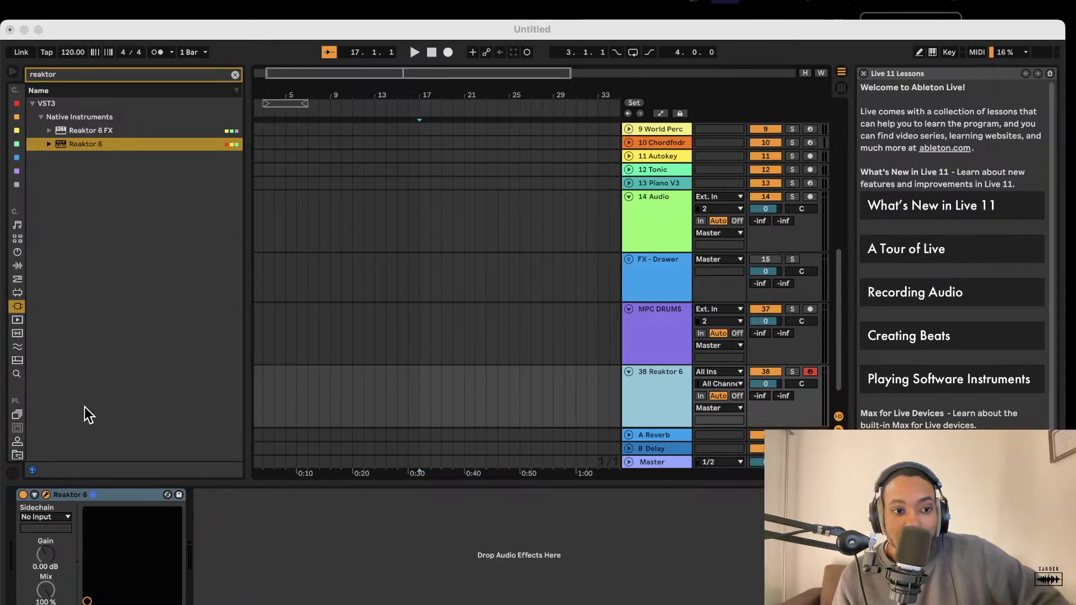
Close the Reaktor 6 plugin window and clear the reaktor search in the Live browser
left_click(112, 494)
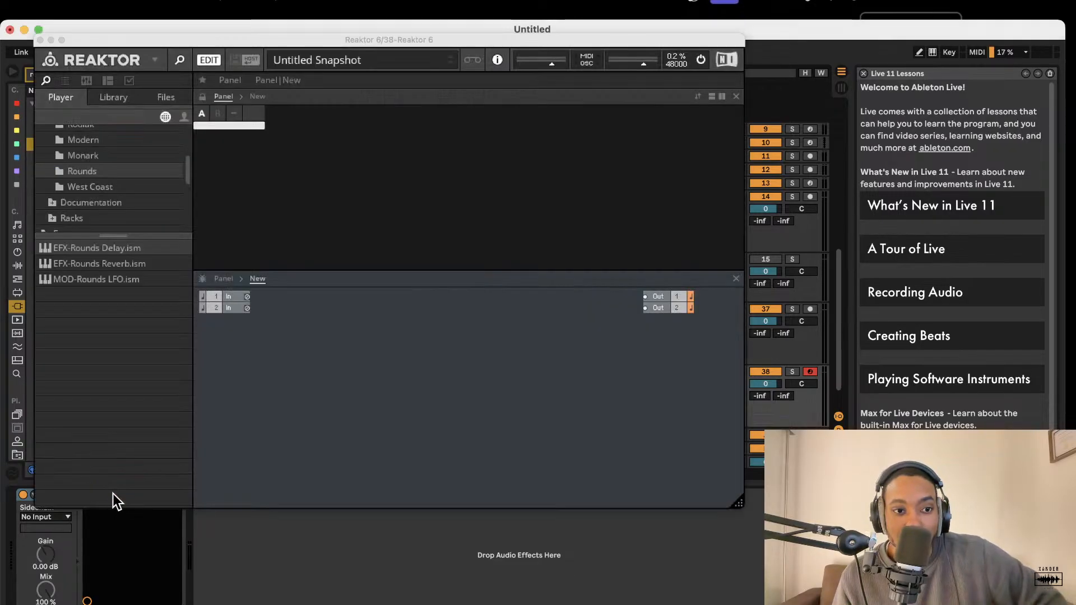
left_click(39, 40)
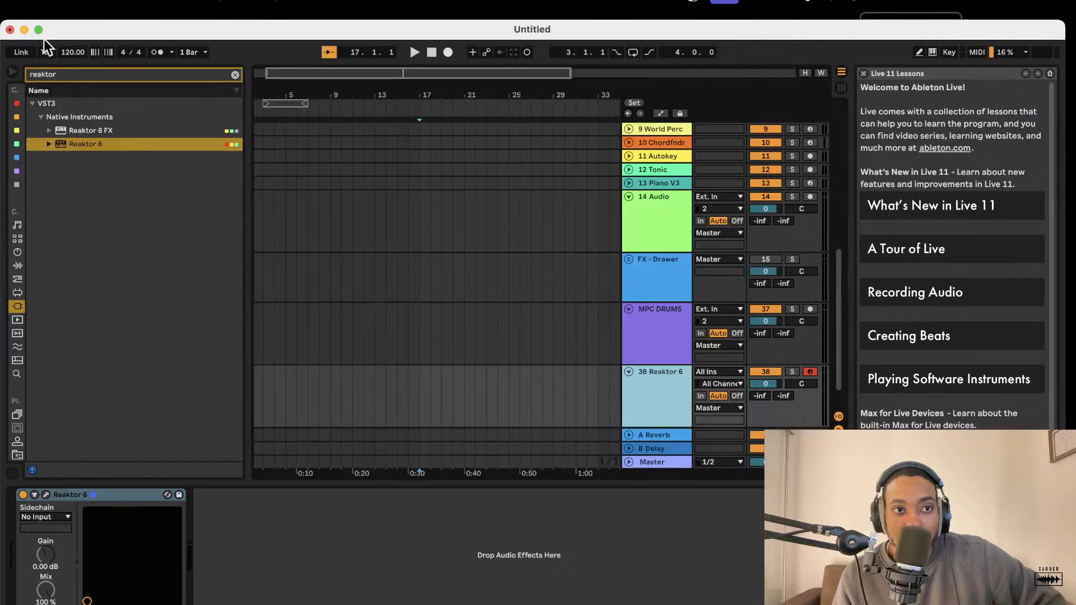
left_click(238, 77)
scroll(661, 365, "down", 1)
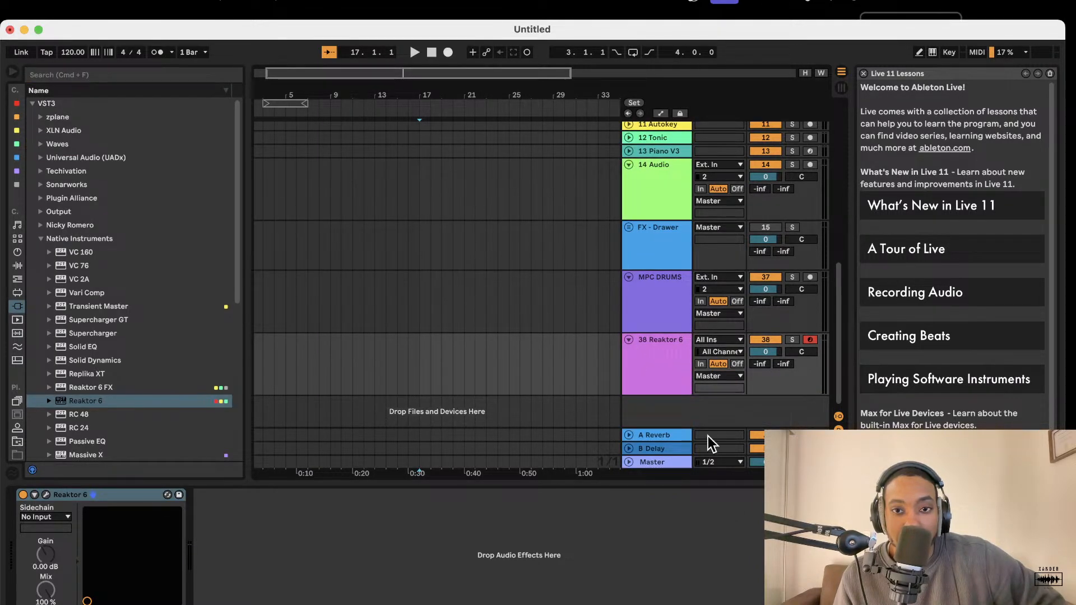
key("XF86MonBrightnessUp")
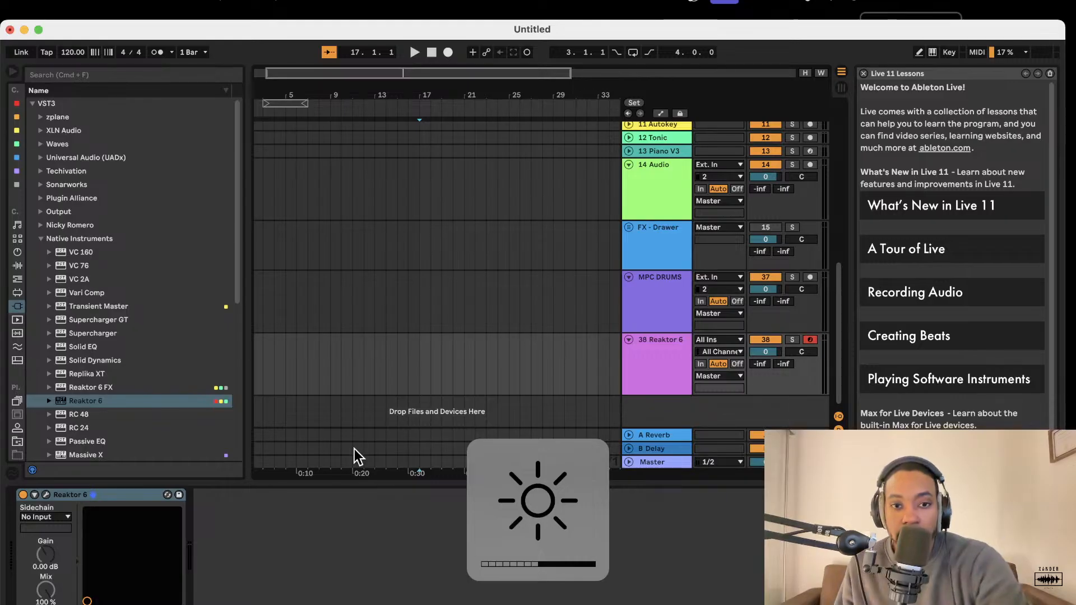
Reopen the Reaktor 6 plugin window and open the Bento Box folder under Blocks Base
left_click(46, 495)
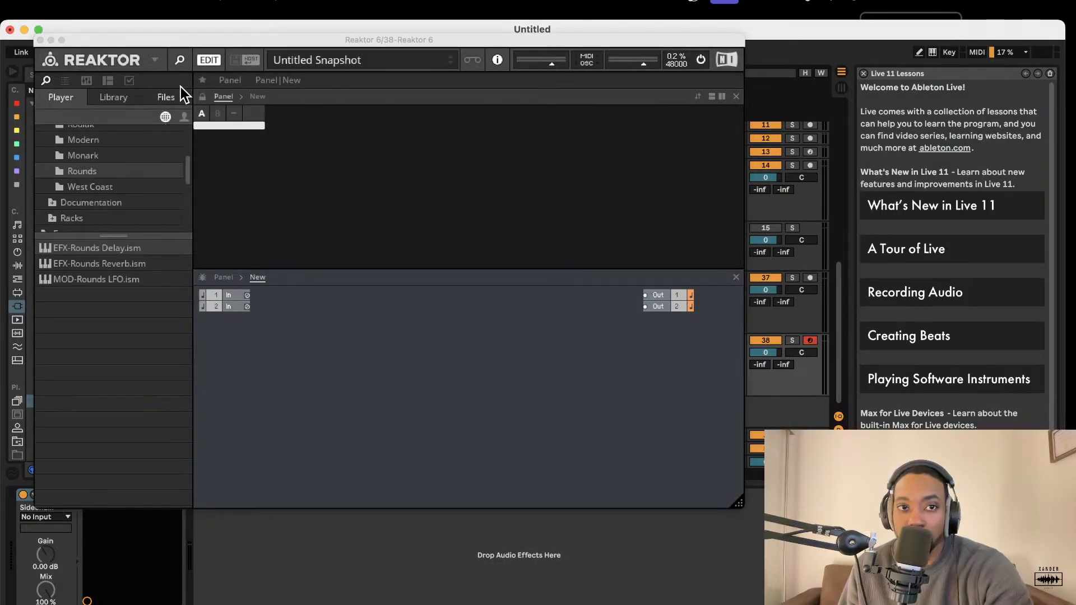
scroll(119, 153, "up", 5)
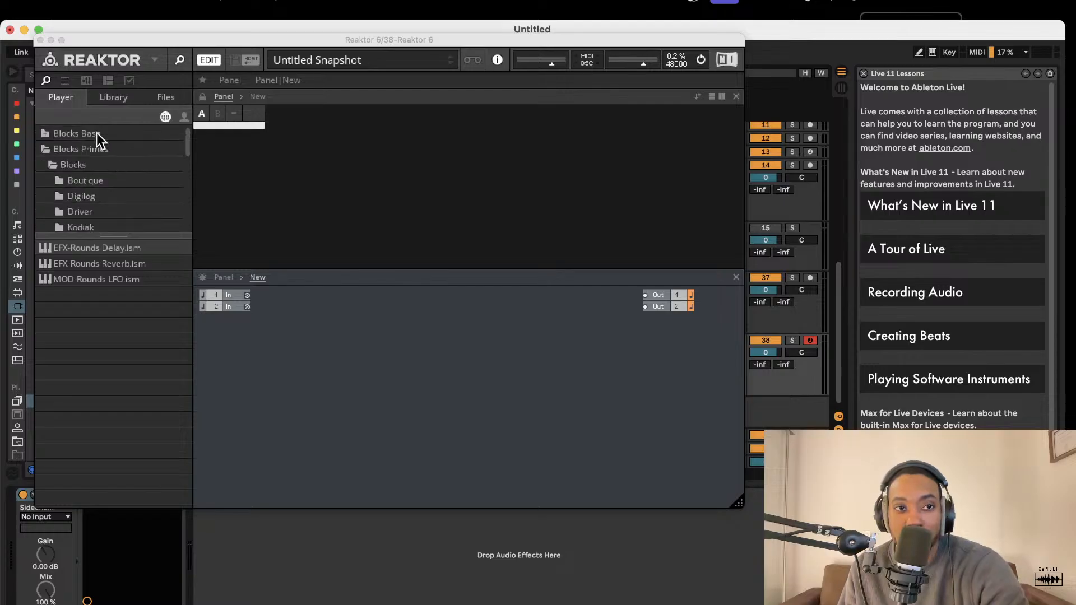
left_click(55, 135)
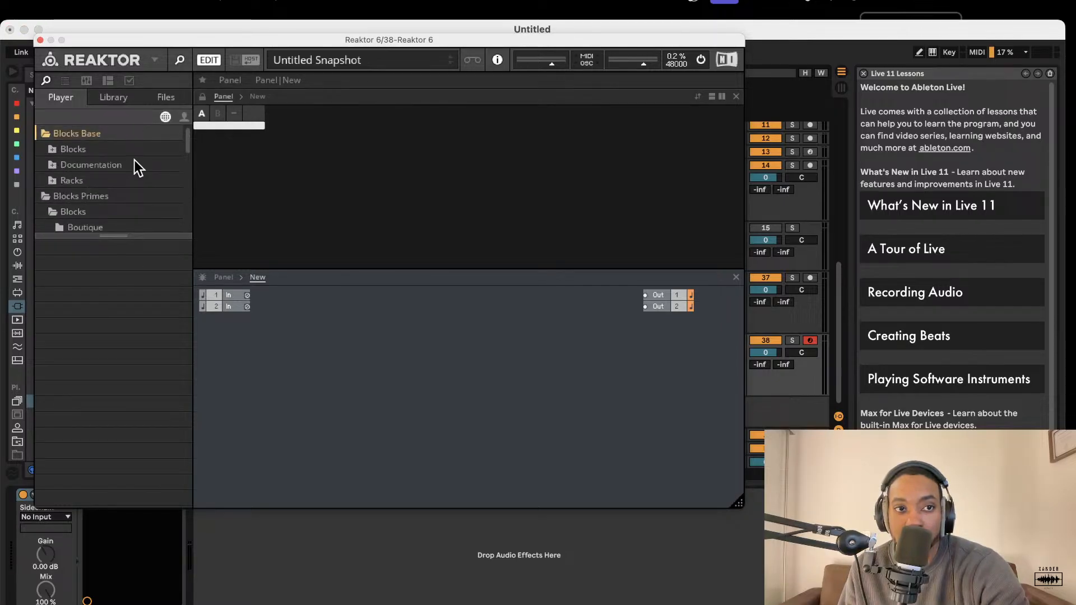
left_click(57, 151)
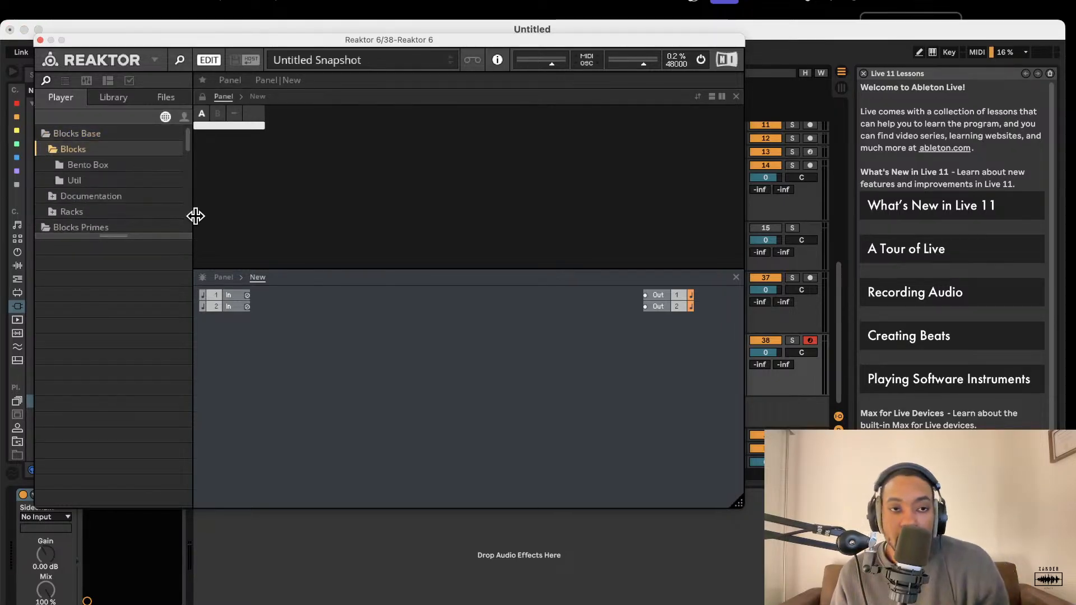
left_click(83, 166)
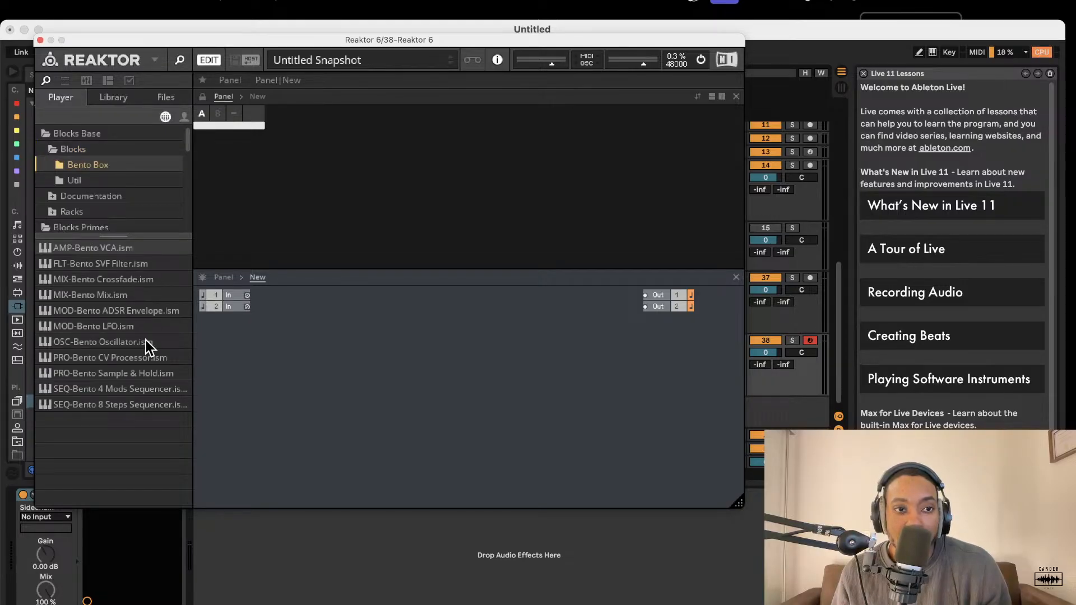
Add the Bento Oscillator, Bento SVF Filter and Bento LFO blocks to the structure
left_click_drag(96, 341, 328, 336)
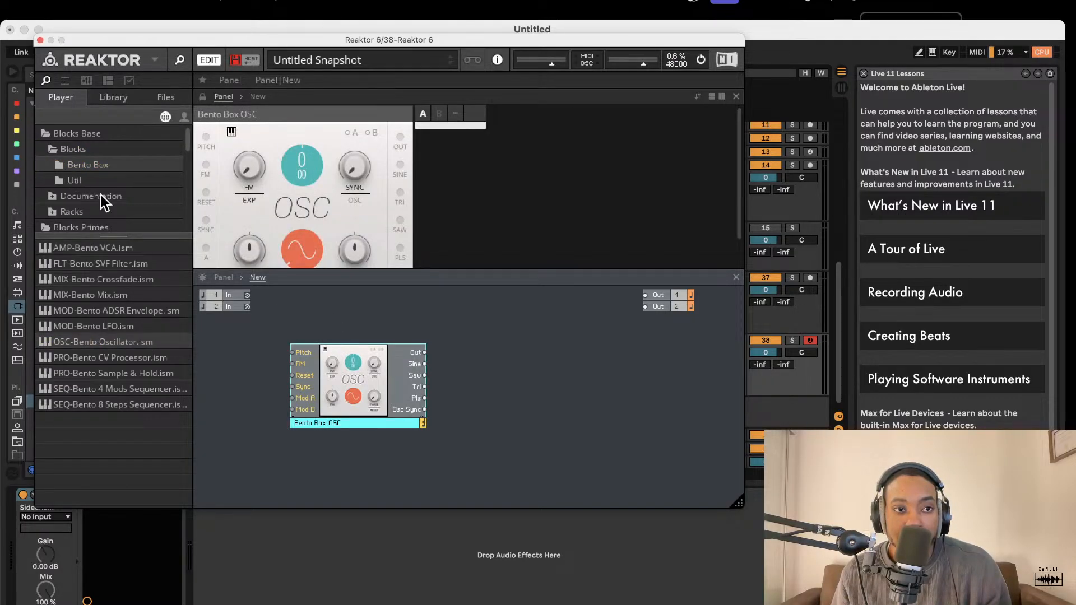
left_click_drag(110, 261, 431, 330)
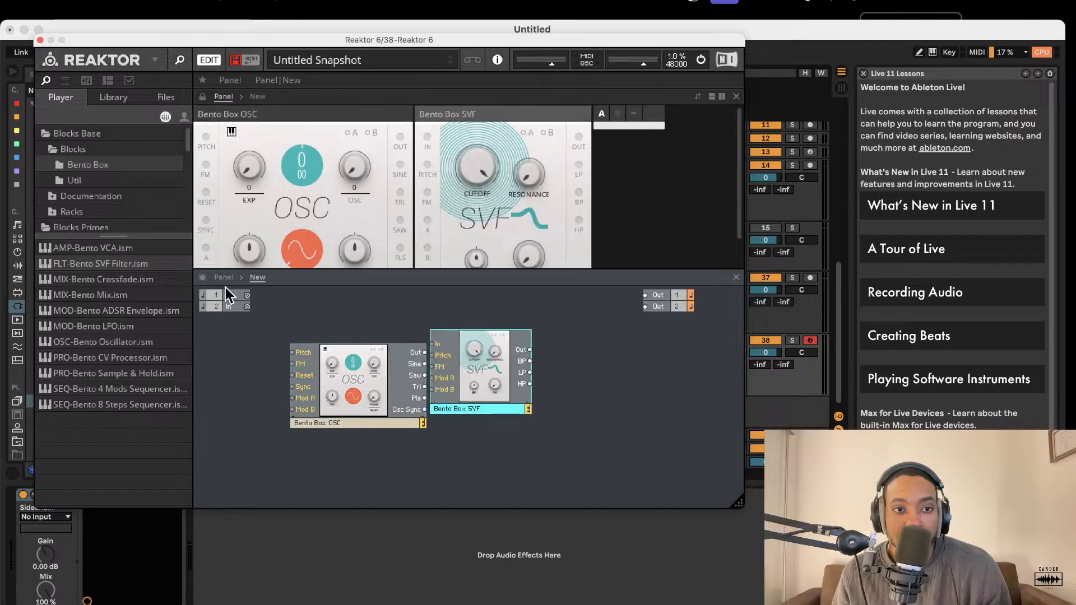
left_click_drag(129, 324, 331, 454)
left_click(345, 468)
left_click(435, 453)
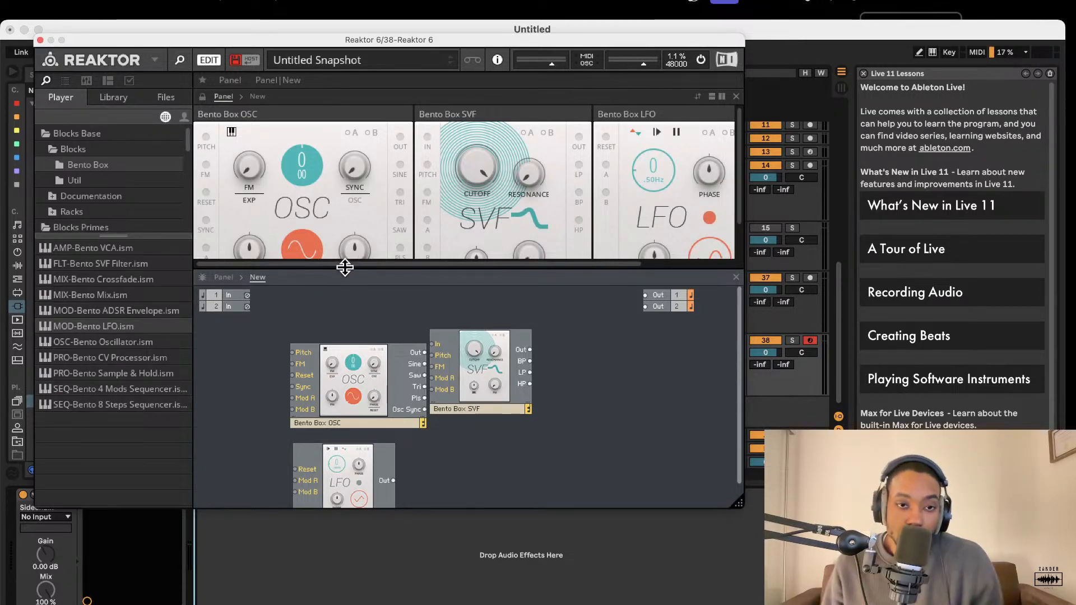
Add the Util Note In block and connect its Pitch output to the Pitch input of Bento Box OSC
left_click(94, 181)
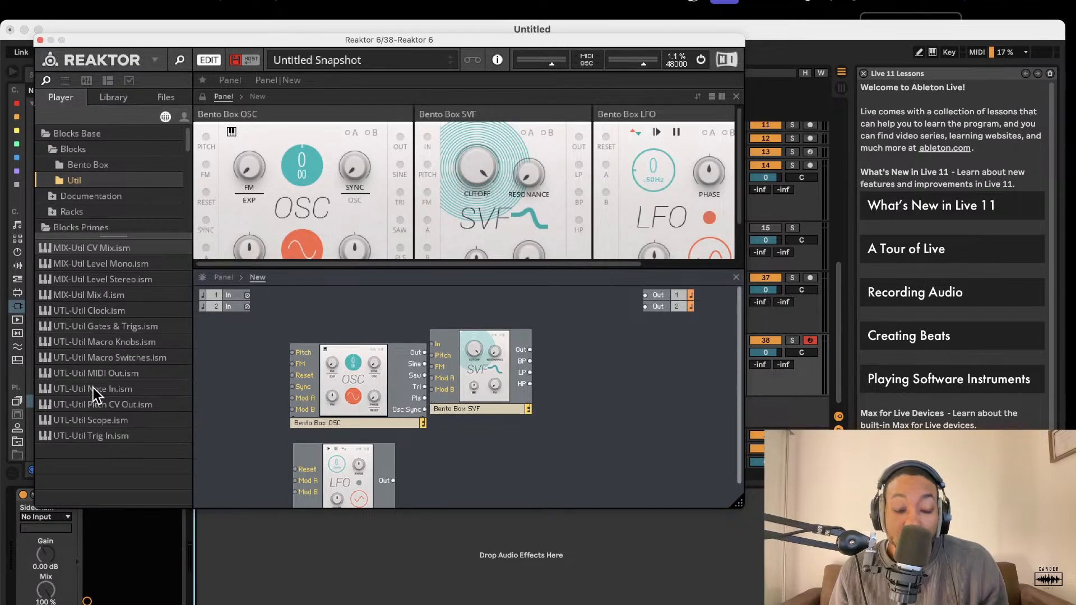
left_click_drag(93, 388, 307, 353)
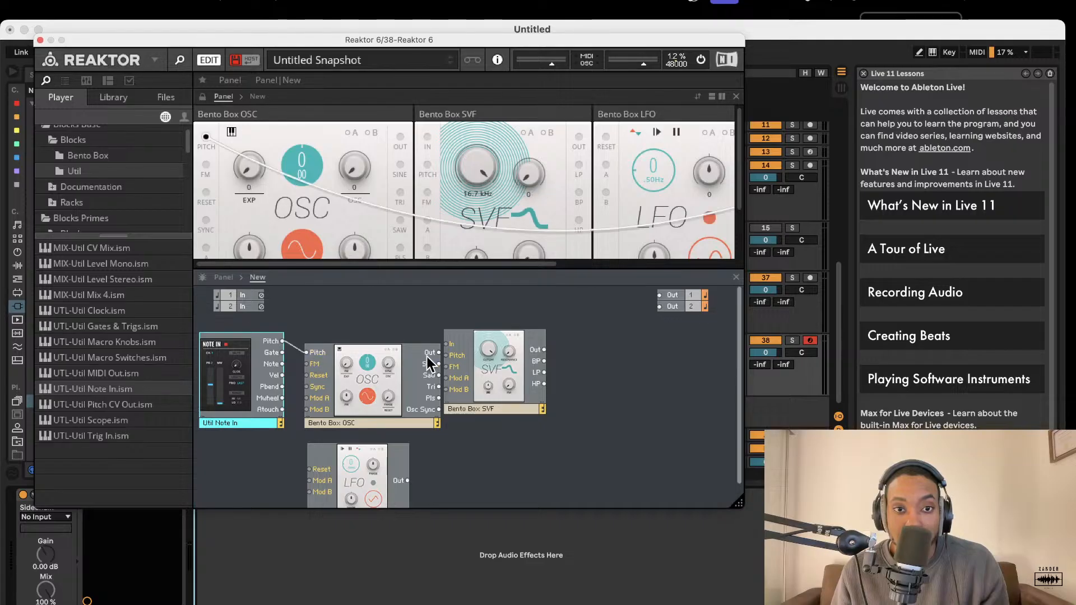
Space out the SVF, OSC and Note In blocks in the structure so they form a clear row
left_click_drag(491, 351, 536, 367)
left_click_drag(397, 372, 421, 356)
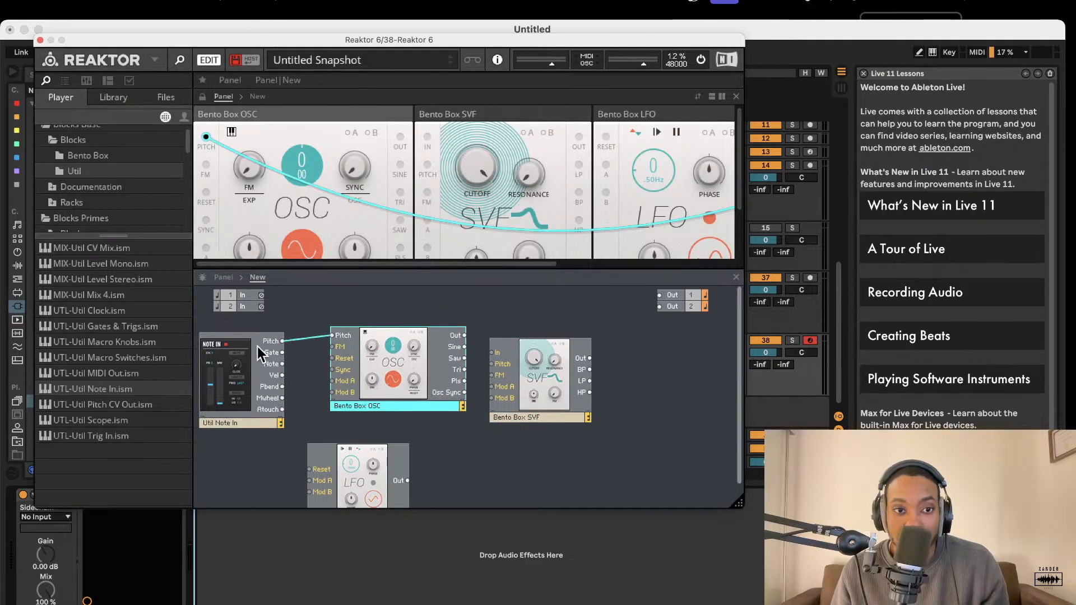
left_click_drag(257, 346, 275, 344)
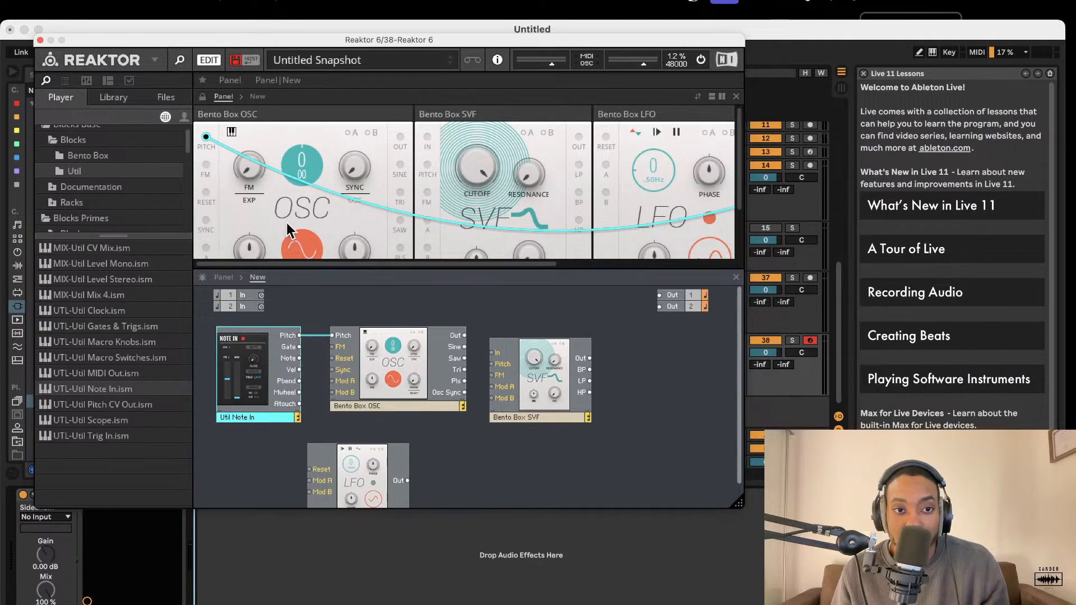
Reorder the panel view so Util Note In comes before Bento Box OSC, and nudge the Note In block in the structure
scroll(282, 152, "right", 5)
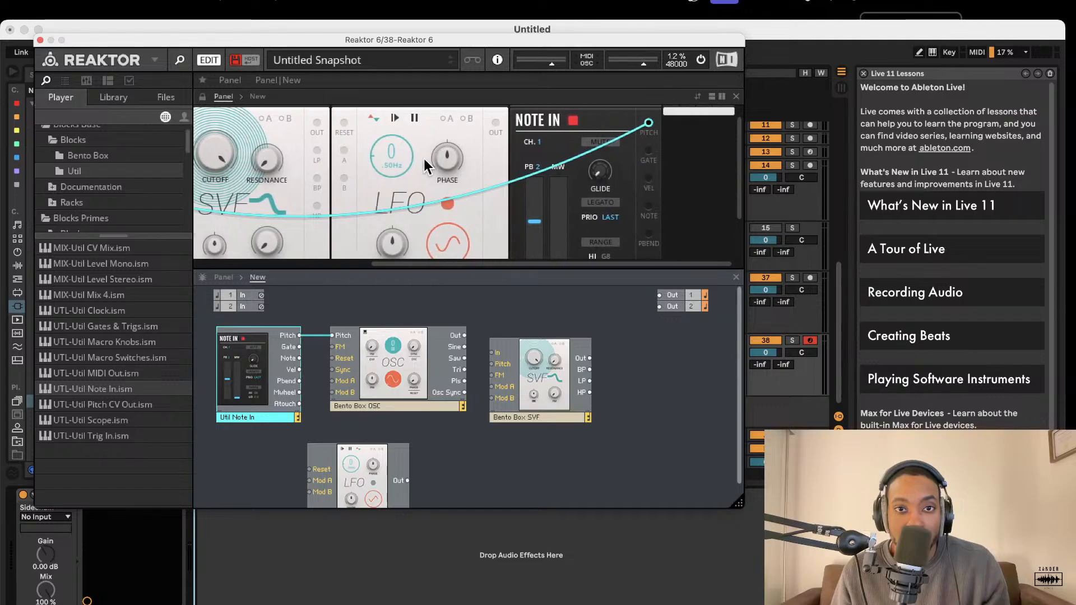
mouse_move(597, 113)
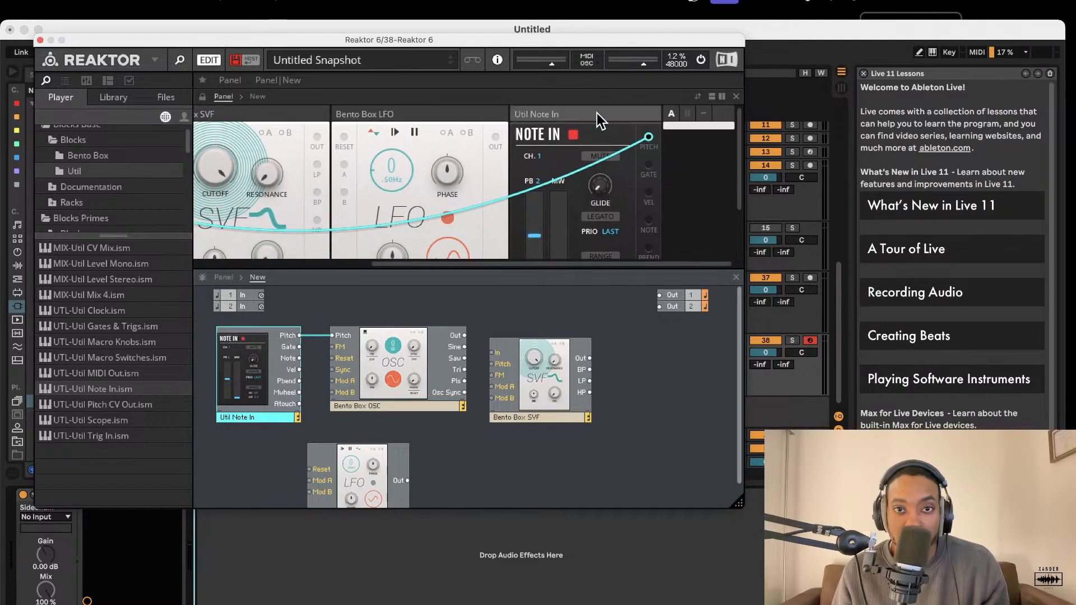
left_click_drag(597, 113, 204, 117)
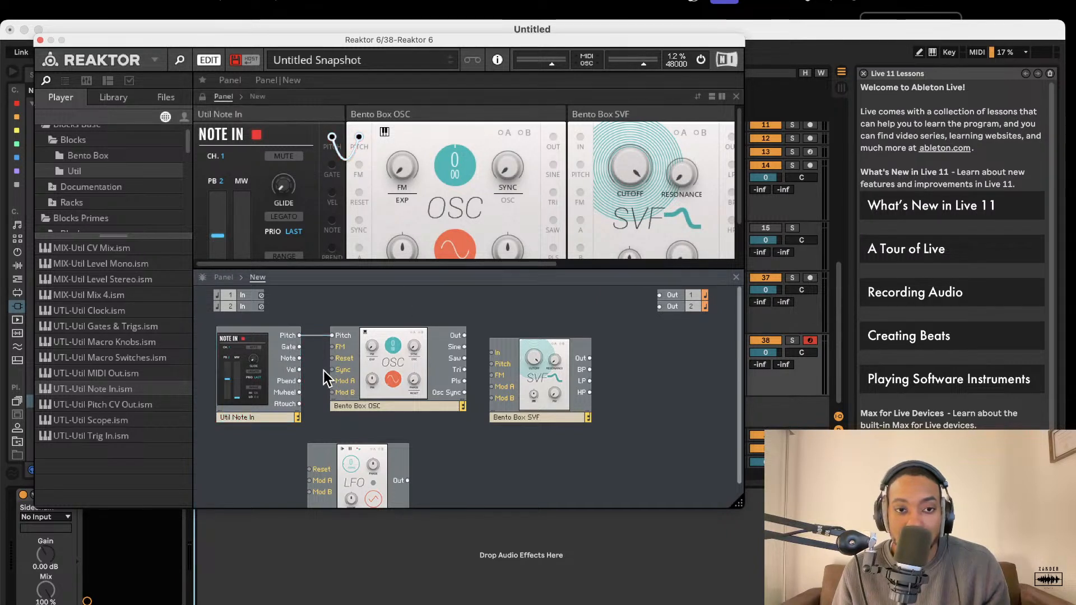
left_click(518, 328)
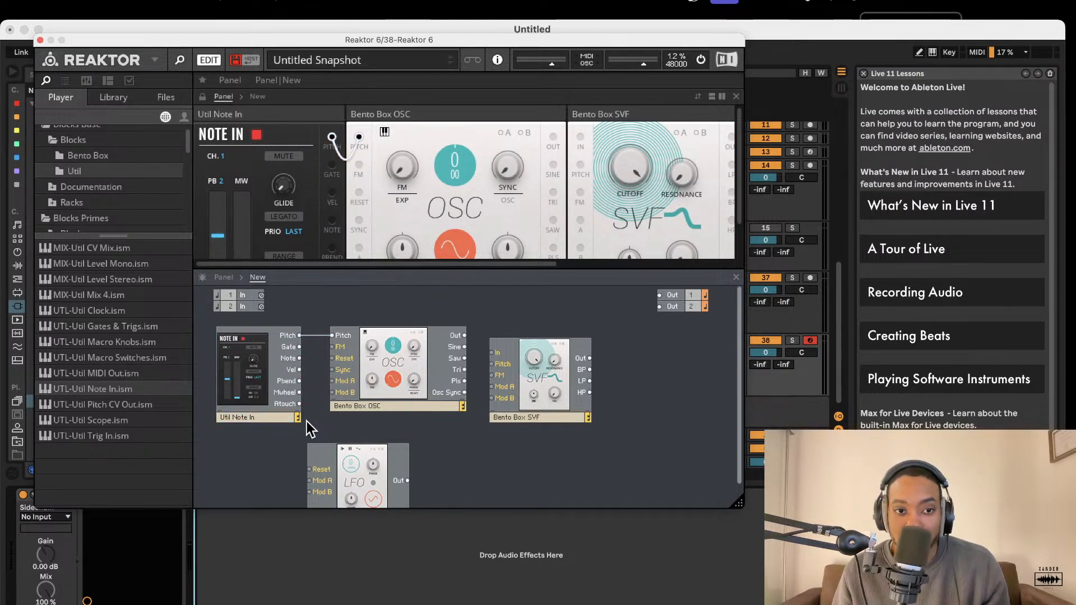
left_click_drag(264, 366, 261, 365)
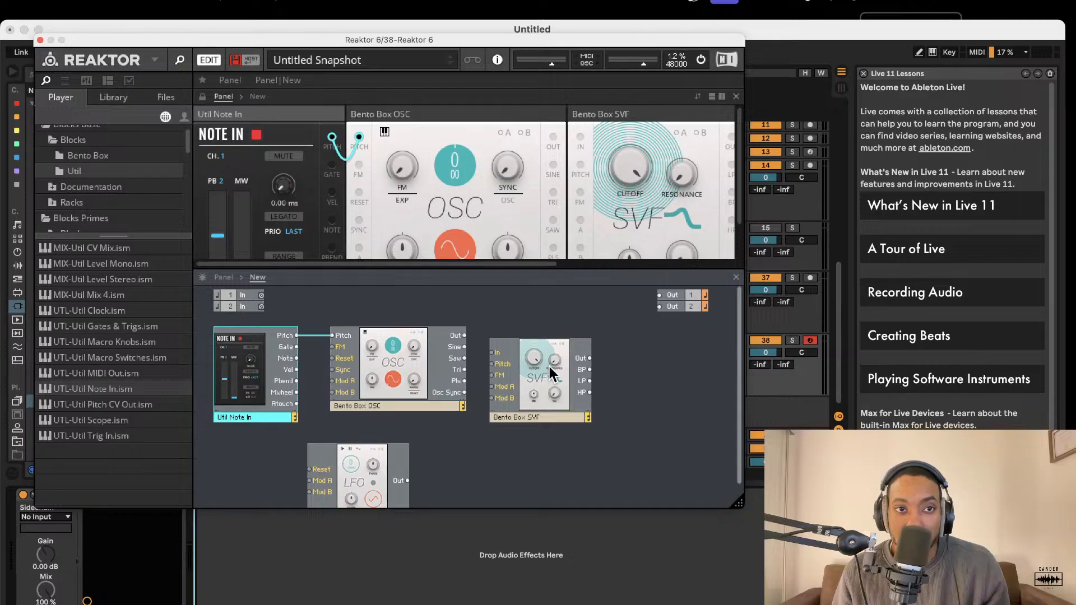
Connect the Out of Bento Box OSC to the In of Bento Box SVF, and shift the LFO block slightly right
scroll(510, 355, "down", 1)
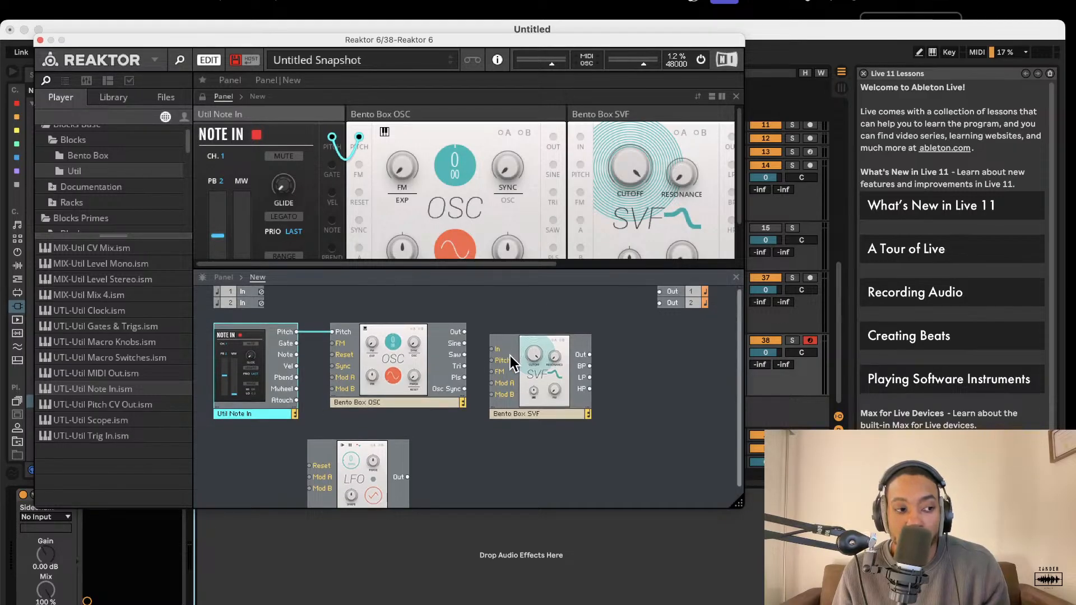
scroll(487, 348, "up", 1)
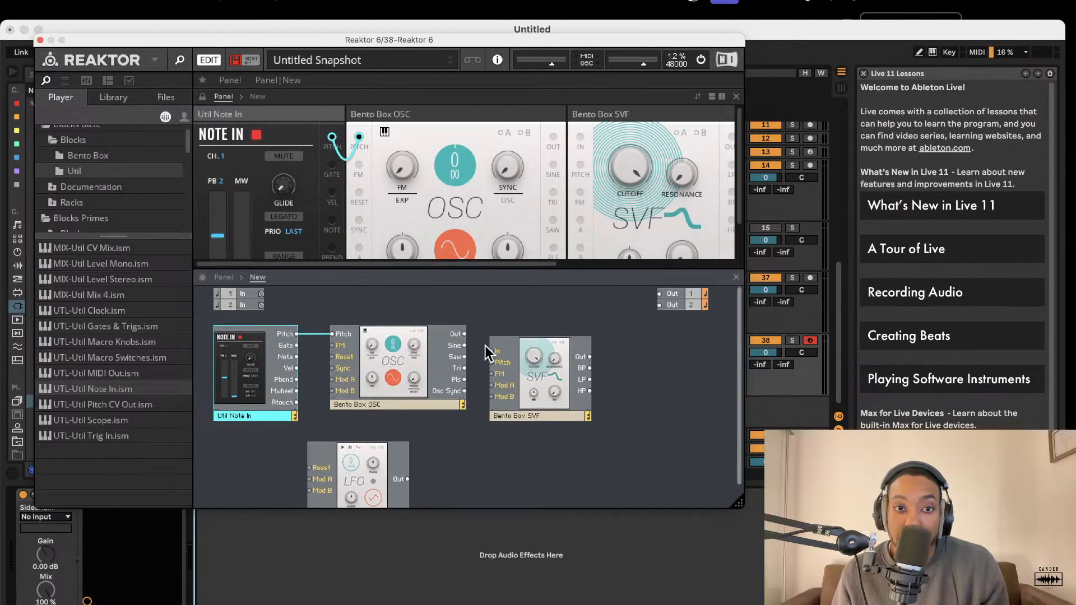
scroll(459, 333, "down", 1)
left_click_drag(464, 324, 492, 341)
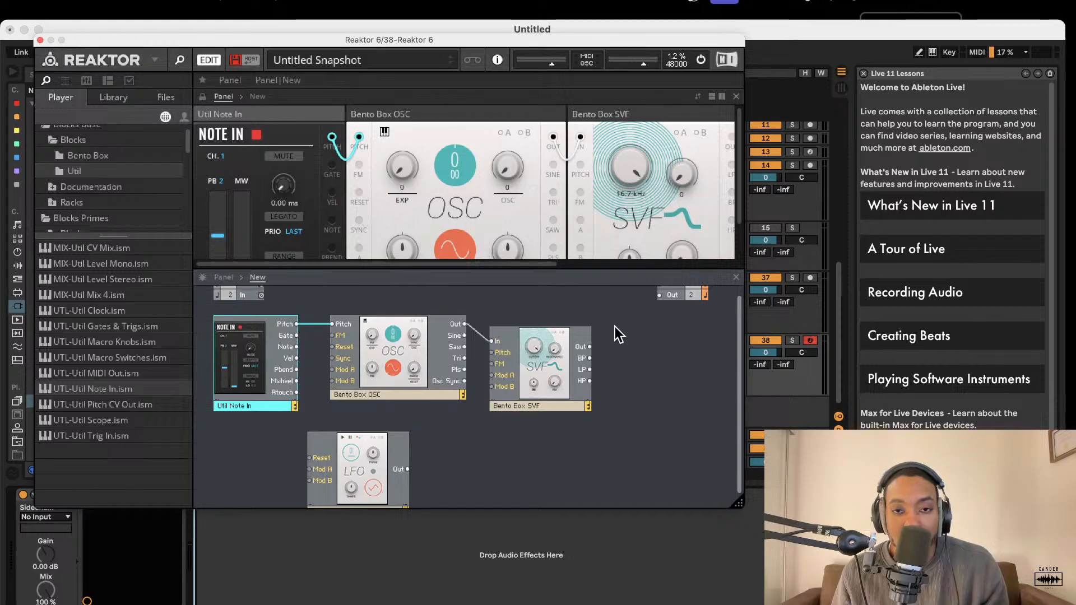
left_click_drag(367, 470, 389, 470)
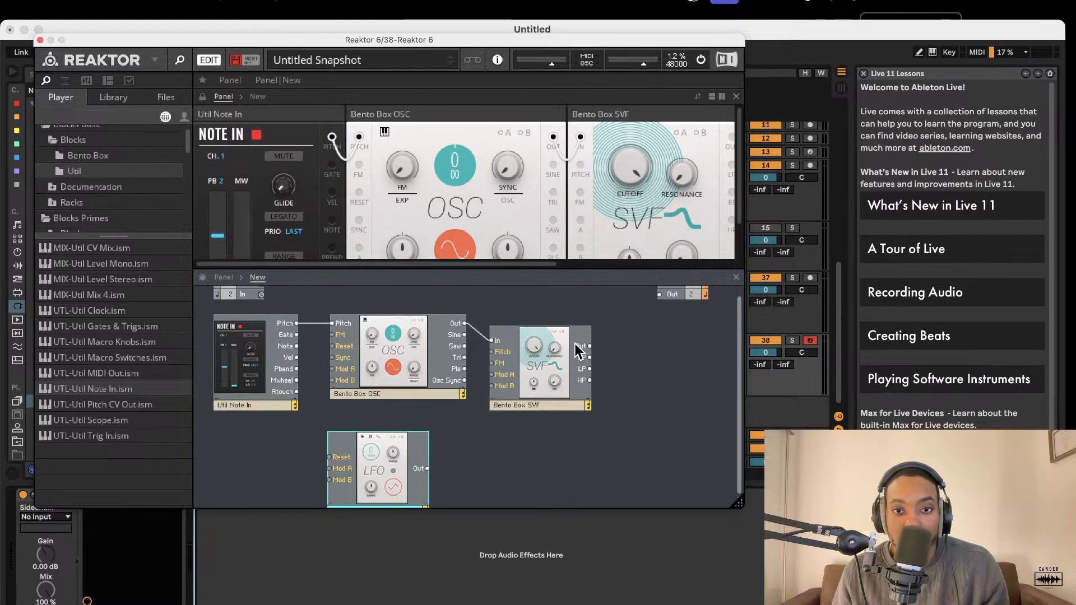
Lower Reaktor's main output level slightly
left_click_drag(588, 346, 644, 345)
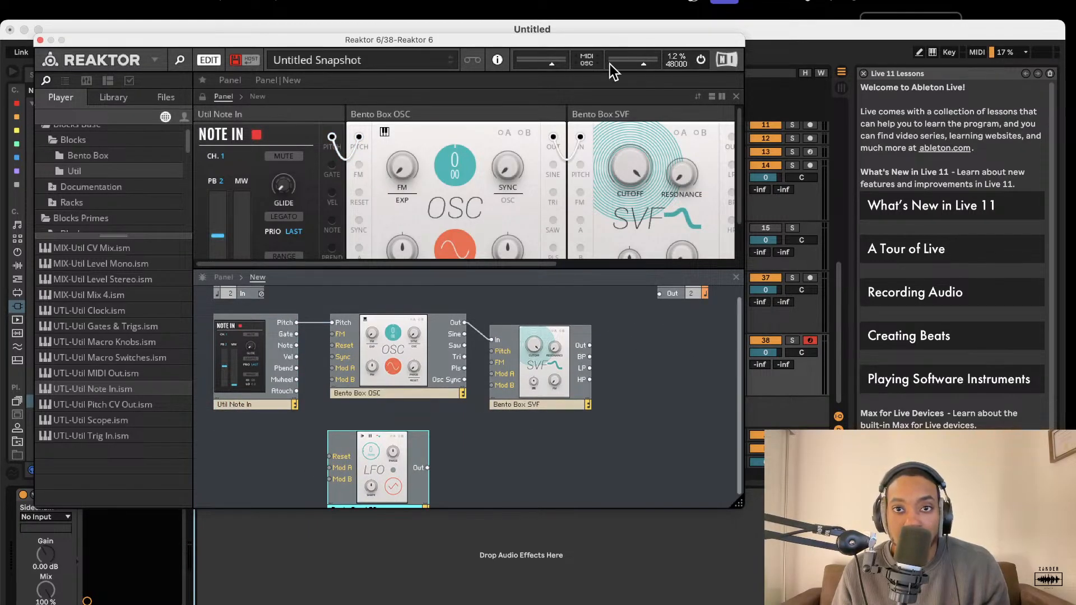
left_click_drag(640, 62, 622, 64)
scroll(680, 189, "right", 1)
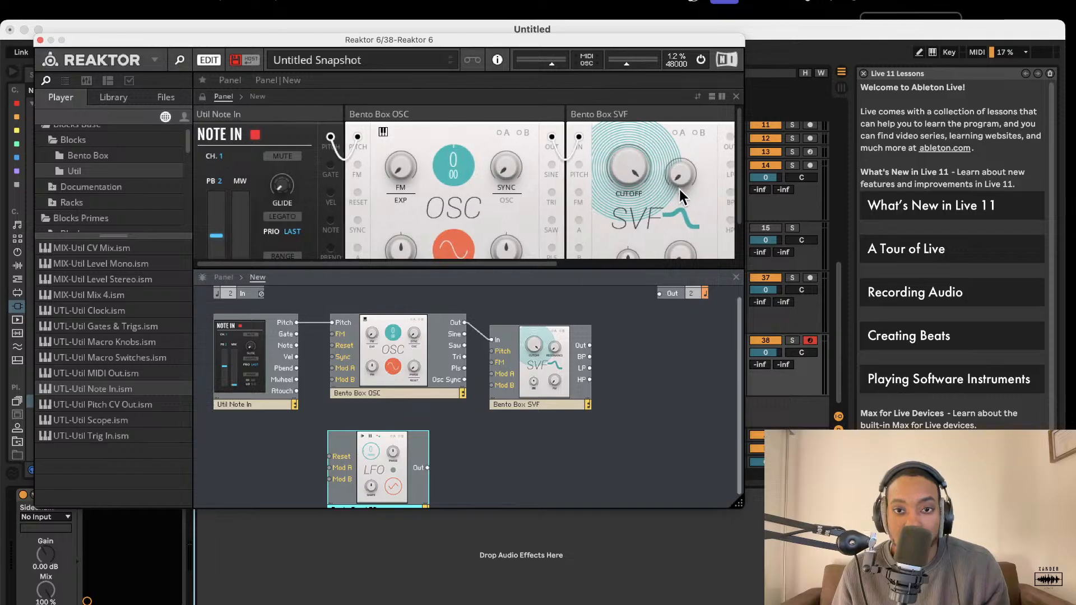
scroll(591, 357, "up", 2)
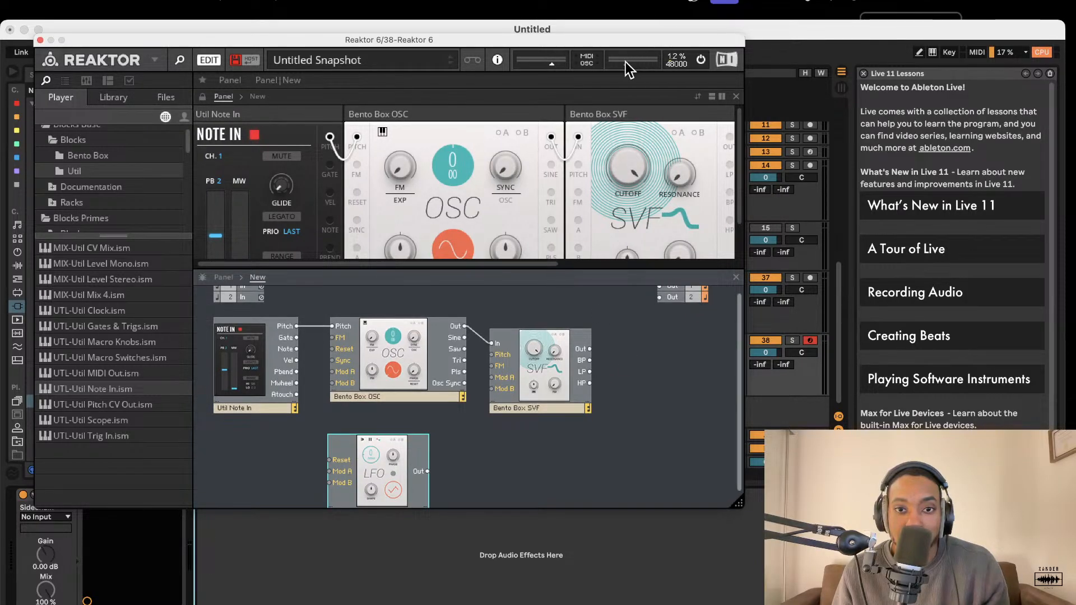
scroll(675, 124, "down", 1)
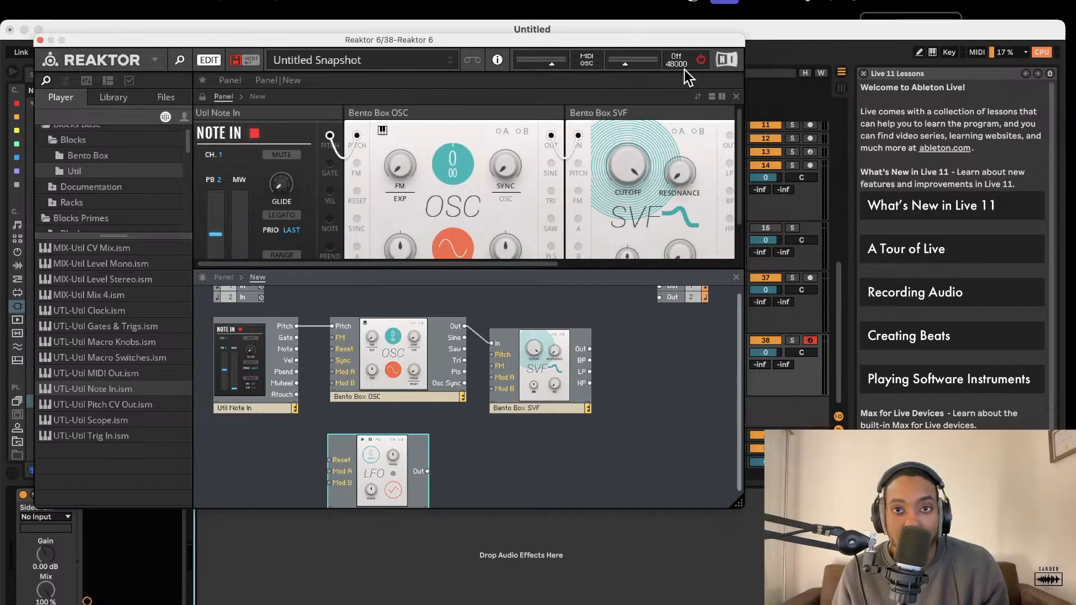
scroll(662, 190, "left", 1)
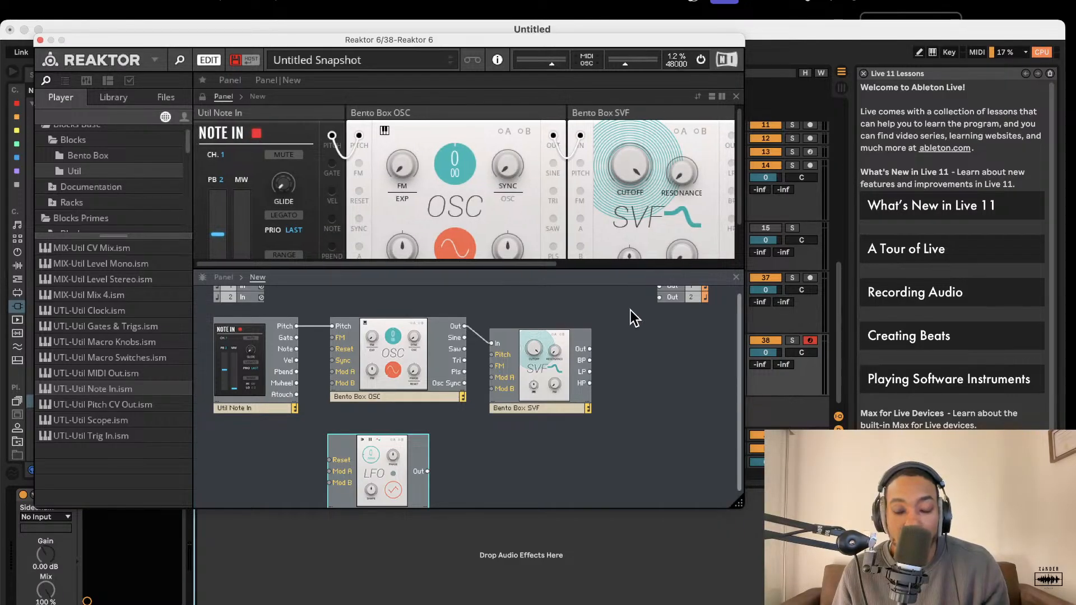
scroll(640, 302, "down", 5)
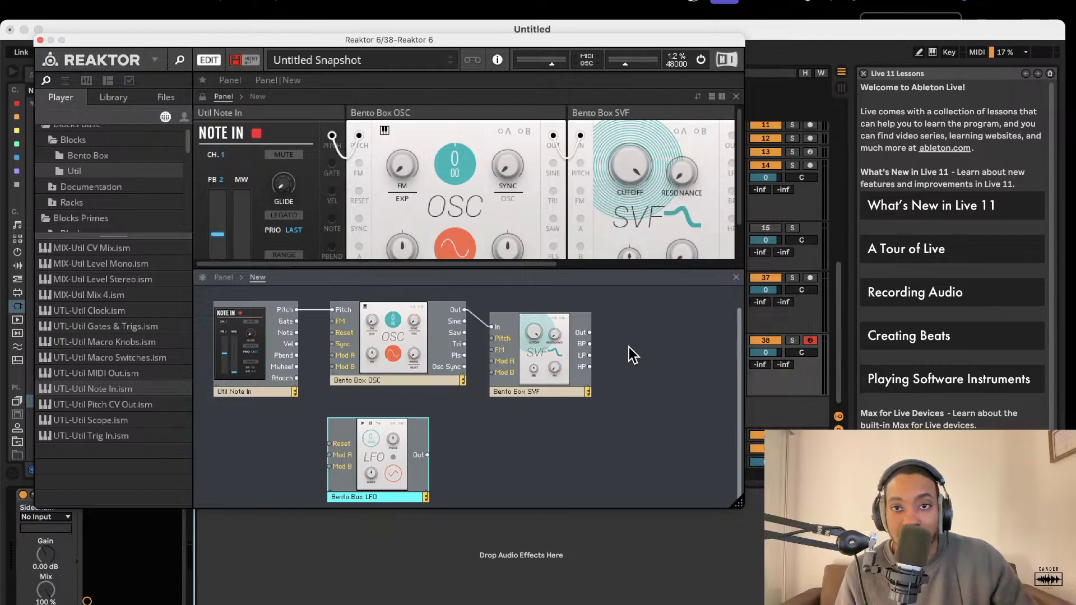
mouse_move(458, 106)
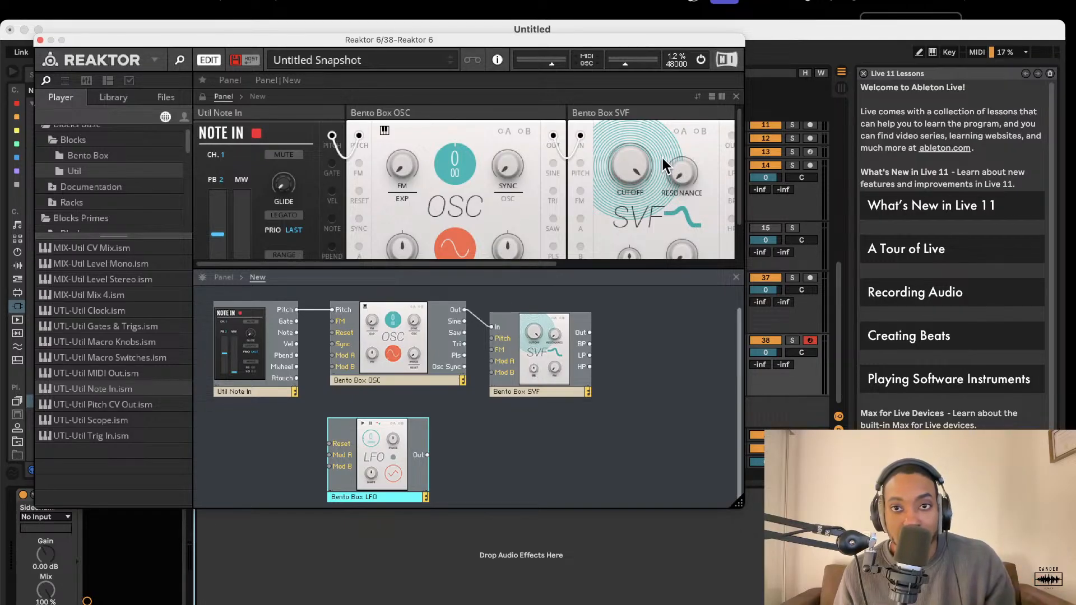
right_click(626, 379)
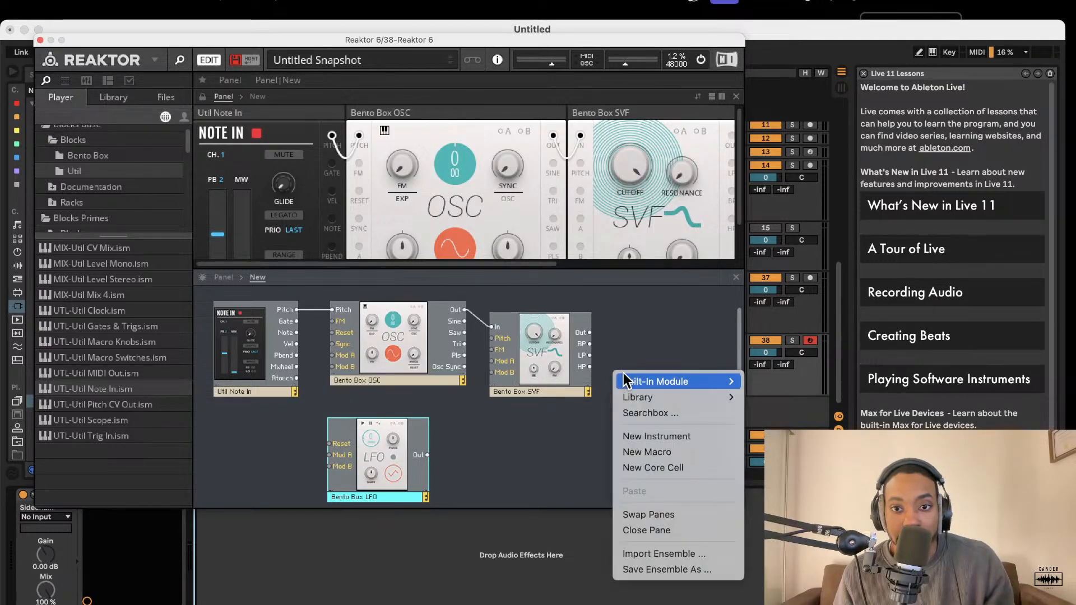
left_click(637, 312)
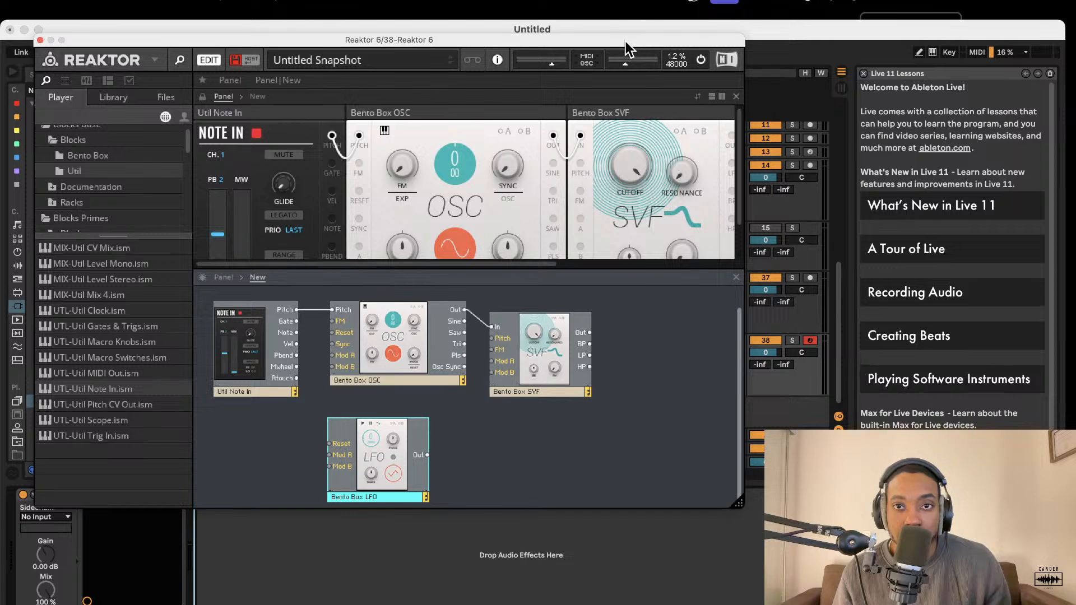
Move the Reaktor window so that Live's transport and browser are uncovered
left_click_drag(626, 42, 705, 105)
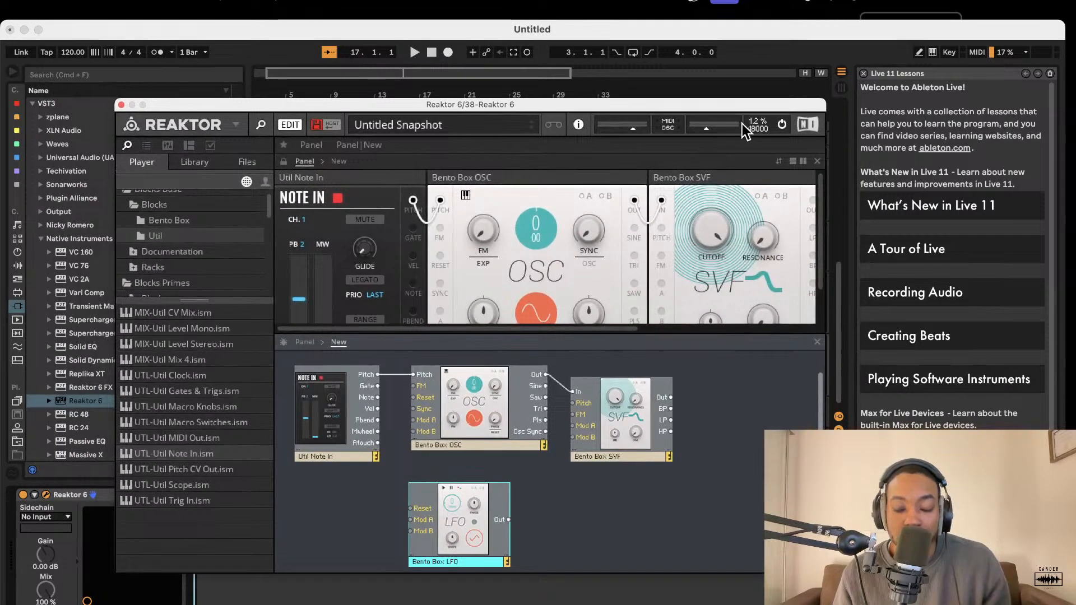
Connect the Out of Bento Box SVF to both main outputs, Out 1 and Out 2
left_click(782, 125)
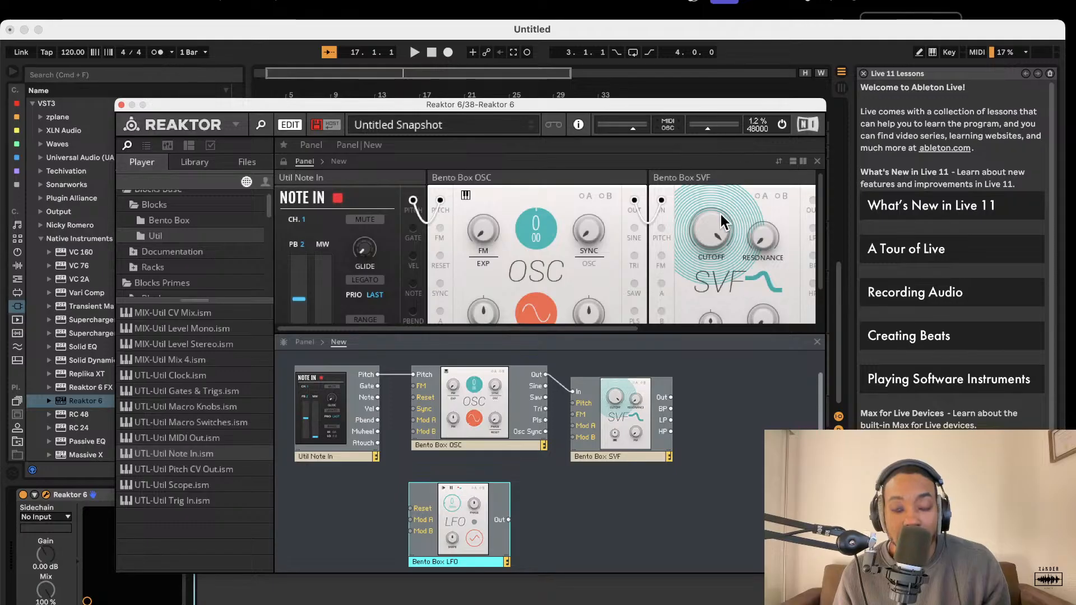
scroll(683, 379, "up", 1)
left_click_drag(671, 415, 741, 360)
scroll(700, 401, "down", 1)
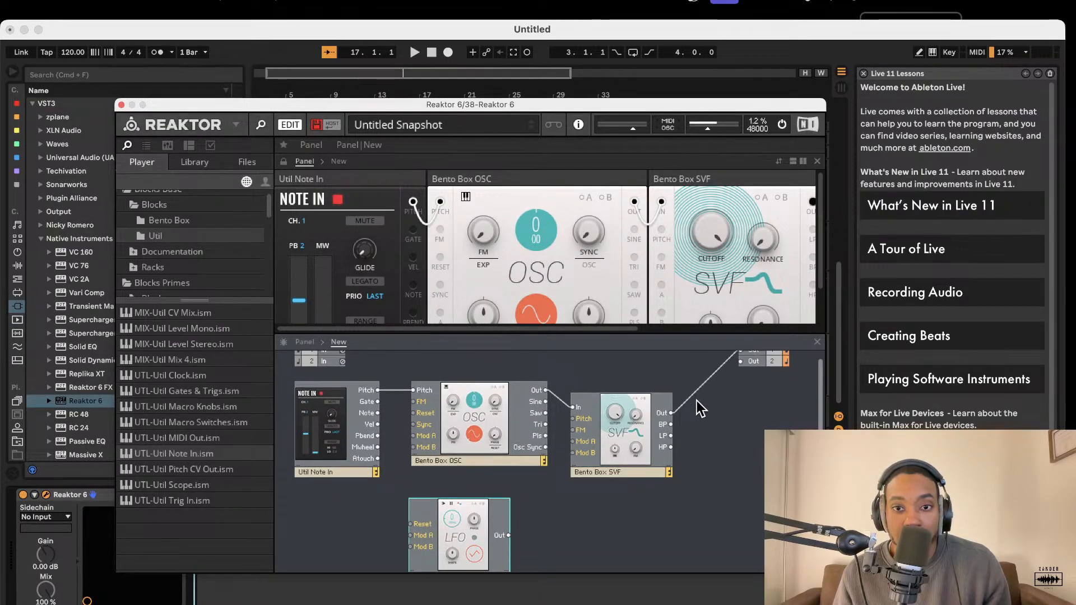
scroll(666, 411, "down", 1)
left_click_drag(671, 408, 741, 357)
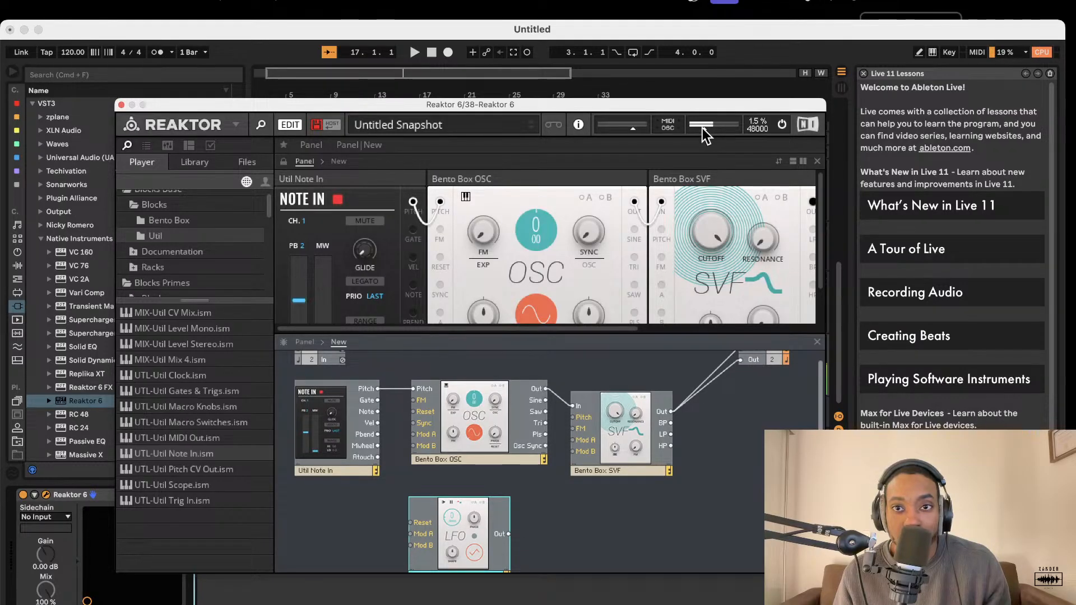
Show Live's Session View, reset the Master track's peak level, and reposition the Reaktor window so the Master meter stays uncovered
left_click_drag(586, 106, 475, 74)
left_click(759, 406)
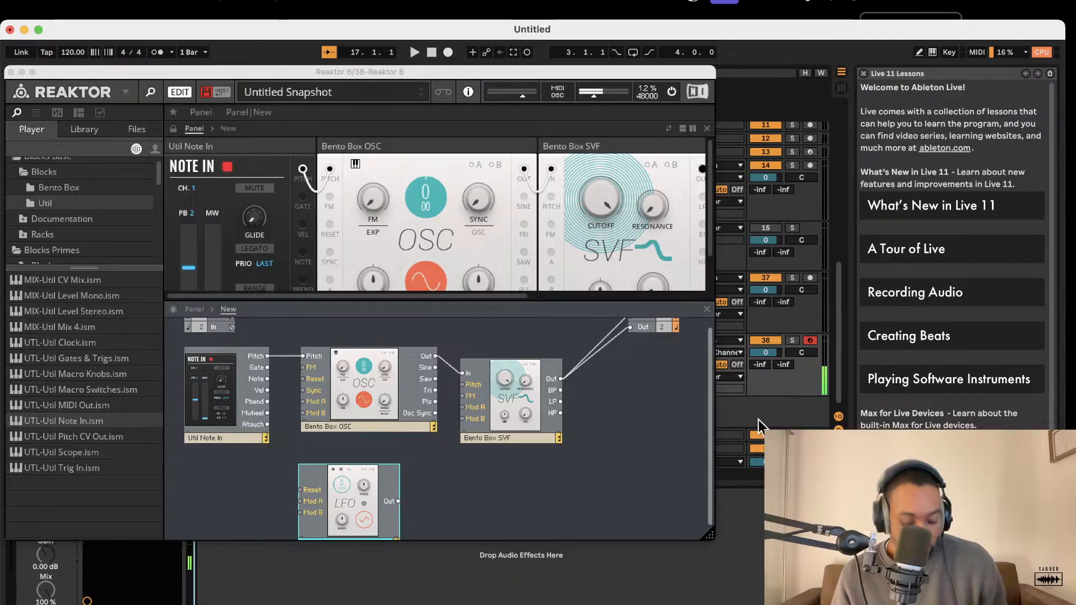
key("Tab")
left_click(785, 378)
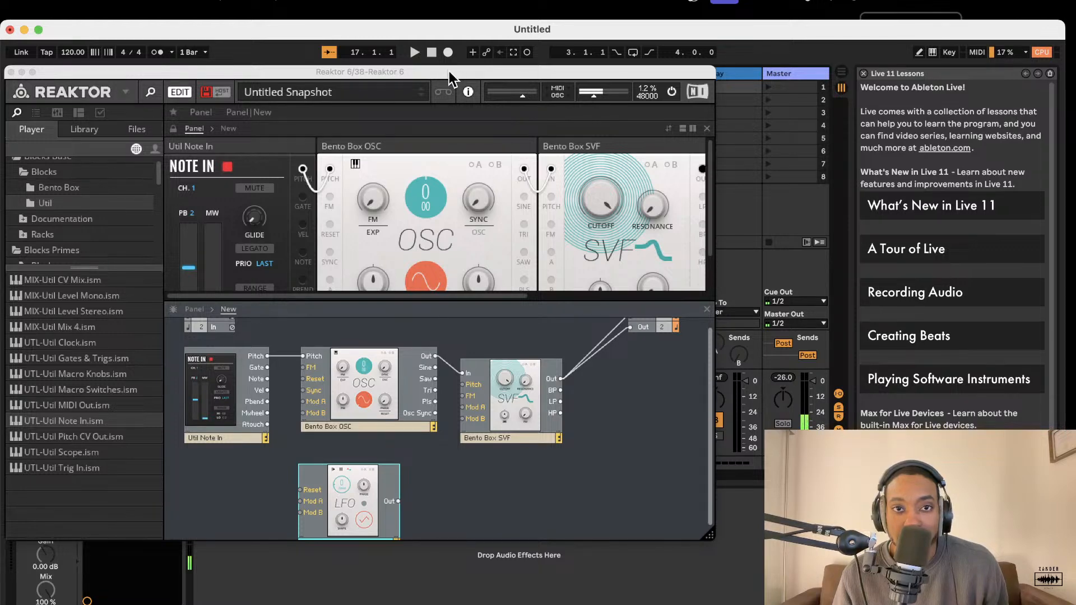
left_click_drag(449, 71, 512, 79)
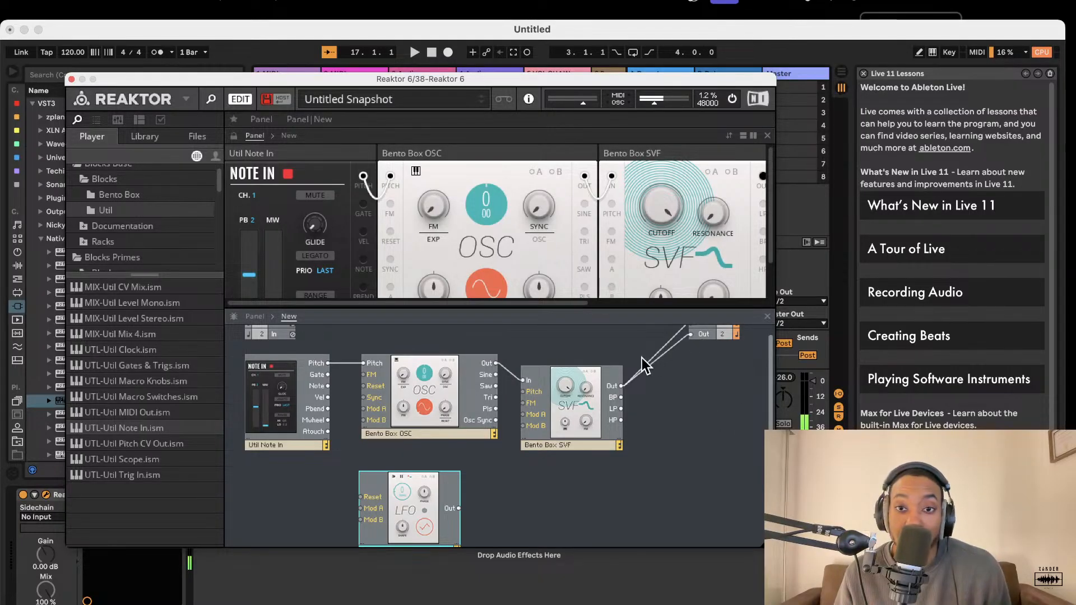
Fine-tune Reaktor's main output level in small changes, resetting the Master track's peak level after each one
scroll(641, 358, "up", 1)
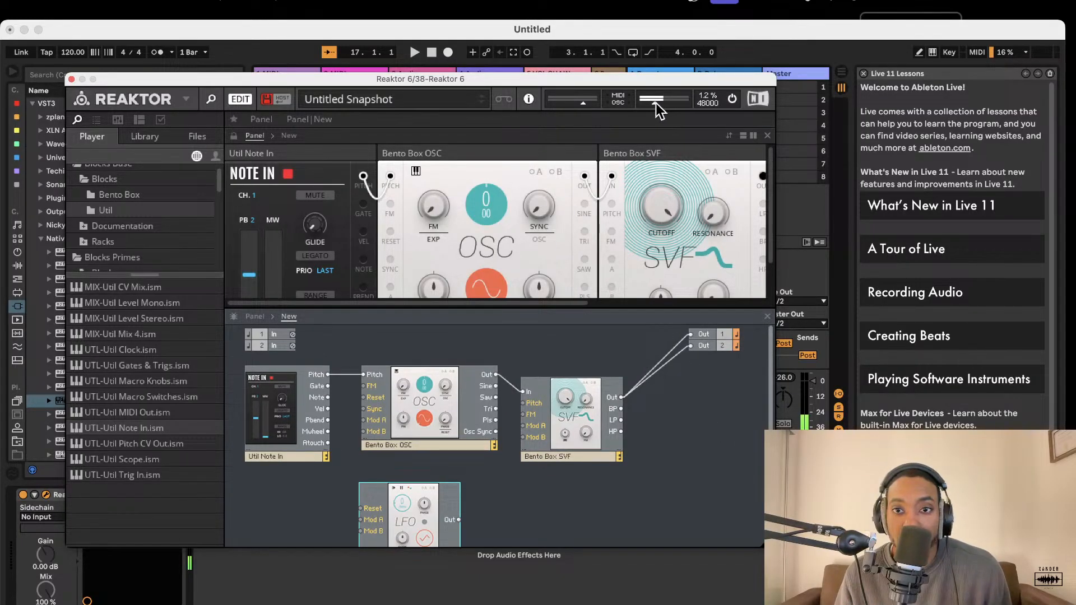
left_click_drag(660, 103, 666, 104)
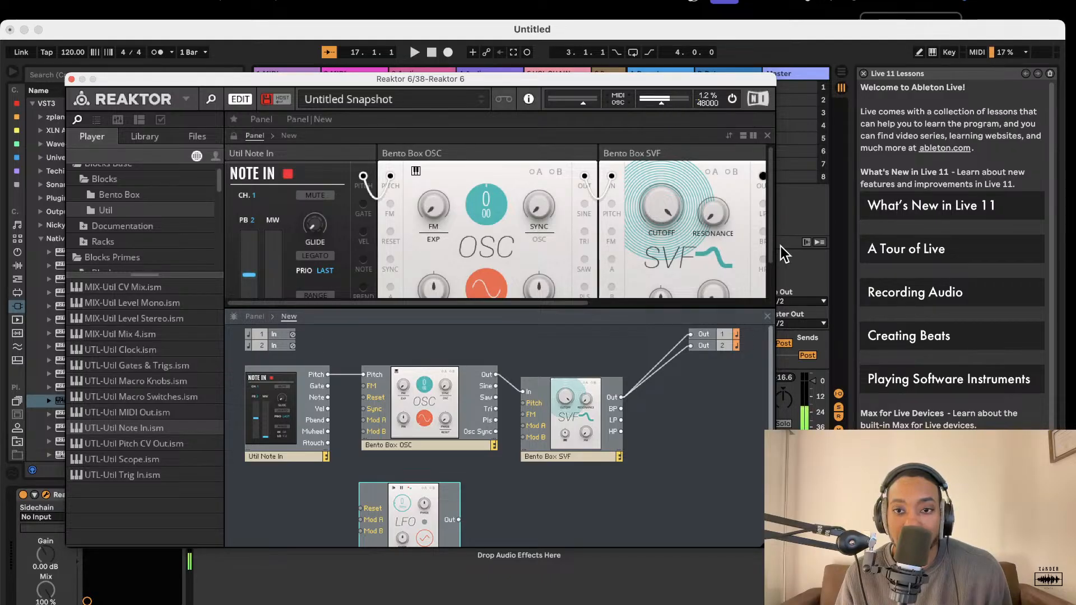
left_click(789, 376)
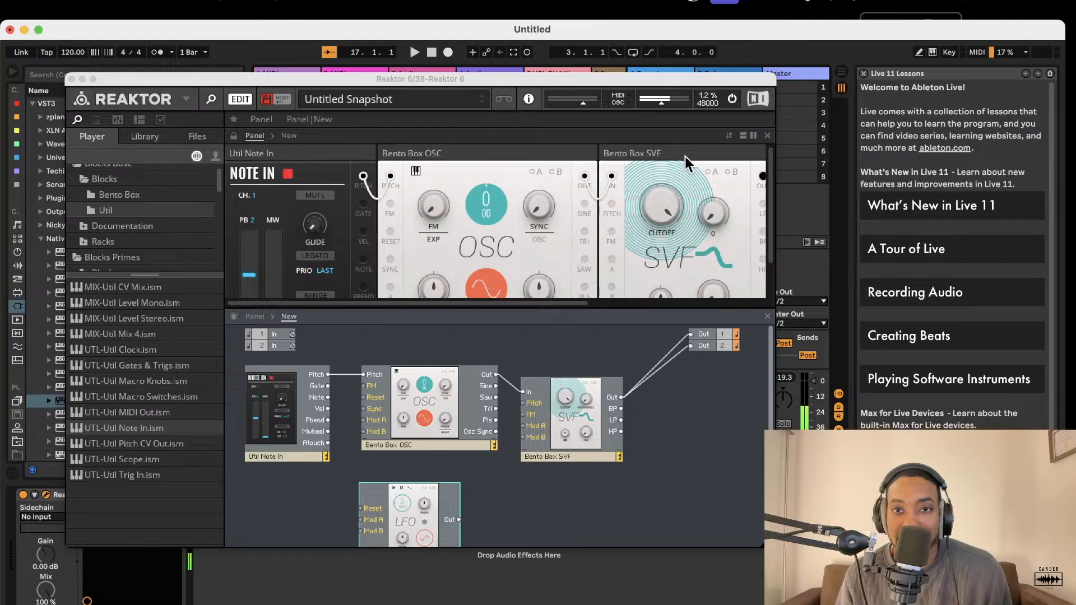
left_click_drag(663, 107, 662, 109)
left_click(789, 376)
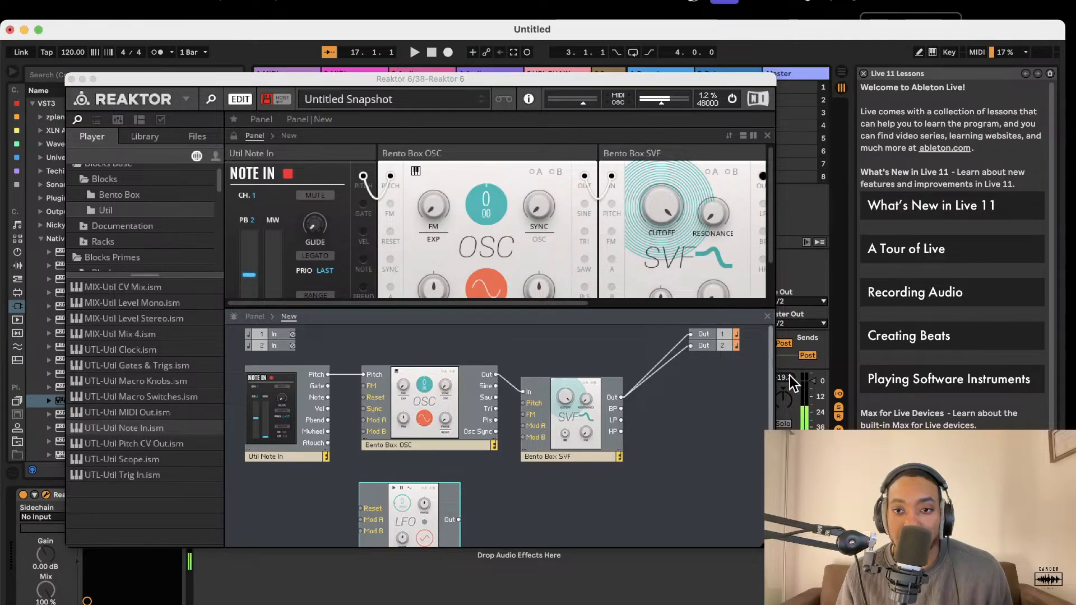
left_click(660, 105)
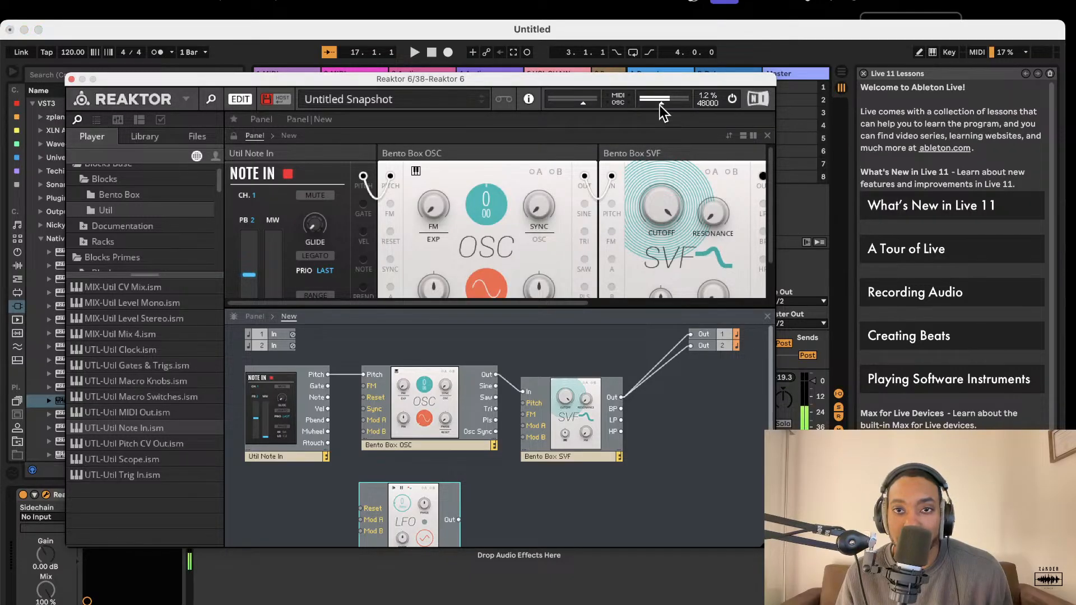
left_click(786, 376)
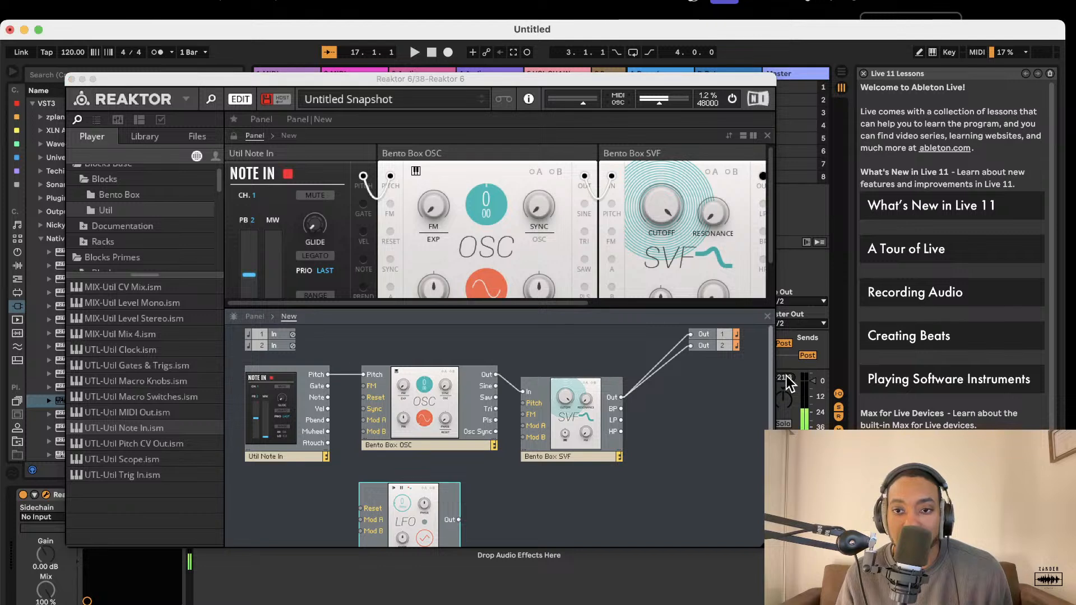
left_click(659, 105)
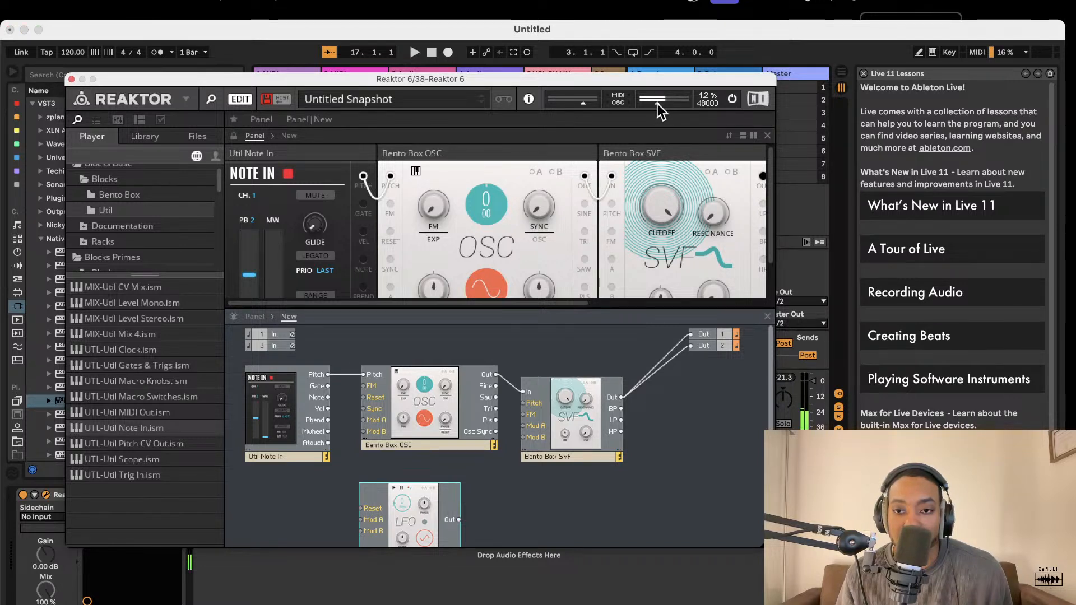
left_click(800, 391)
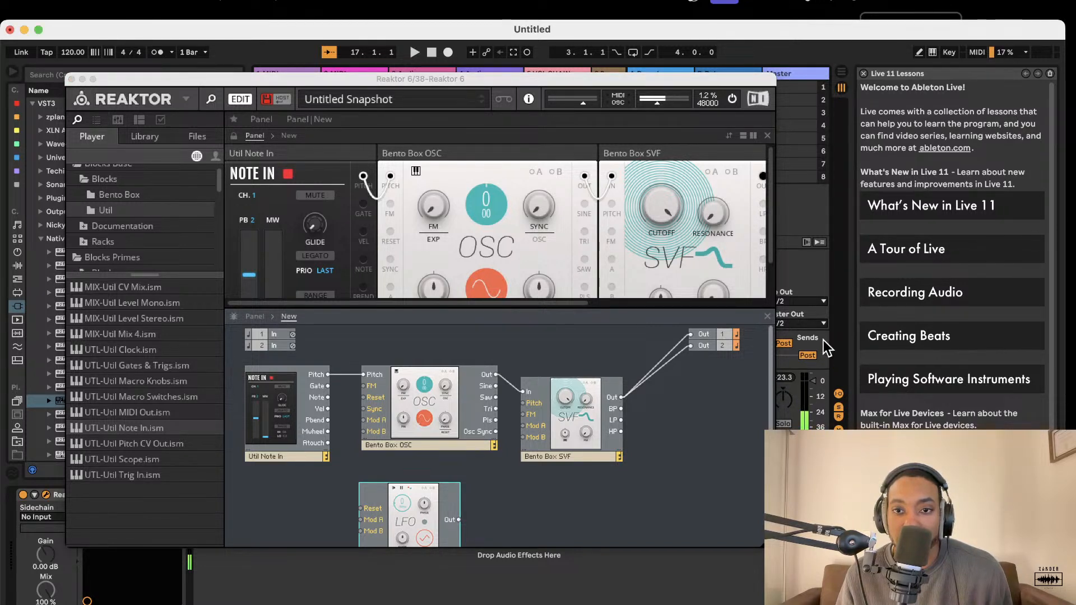
Switch Reaktor's audio processing off and move the Bento Box OSC block slightly upward in the structure
left_click(732, 100)
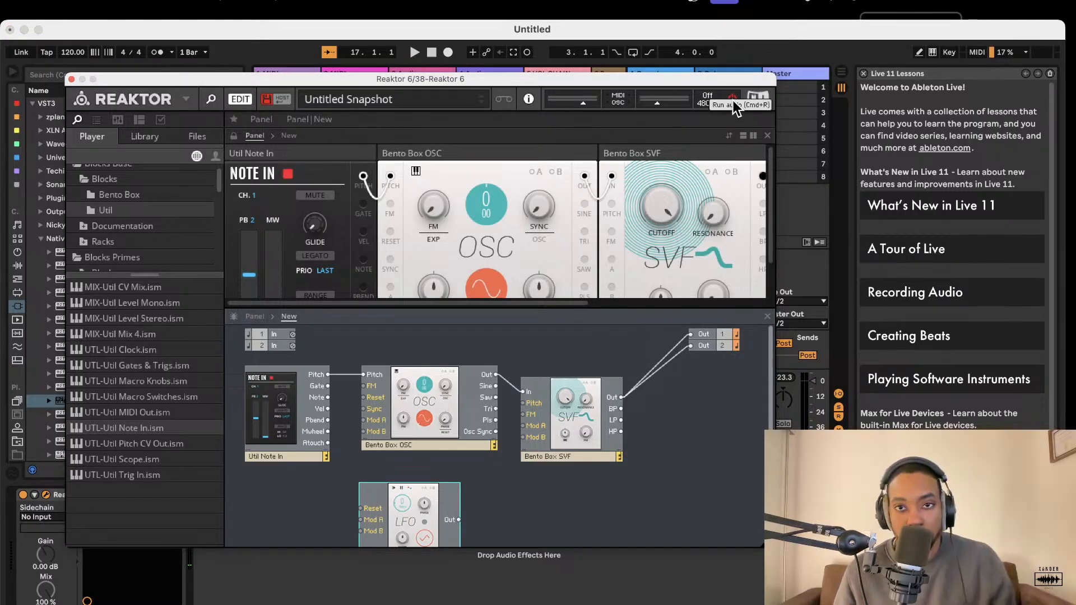
left_click(732, 99)
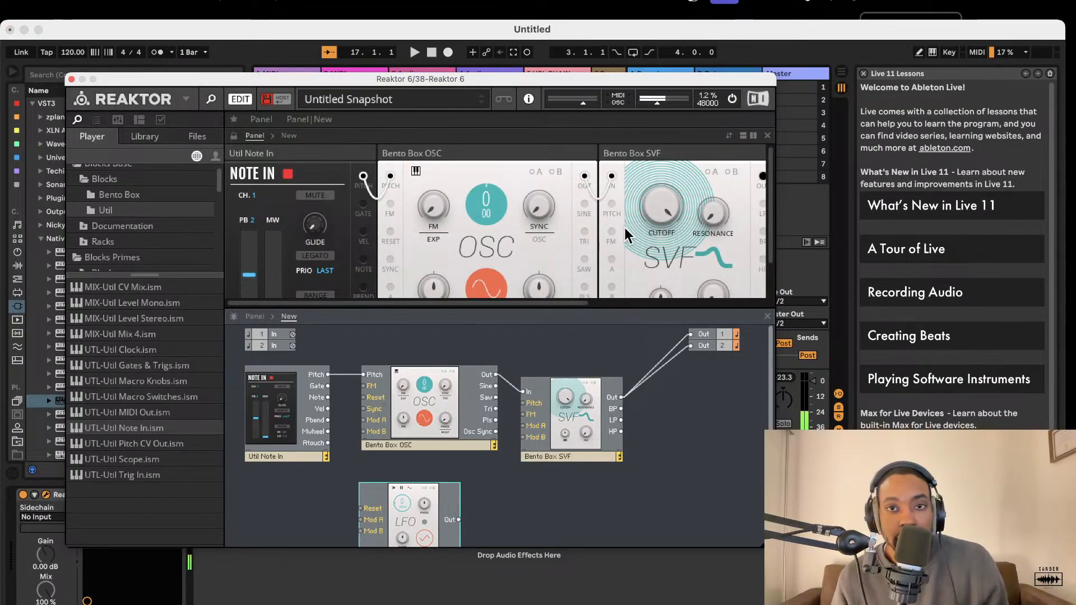
left_click(732, 100)
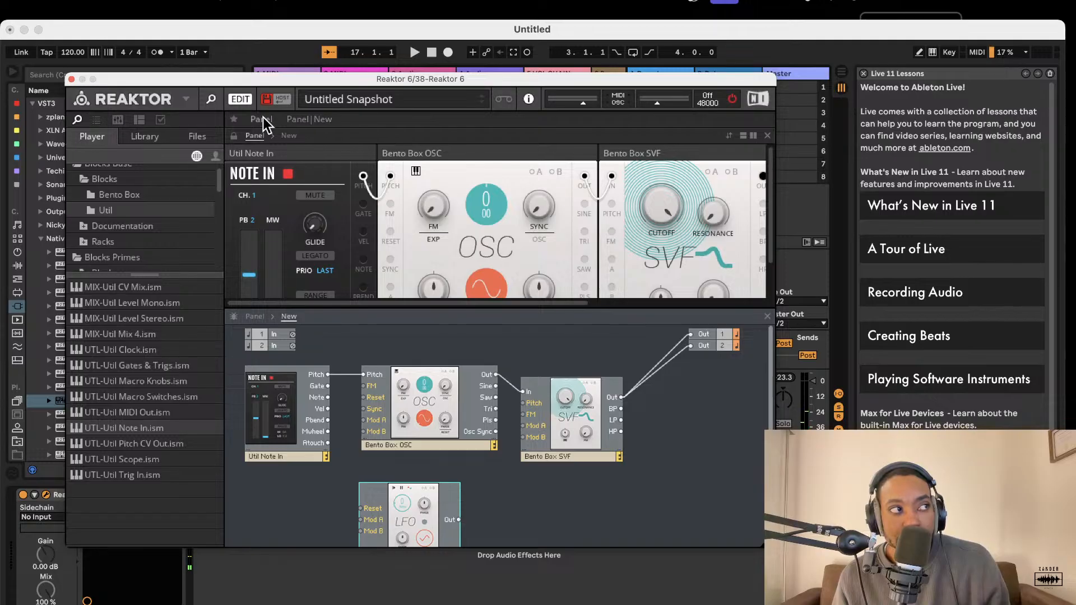
left_click_drag(451, 418, 448, 401)
mouse_move(421, 427)
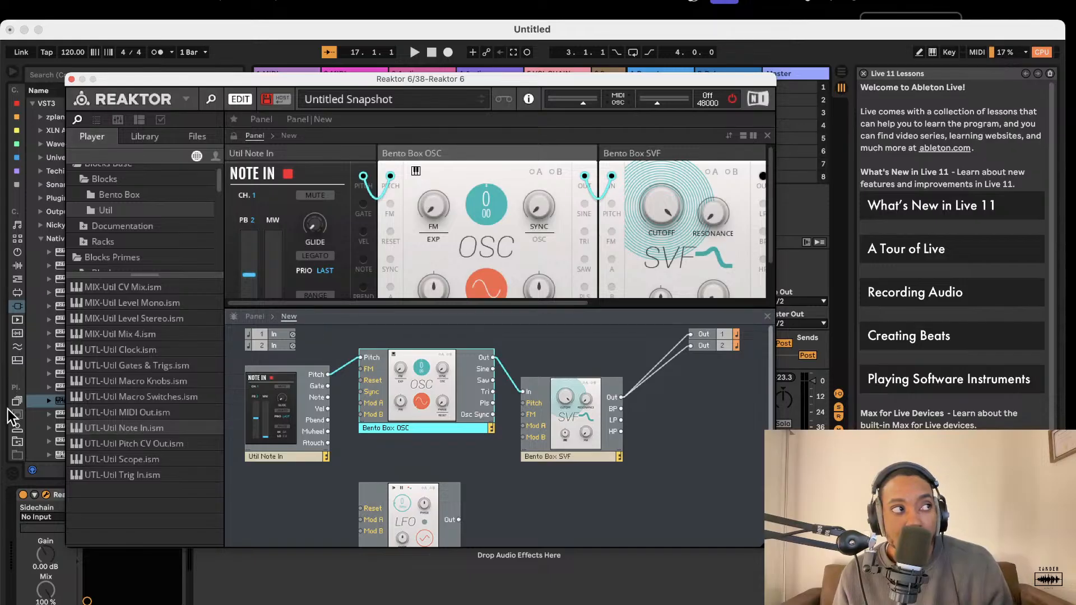
scroll(481, 240, "down", 1)
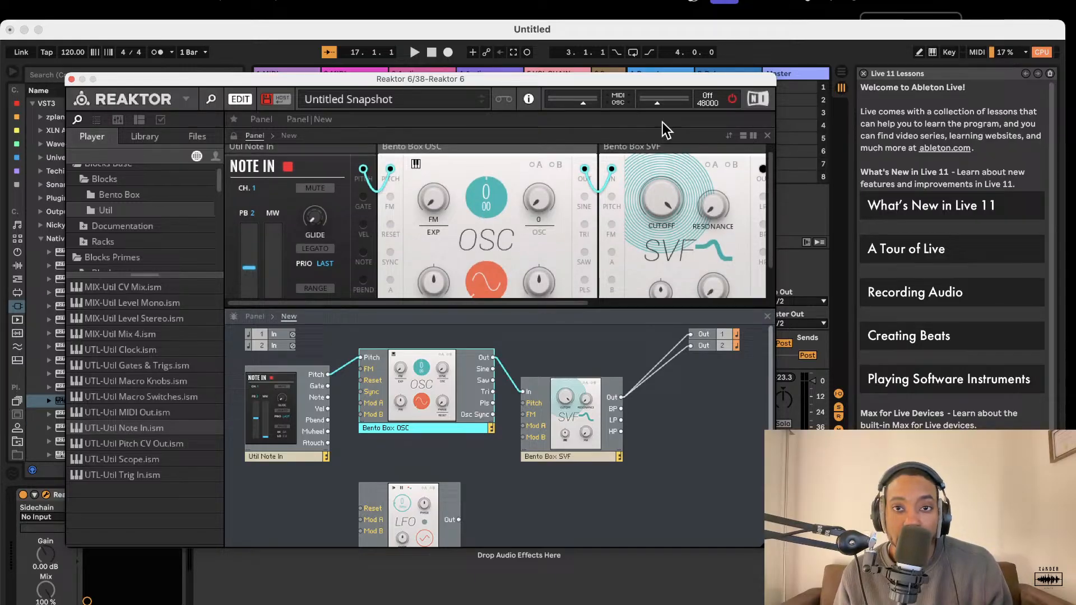
Turn Reaktor's audio processing back on, lower the SVF cutoff to about 1.94 kHz, and set its resonance to 5
left_click(732, 100)
left_click_drag(674, 200, 652, 275)
left_click_drag(714, 206, 708, 259)
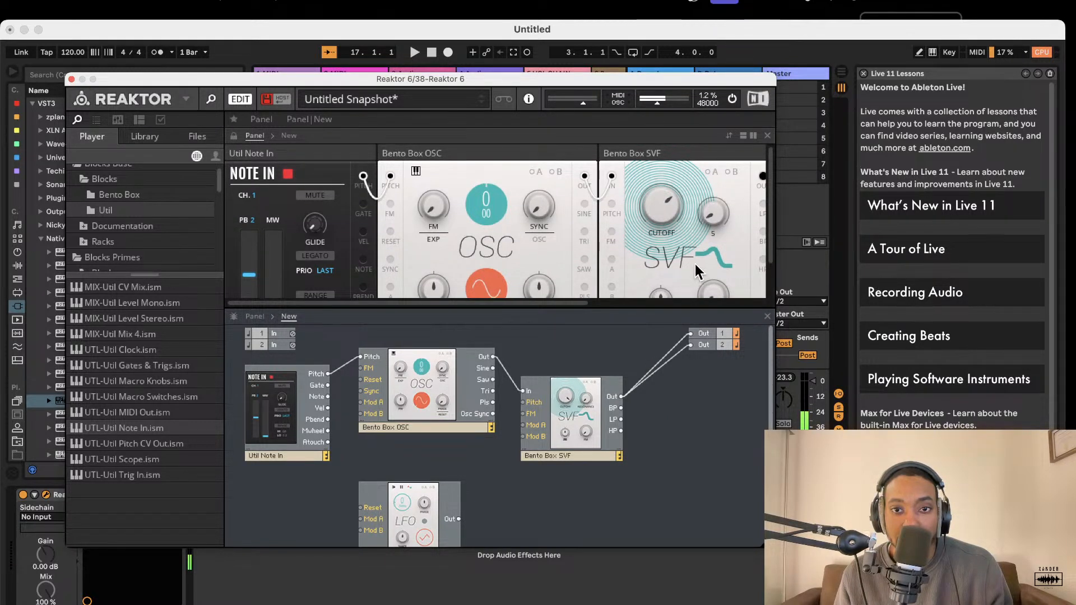
Connect the Out of Bento Box LFO to Mod A of Bento Box SVF and try the cutoff's modulation A amount
scroll(695, 264, "down", 2)
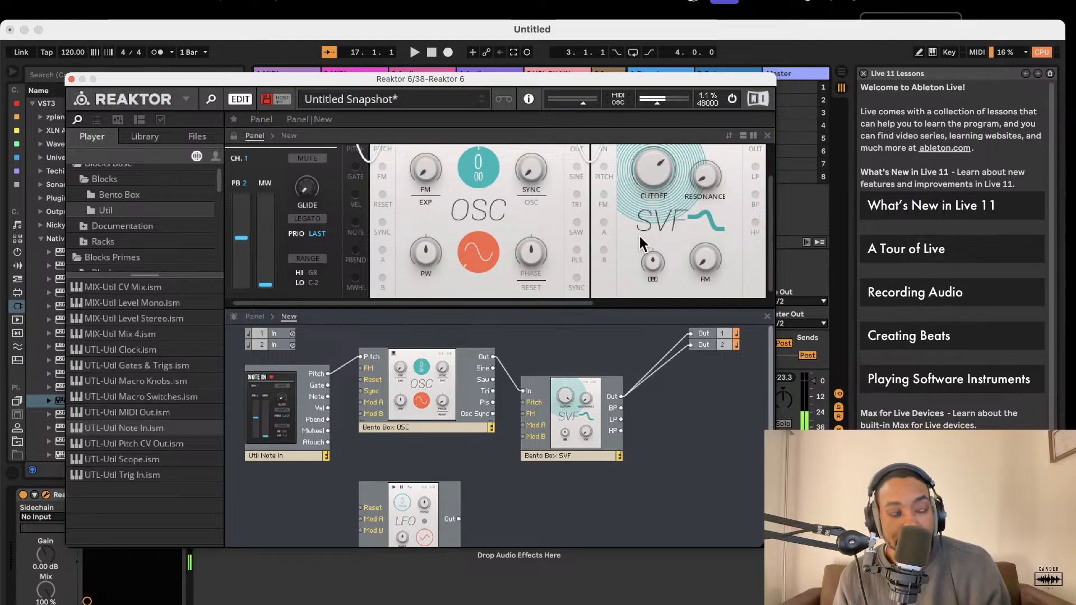
left_click_drag(458, 519, 537, 424)
scroll(689, 173, "up", 3)
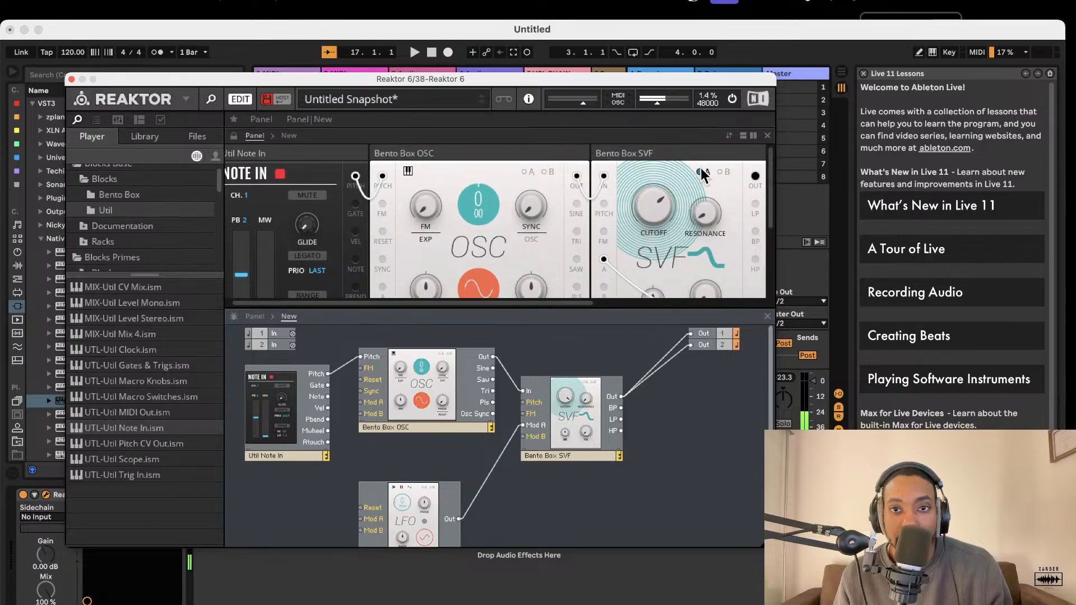
left_click(703, 172)
left_click_drag(684, 203, 682, 161)
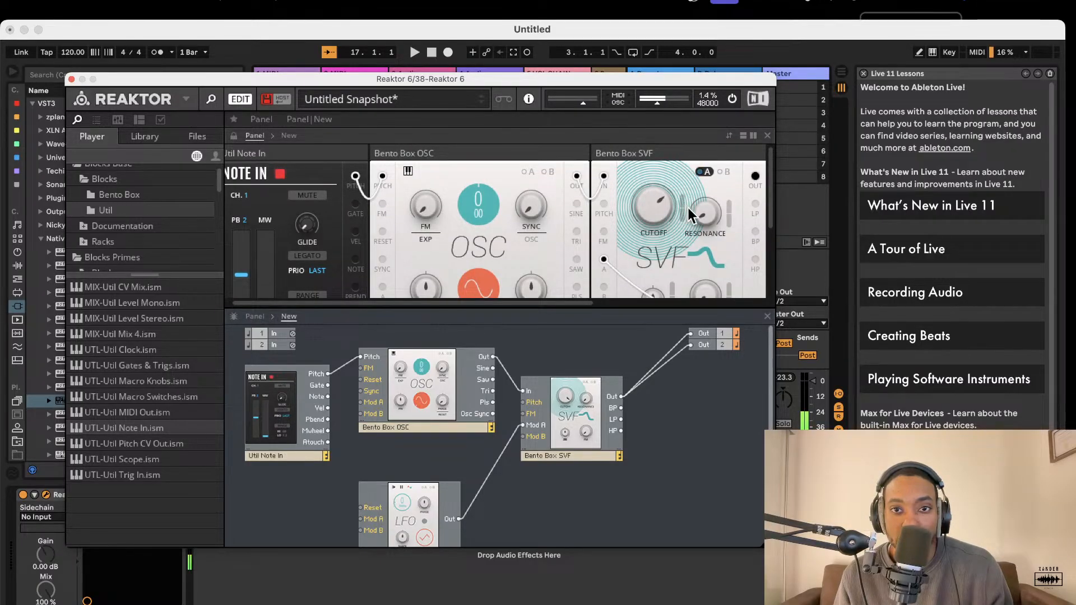
Raise the modulation A amount of the SVF key-tracking knob and set the knob to 19
scroll(687, 205, "down", 5)
scroll(677, 189, "up", 3)
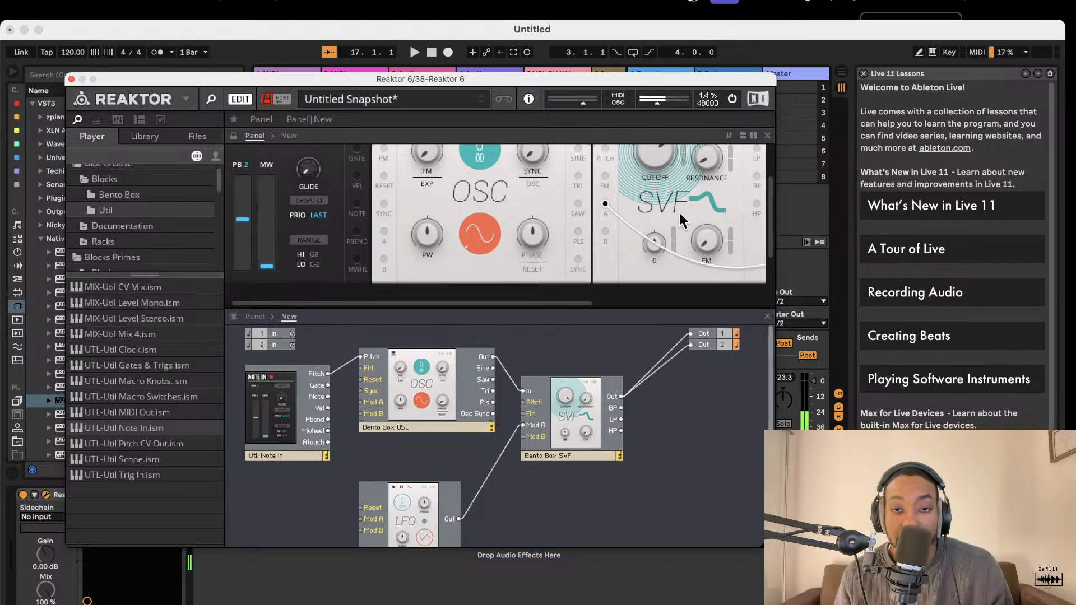
left_click_drag(674, 240, 681, 163)
left_click_drag(655, 235, 668, 173)
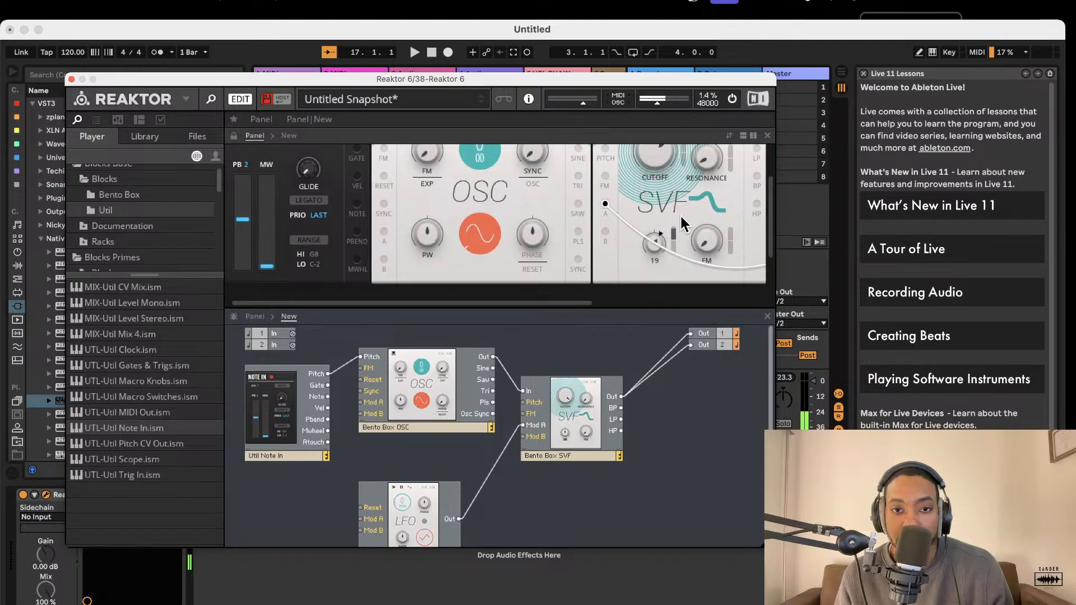
Connect the Out of Bento Box LFO to the FM input of Bento Box SVF and adjust the filter's FM amount
scroll(700, 220, "up", 2)
scroll(706, 246, "down", 1)
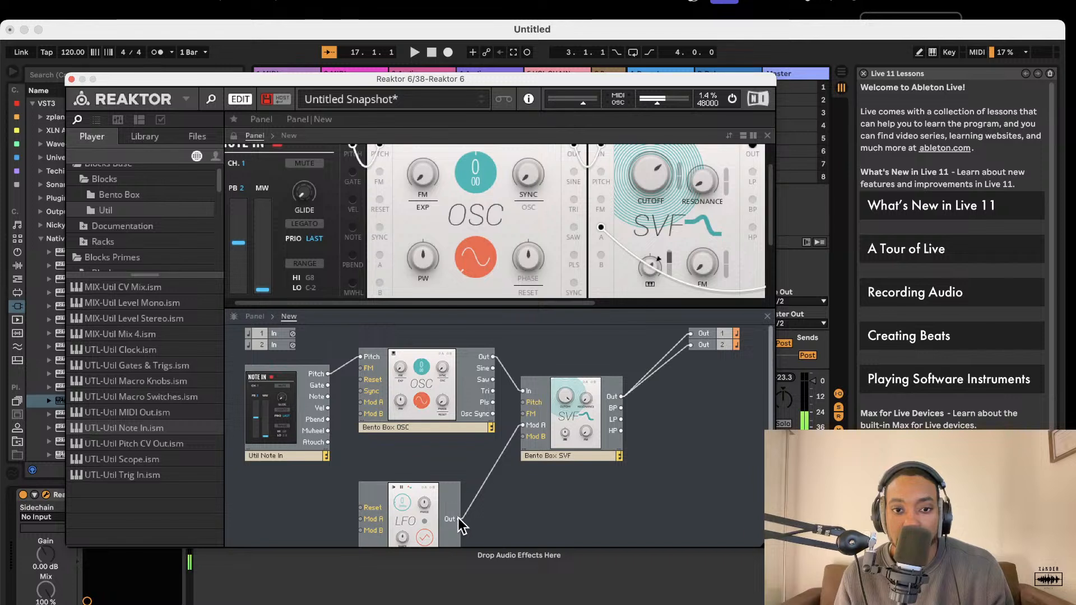
left_click_drag(459, 519, 523, 414)
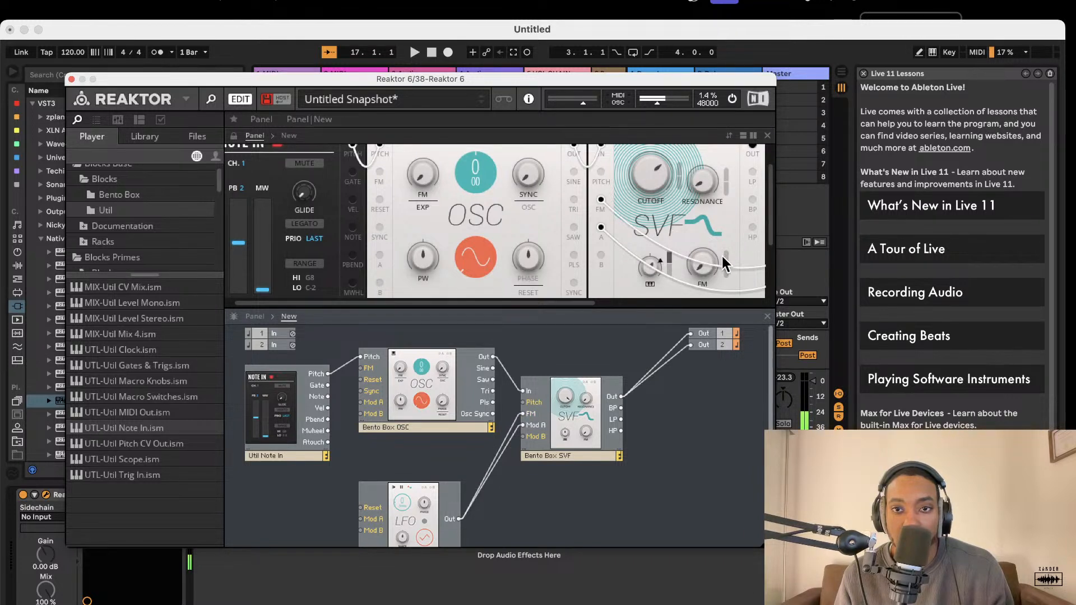
left_click_drag(699, 263, 684, 227)
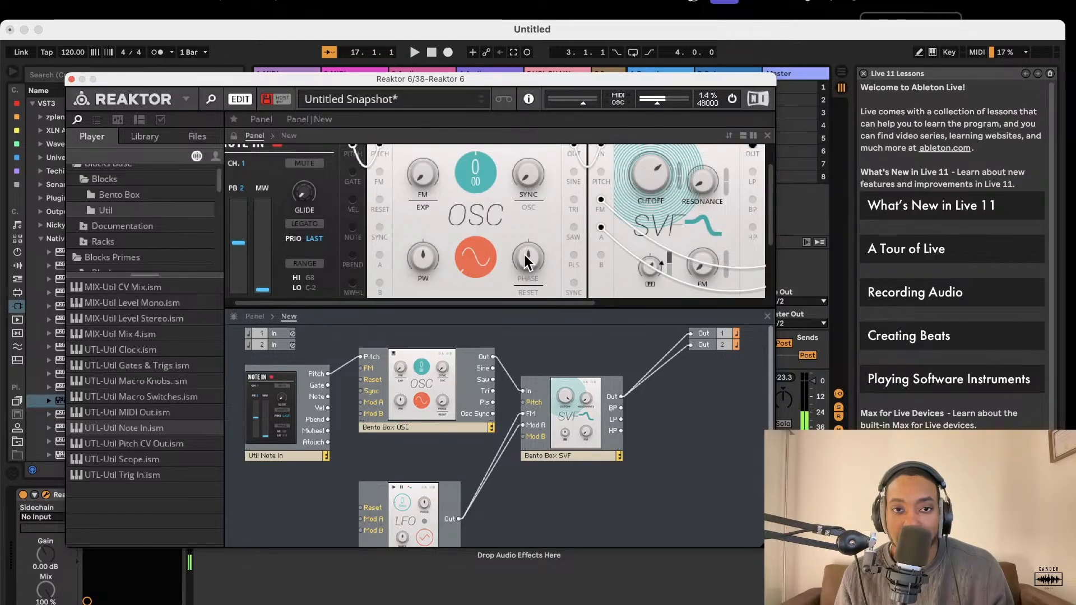
Try modulating the OSC pulse width through an LFO cable into Mod A of Bento Box OSC, and remove that cable
left_click_drag(459, 519, 360, 403)
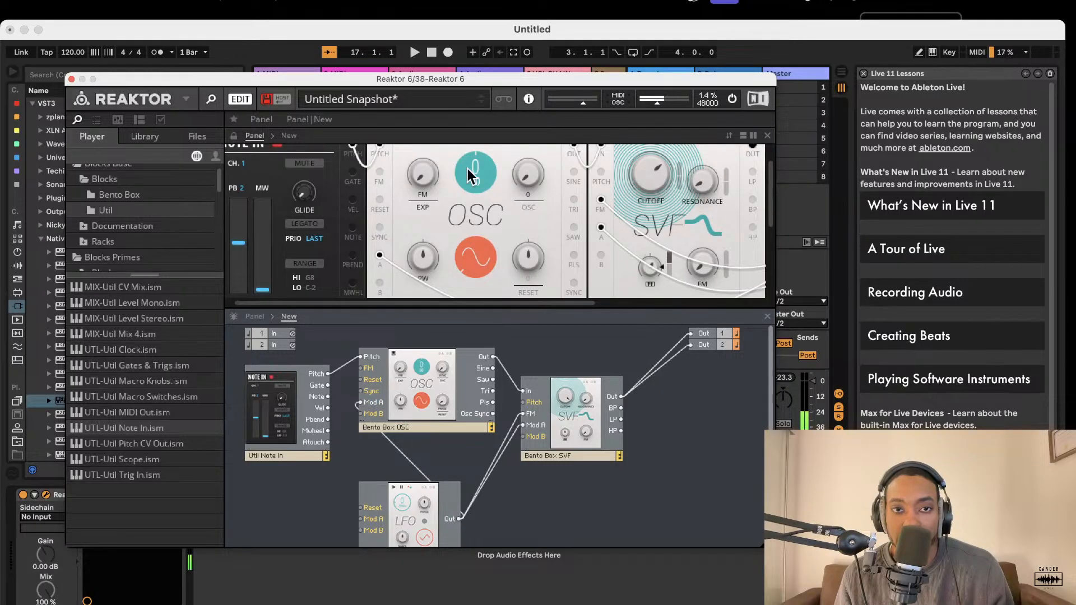
scroll(471, 177, "up", 1)
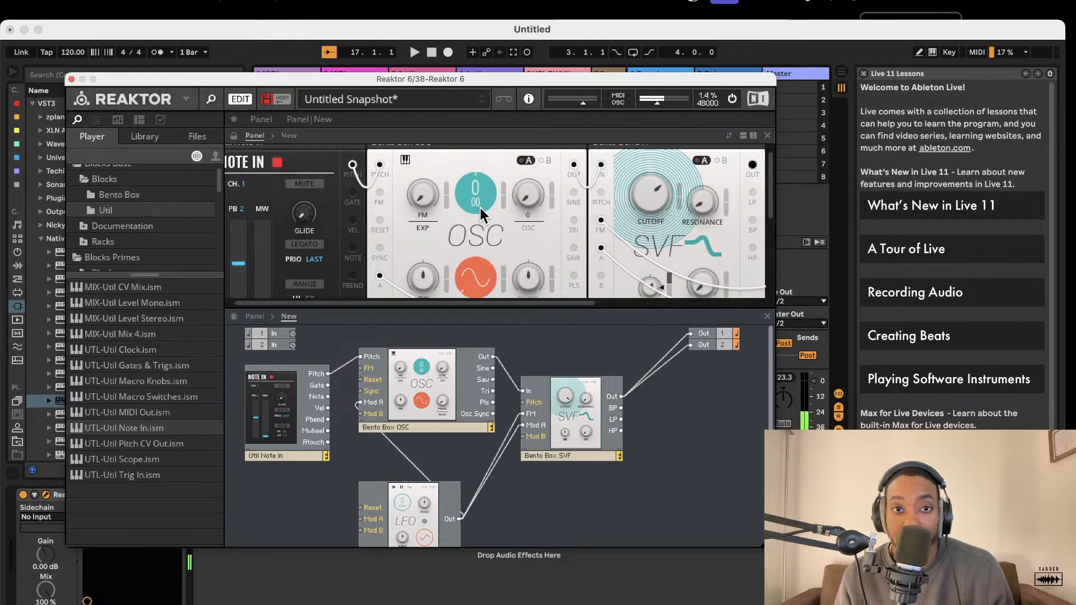
mouse_move(446, 278)
left_mouse_down()
mouse_move(453, 214)
mouse_move(447, 245)
left_mouse_up()
scroll(447, 245, "down", 2)
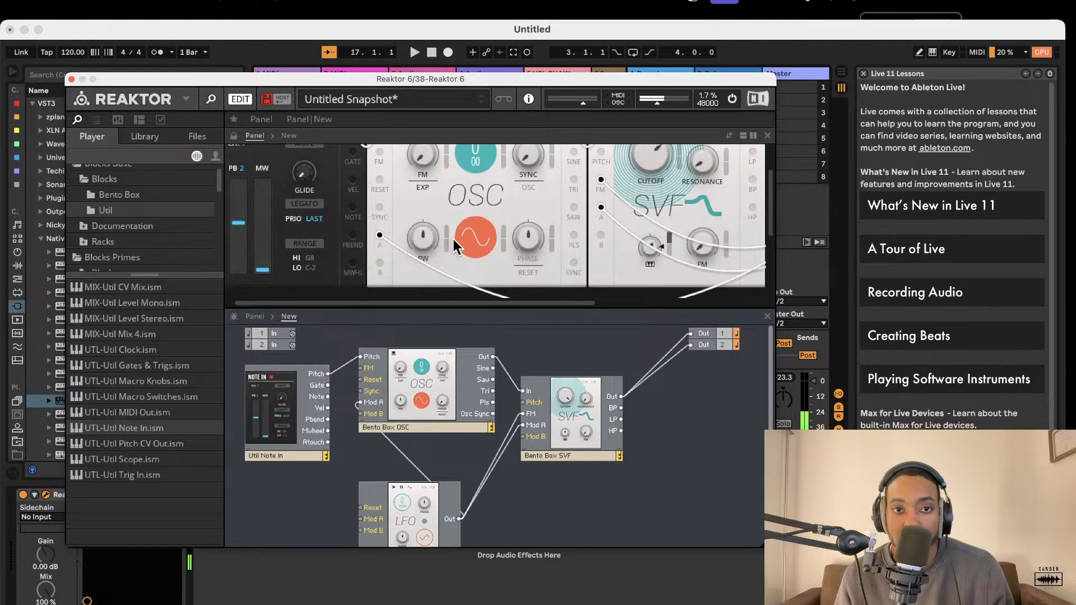
scroll(453, 238, "up", 1)
left_click_drag(431, 486, 418, 475)
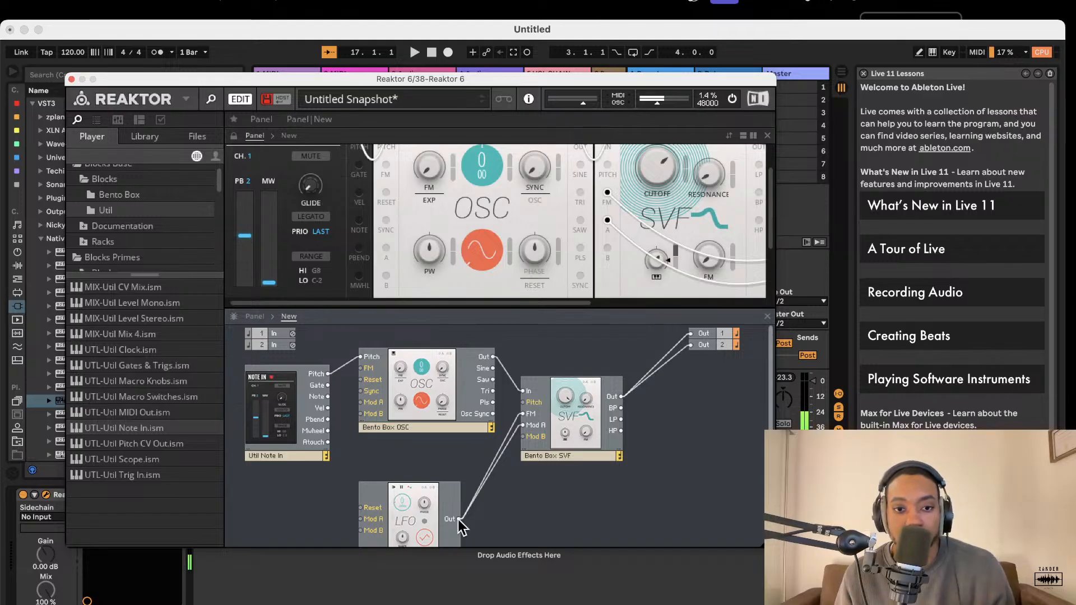
Connect the Out of Bento Box LFO to the FM input of Bento Box OSC and adjust the oscillator's FM amount
left_click_drag(459, 519, 363, 368)
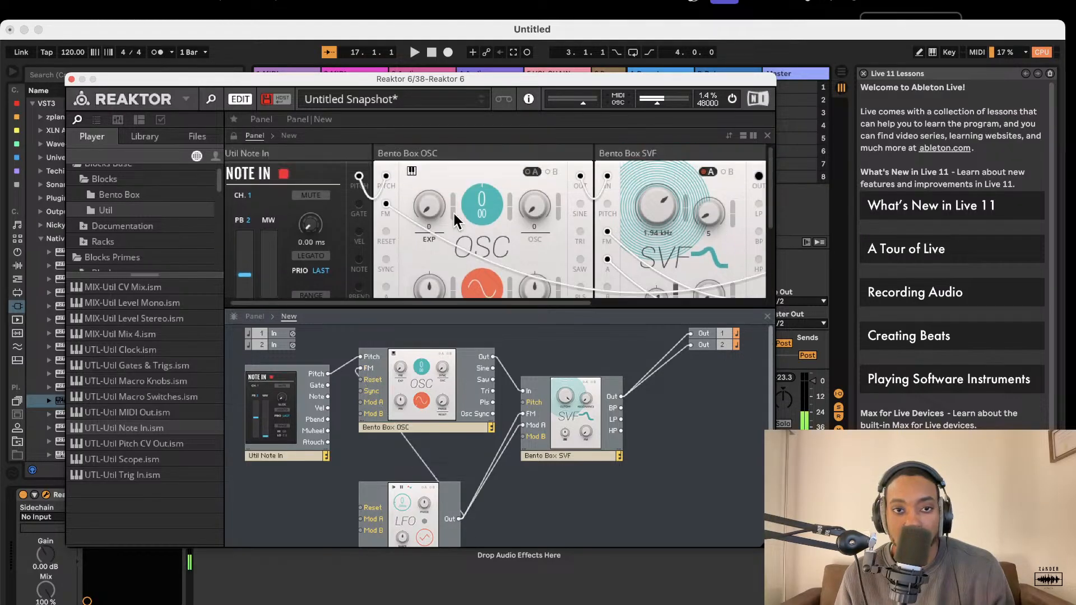
left_click(430, 199)
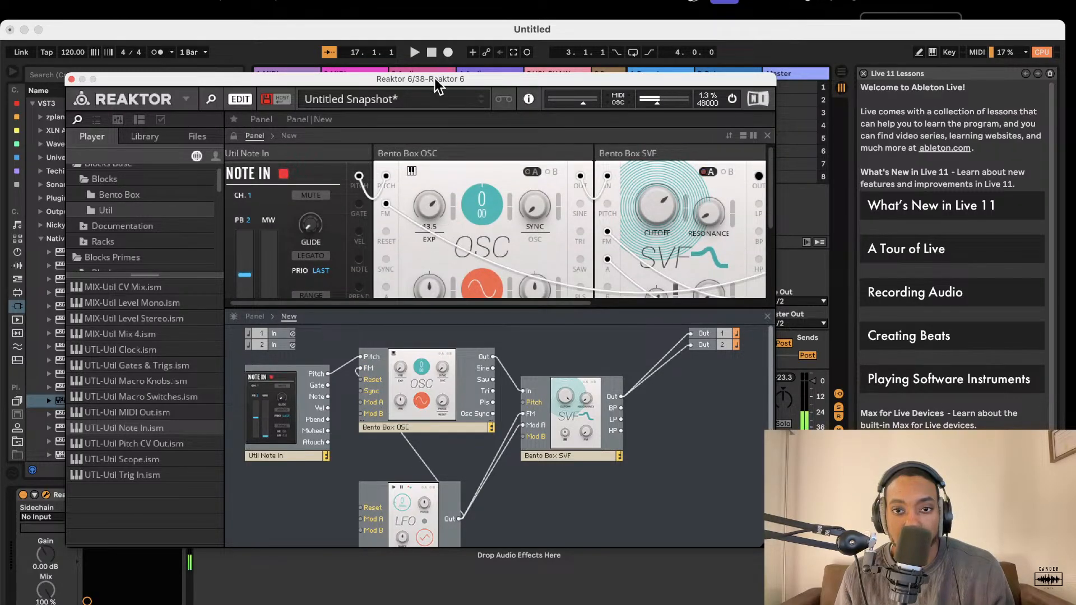
scroll(579, 146, "right", 3)
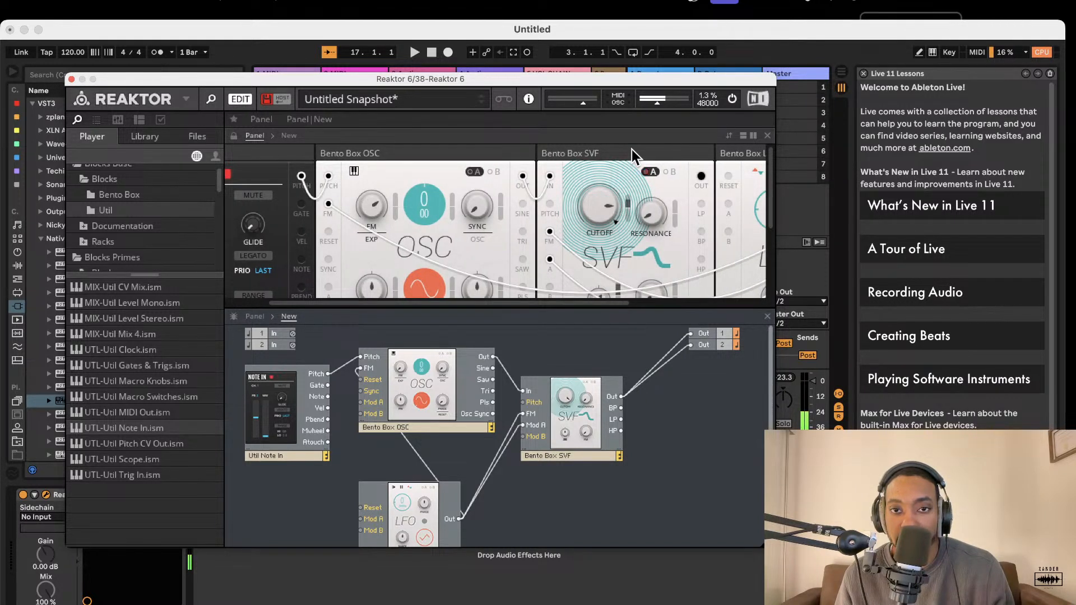
Lower the cutoff of Bento Box SVF and set the Bento Box LFO frequency to 1.95 Hz
left_click_drag(624, 193, 609, 290)
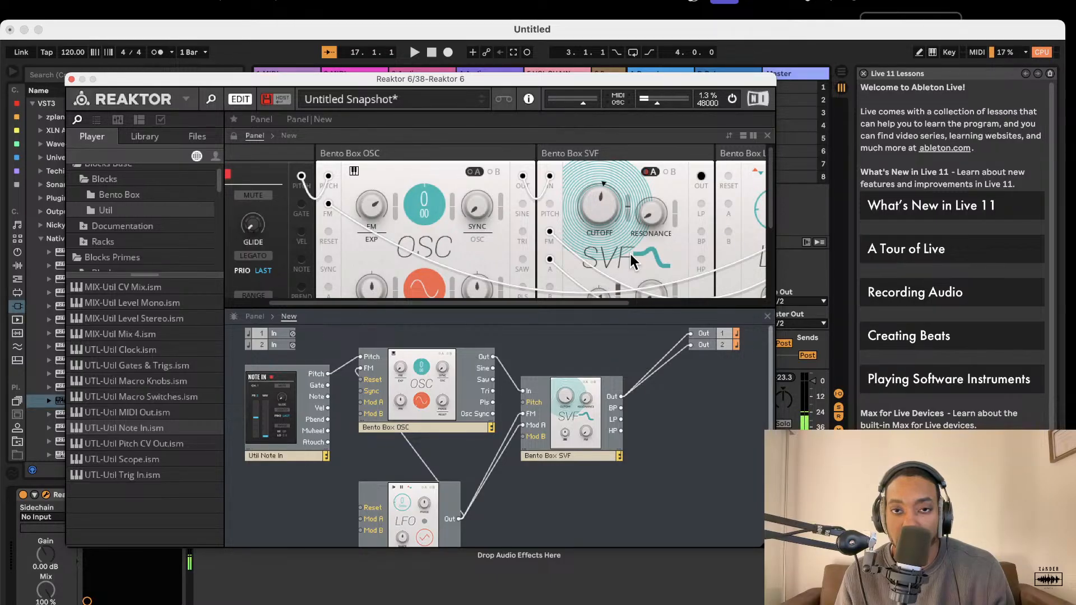
scroll(630, 251, "right", 3)
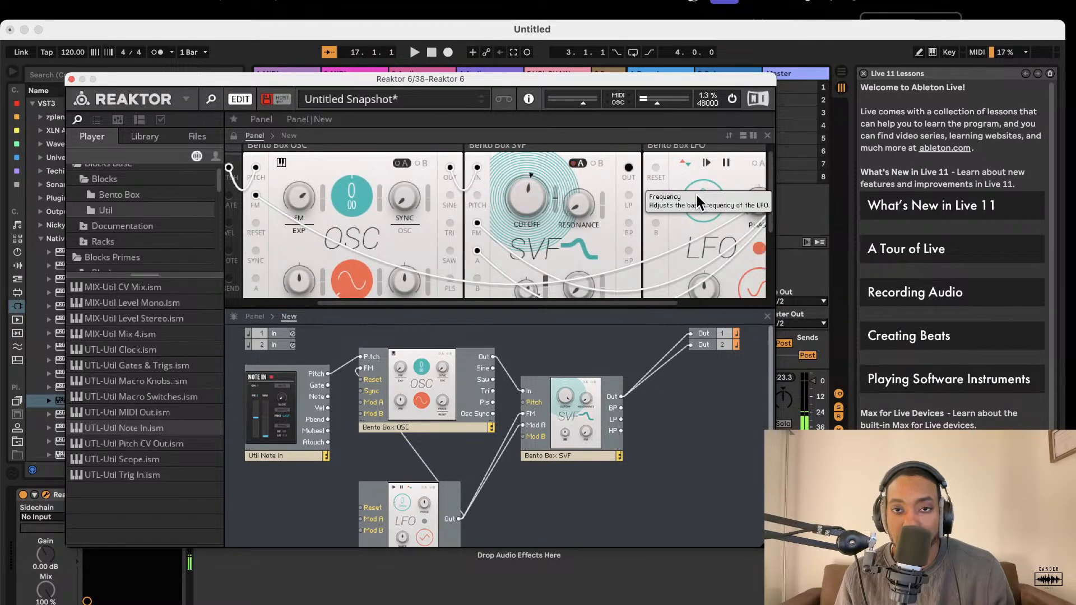
scroll(667, 210, "right", 3)
mouse_move(644, 169)
left_mouse_down()
mouse_move(645, 154)
mouse_move(637, 173)
left_mouse_up()
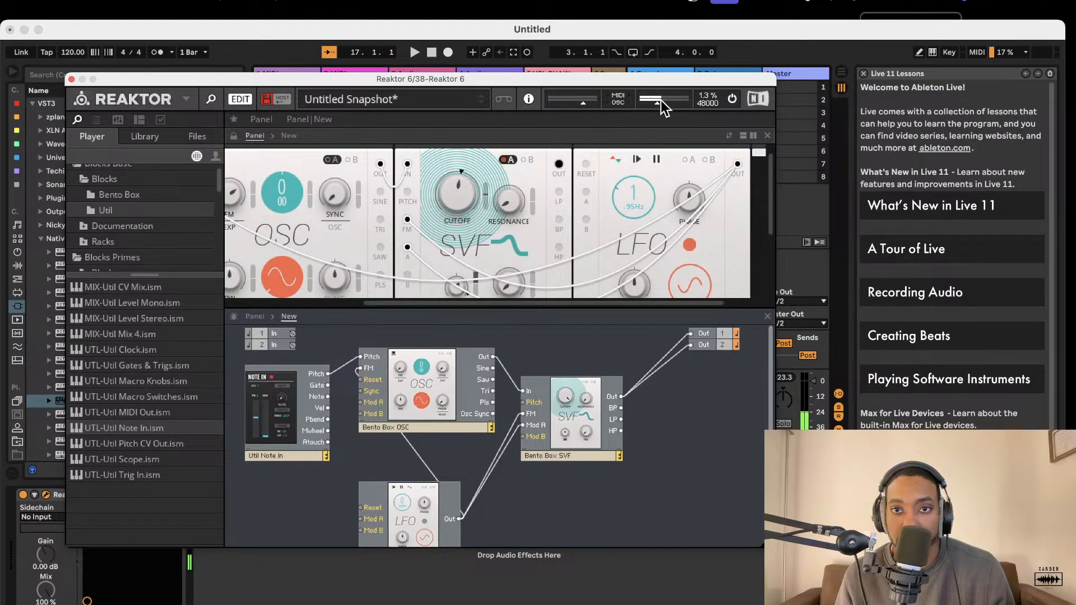
Set the Bento Box SVF cutoff to 246 Hz and raise Reaktor's main output level
mouse_move(661, 99)
left_mouse_down()
mouse_move(676, 99)
mouse_move(665, 106)
left_mouse_up()
scroll(645, 212, "left", 6)
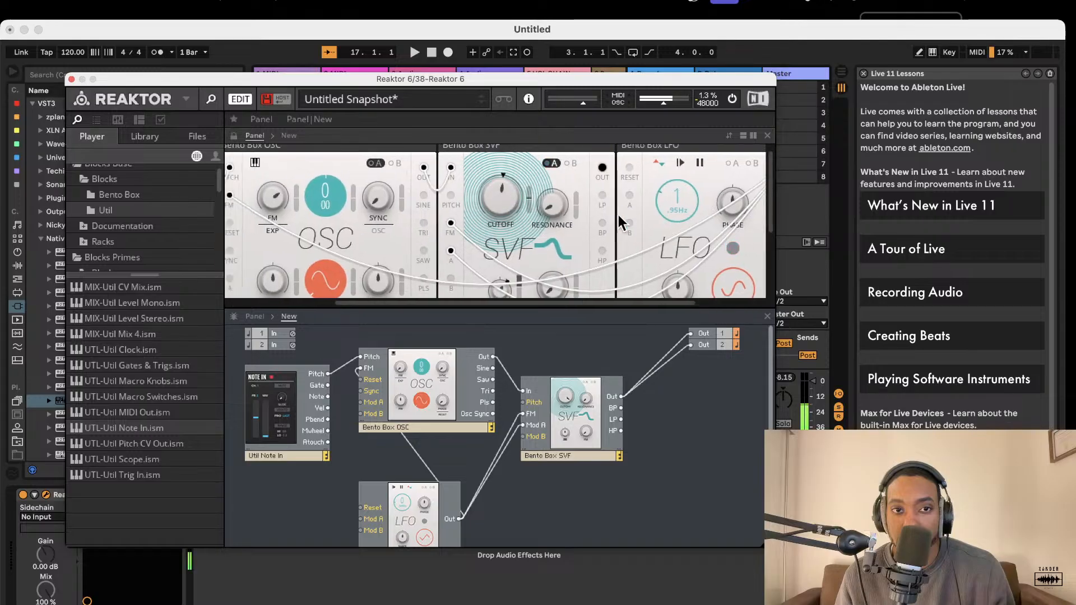
scroll(618, 214, "down", 2)
scroll(606, 214, "up", 2)
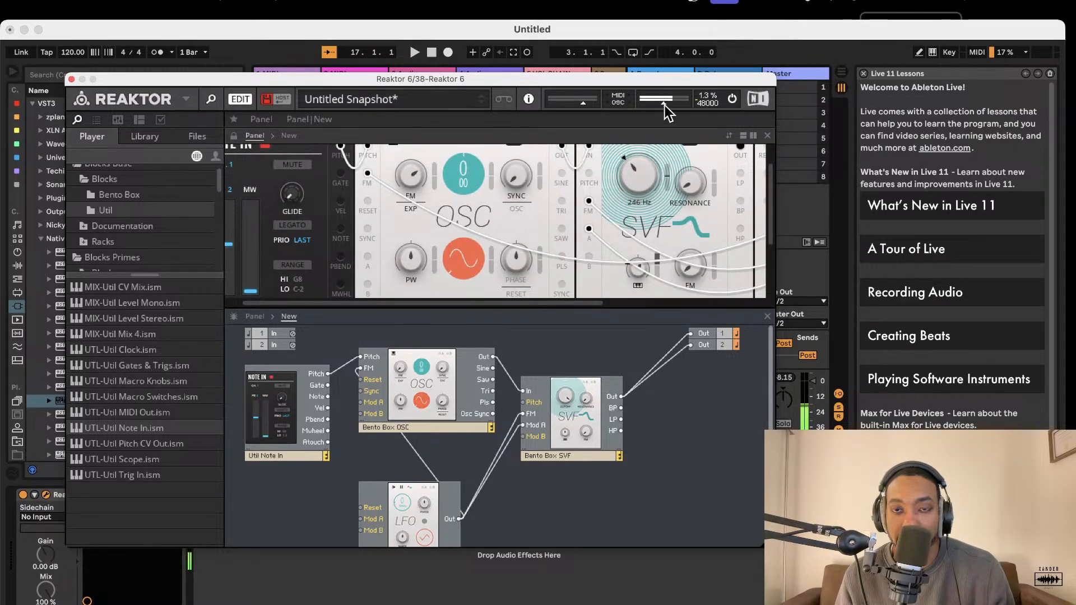
left_click_drag(663, 104, 672, 103)
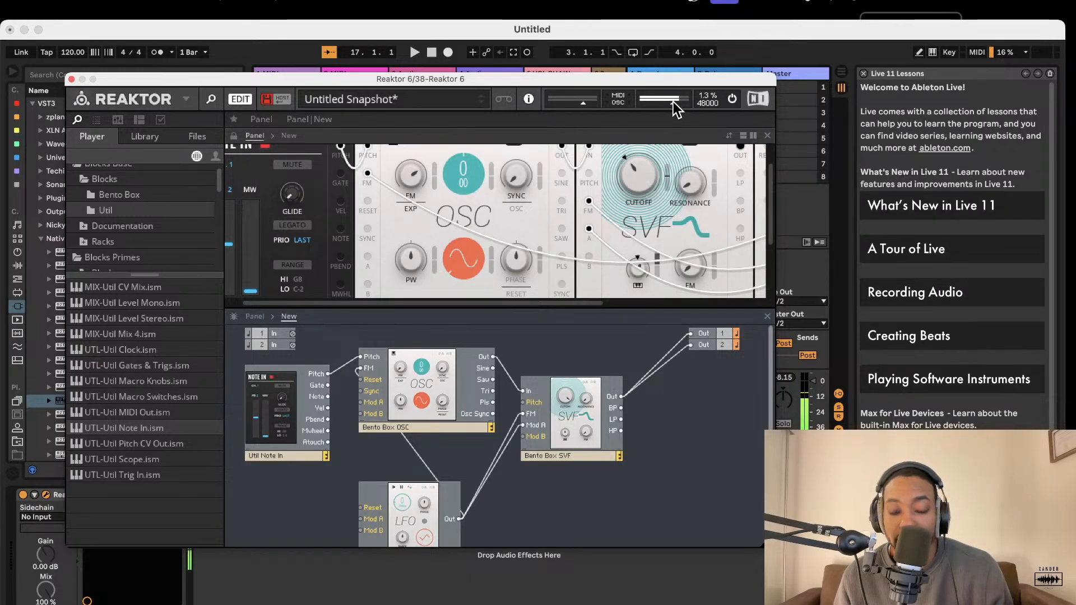
scroll(375, 190, "up", 3)
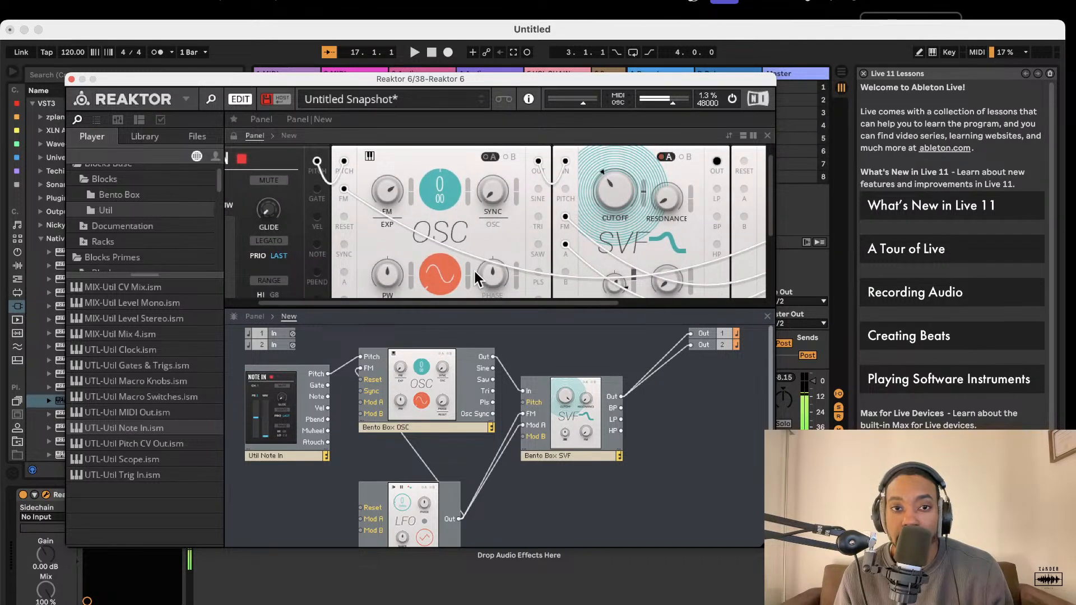
Try a different modulation amount on the OSC waveform, reset it, and switch Reaktor's audio engine off and on again
left_click_drag(468, 274, 469, 201)
double_click(466, 281)
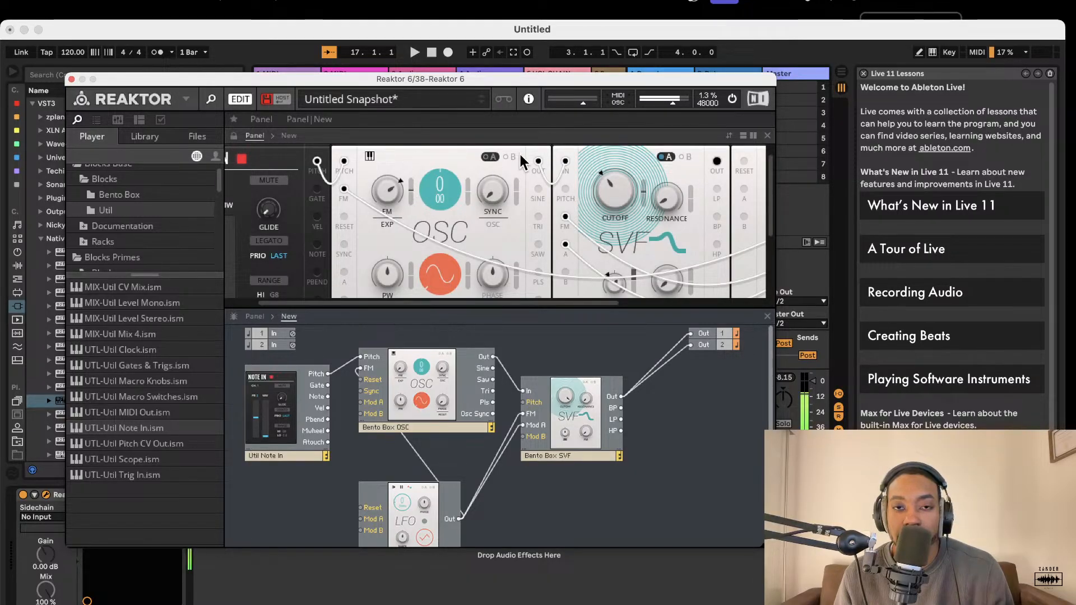
left_click(731, 99)
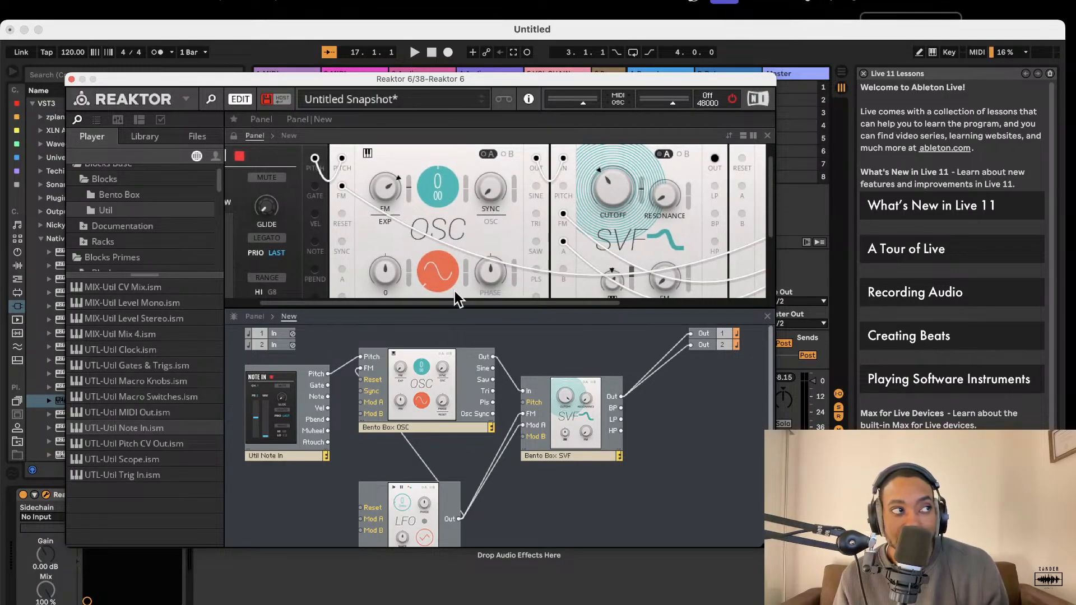
left_click(728, 99)
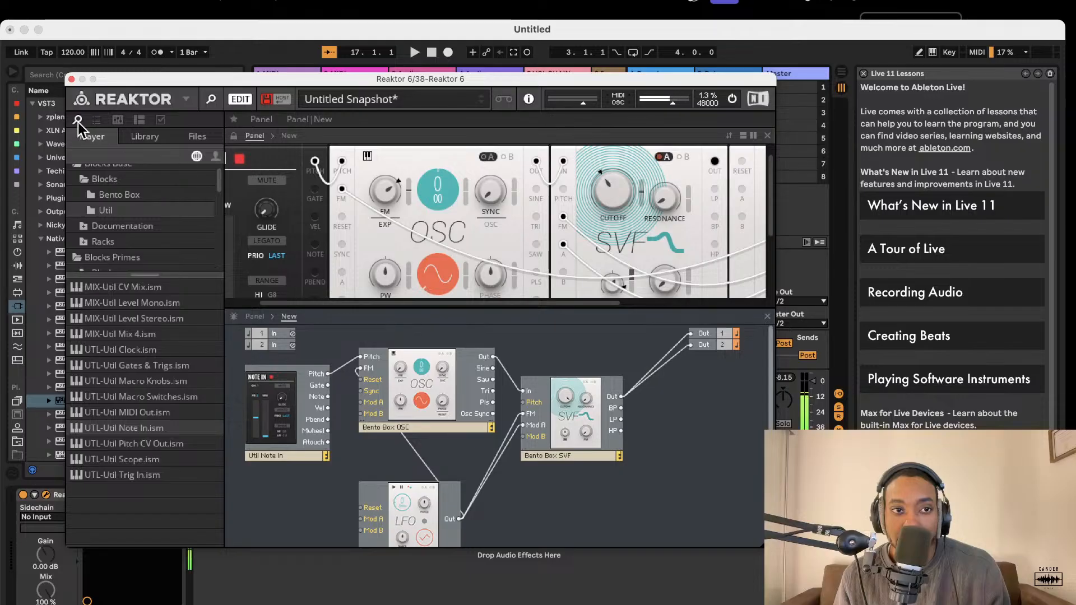
Add a snapshot named "heart beat" to Bank 1 of the ensemble New
left_click(96, 120)
left_click(92, 138)
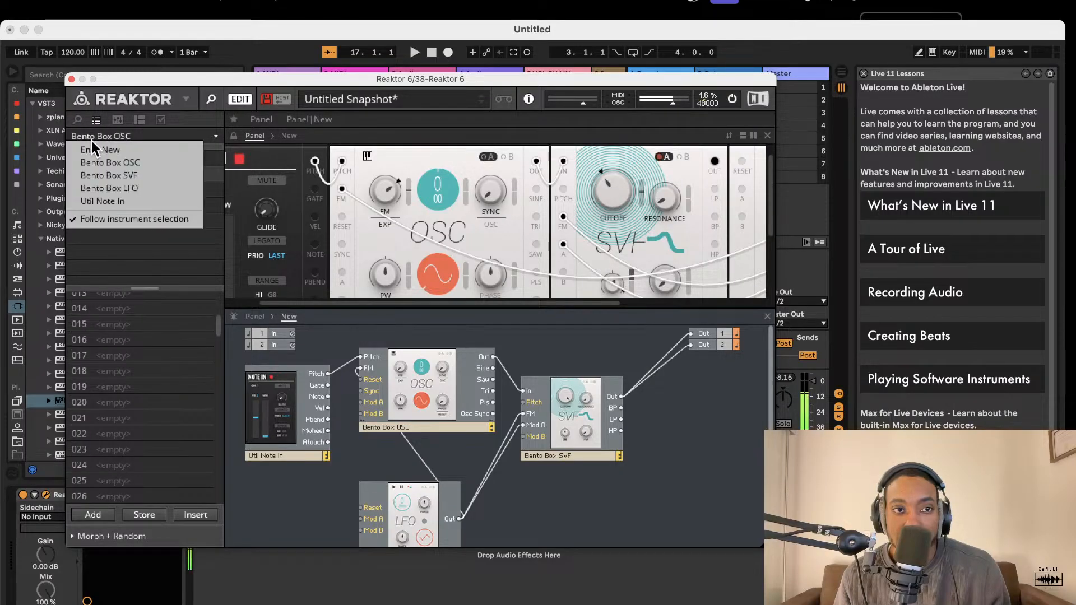
left_click(94, 139)
left_click(101, 143)
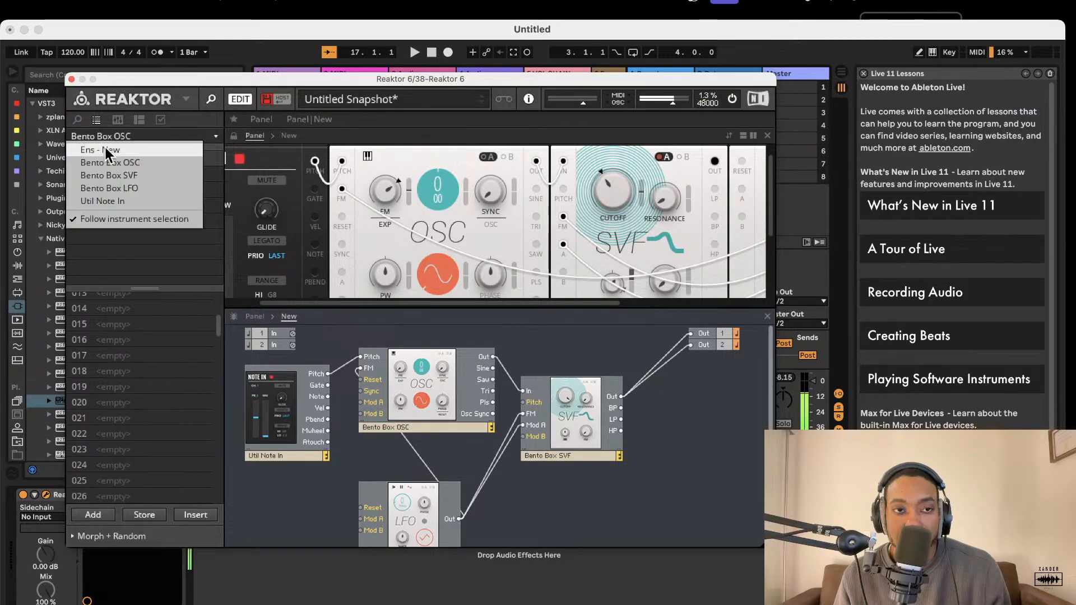
left_click(104, 153)
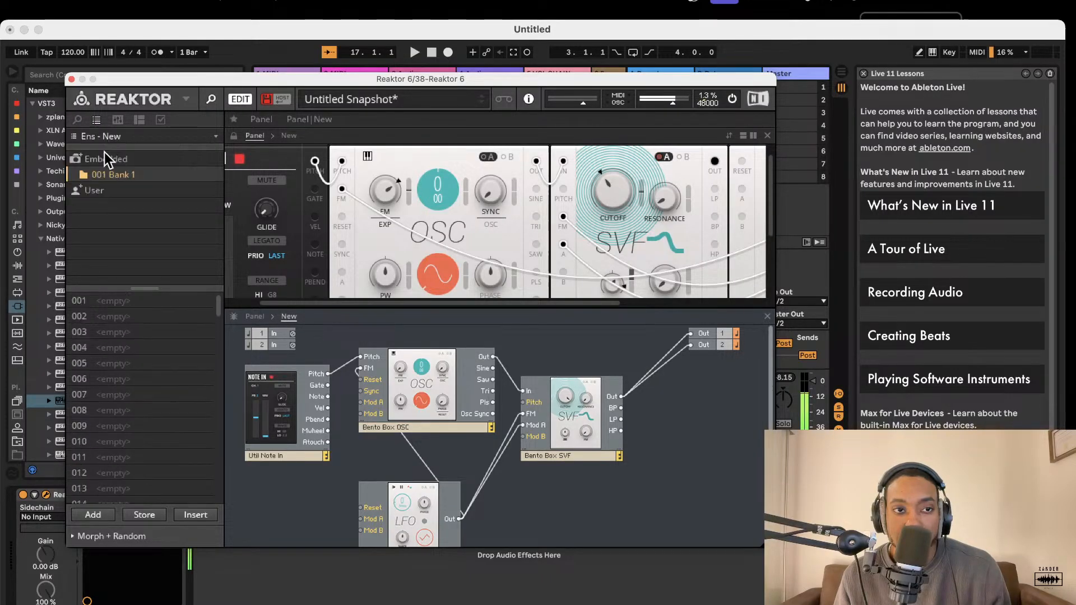
left_click(106, 514)
type("heart bea")
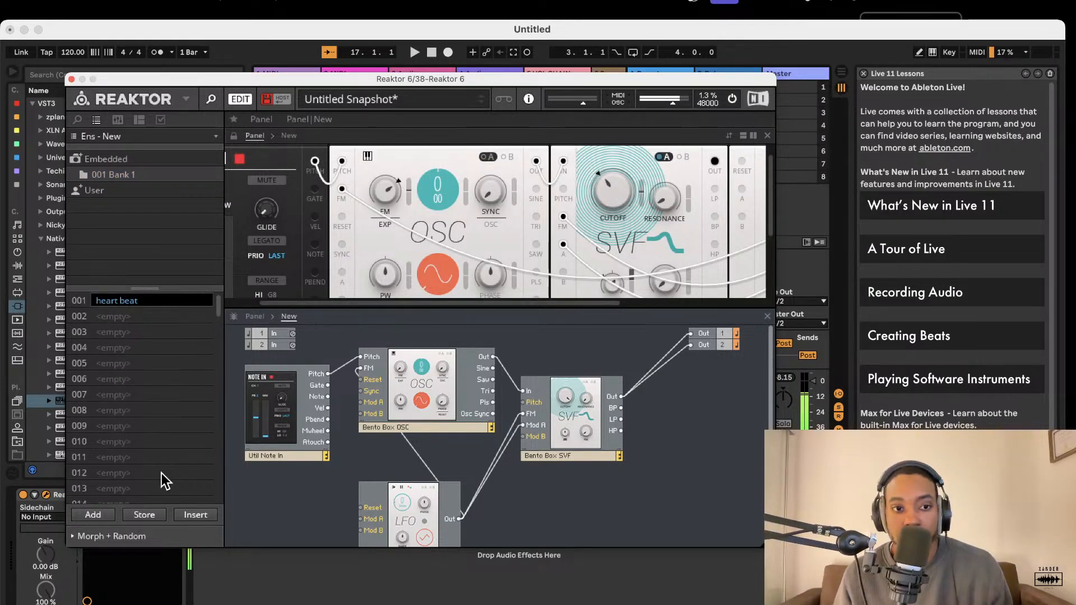
type("t")
key("Return")
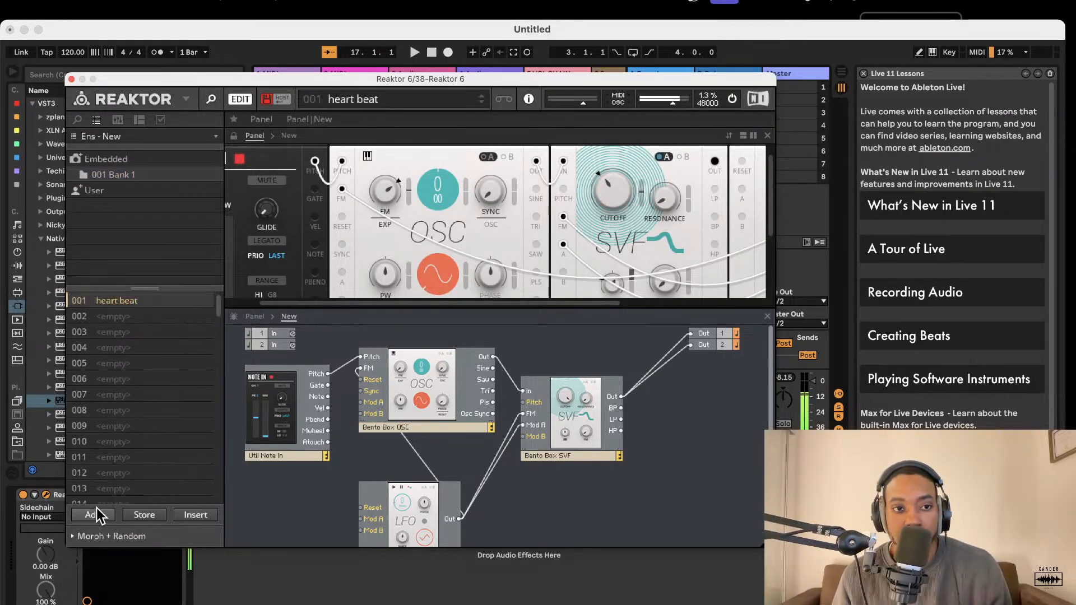
Save the ensemble as heartLS in the Racks folder
left_click(186, 100)
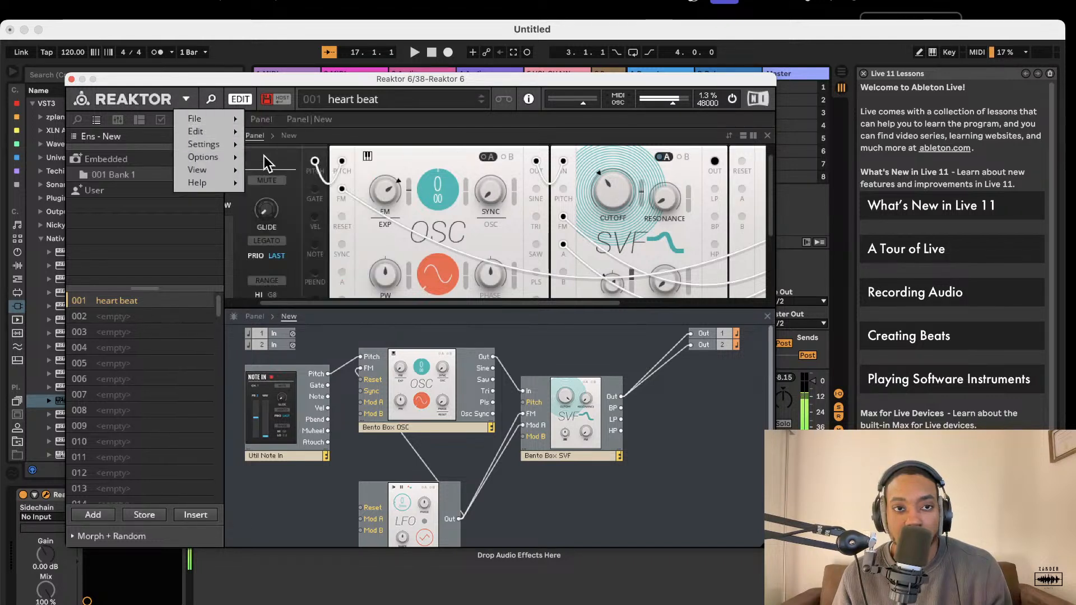
mouse_move(210, 117)
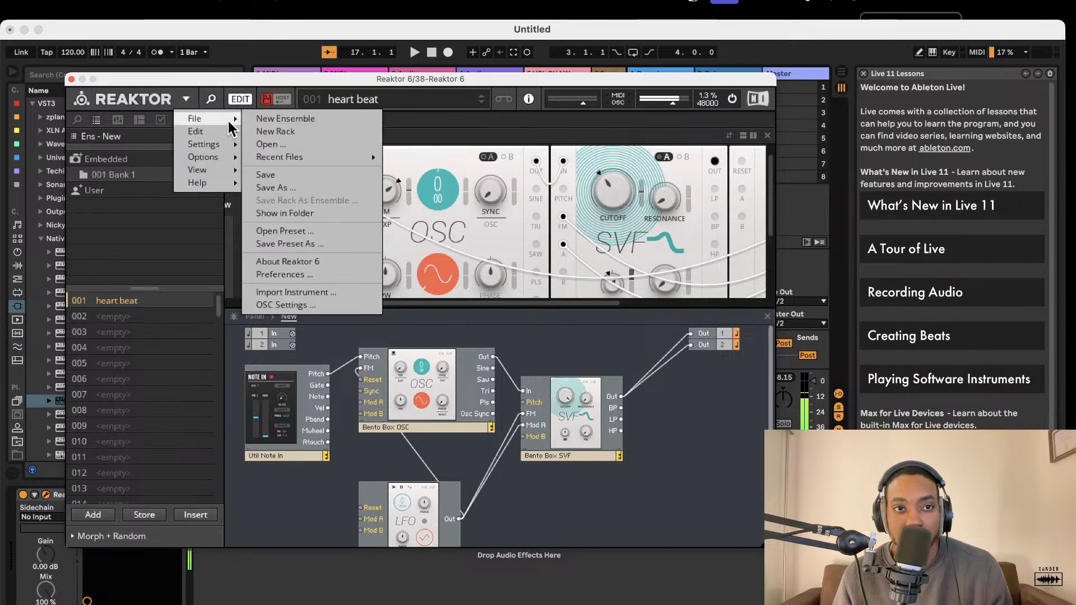
left_click(275, 187)
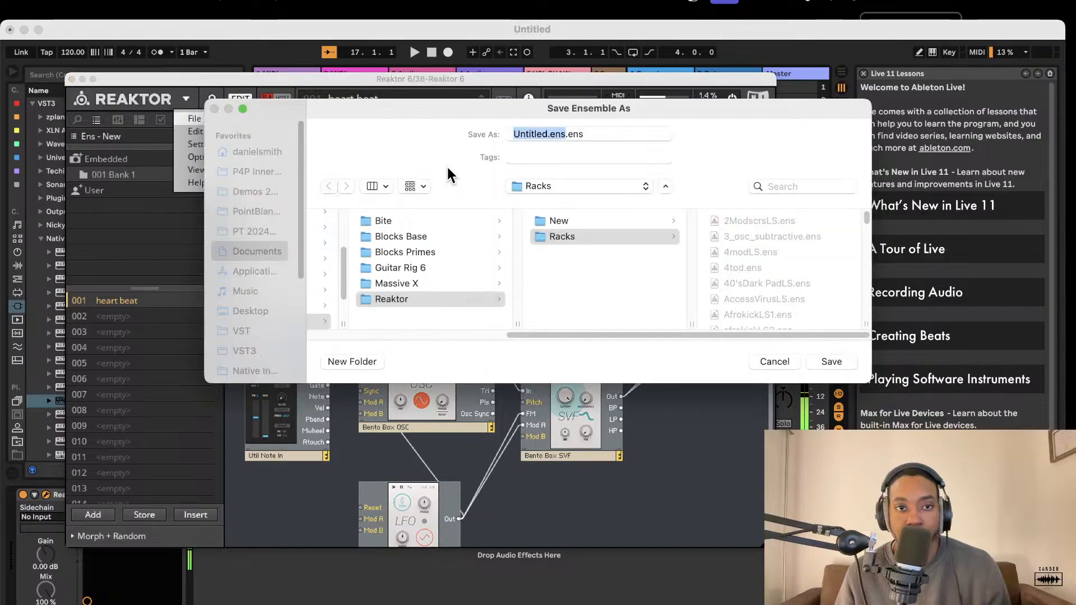
type("heartLS")
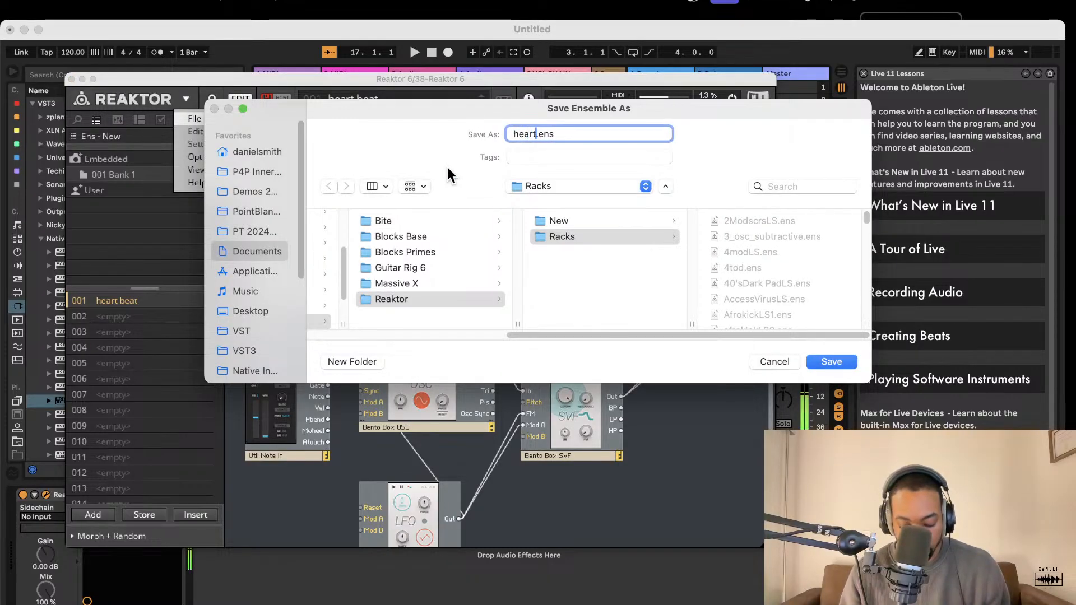
left_click(817, 360)
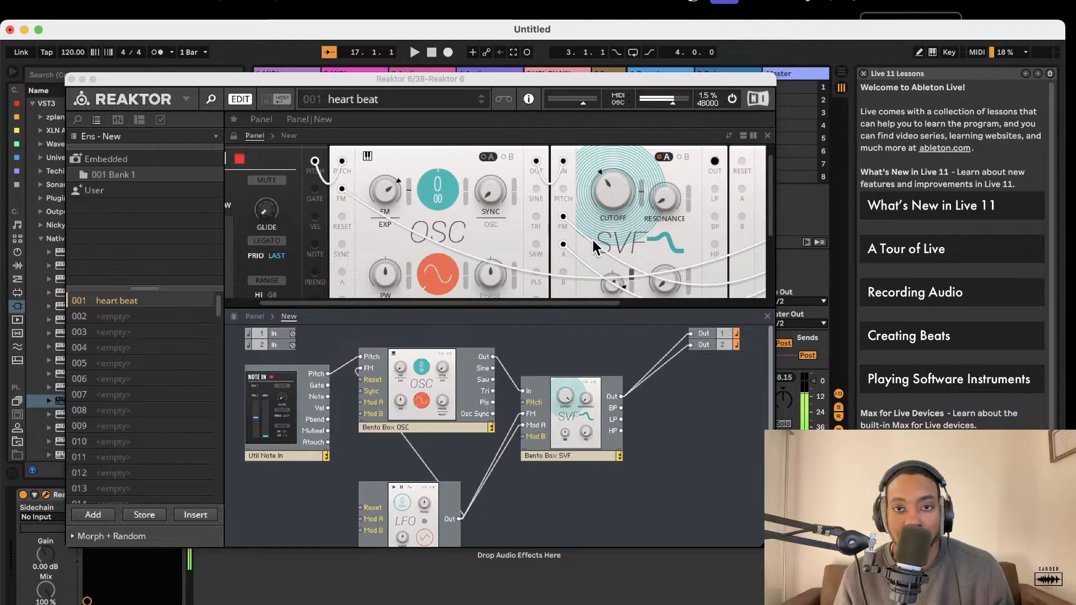
Raise the Bento Box SVF cutoff and lower Reaktor's main output level
left_click_drag(623, 197, 617, 168)
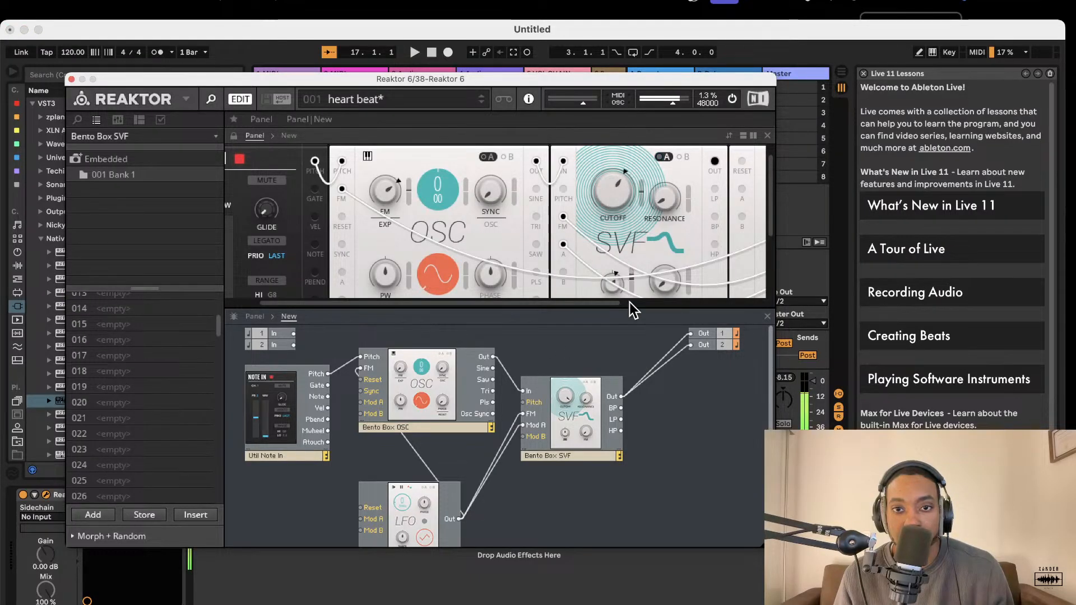
left_click_drag(674, 103, 709, 68)
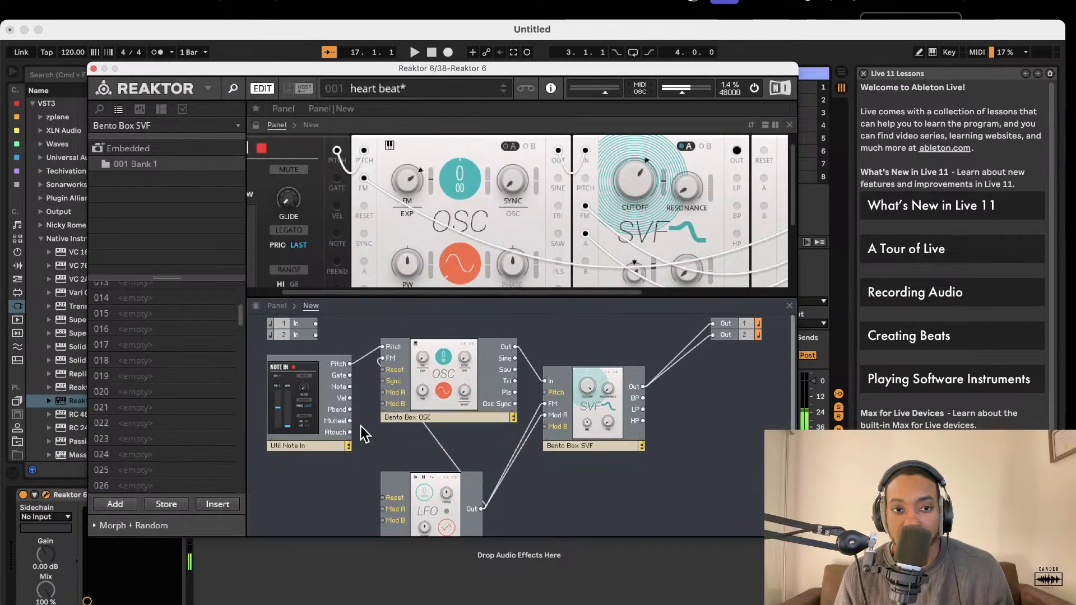
Reposition the Bento Box LFO and Util Note In blocks in the structure and set the LFO frequency to 0.30 Hz
left_click_drag(443, 515, 444, 488)
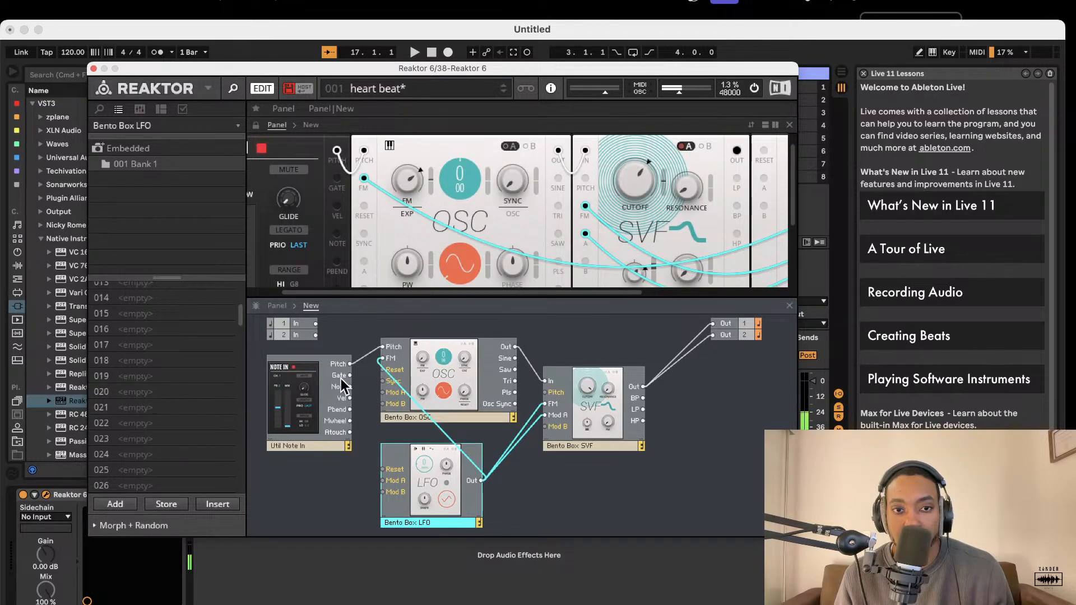
left_click_drag(315, 401, 303, 390)
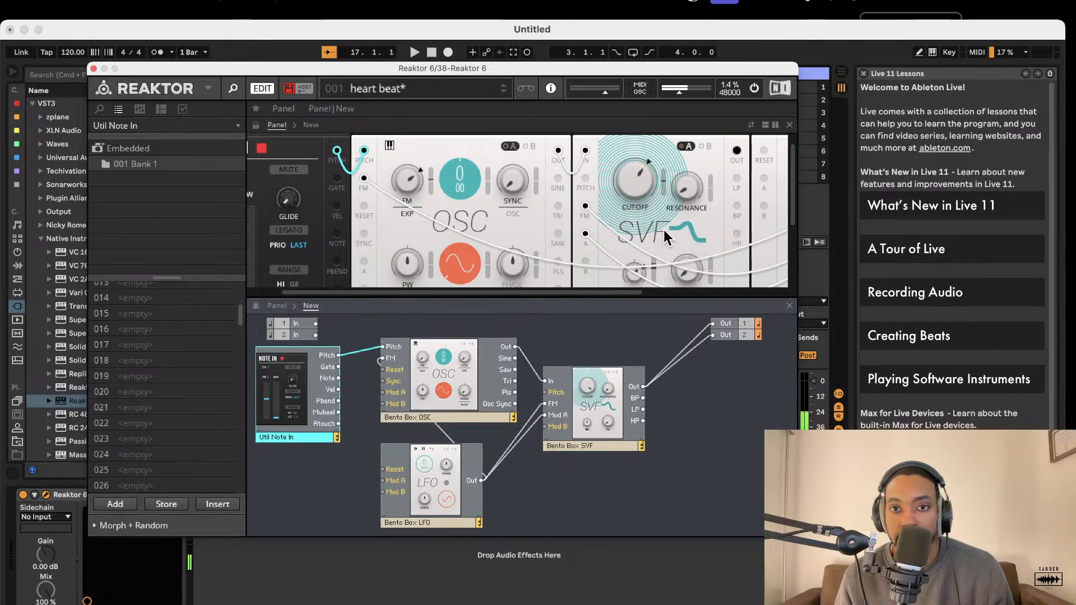
left_click(651, 268)
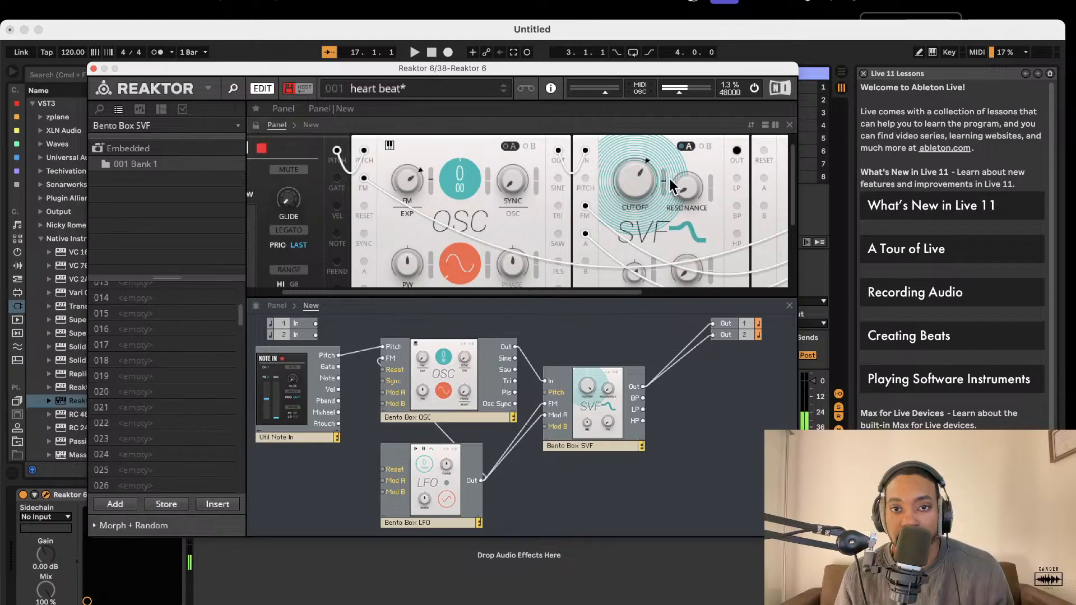
scroll(660, 173, "right", 5)
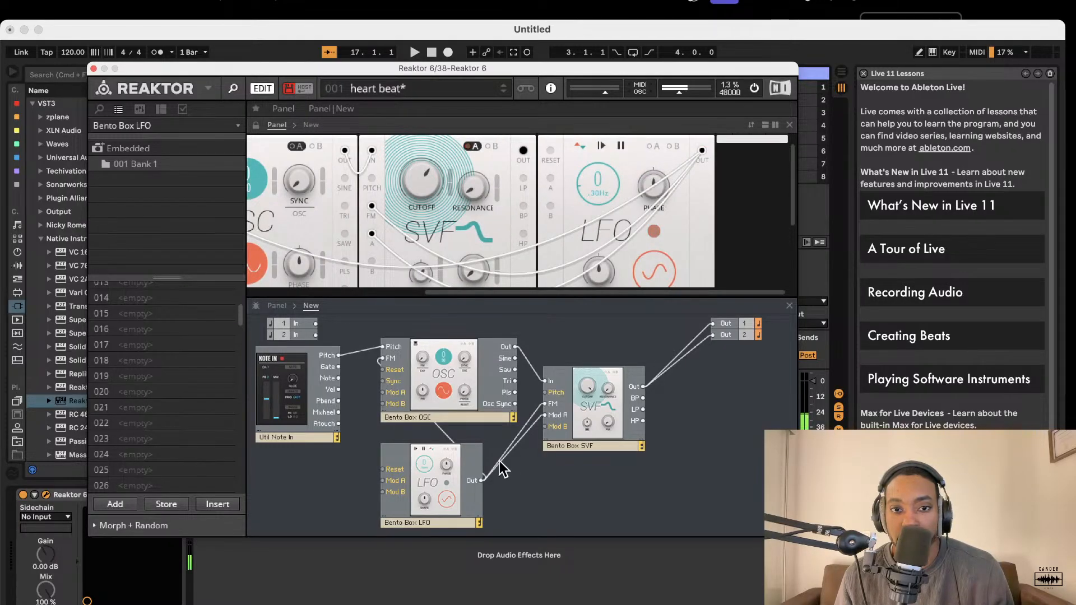
Delete the LFO cables running to the Mod A and FM inputs of Bento Box SVF, and delete the Bento Box LFO block
left_click(525, 436)
key("Delete")
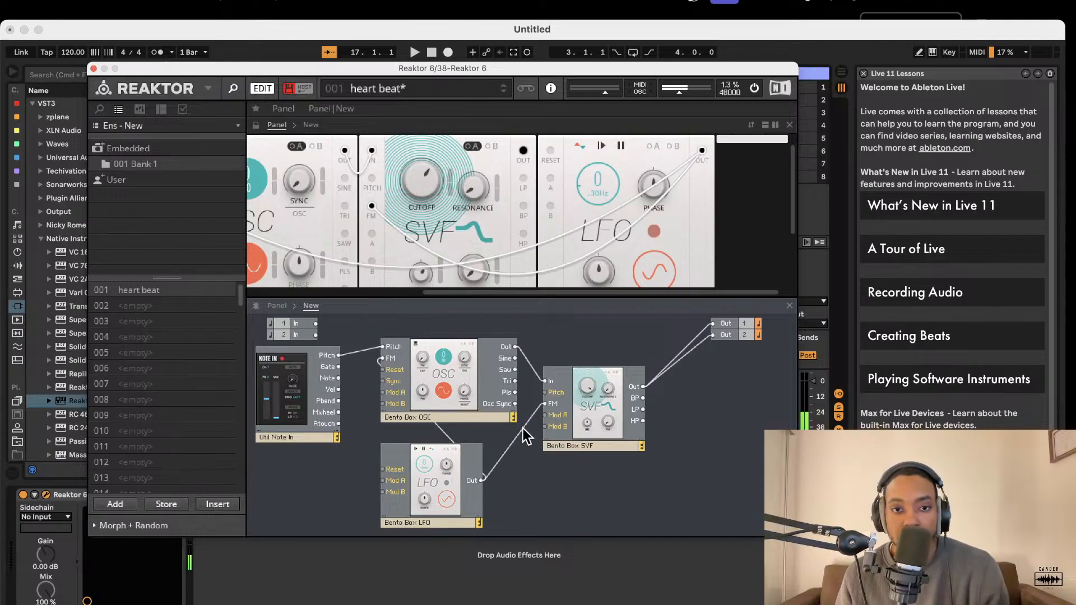
left_click(523, 429)
key("Delete")
left_click_drag(461, 477, 392, 396)
key("Delete")
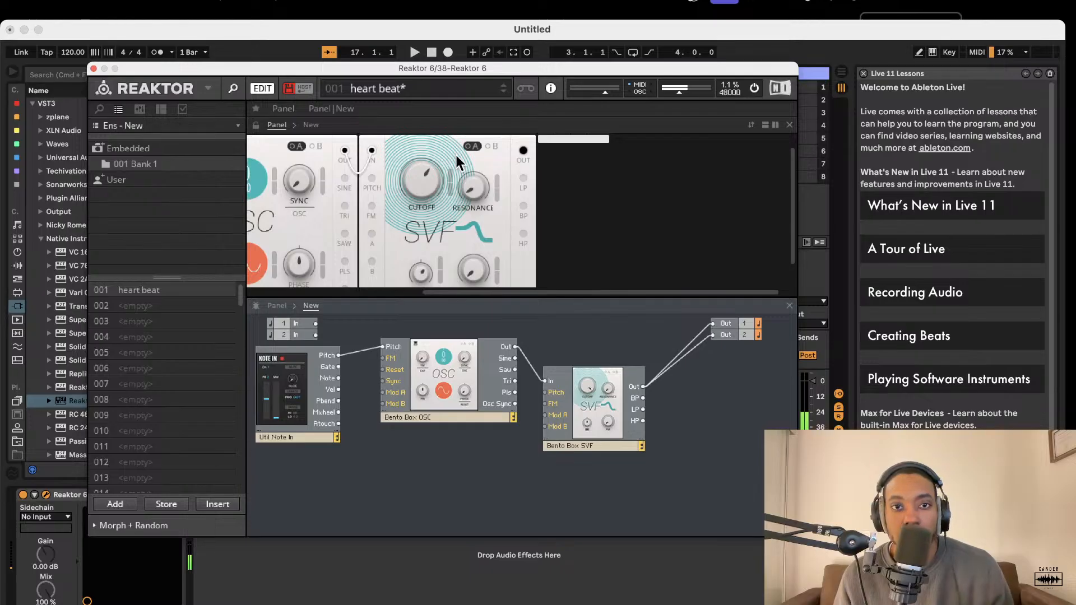
Add MOD-Bento LFO from the Bento Box blocks to the structure below Bento Box OSC
left_click(100, 109)
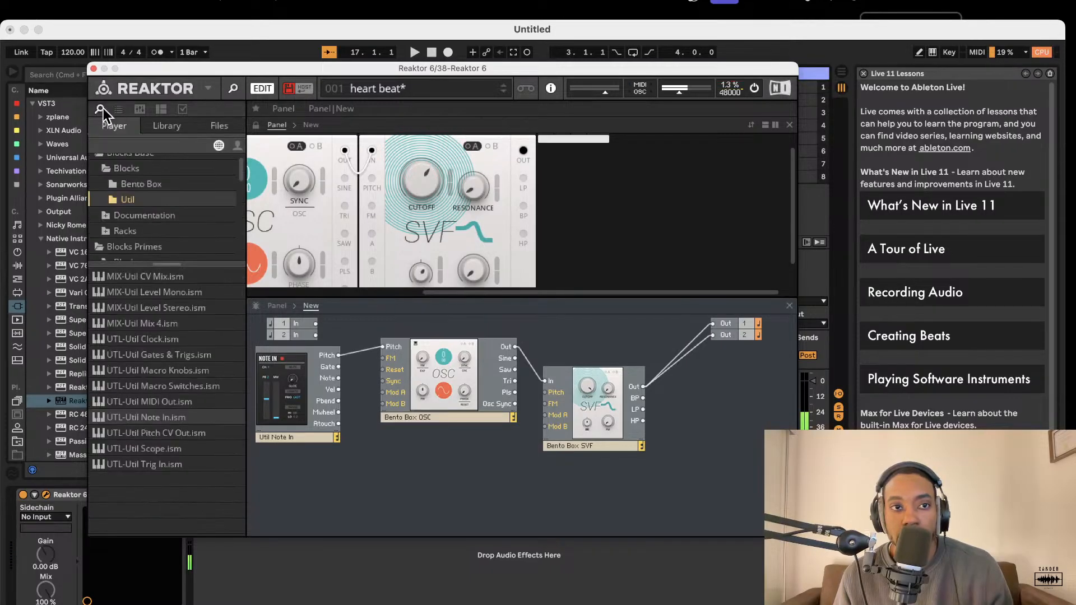
left_click(140, 185)
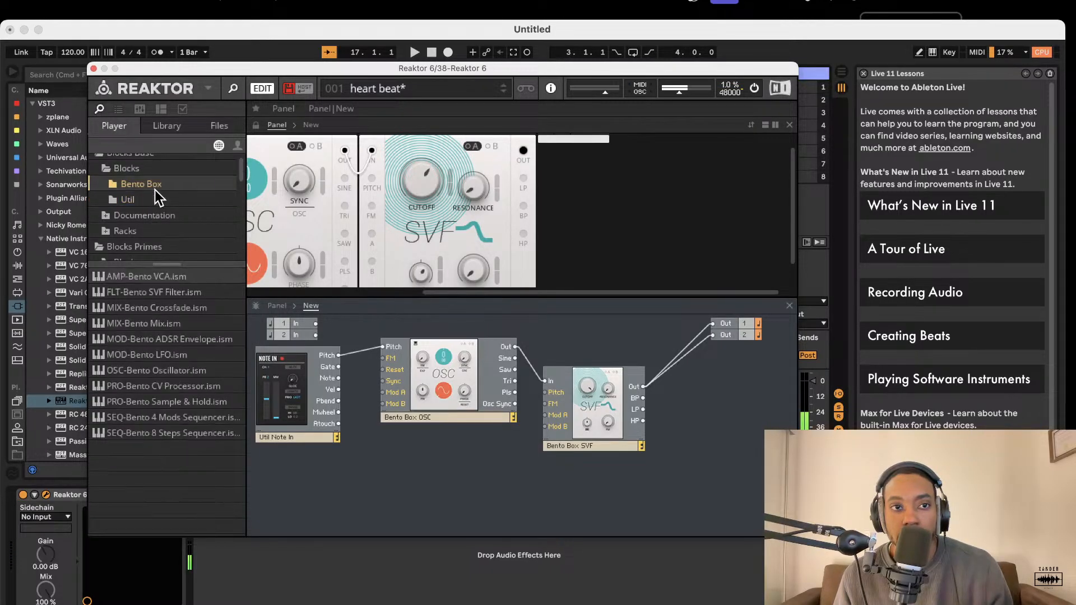
left_click_drag(177, 355, 473, 422)
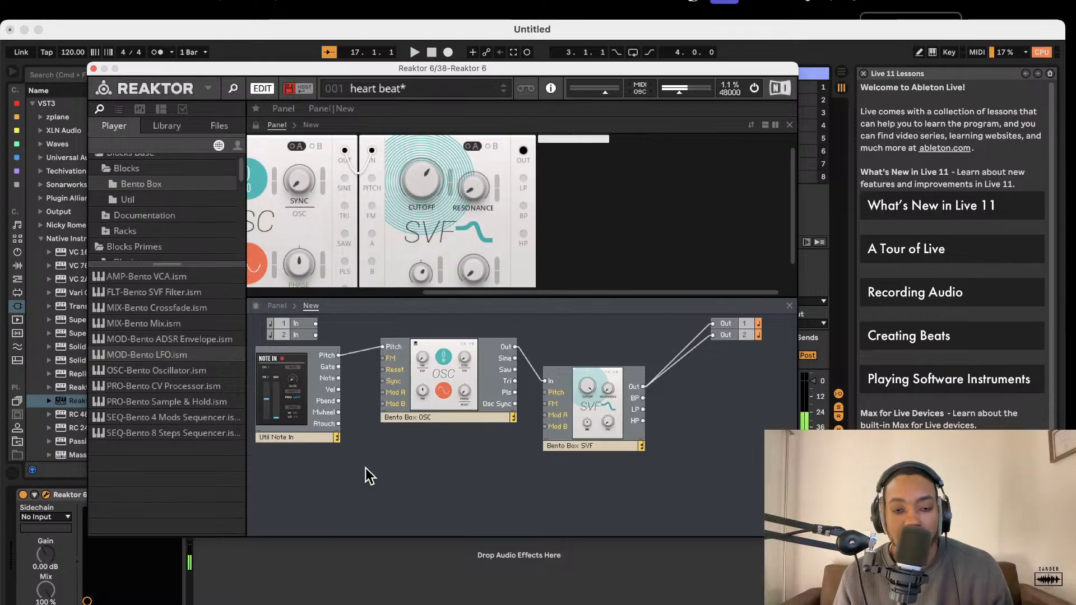
Try connecting the new LFO's Out to Mod A of Bento Box OSC, and remove that cable
left_click_drag(433, 503, 396, 392)
scroll(429, 227, "left", 5)
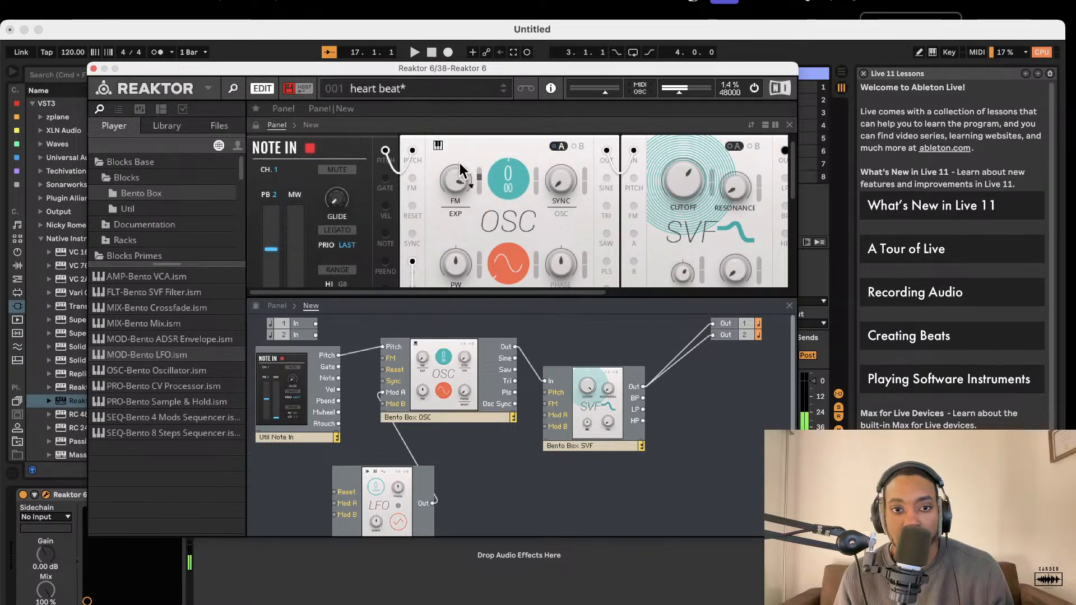
left_click(405, 442)
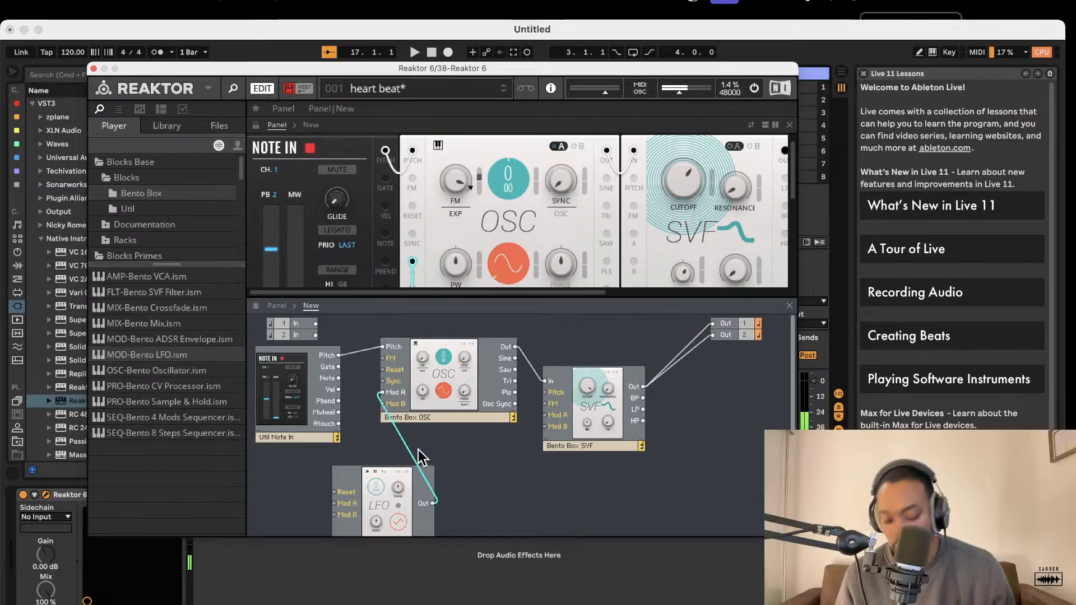
key("Delete")
Connect the new LFO's Out to the FM input of Bento Box OSC and adjust the oscillator's FM amount
left_click_drag(433, 503, 383, 358)
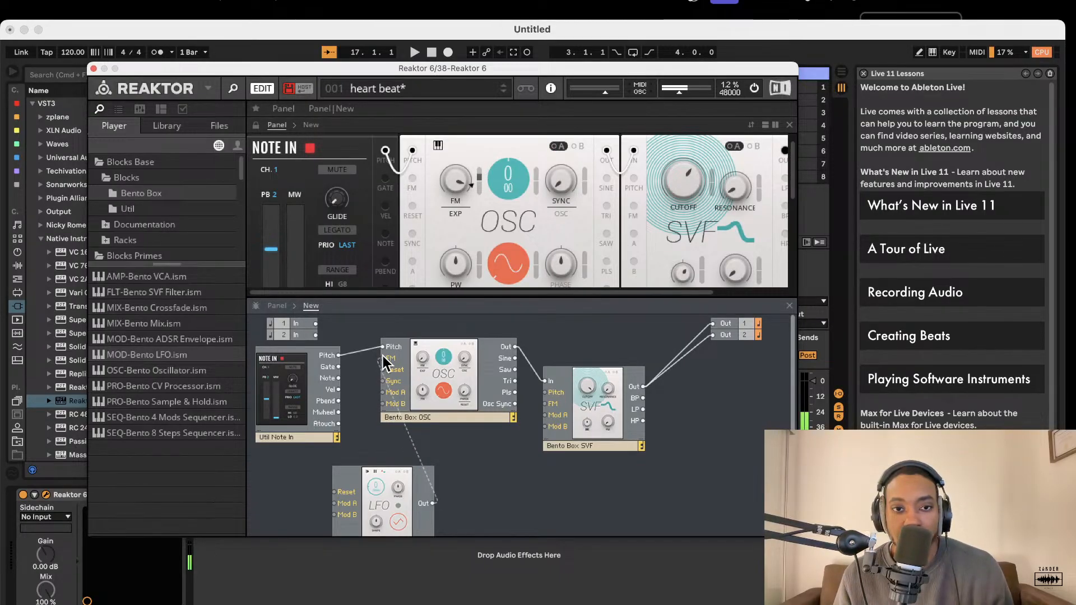
left_click_drag(457, 184, 462, 240)
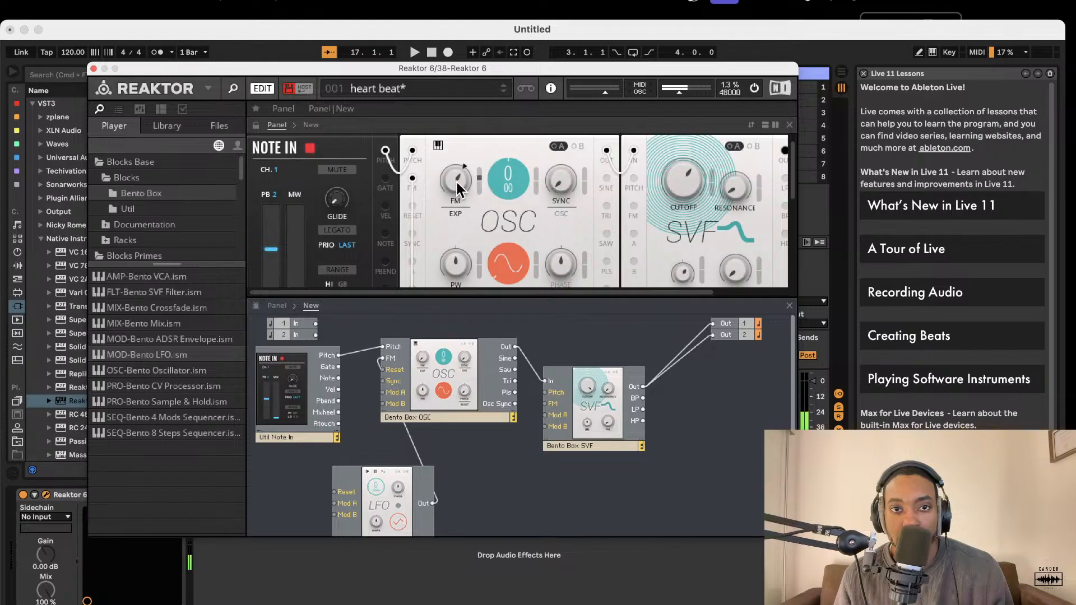
Set Bento Box OSC's FM amount to 0.8, its waveform to pulse and its PW to 44
left_click_drag(455, 173, 454, 191)
scroll(498, 180, "right", 3)
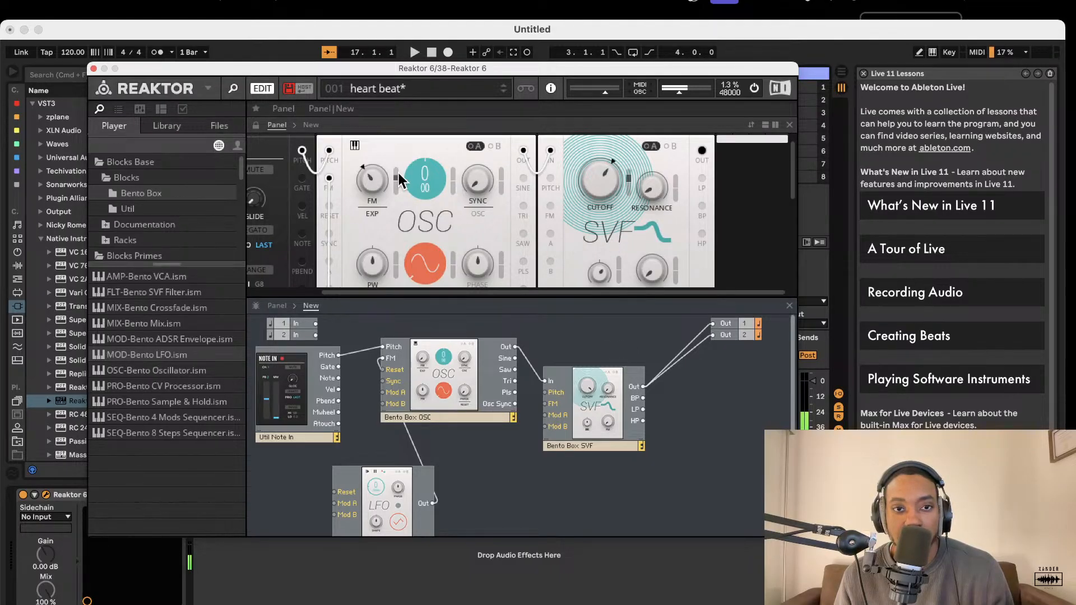
mouse_move(370, 270)
left_mouse_down()
mouse_move(371, 288)
mouse_move(371, 273)
left_mouse_up()
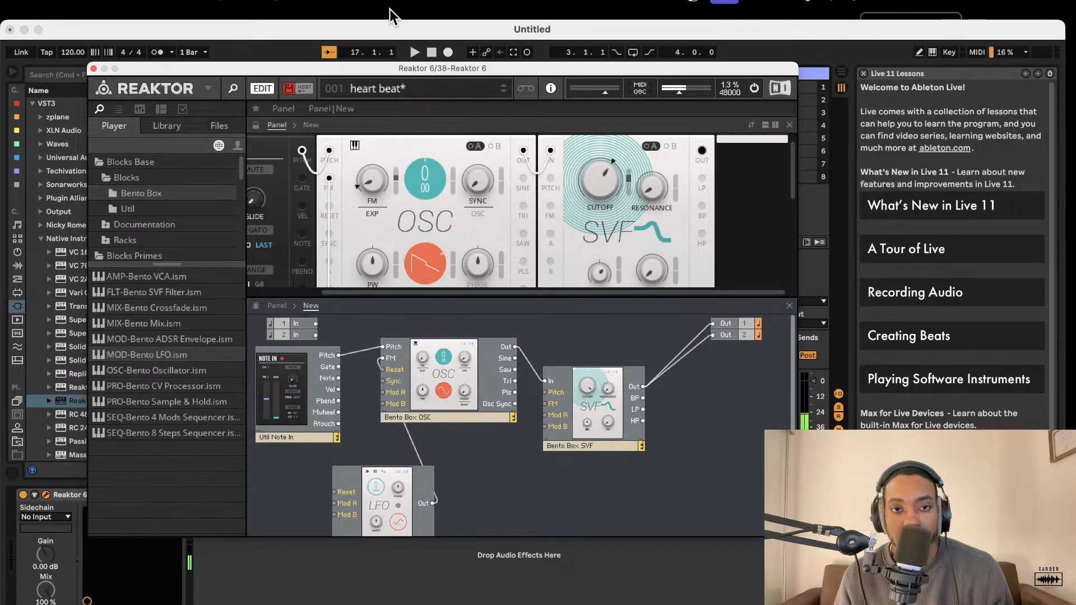
left_click_drag(431, 245, 423, 171)
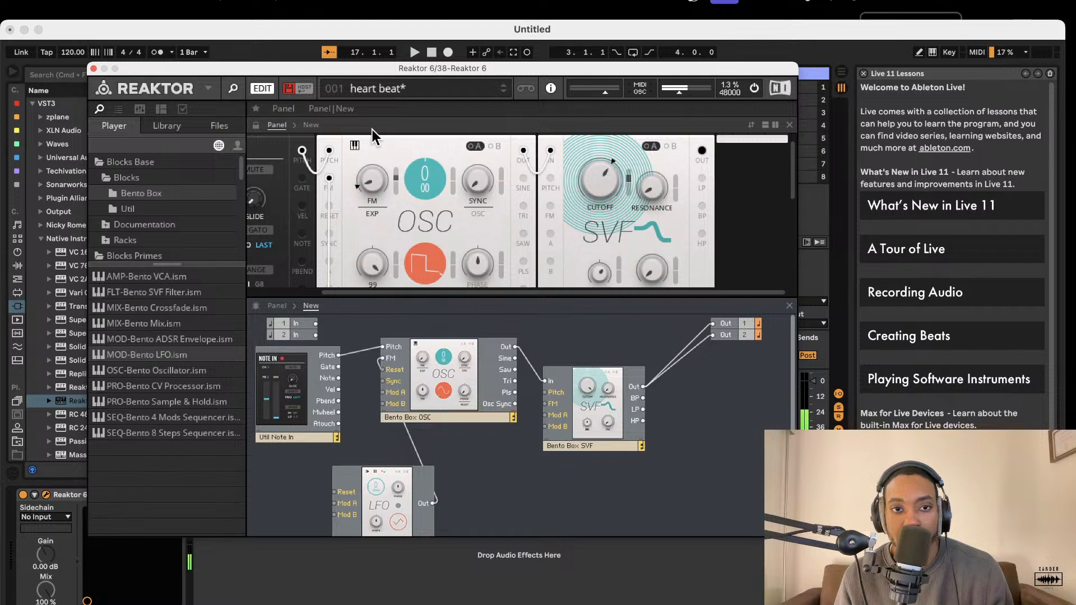
left_click_drag(370, 212, 378, 188)
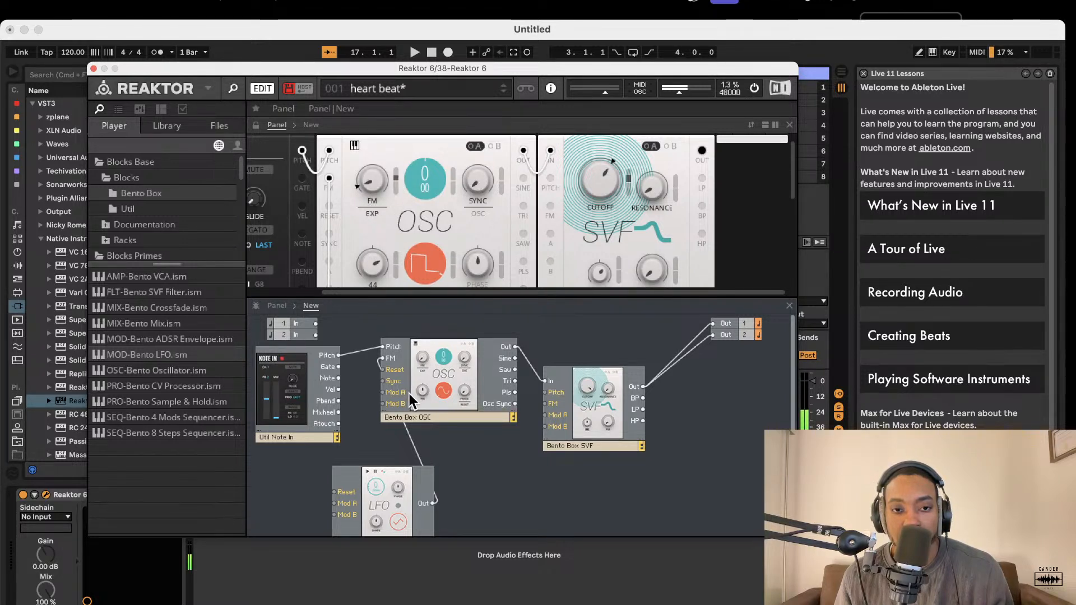
Move the Bento Box LFO block to just below Util Note In and connect its Out to Mod A of Bento Box OSC
right_click(385, 493)
left_click(387, 454)
left_click_drag(417, 482, 365, 473)
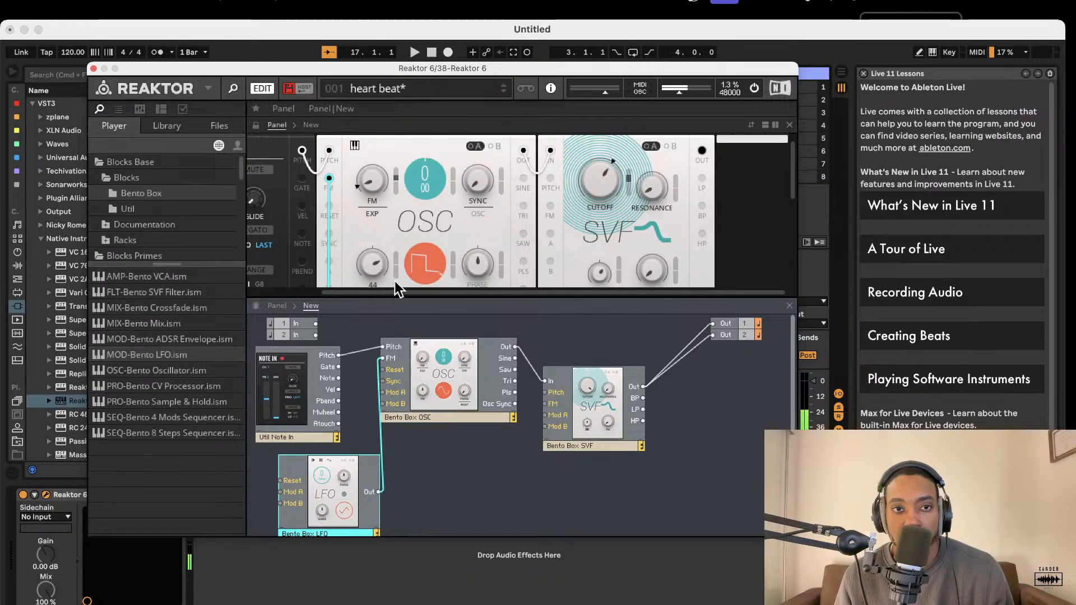
mouse_move(379, 486)
left_mouse_down()
mouse_move(409, 482)
mouse_move(367, 475)
left_mouse_up()
left_click_drag(391, 389, 392, 390)
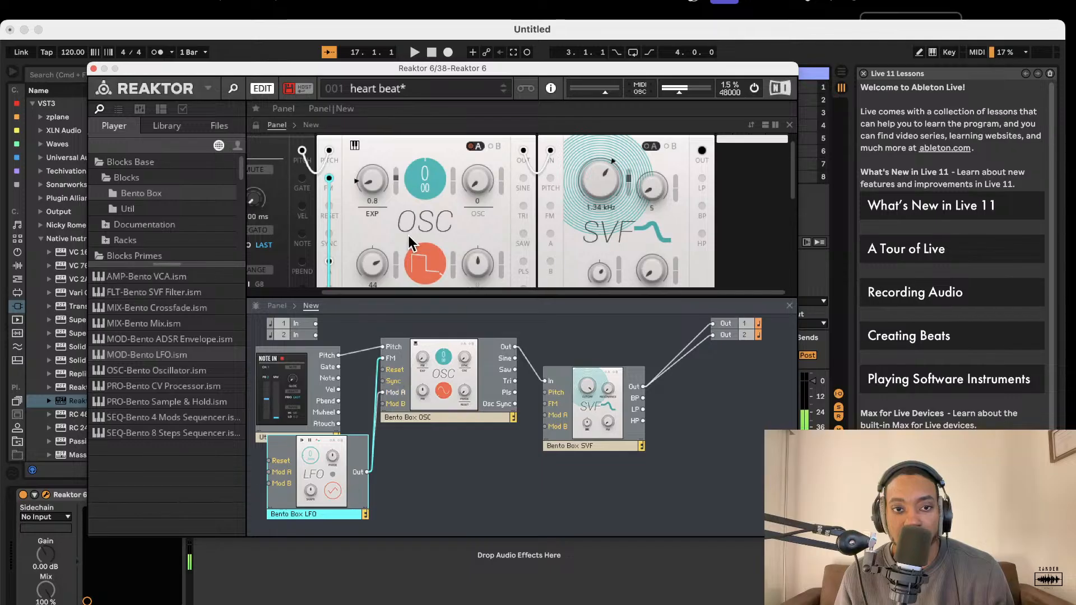
Raise the Mod A modulation amount on Bento Box OSC's PW
left_click_drag(396, 262, 399, 216)
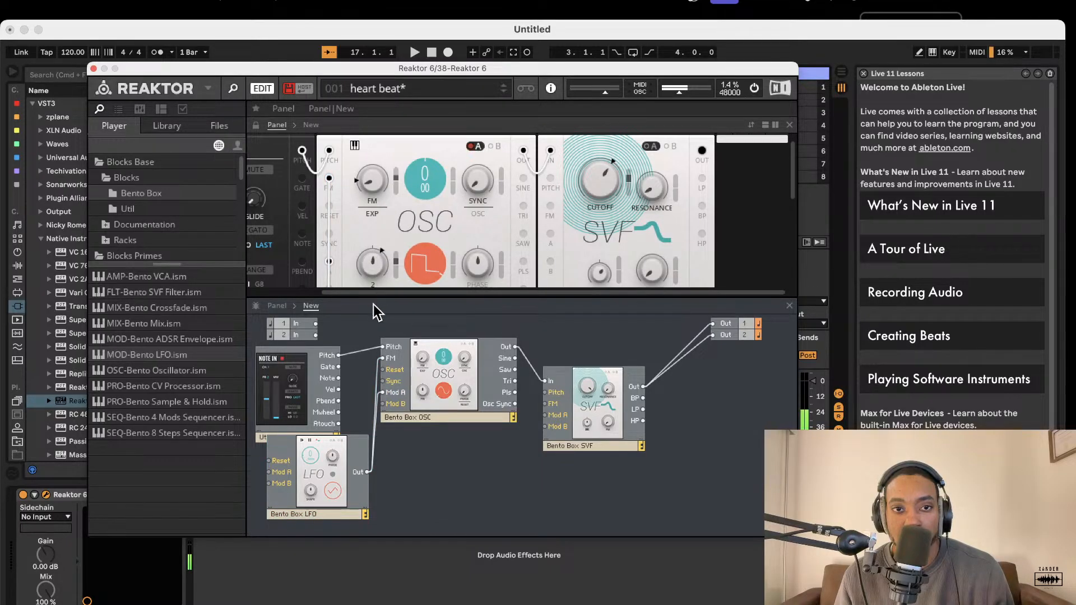
scroll(405, 222, "down", 2)
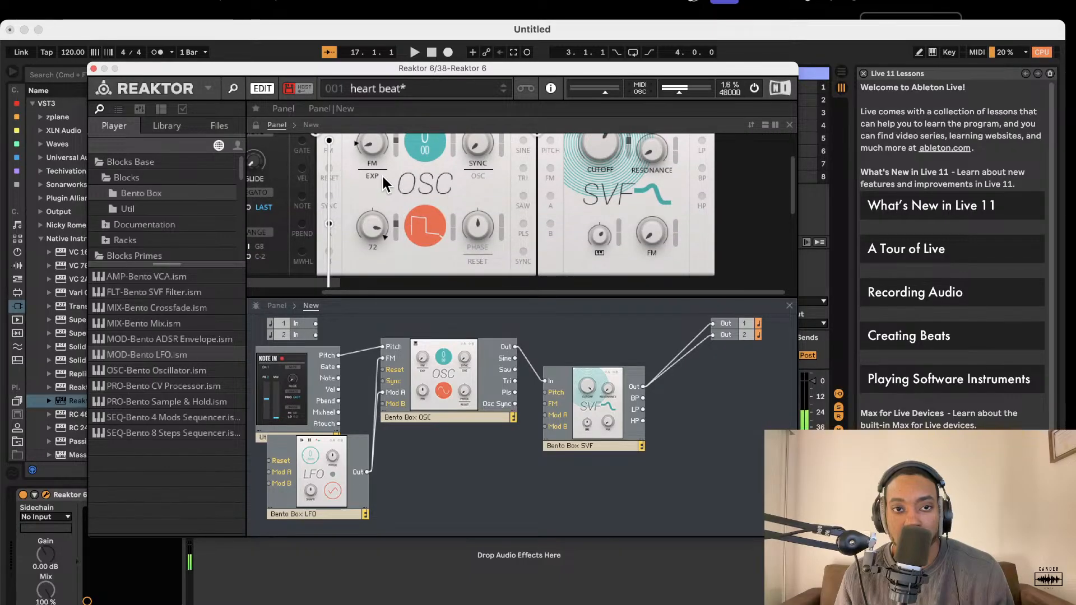
scroll(399, 187, "up", 2)
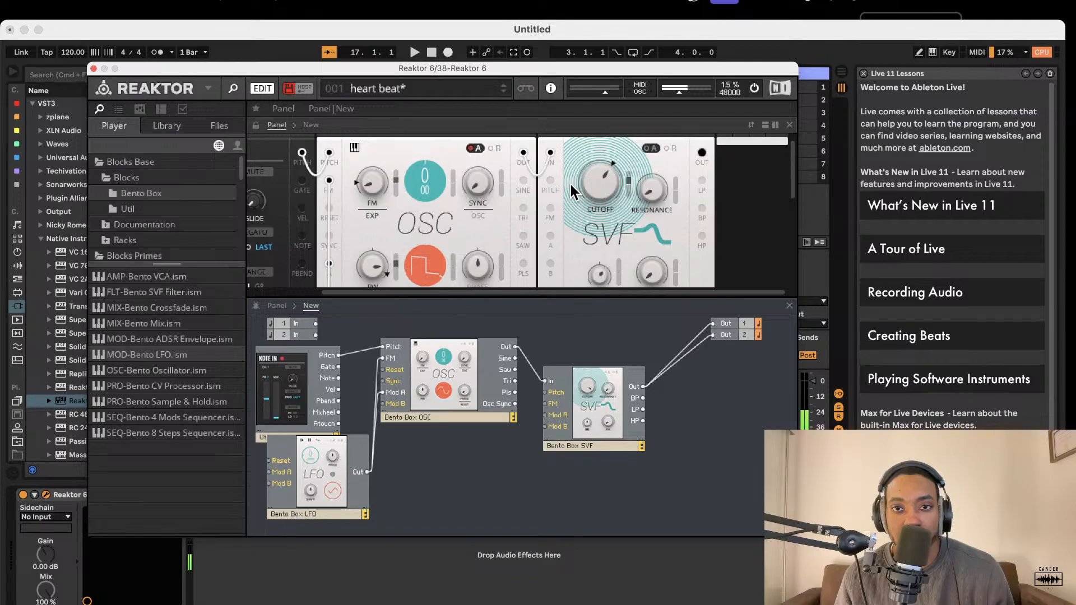
Raise the Bento Box LFO's rate to 1.78 Hz
scroll(577, 189, "down", 5)
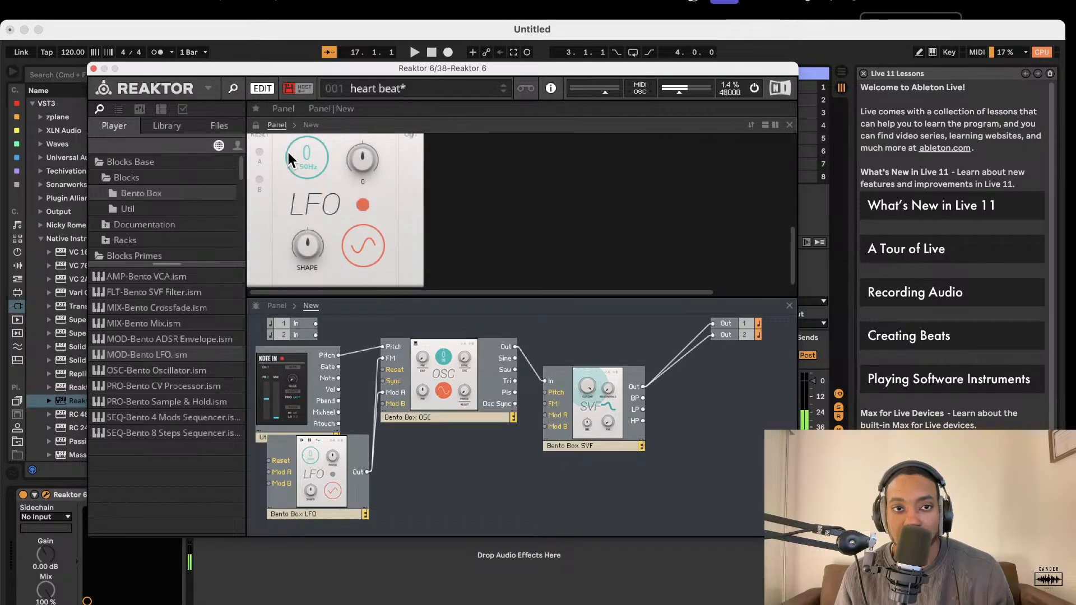
left_click_drag(302, 124, 297, 134)
scroll(372, 154, "up", 5)
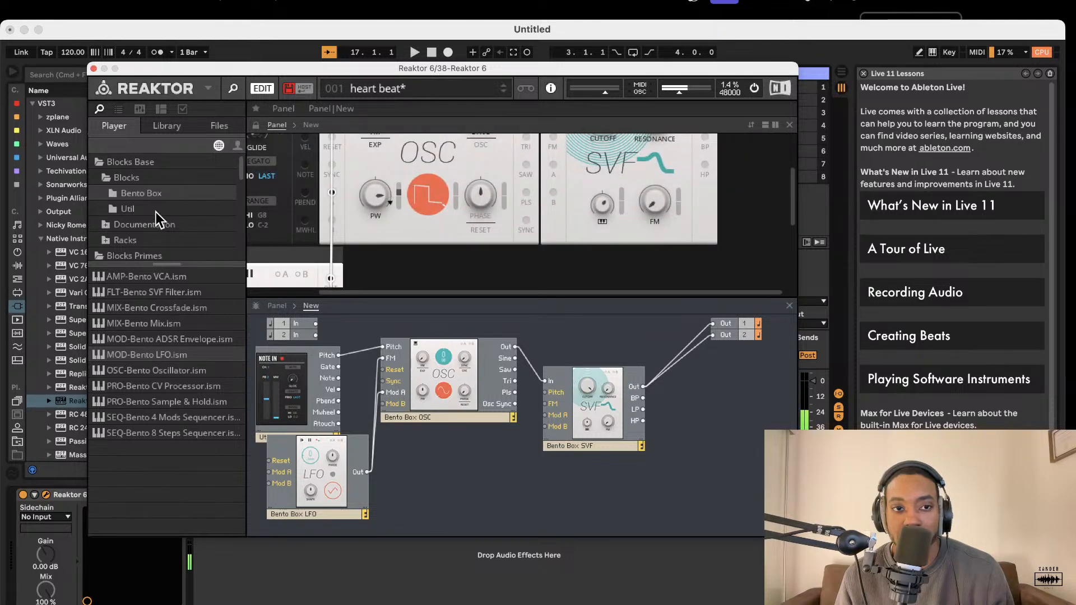
Add UTL-Util Scope from the Util blocks beside Bento Box SVF and connect the filter's Out to the scope's In
left_click(158, 212)
left_click_drag(144, 449, 643, 387)
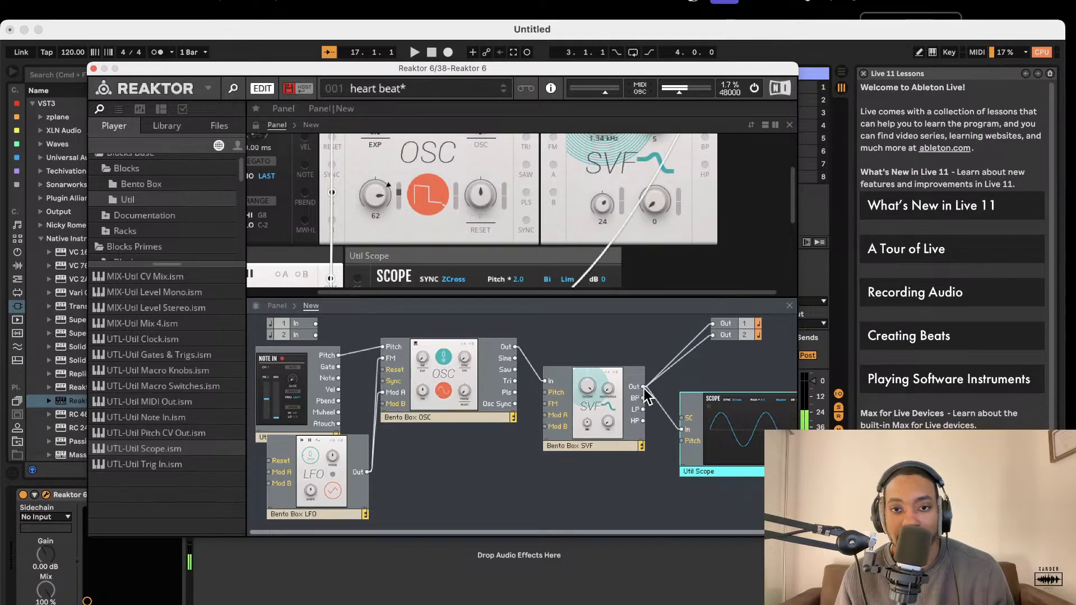
scroll(603, 220, "down", 5)
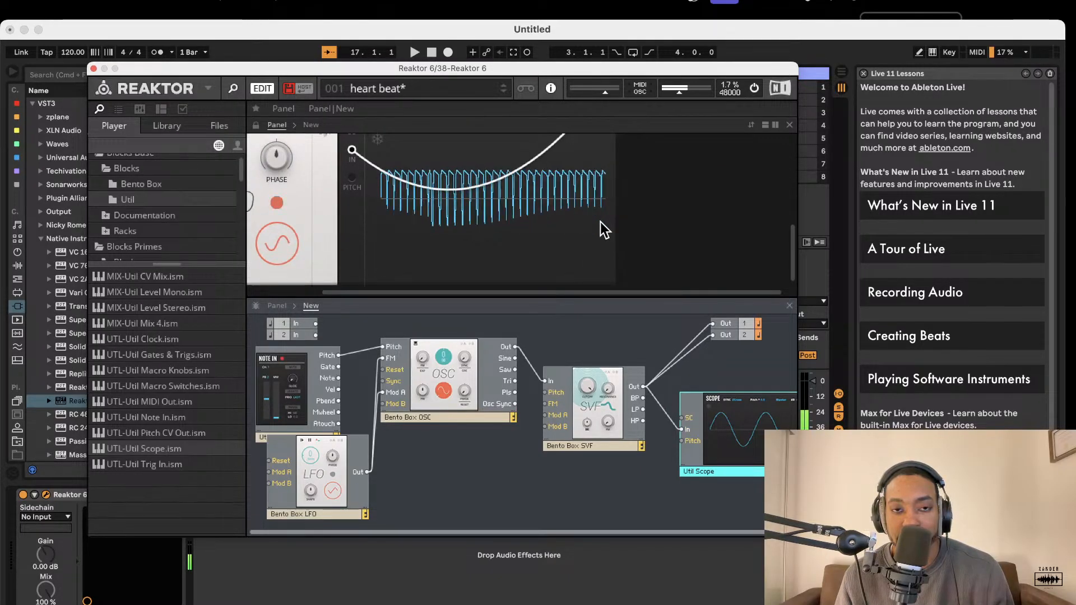
Enlarge the Reaktor window to show more of the panel and set Bento Box OSC's PW to 48
left_click_drag(797, 536, 980, 604)
scroll(709, 244, "up", 5)
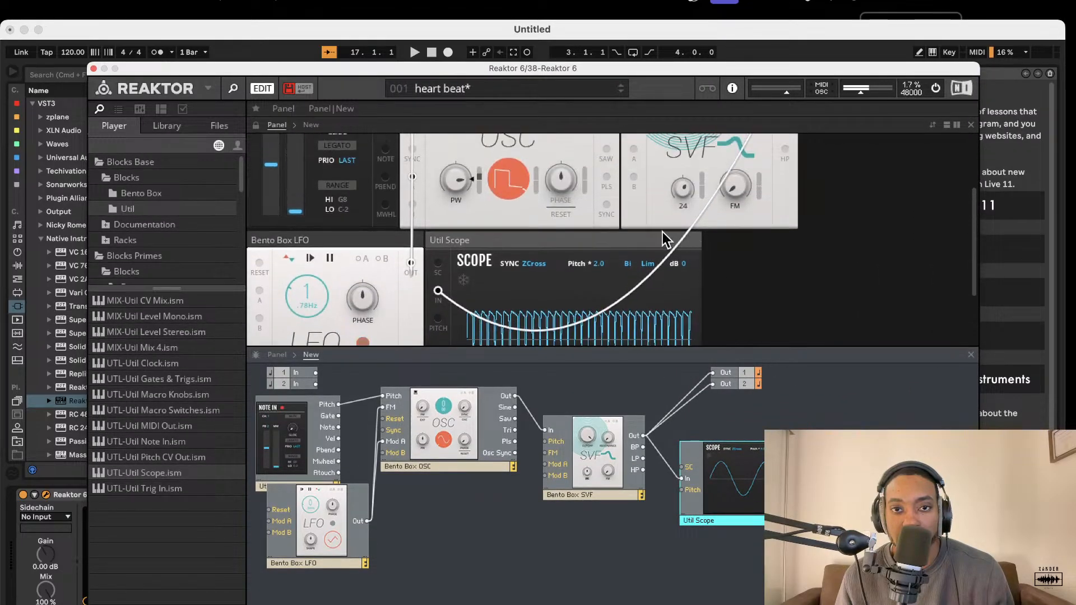
scroll(462, 216, "down", 2)
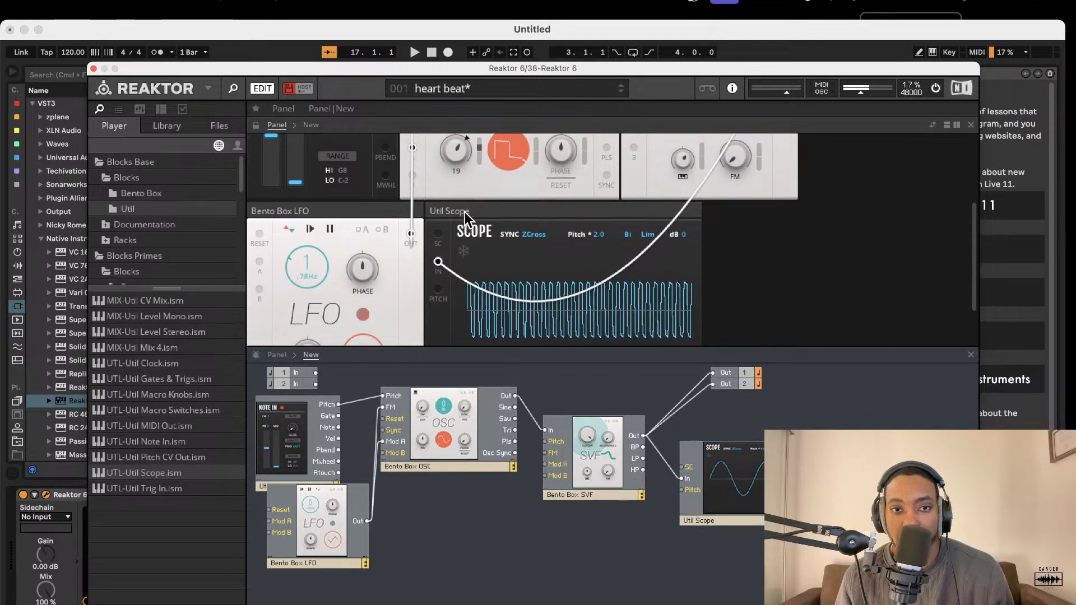
mouse_move(452, 153)
left_mouse_down()
mouse_move(460, 292)
mouse_move(456, 112)
mouse_move(456, 152)
left_mouse_up()
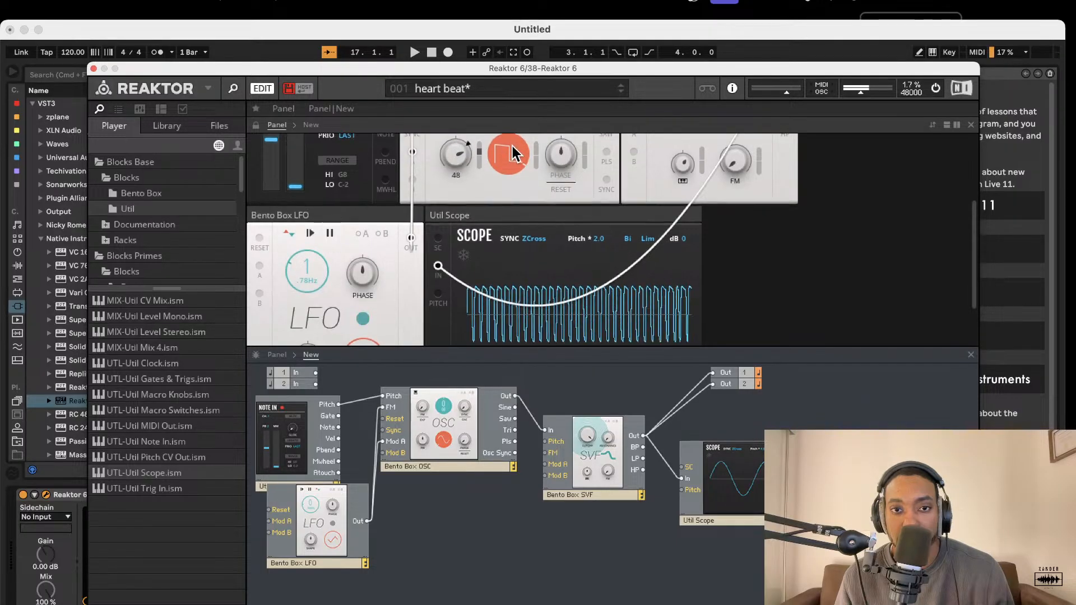
Set Bento Box SVF's key tracking to -7 and lower its cutoff to 570 Hz
scroll(709, 178, "up", 1)
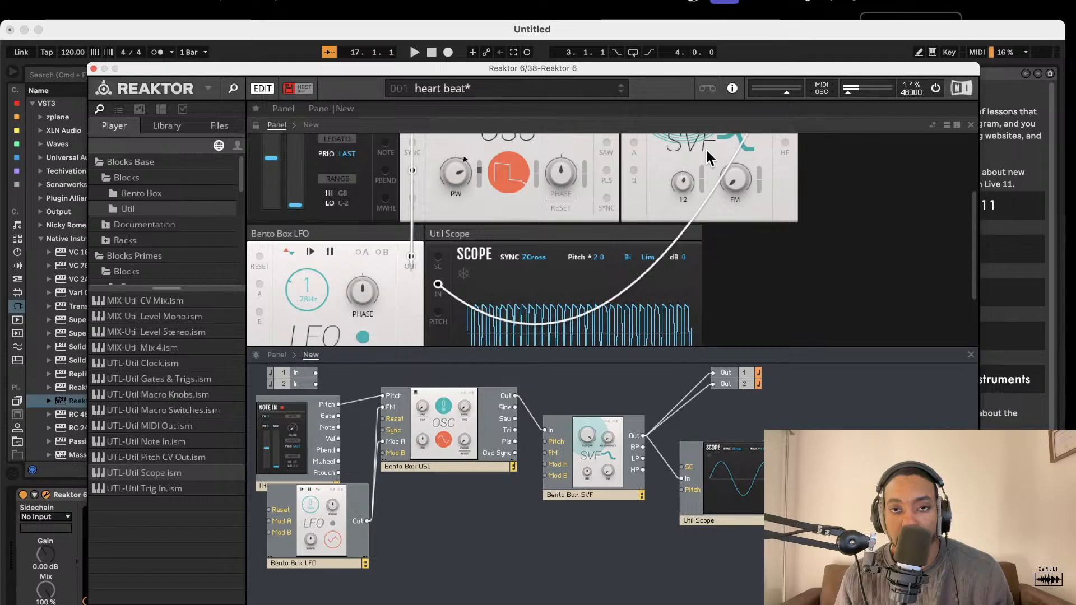
scroll(720, 157, "up", 4)
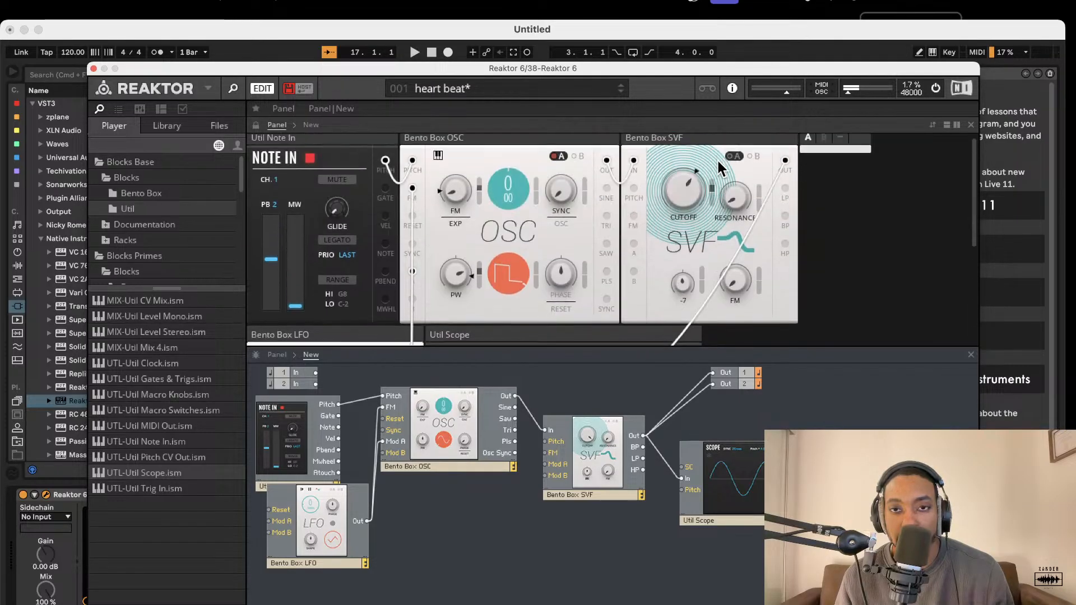
left_click_drag(692, 196, 683, 229)
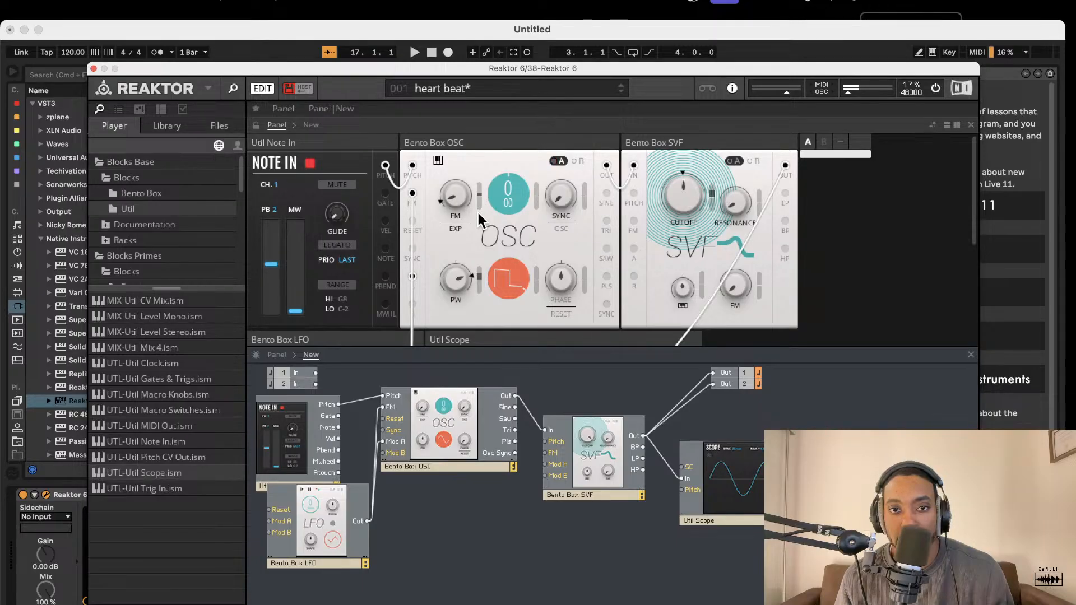
Raise Bento Box OSC's pitch to 17 and the Bento Box LFO's rate to 9.30 Hz
left_click_drag(508, 193, 522, 89)
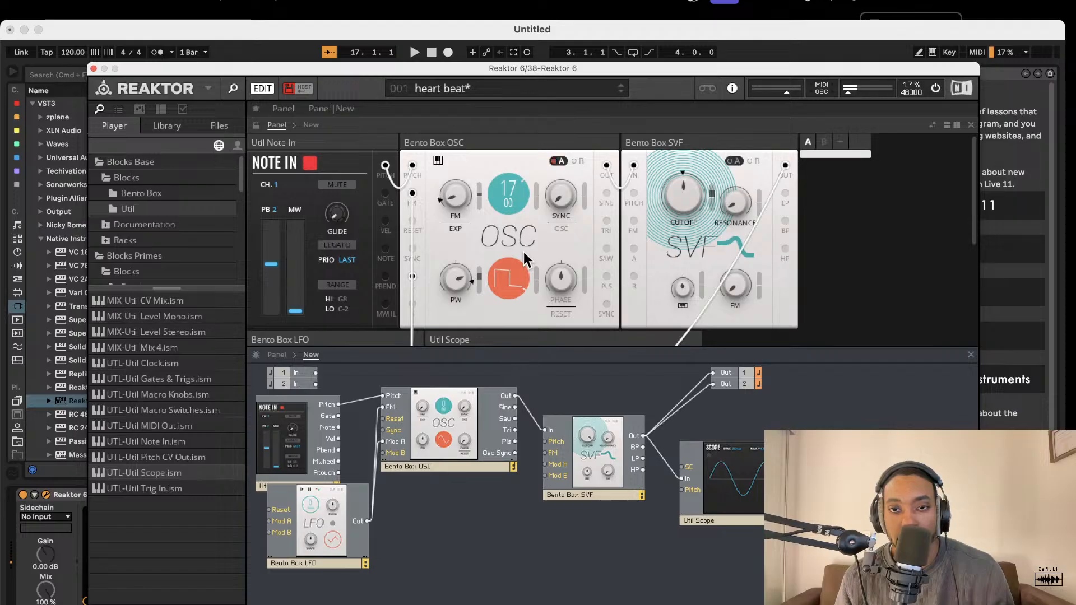
left_click_drag(683, 290, 688, 307)
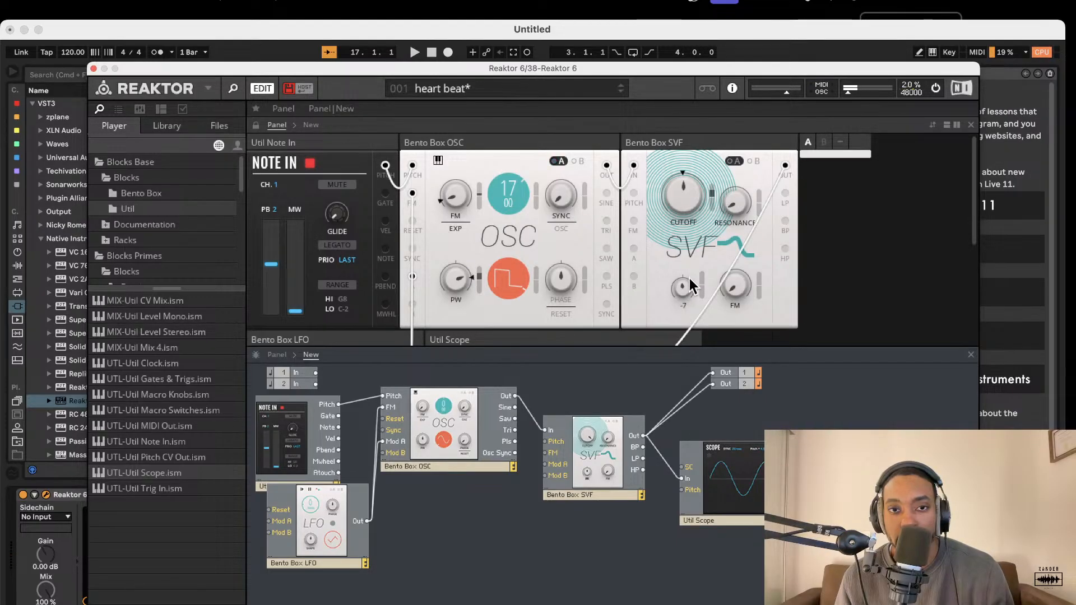
scroll(529, 233, "down", 2)
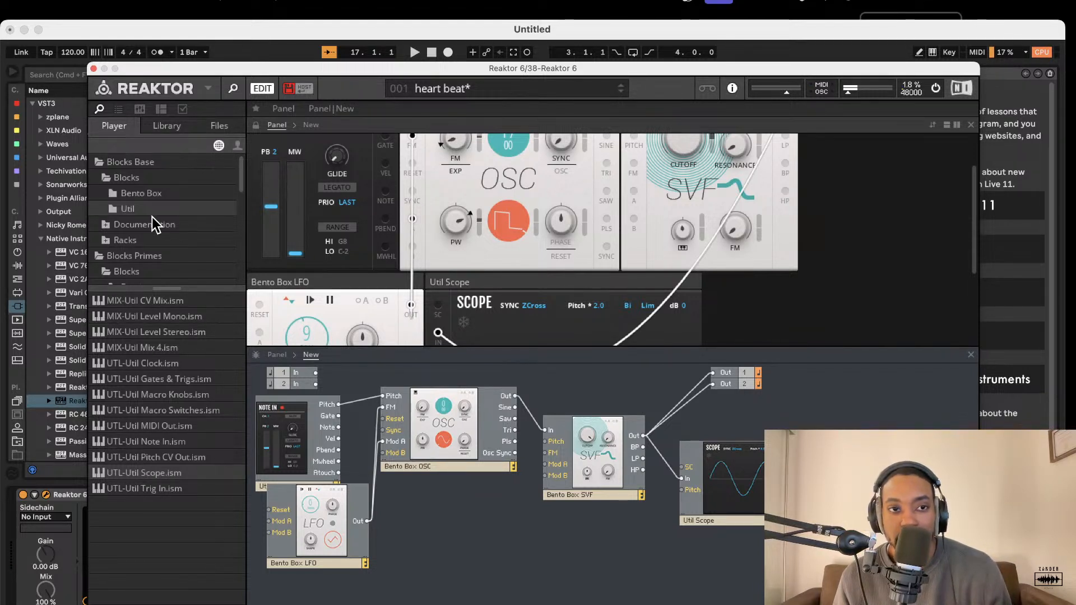
Add EFX-Rounds Reverb from the Rounds folder of Blocks Primes to the structure, beyond Util Scope
left_click(146, 195)
left_click(129, 223)
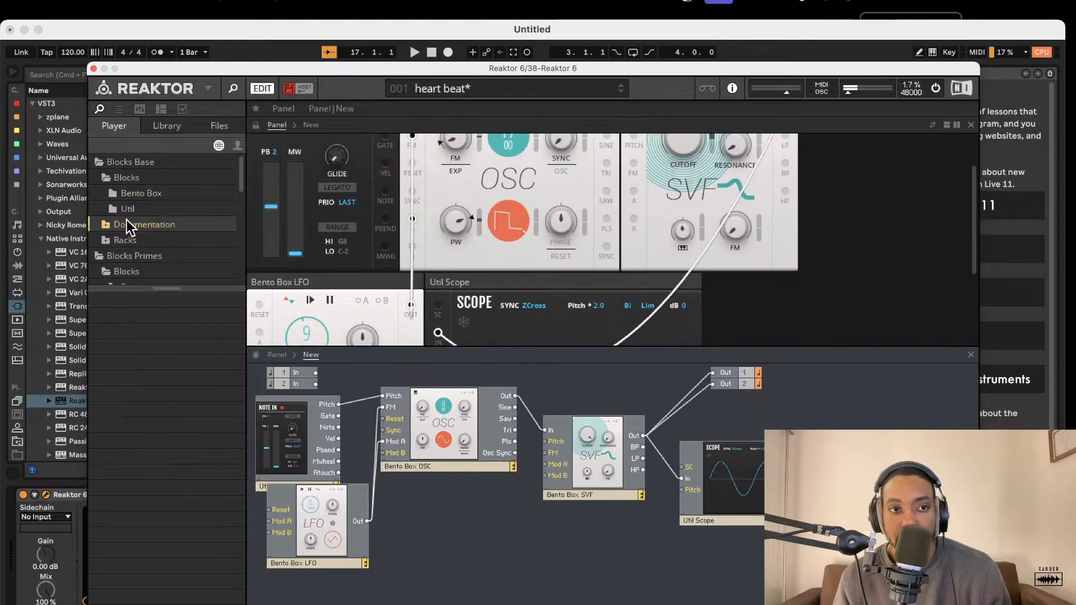
left_click(112, 207)
left_click(107, 223)
left_click(112, 256)
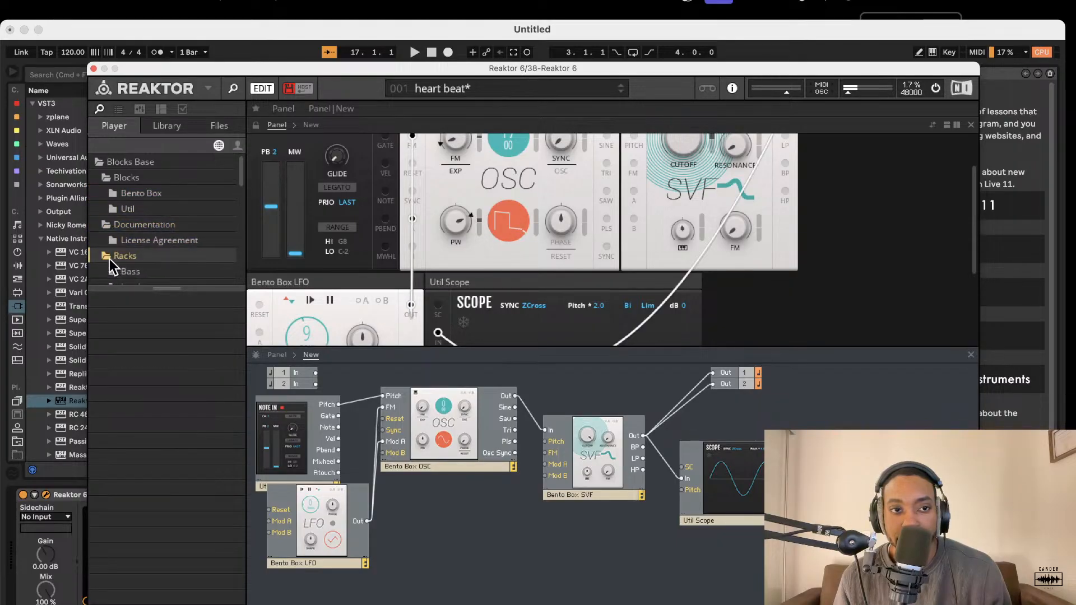
scroll(111, 267, "down", 2)
scroll(135, 252, "down", 5)
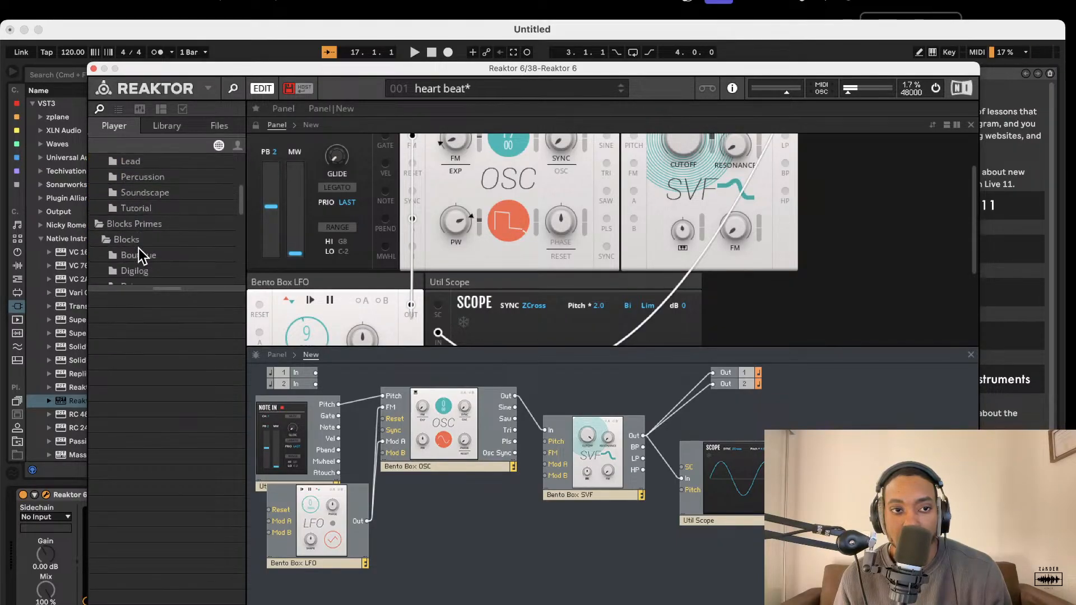
scroll(137, 258, "down", 1)
left_click(135, 268)
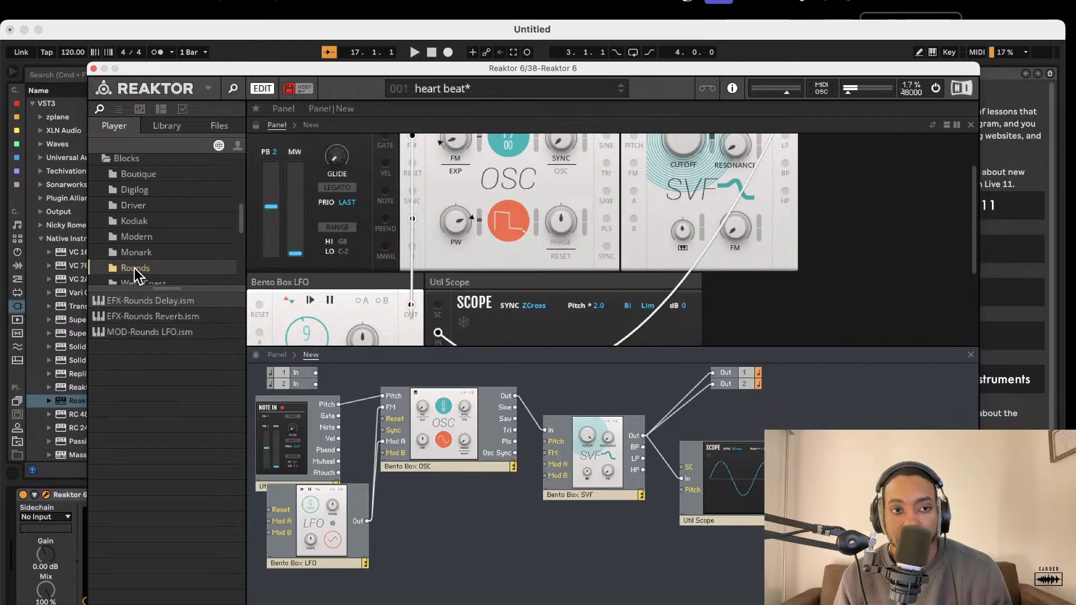
left_click_drag(157, 314, 835, 426)
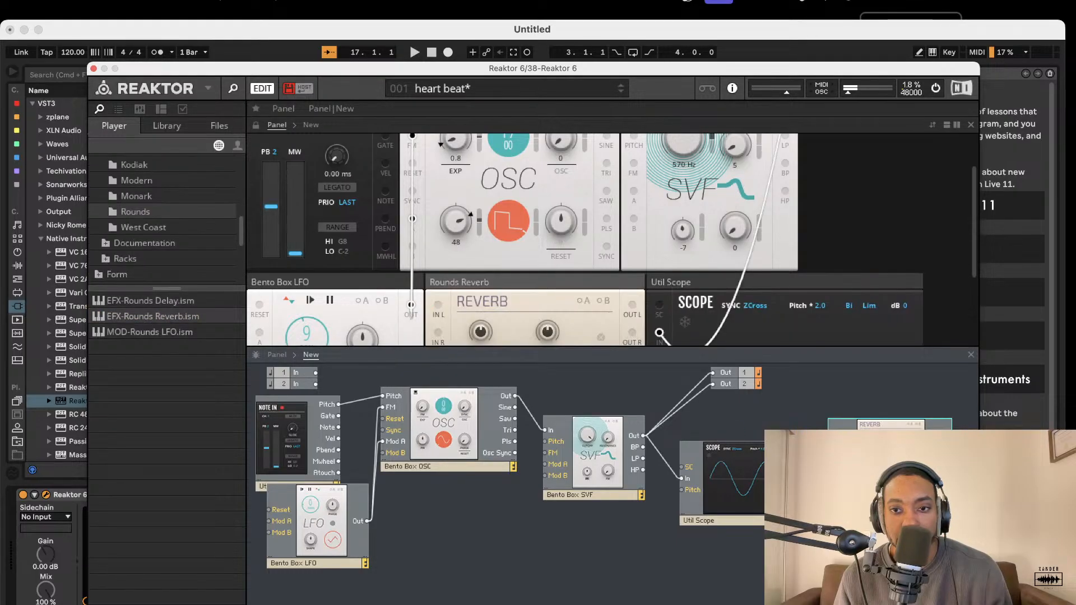
Connect Bento Box SVF's Out to both Rounds Reverb inputs, and the reverb's left and right outputs to Out 1 and Out 2
left_click_drag(644, 436, 831, 439)
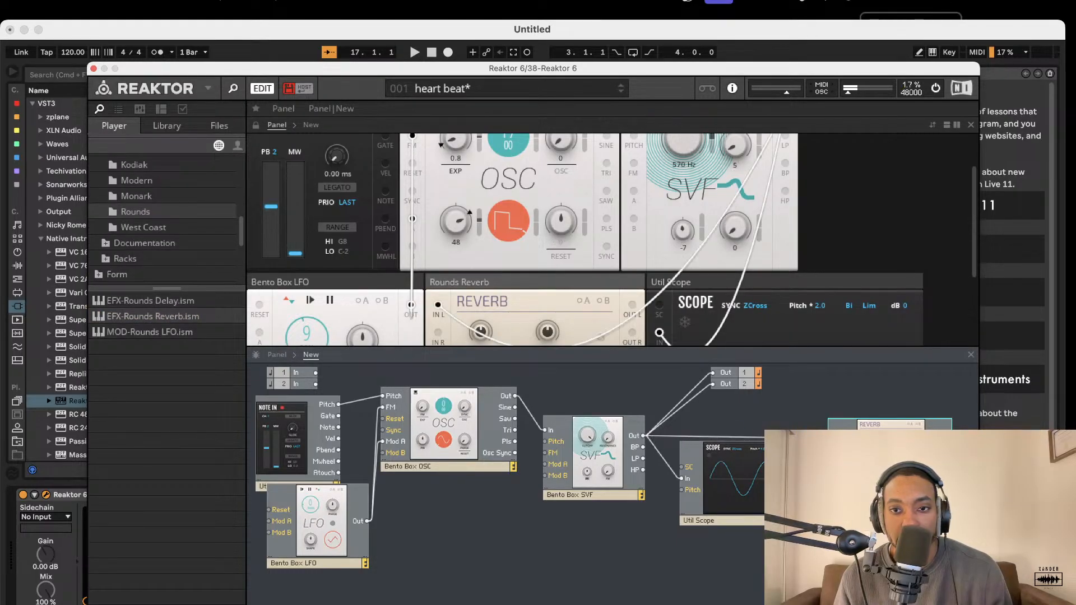
left_click_drag(643, 436, 830, 450)
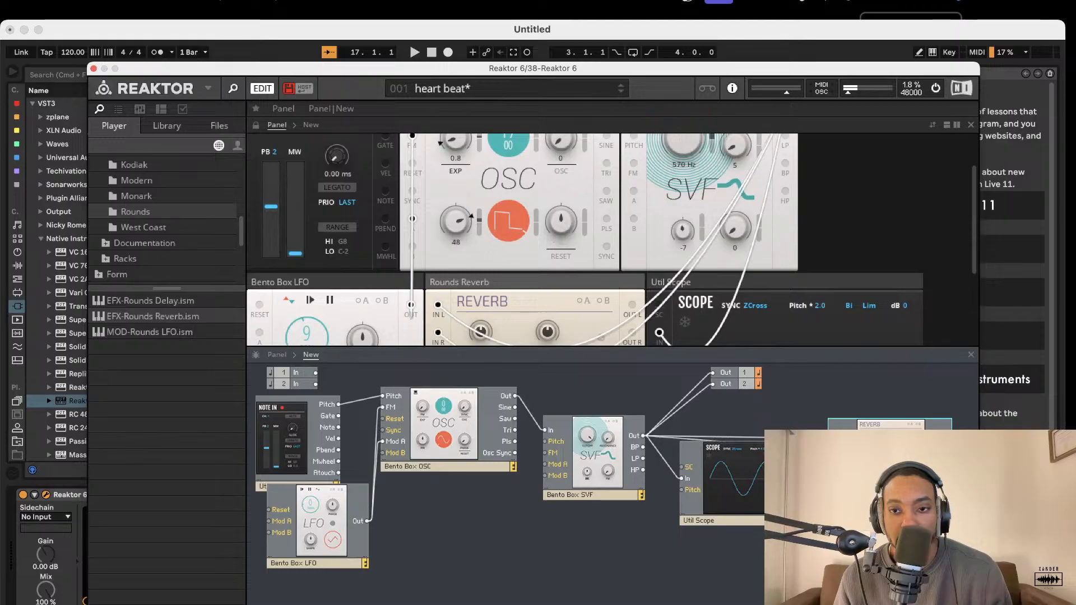
left_click_drag(950, 449, 712, 384)
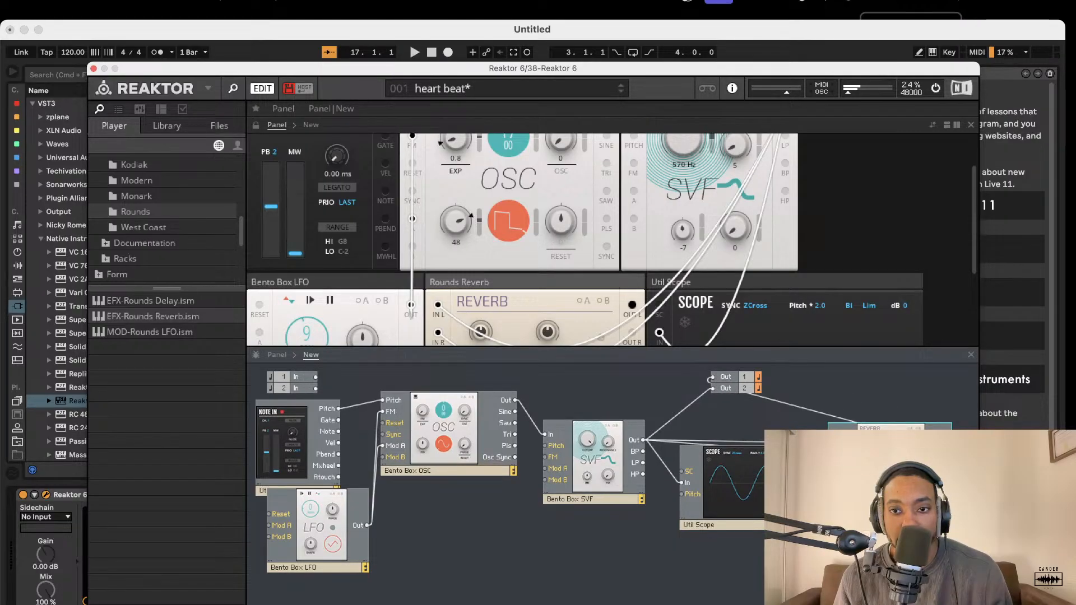
left_click_drag(950, 459, 713, 388)
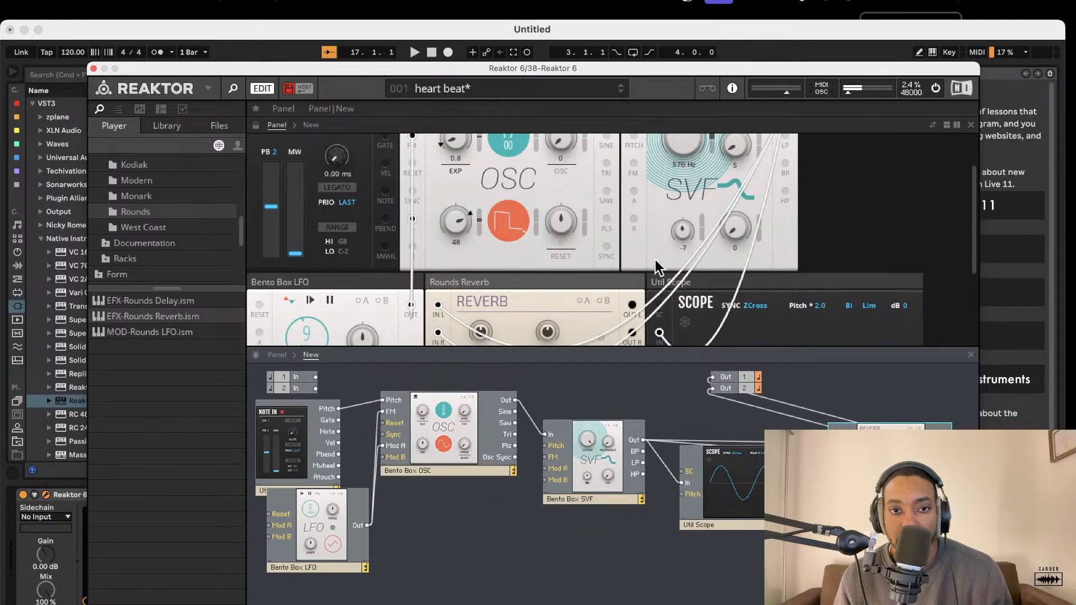
Set Rounds Reverb's spread to 64.4 and feedback to 80.4, raise its mix, and adjust its diffusion and center
scroll(655, 267, "down", 5)
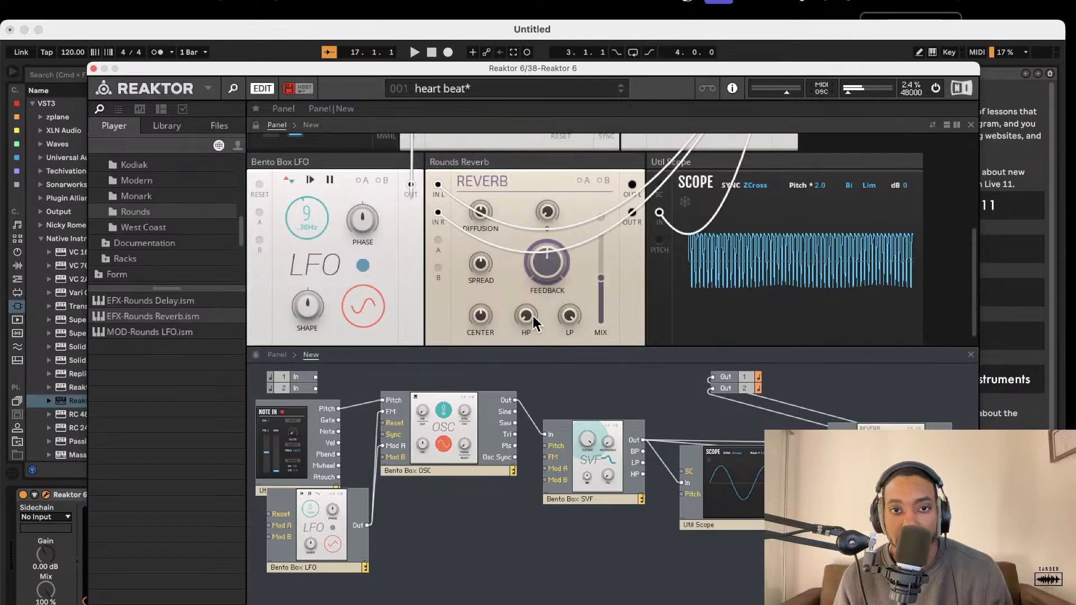
left_click_drag(480, 263, 488, 237)
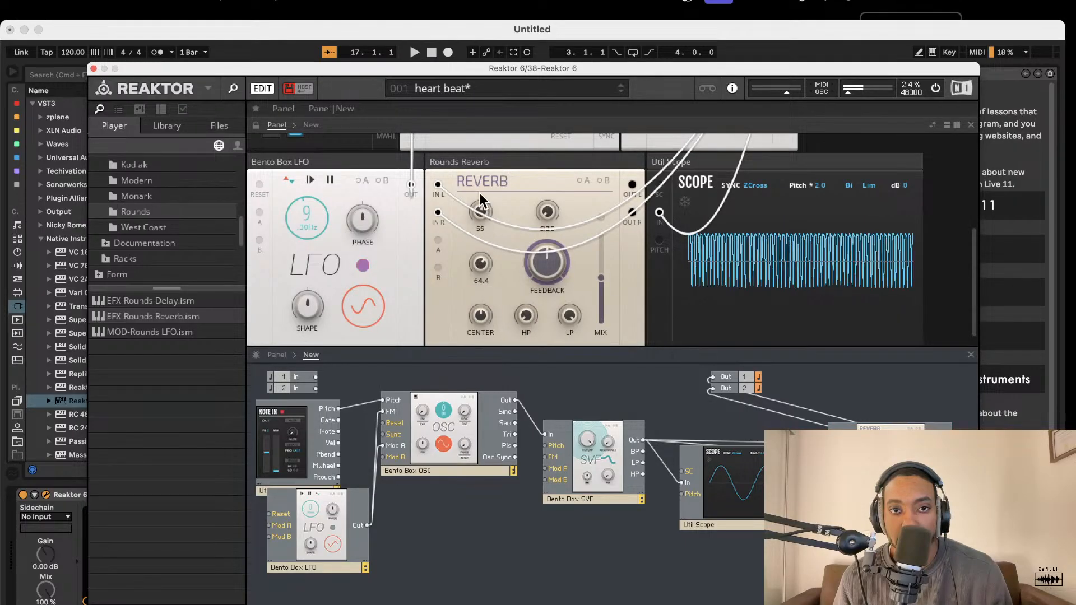
left_click_drag(479, 193, 496, 132)
left_click_drag(480, 316, 553, 314)
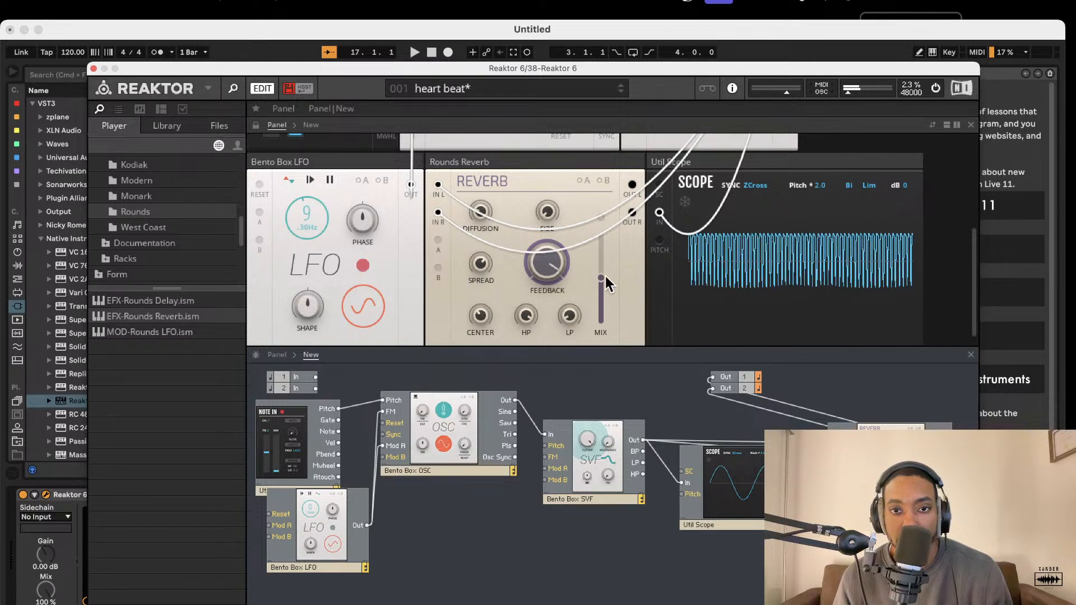
left_click_drag(602, 277, 607, 194)
left_click_drag(535, 258, 552, 234)
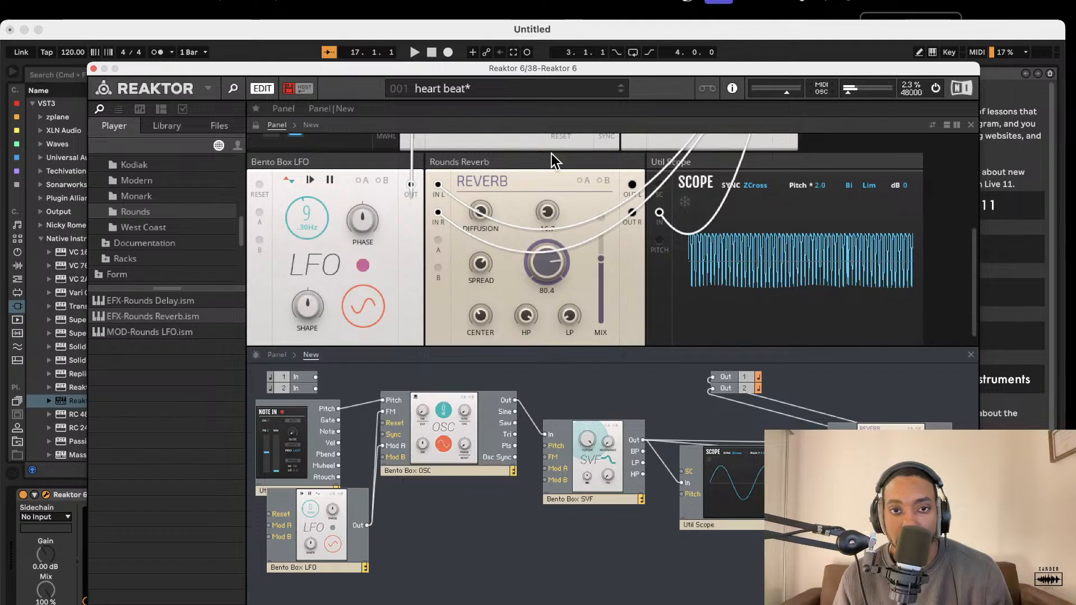
Lower Rounds Reverb's feedback to 13.8 and raise its mix to 88.8
left_click_drag(547, 366, 550, 440)
mouse_move(600, 253)
left_mouse_down()
mouse_move(602, 218)
mouse_move(602, 237)
left_mouse_up()
left_click_drag(603, 294, 608, 224)
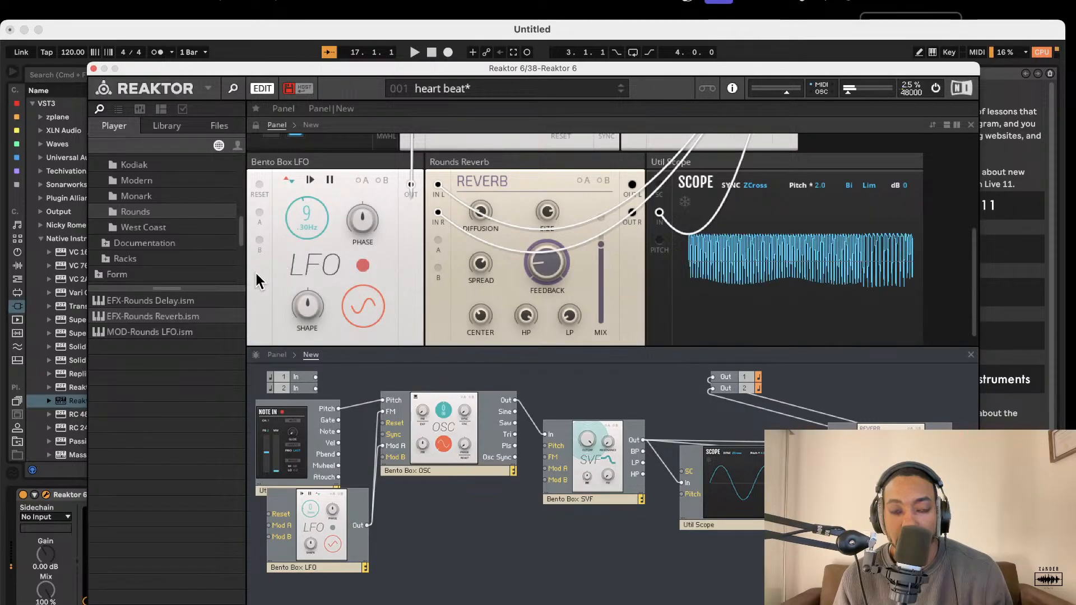
Add EFX-Rounds Delay to the structure beyond Rounds Reverb and connect the reverb's left and right outputs to the delay's inputs
left_click_drag(167, 301, 824, 493)
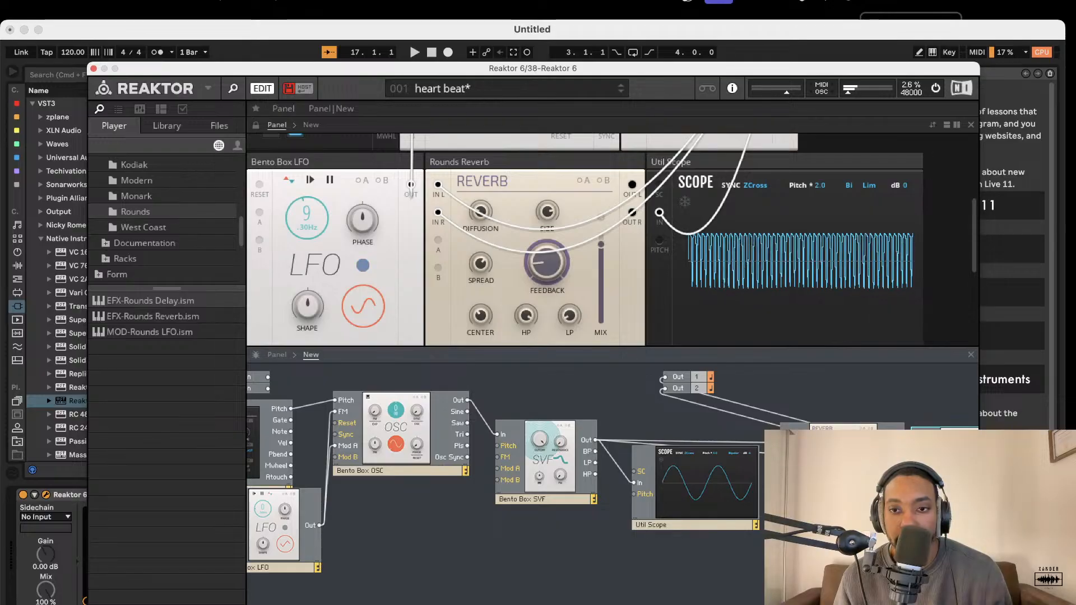
left_click_drag(902, 443, 915, 458)
scroll(914, 458, "right", 3)
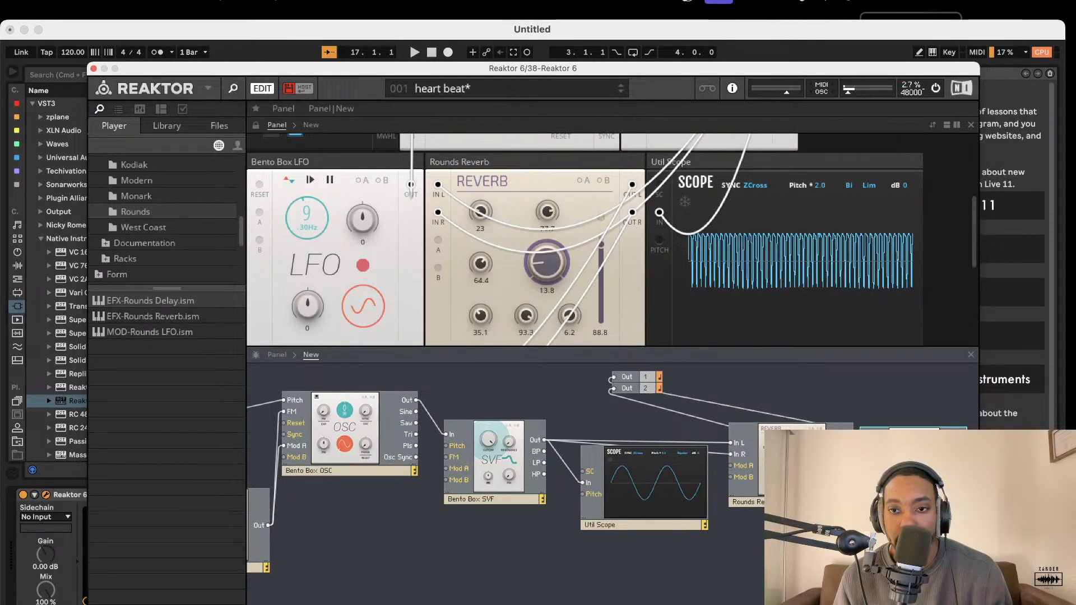
Reduce Rounds Delay's feedback and set its mix to 74.7
scroll(608, 336, "down", 3)
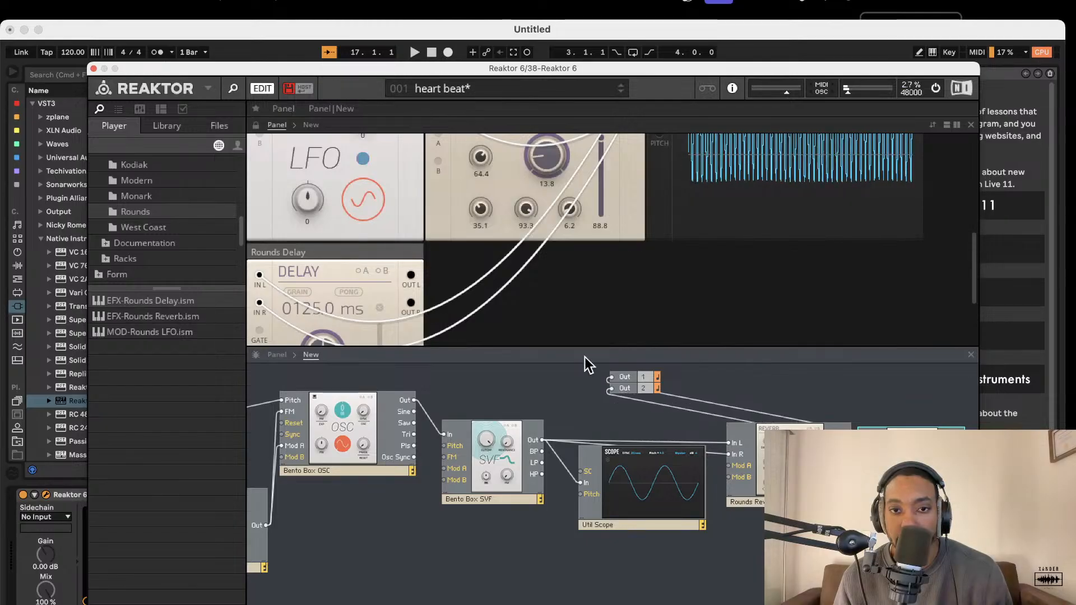
scroll(458, 275, "down", 3)
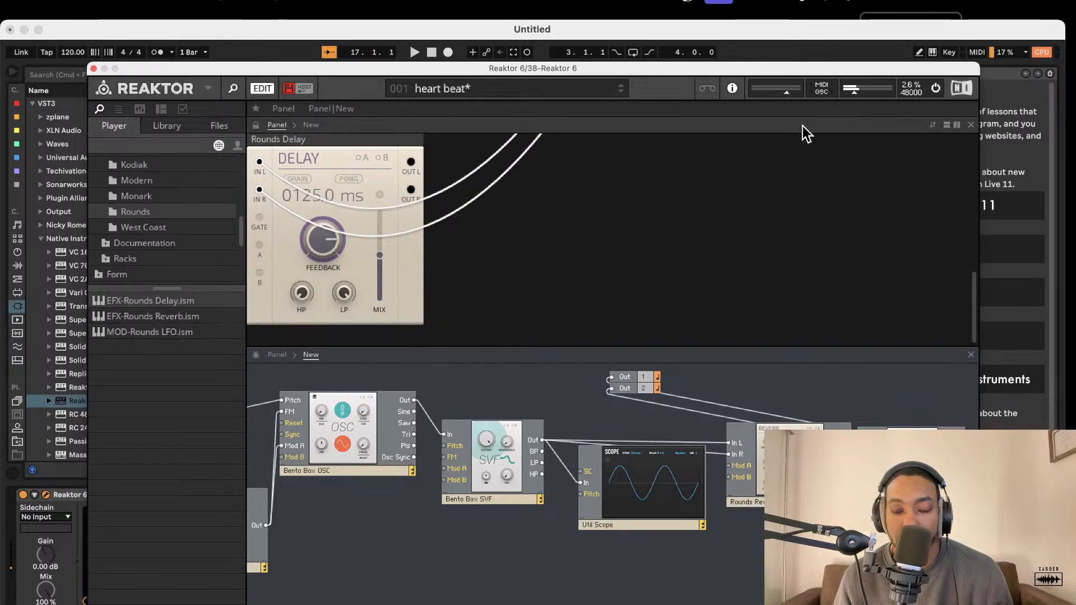
left_click_drag(328, 243, 328, 325)
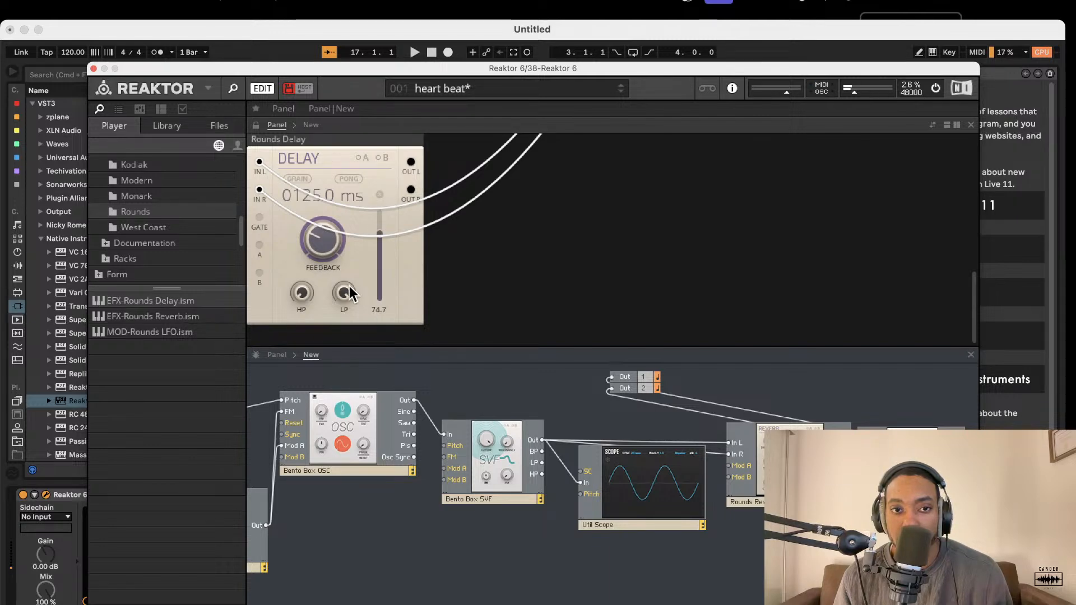
Sweep the Bento Box LFO's rate up to 100 Hz and settle it at 5.44 Hz
scroll(482, 288, "up", 8)
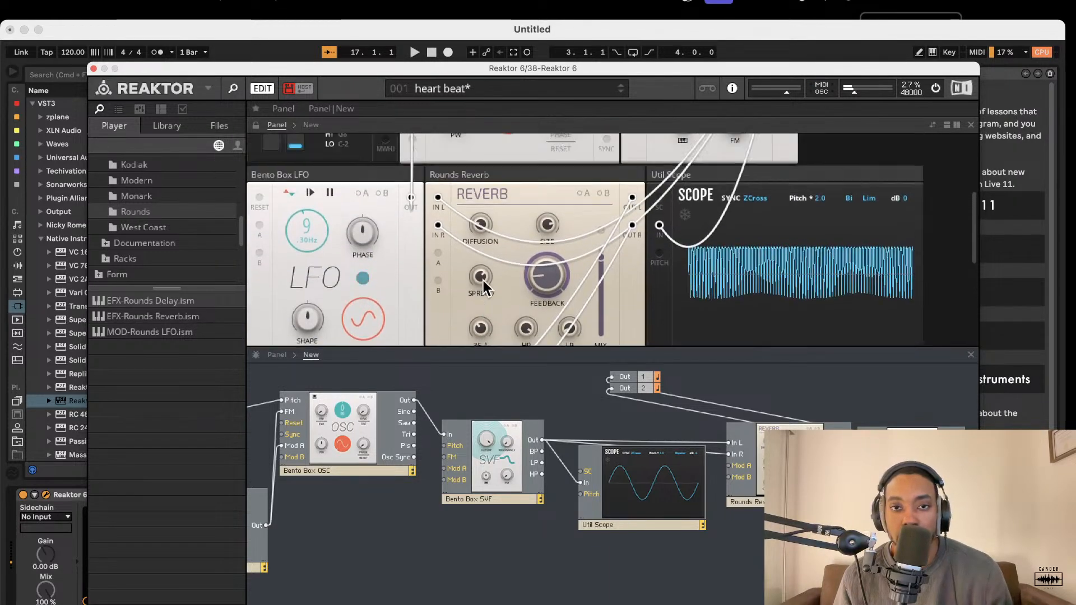
left_click_drag(291, 307, 288, 335)
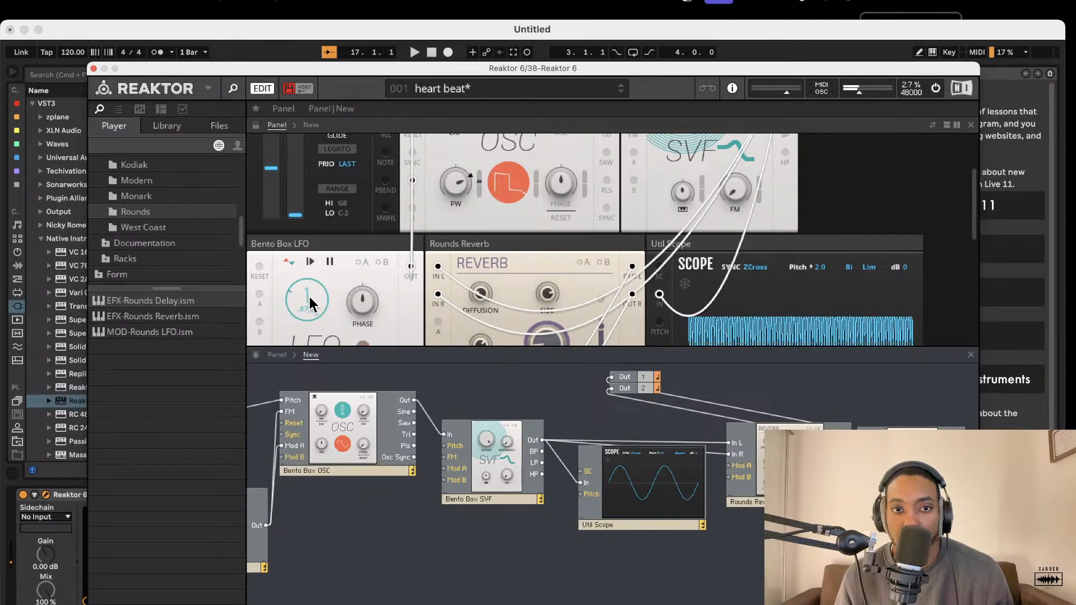
left_click_drag(305, 283, 348, 126)
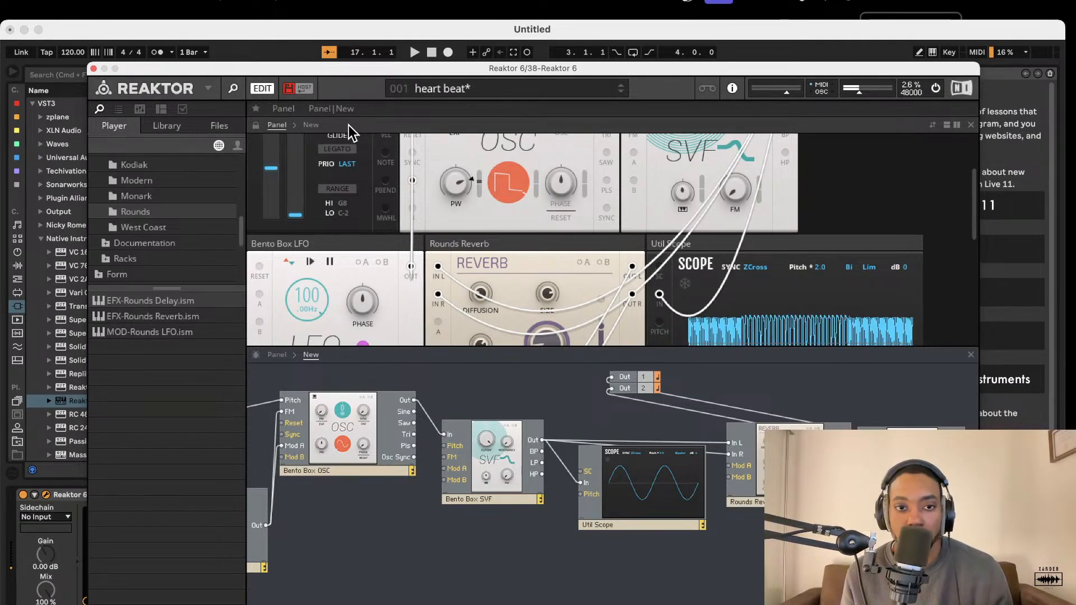
scroll(307, 296, "down", 1)
left_click_drag(314, 292, 326, 389)
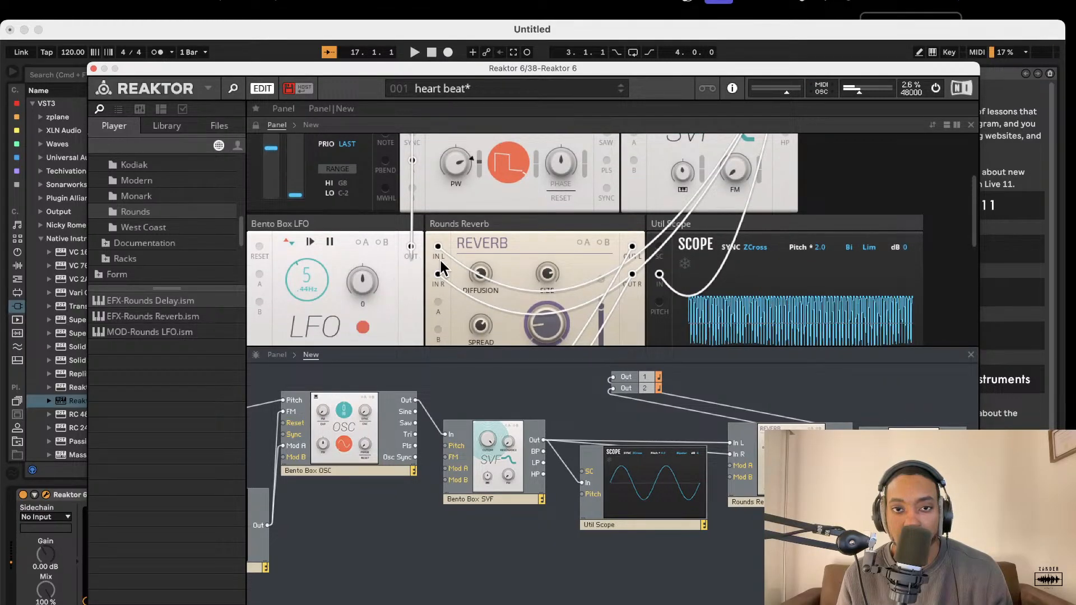
Sweep Bento Box OSC's PW amount down to -99 and bring it back up to a positive amount
scroll(452, 228, "up", 3)
left_click_drag(453, 239, 456, 141)
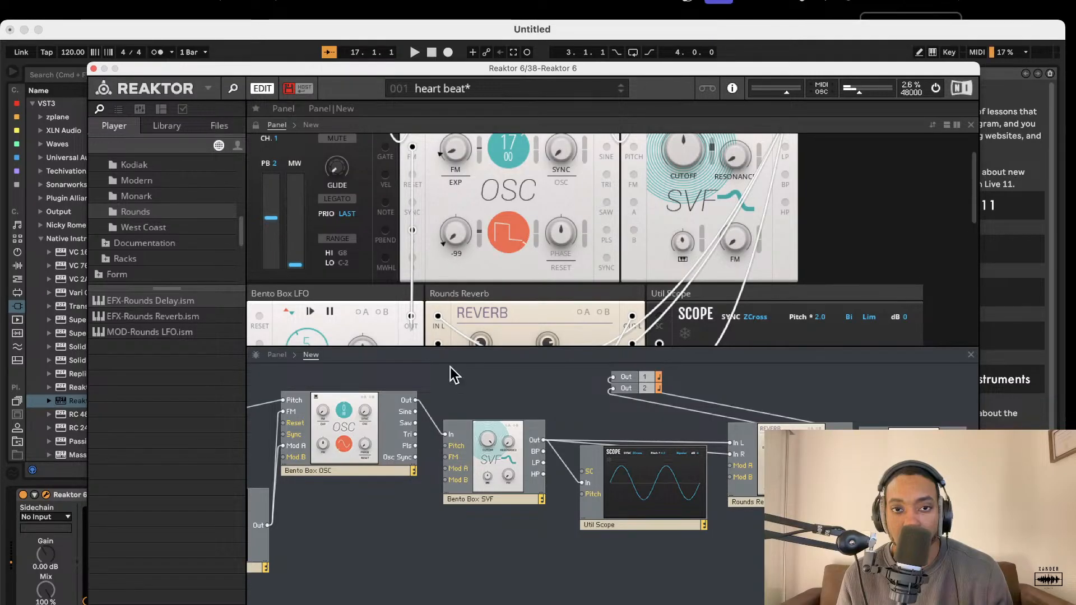
left_click_drag(471, 297, 437, 408)
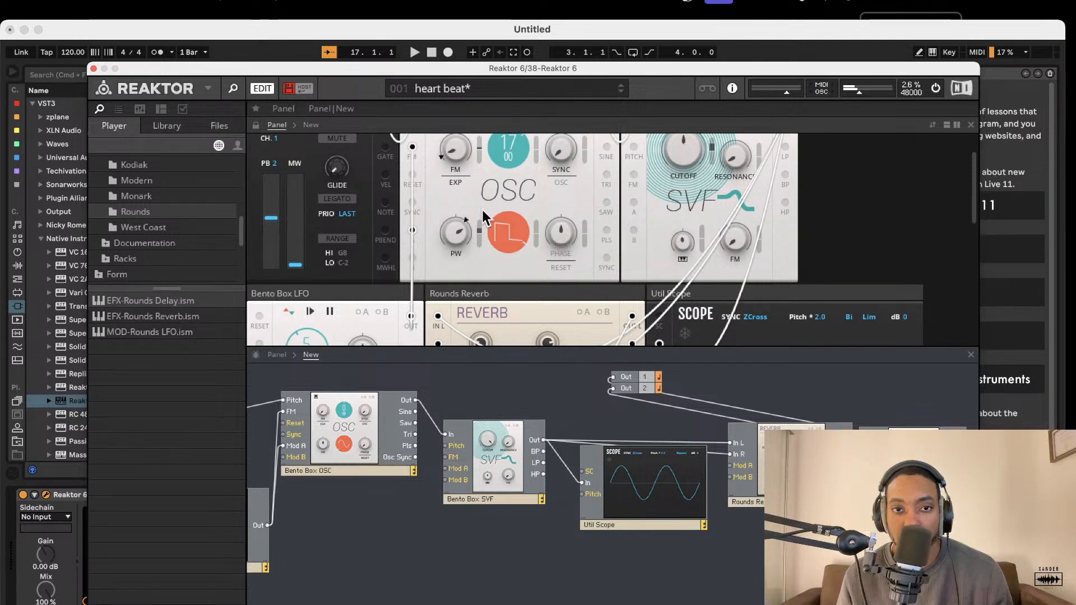
Lower Bento Box OSC's pitch to -3
scroll(483, 235, "up", 2)
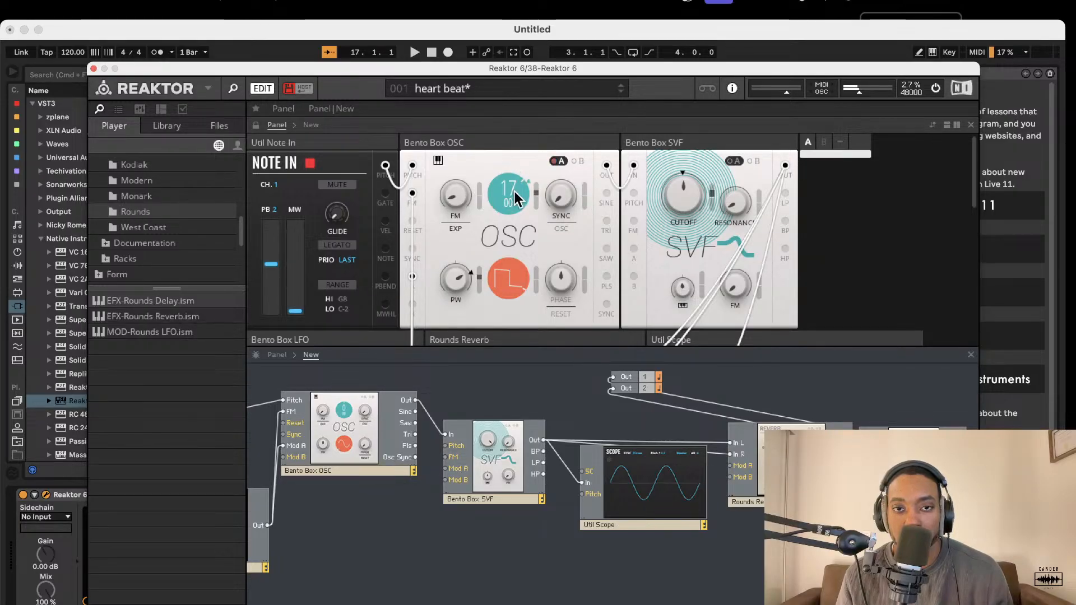
left_click_drag(514, 190, 510, 227)
left_click_drag(498, 278, 486, 336)
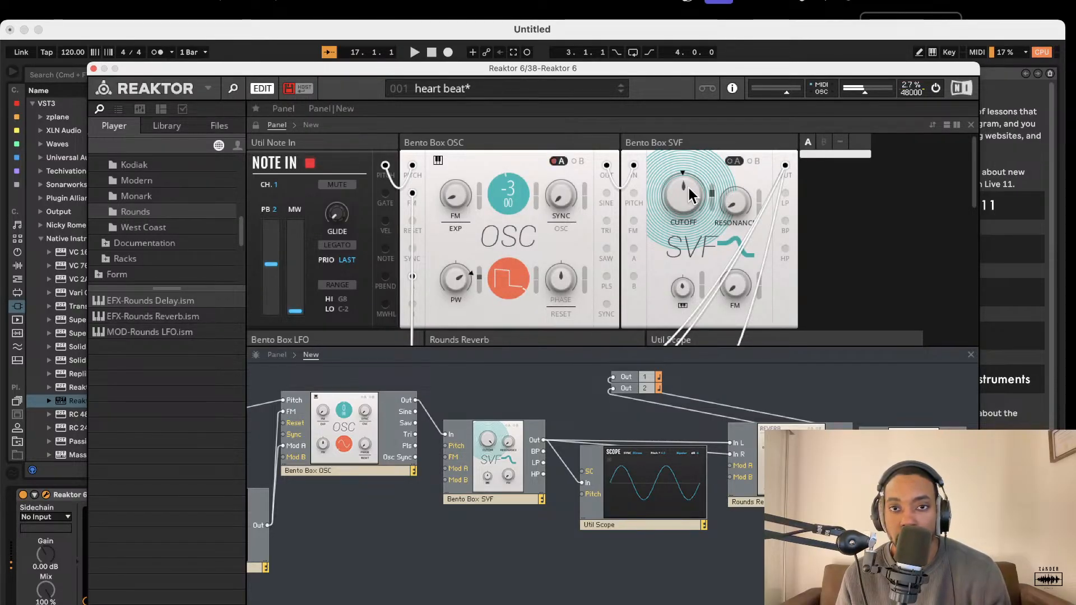
Set Rounds Reverb's feedback to 34.6 and Rounds Delay's feedback to 4.4, and lower the delay's mix
mouse_move(680, 185)
scroll(552, 146, "down", 5)
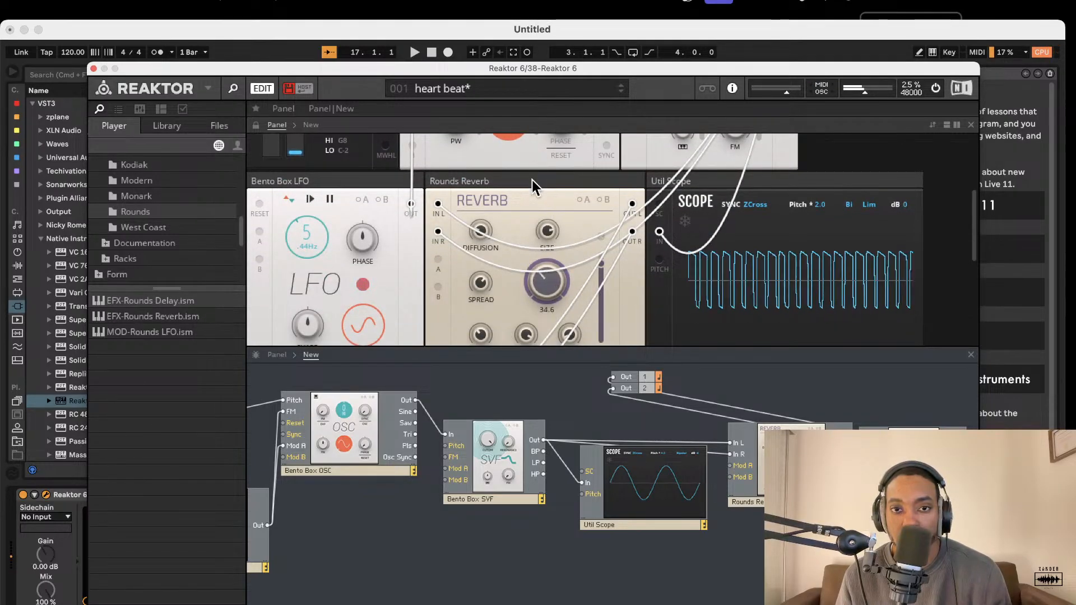
scroll(530, 203, "down", 6)
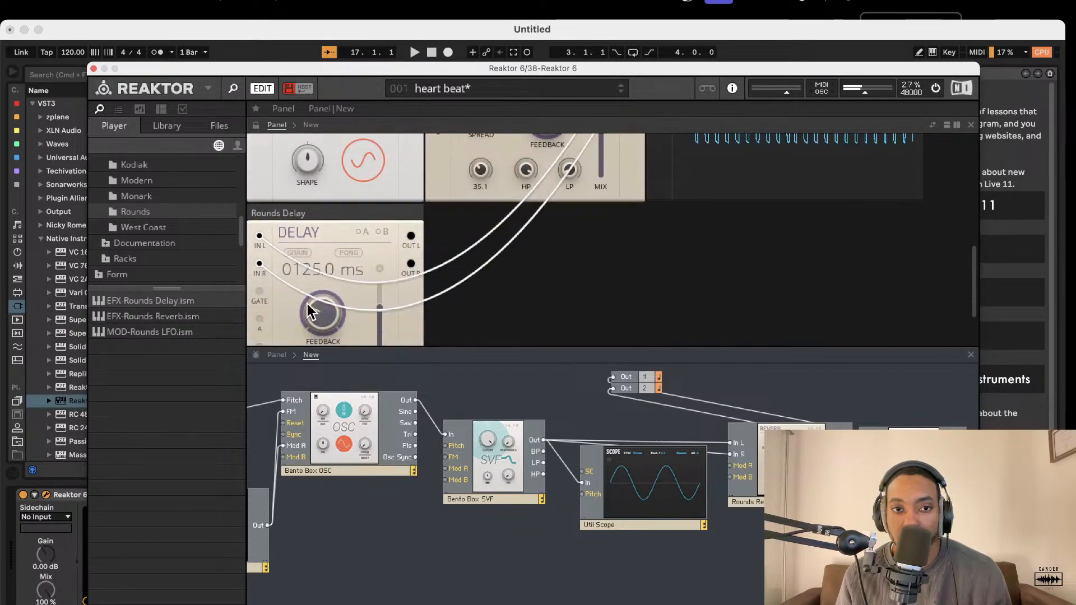
left_click_drag(301, 312, 302, 348)
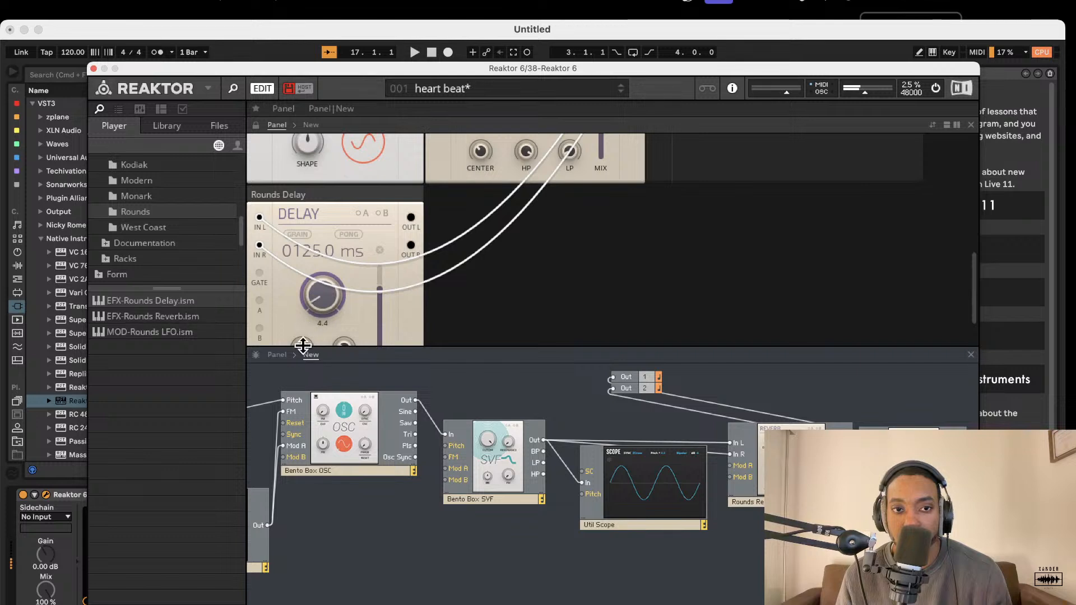
scroll(378, 254, "down", 2)
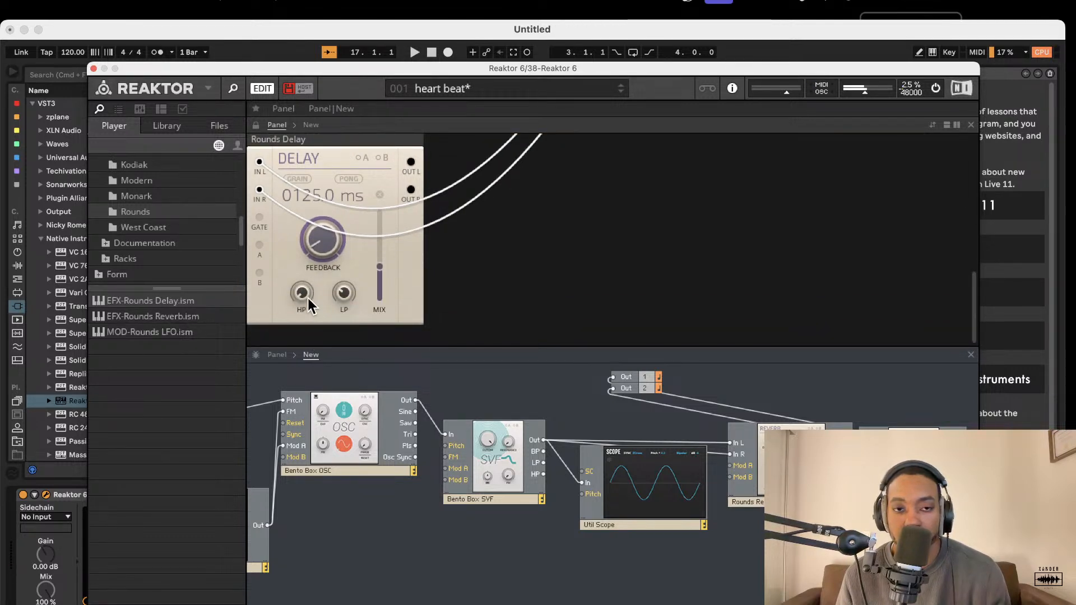
left_click_drag(308, 298, 319, 143)
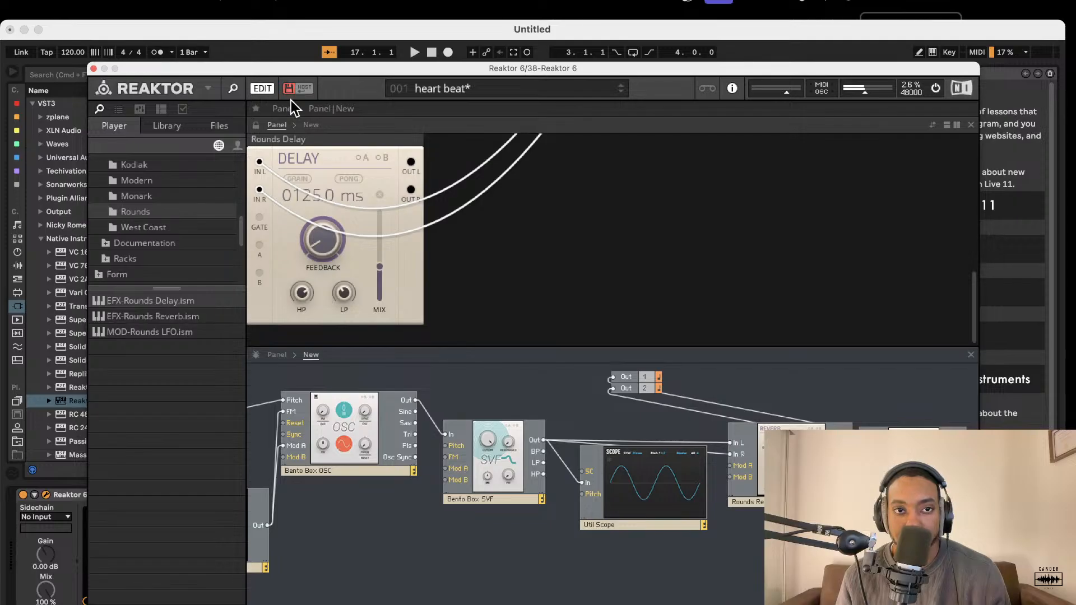
scroll(345, 206, "up", 2)
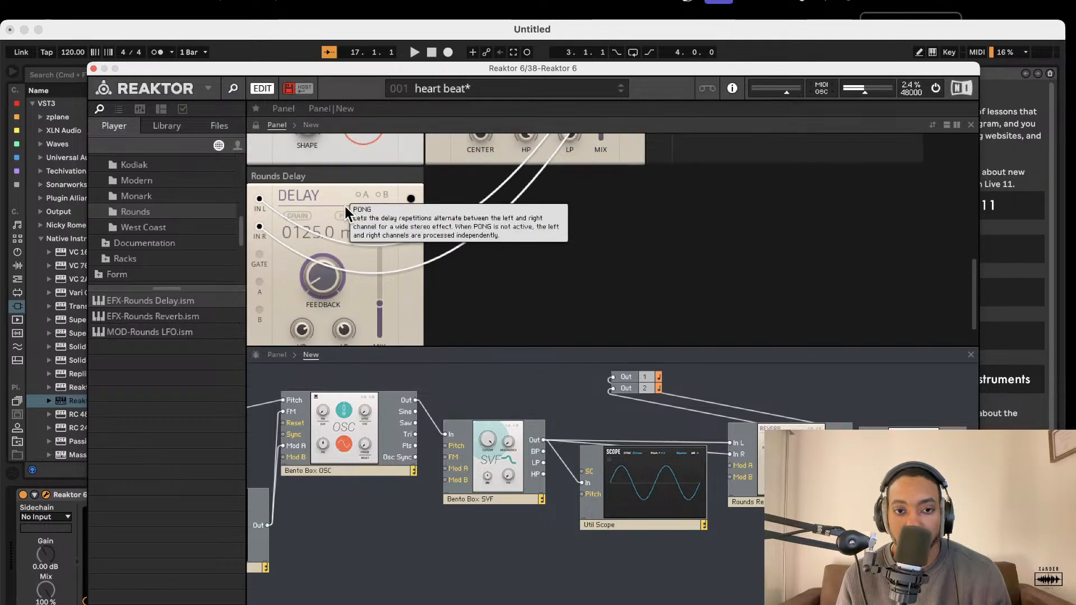
scroll(344, 210, "down", 1)
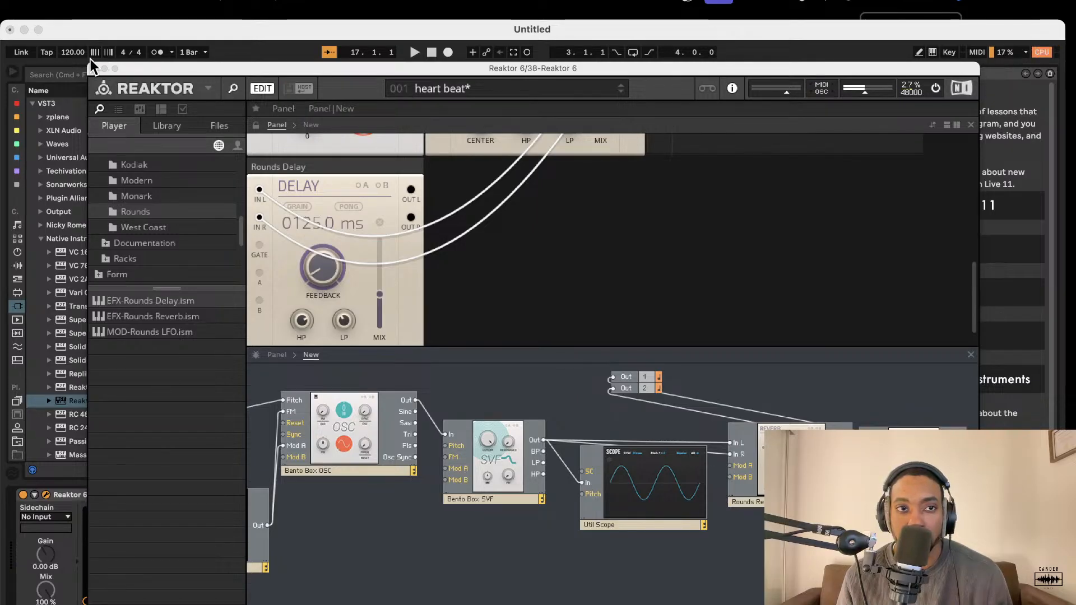
left_click(93, 68)
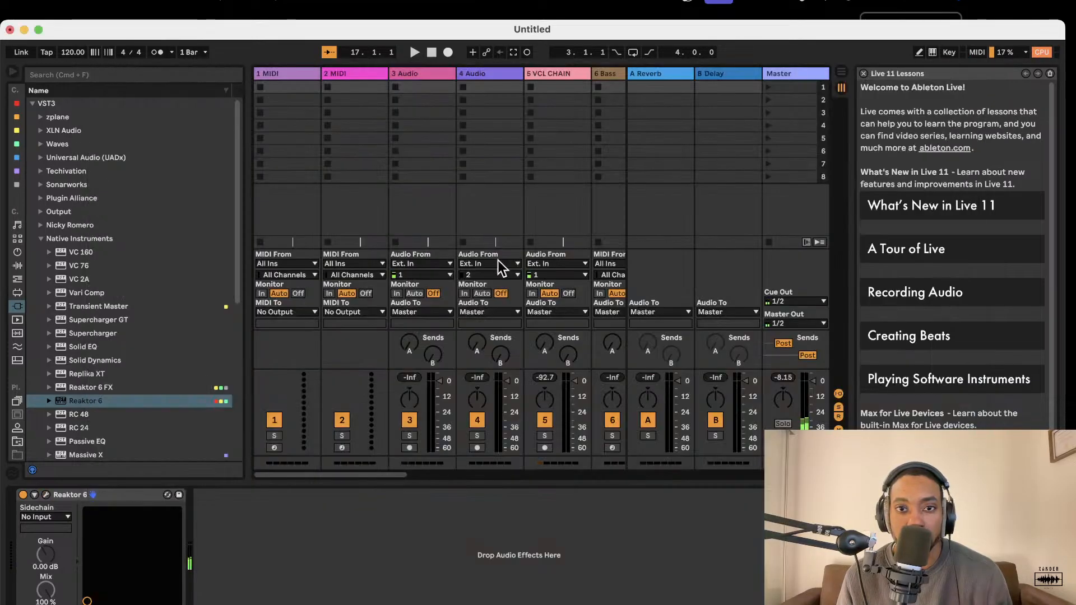
left_click(548, 292)
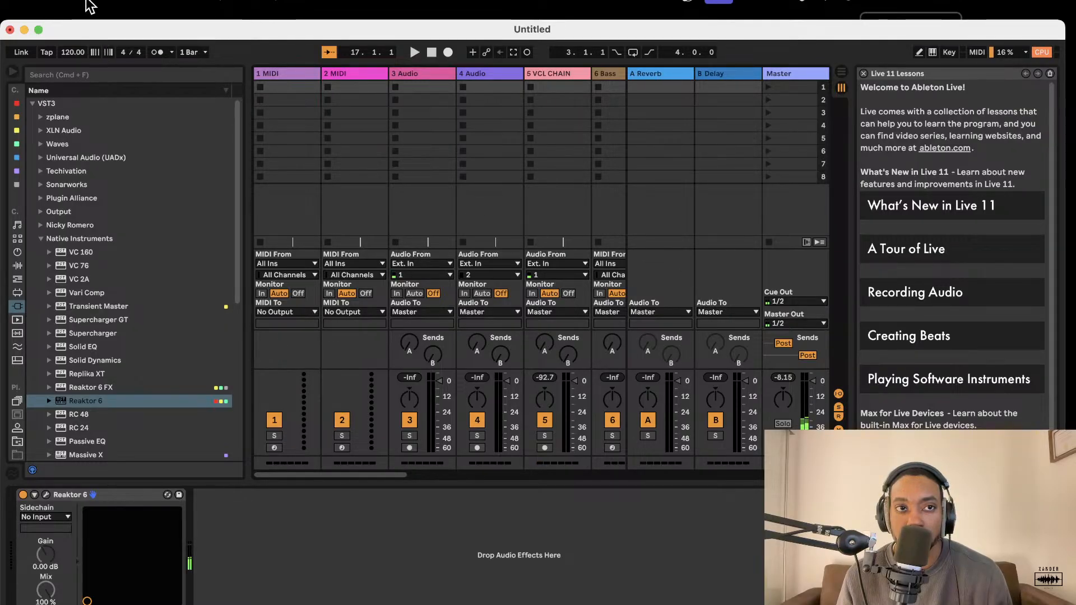
left_click(89, 6)
mouse_move(108, 52)
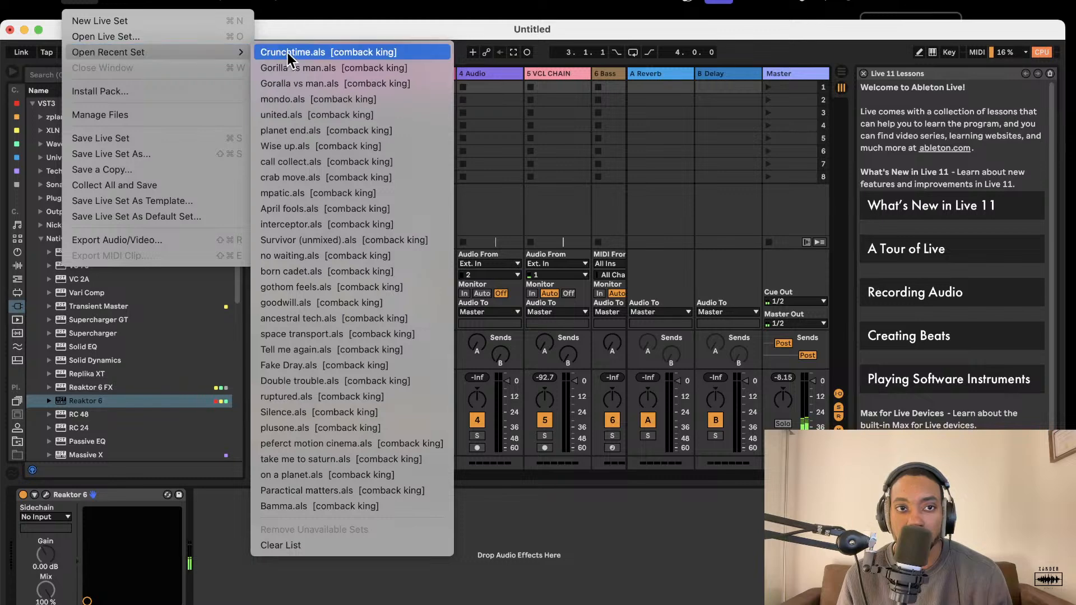
left_click(84, 497)
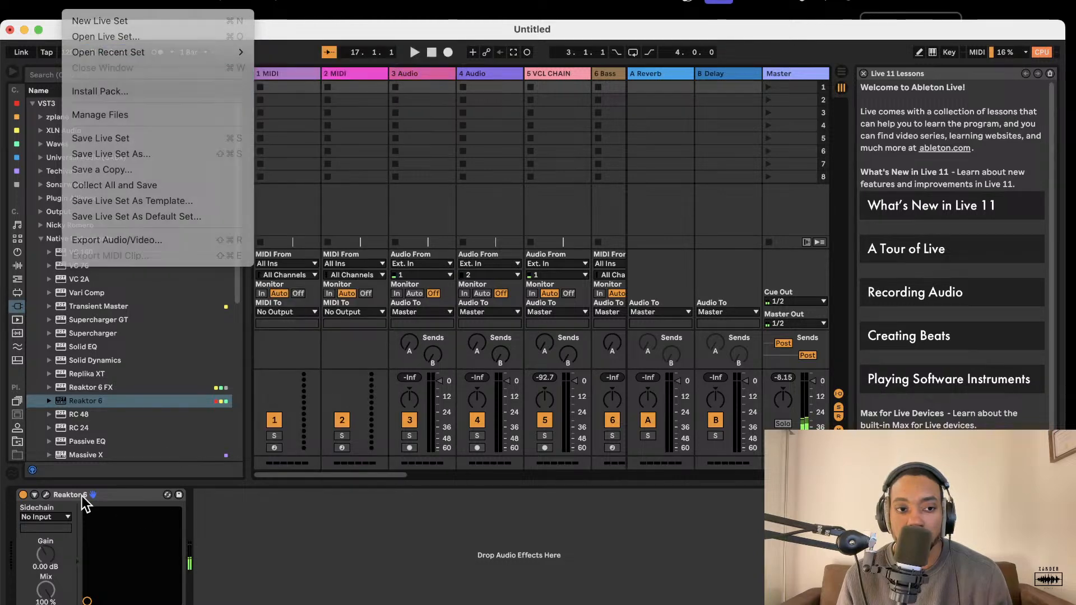
left_click(47, 495)
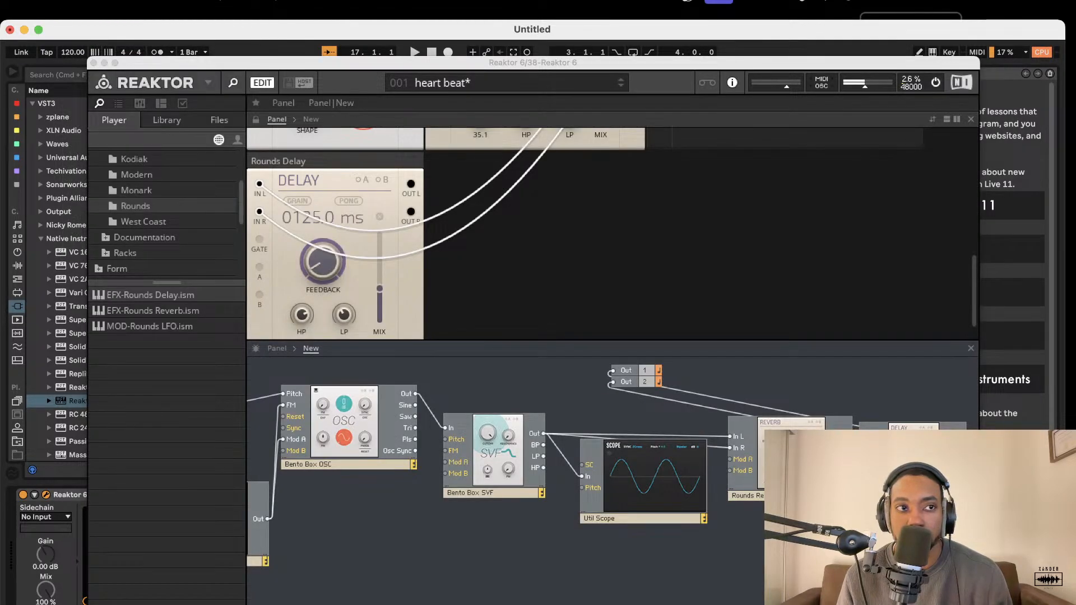
key("super+Tab")
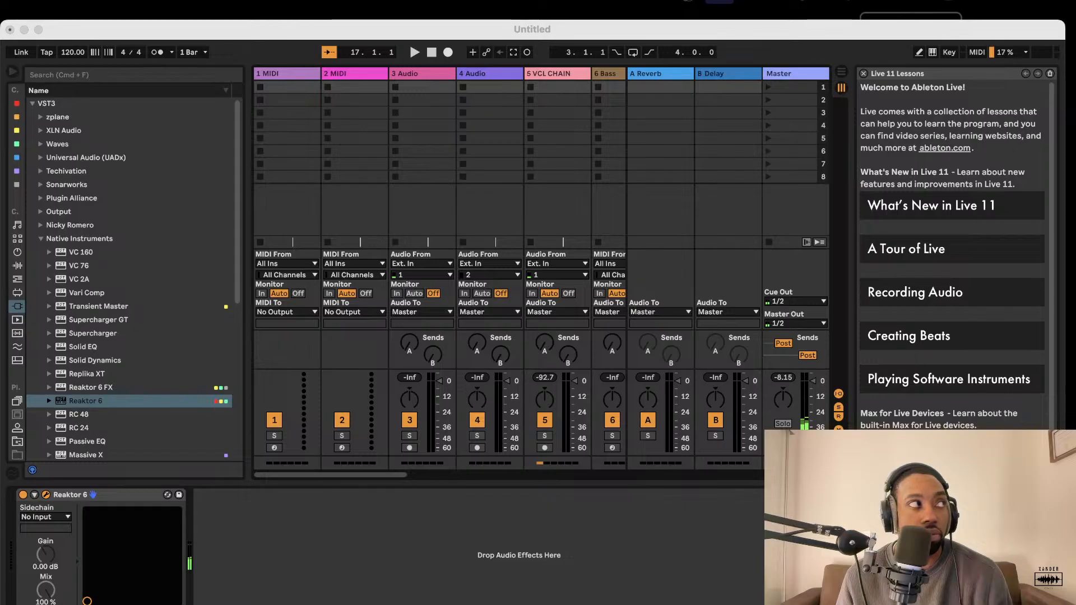
left_click(46, 495)
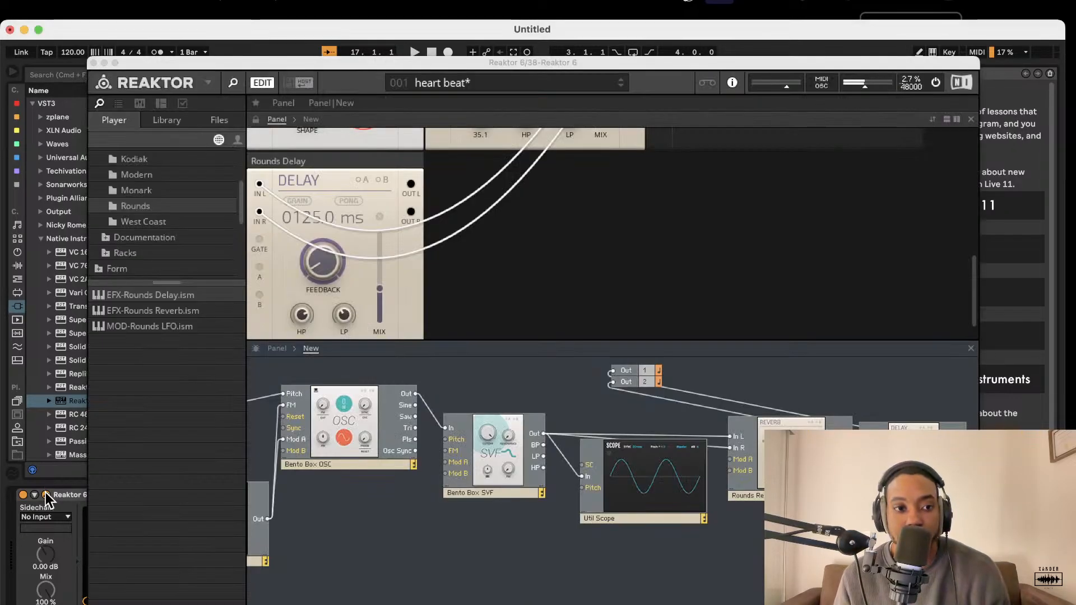
Switch Reaktor's audio engine off and back on
scroll(631, 373, "left", 3)
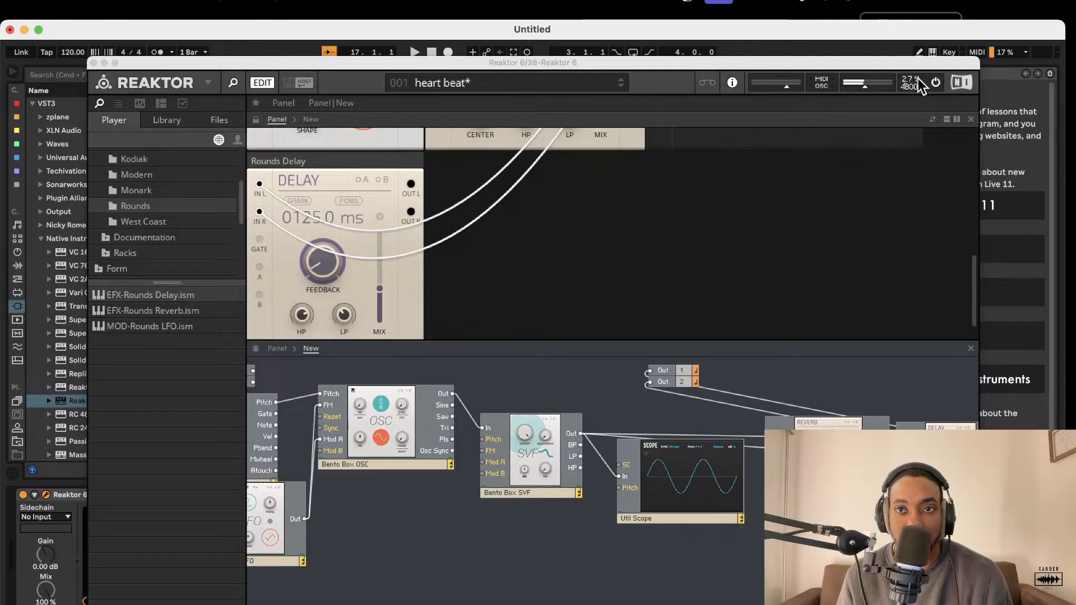
left_click(936, 84)
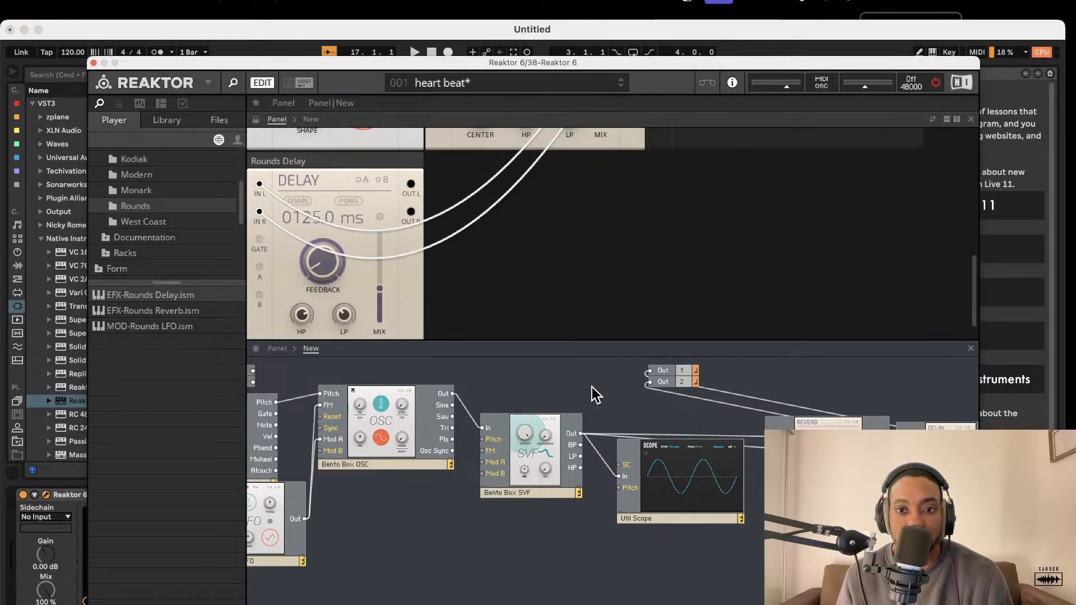
left_click(936, 84)
scroll(711, 486, "right", 3)
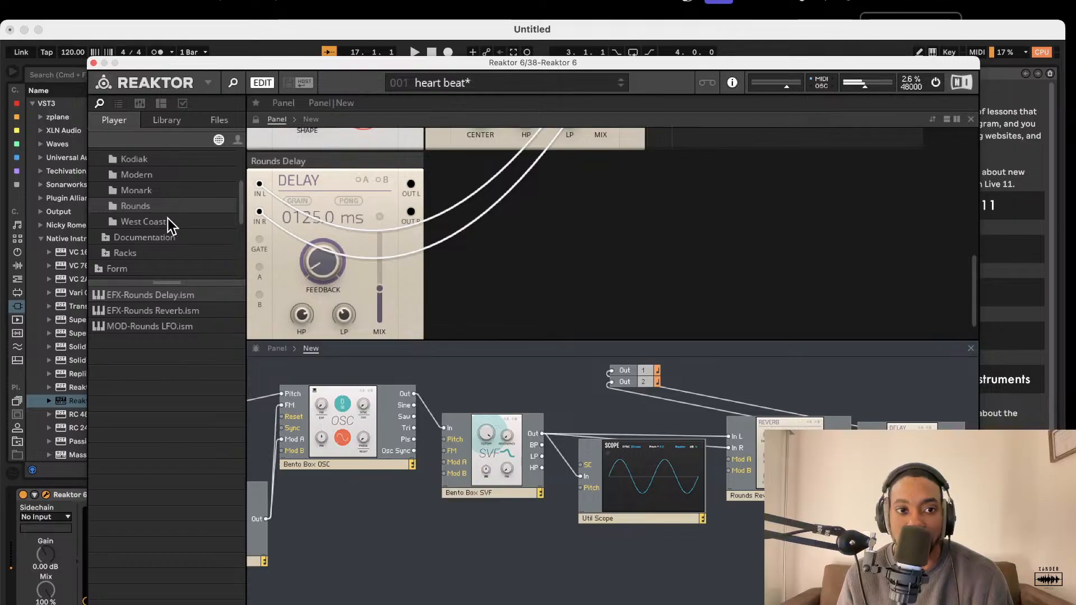
Add AMP-Bento VCA from the Bento Box folder of Blocks Base to the structure and place it just below Rounds Reverb
scroll(150, 180, "up", 5)
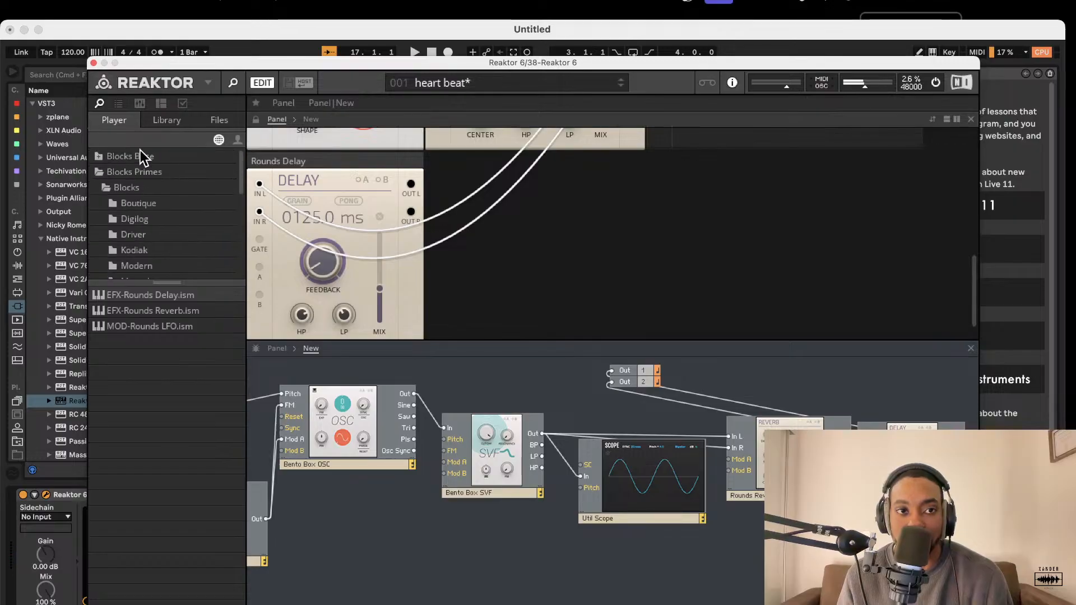
left_click(99, 157)
left_click(102, 181)
left_click(103, 172)
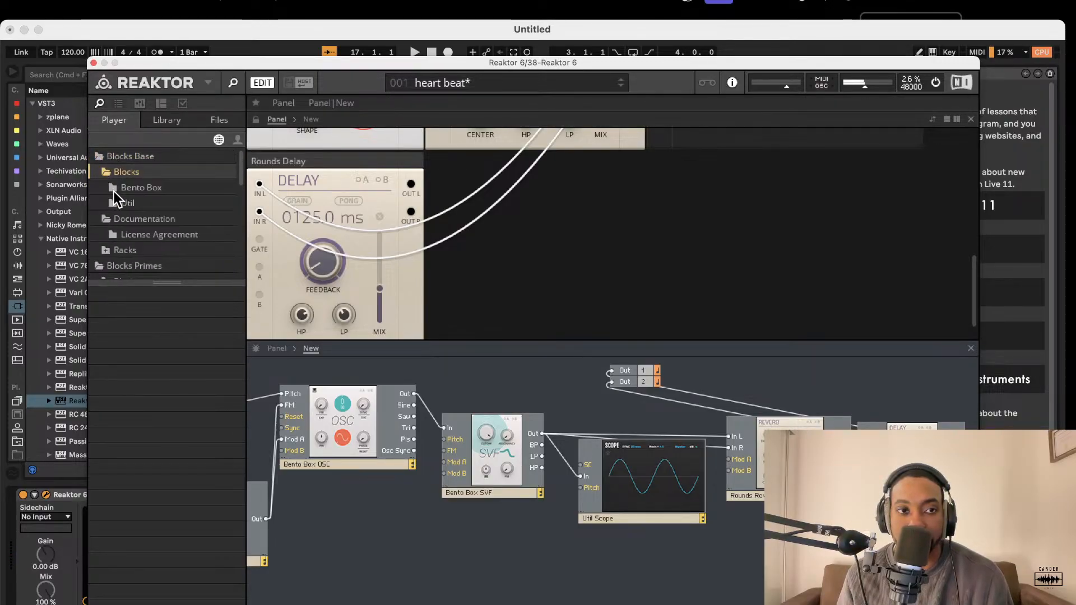
left_click(114, 189)
left_click_drag(164, 298, 757, 560)
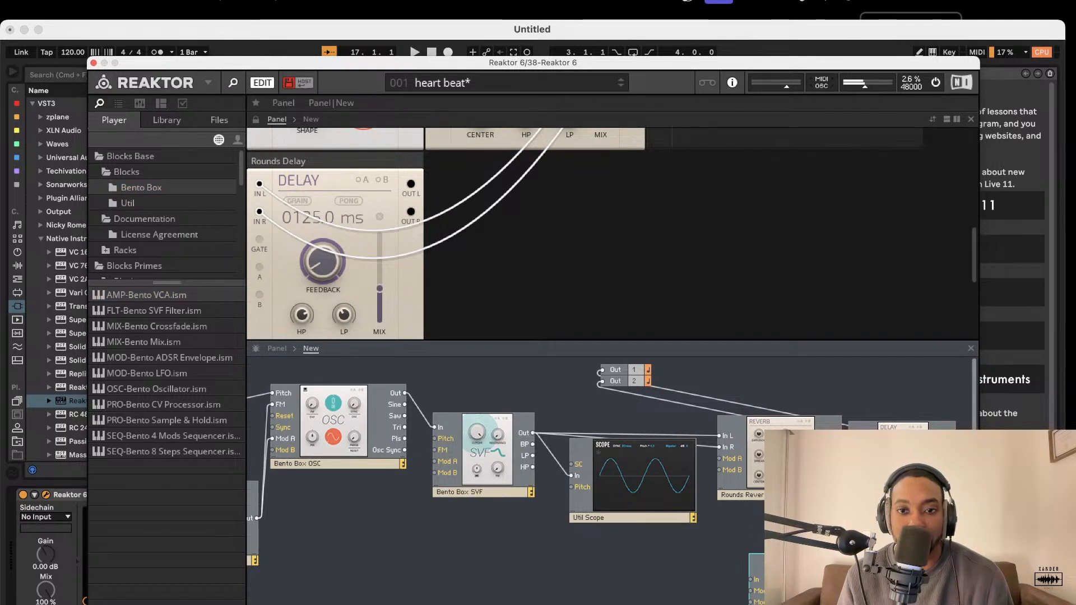
left_click_drag(796, 591, 784, 551)
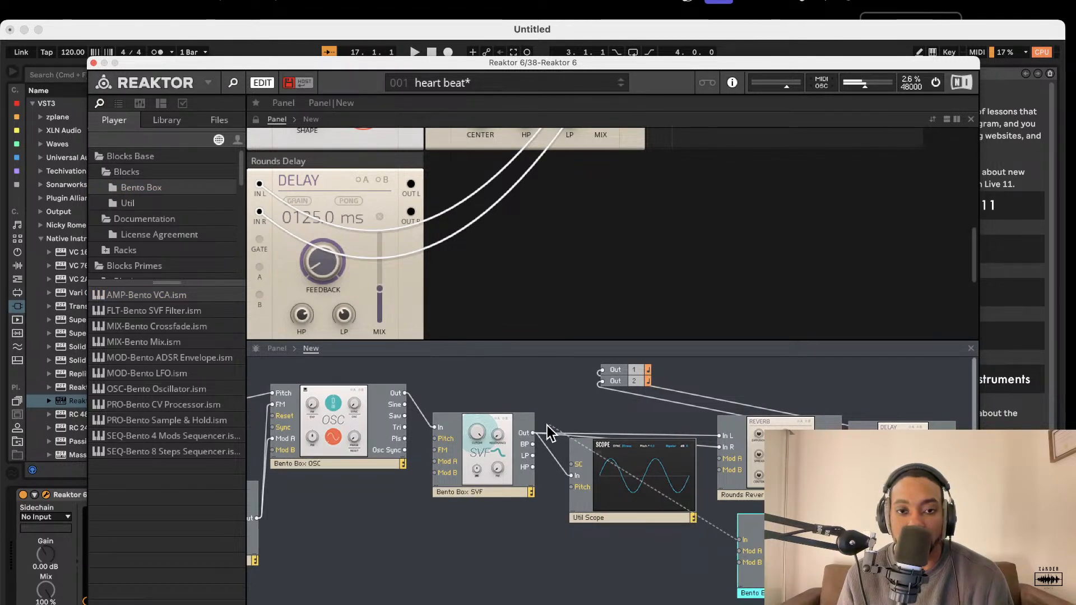
Place Bento Box VCA below Util Scope and route Bento Box SVF's main output through it into Rounds Reverb's left and right inputs
left_click_drag(533, 433, 725, 437)
mouse_move(645, 569)
left_mouse_down()
mouse_move(741, 461)
mouse_move(653, 572)
left_mouse_up()
left_click_drag(707, 543, 740, 454)
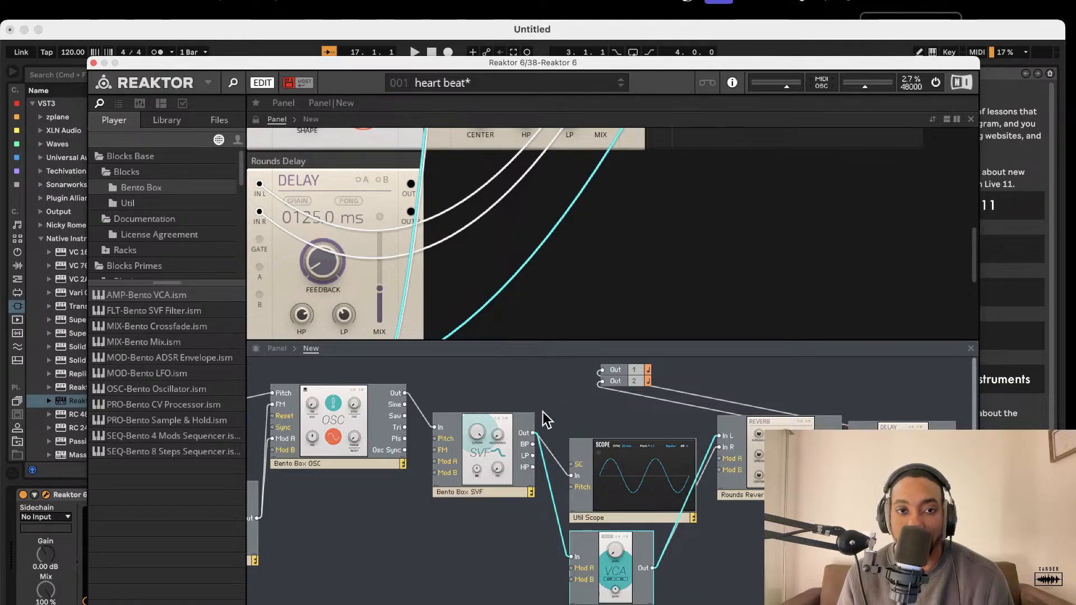
scroll(583, 200, "up", 3)
scroll(583, 201, "up", 3)
scroll(353, 264, "down", 6)
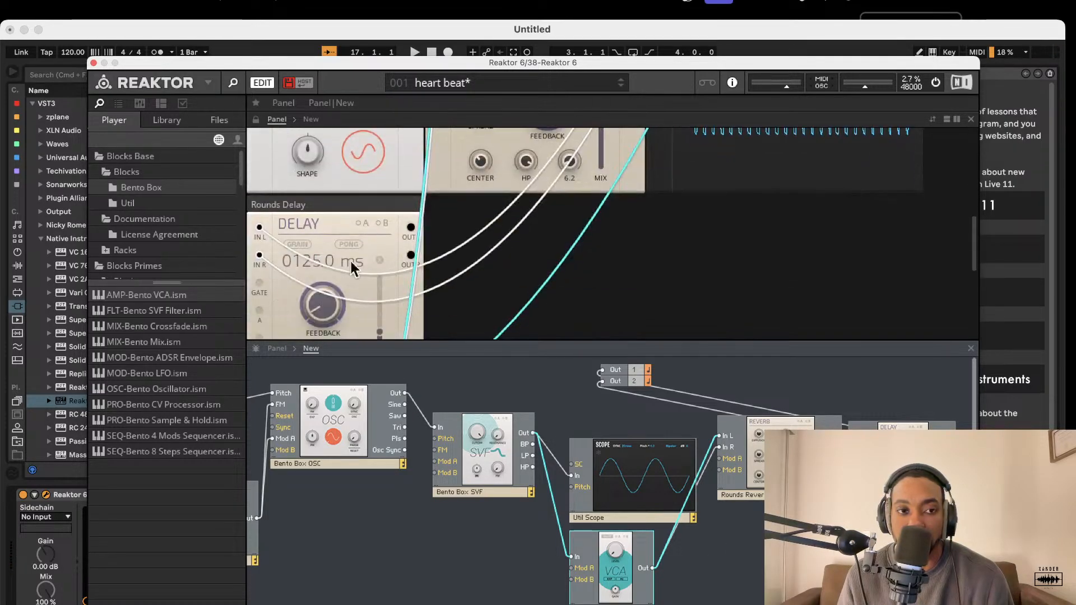
Add MOD-Bento ADSR Envelope to the structure, connecting Note In's Gate to its gate input and its output to Bento Box VCA's Mod A
left_click_drag(238, 358, 485, 583)
scroll(451, 559, "left", 4)
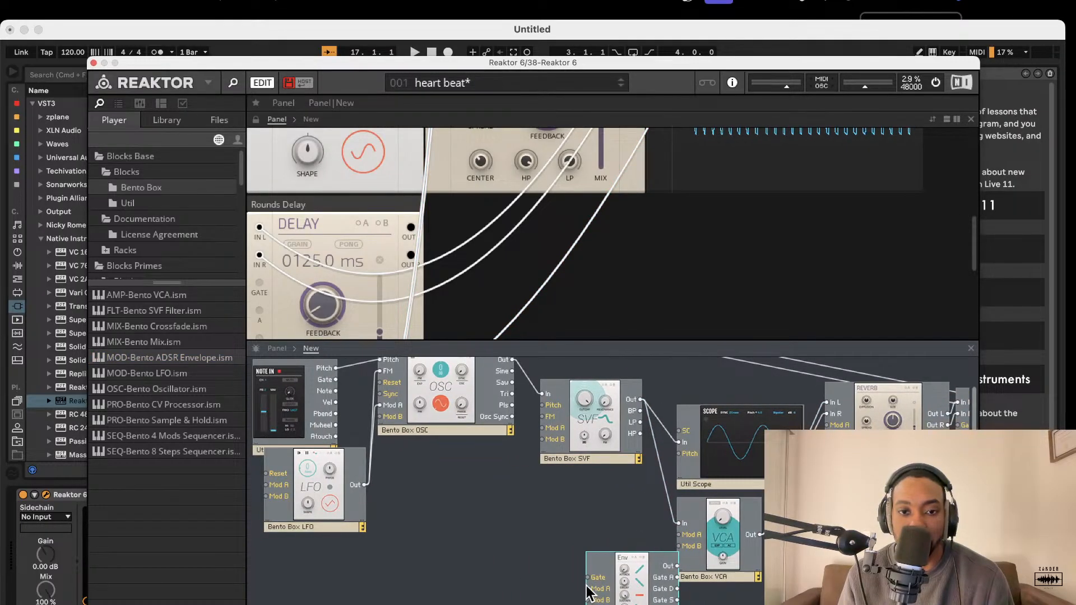
left_click_drag(588, 577, 332, 381)
left_click_drag(659, 572, 692, 546)
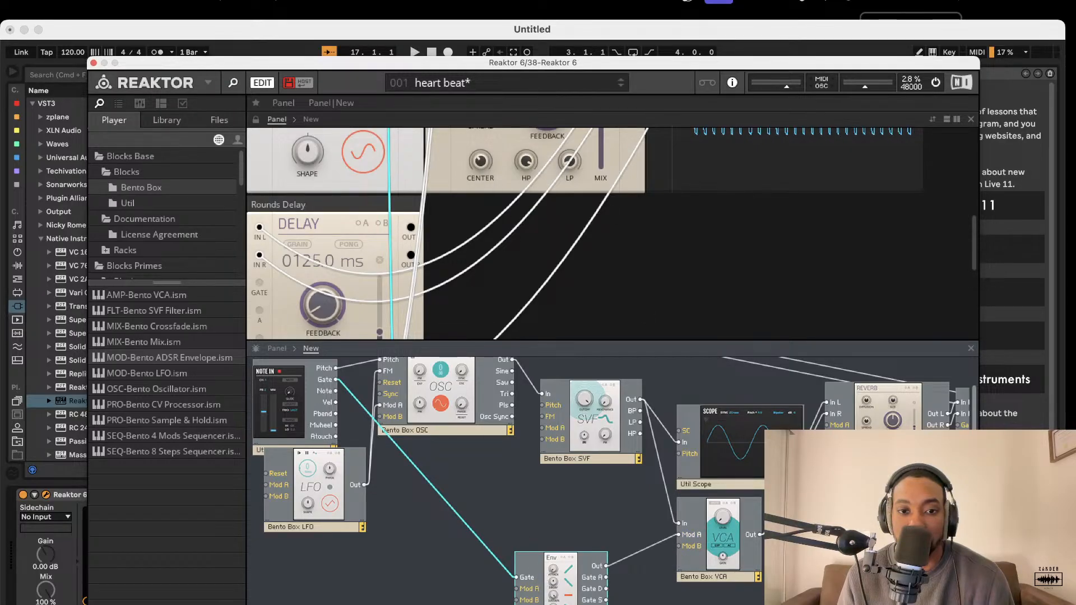
left_click_drag(561, 602, 561, 599)
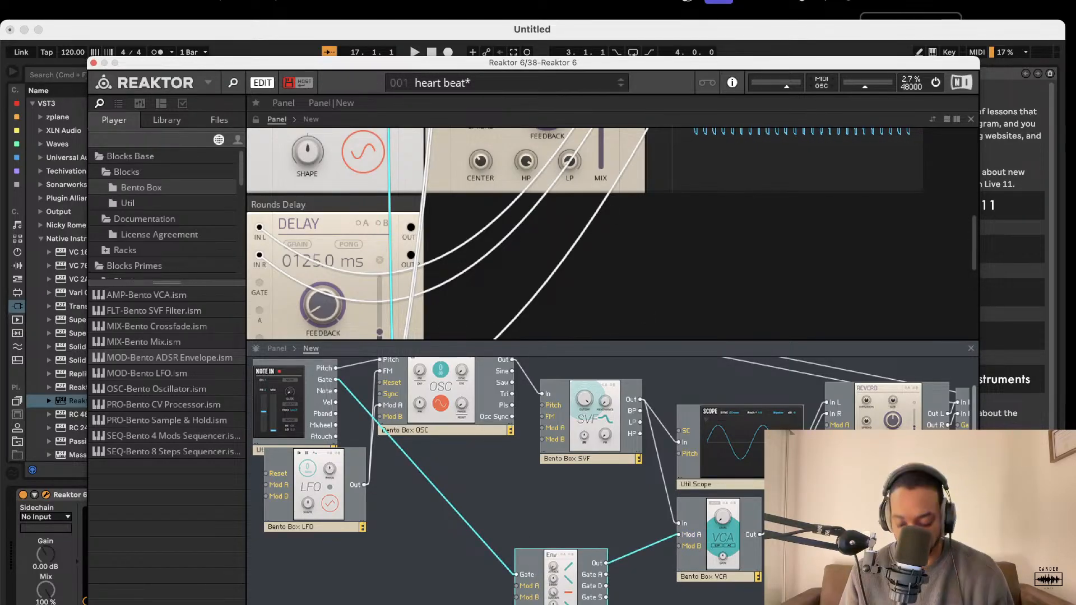
Enable modulation input A on Bento Box VCA and raise its modulation amount for the level
left_click(613, 586)
scroll(559, 281, "up", 5)
scroll(560, 281, "down", 6)
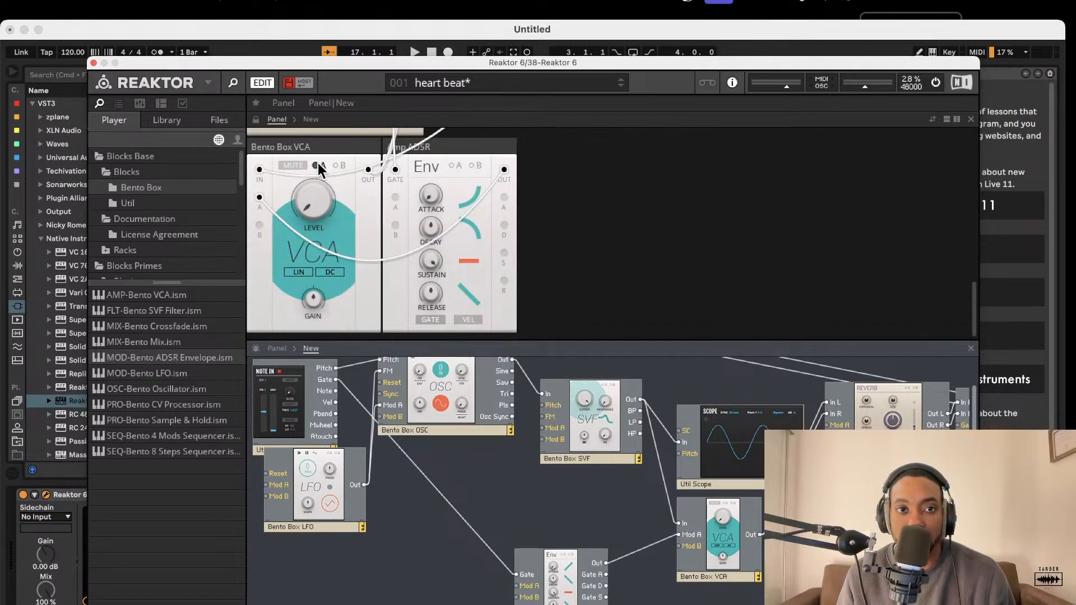
left_click(318, 166)
left_click_drag(343, 211, 337, 88)
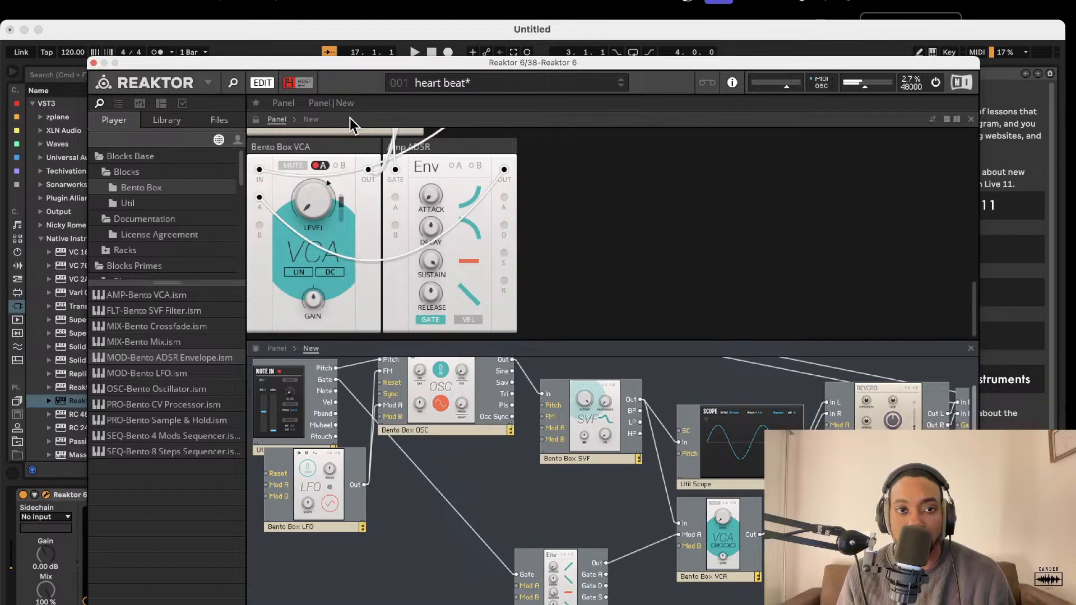
Close the Reaktor window and switch Ableton Live to the Arrangement View
left_click(94, 63)
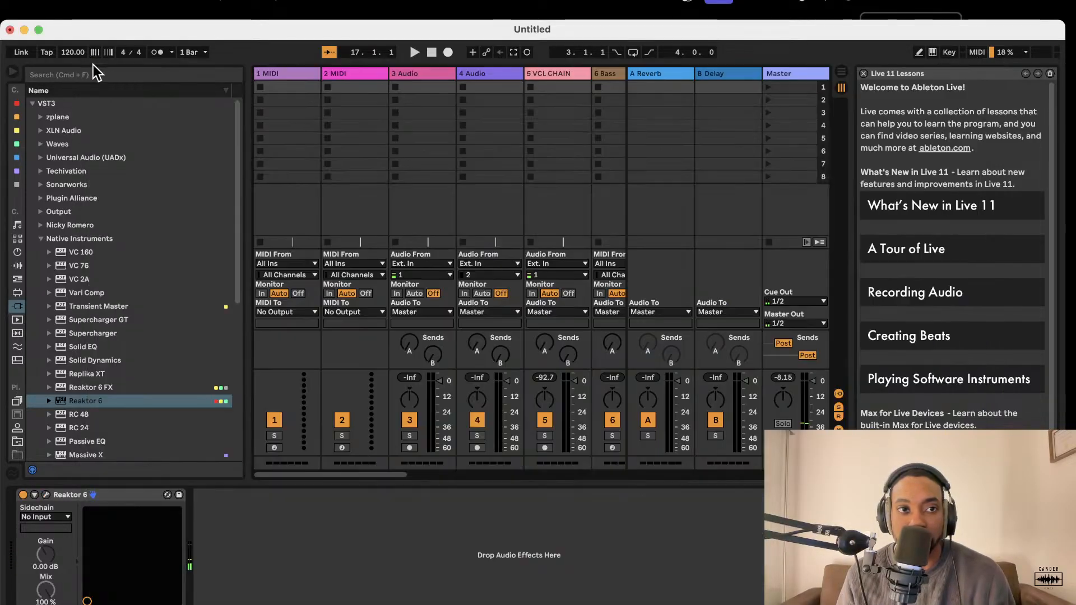
key("Tab")
left_click(533, 315)
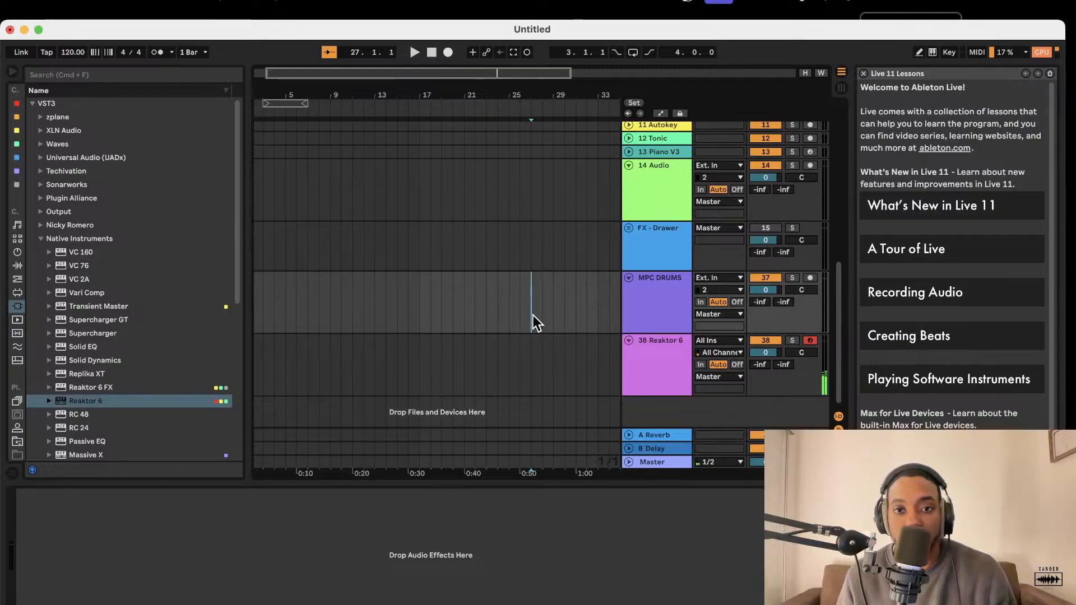
left_click(364, 367)
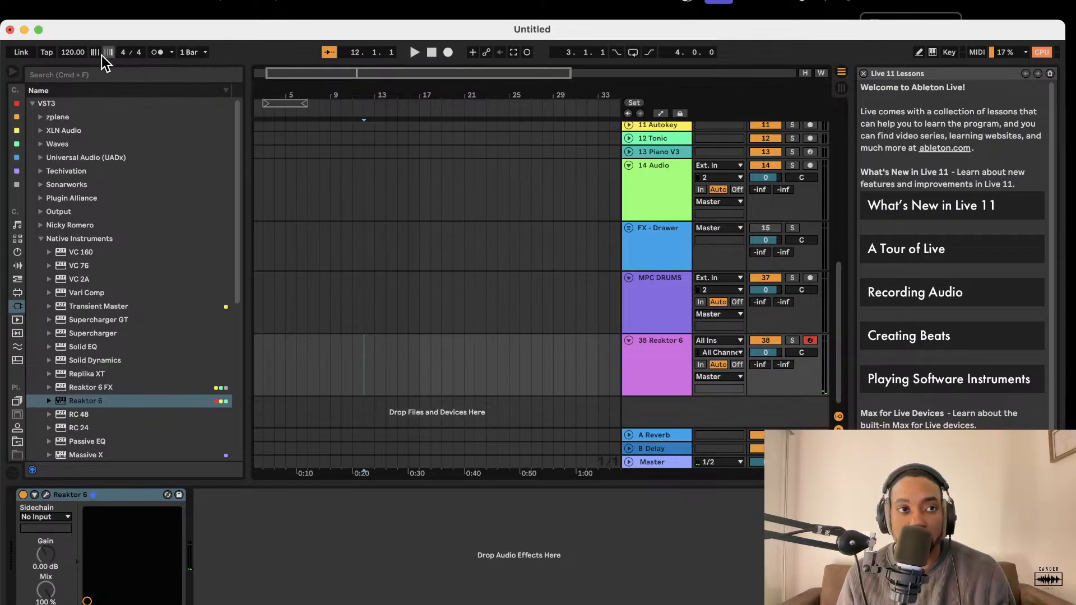
key("Tab")
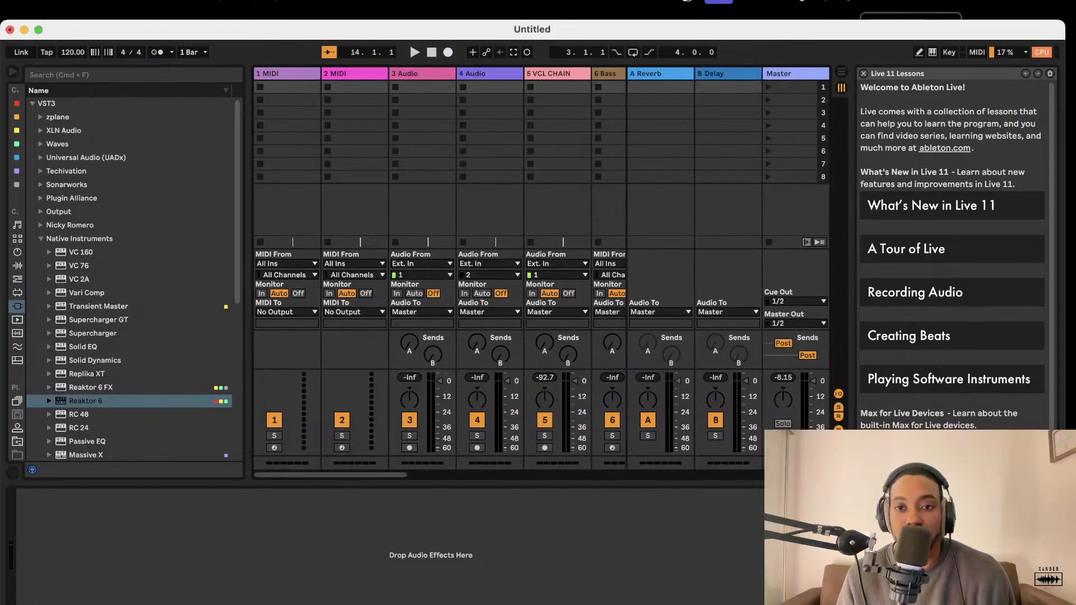
key("Tab")
Set the song tempo to 144 BPM and turn on the metronome
left_click_drag(73, 52, 73, 39)
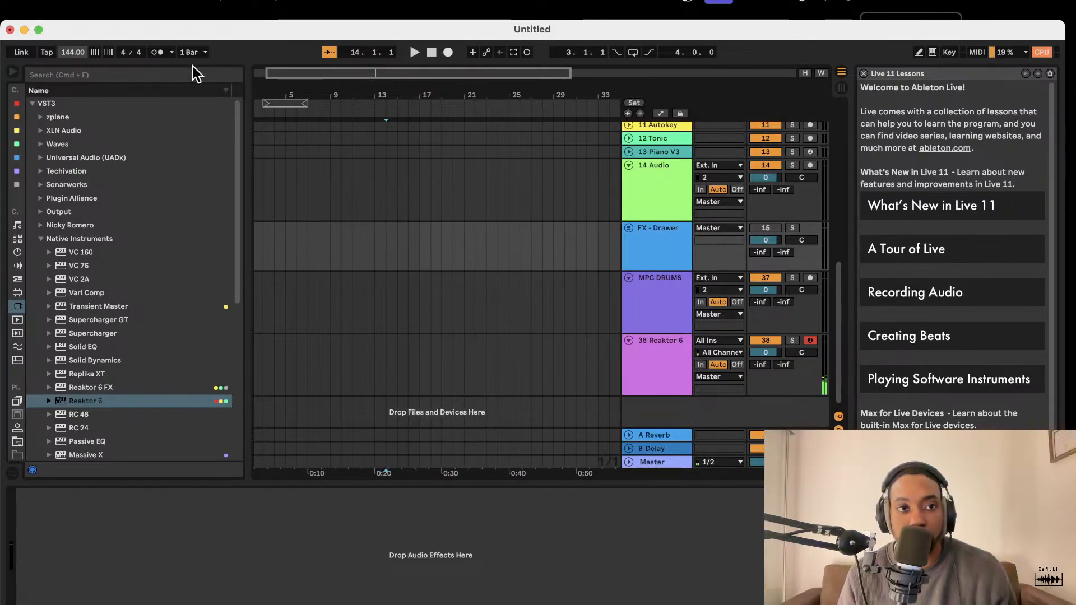
left_click(157, 52)
Record a MIDI take on the Reaktor 6 track from bar 7, resetting the tempo to 120 BPM while recording
left_click(308, 389)
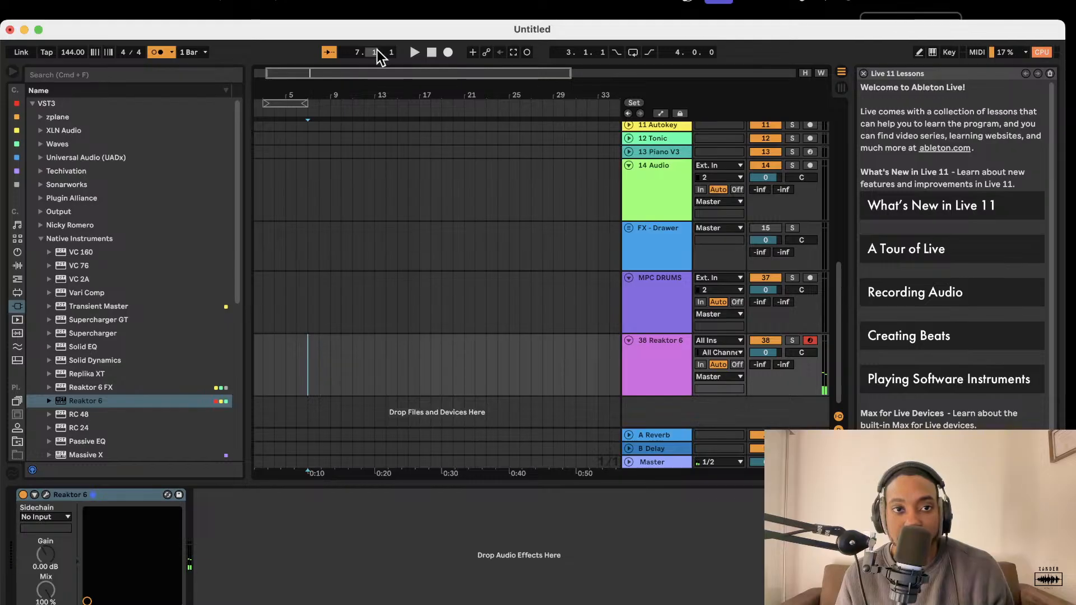
left_click(447, 52)
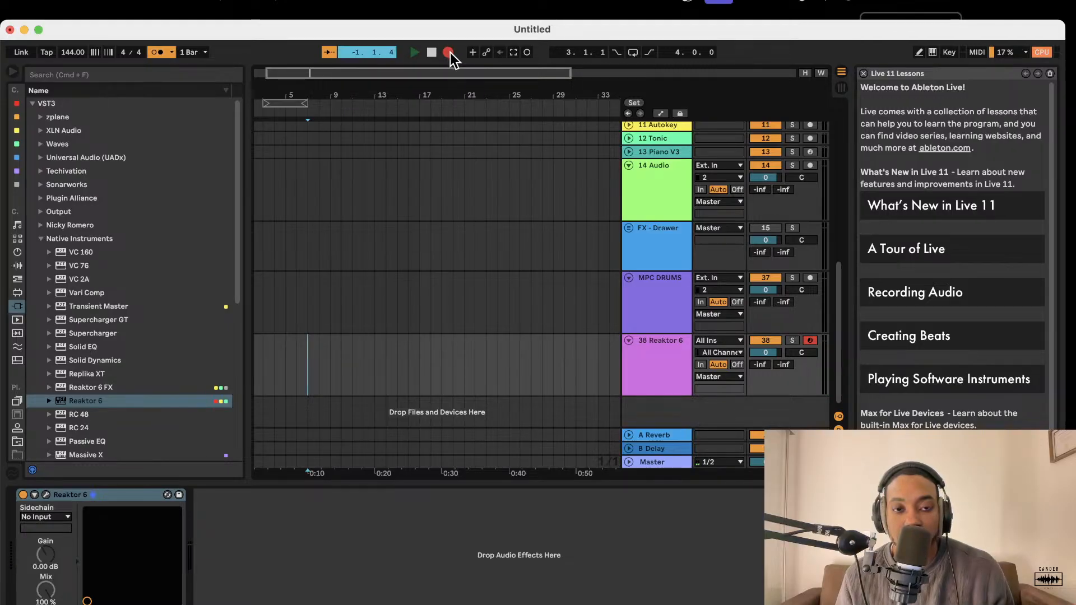
double_click(81, 54)
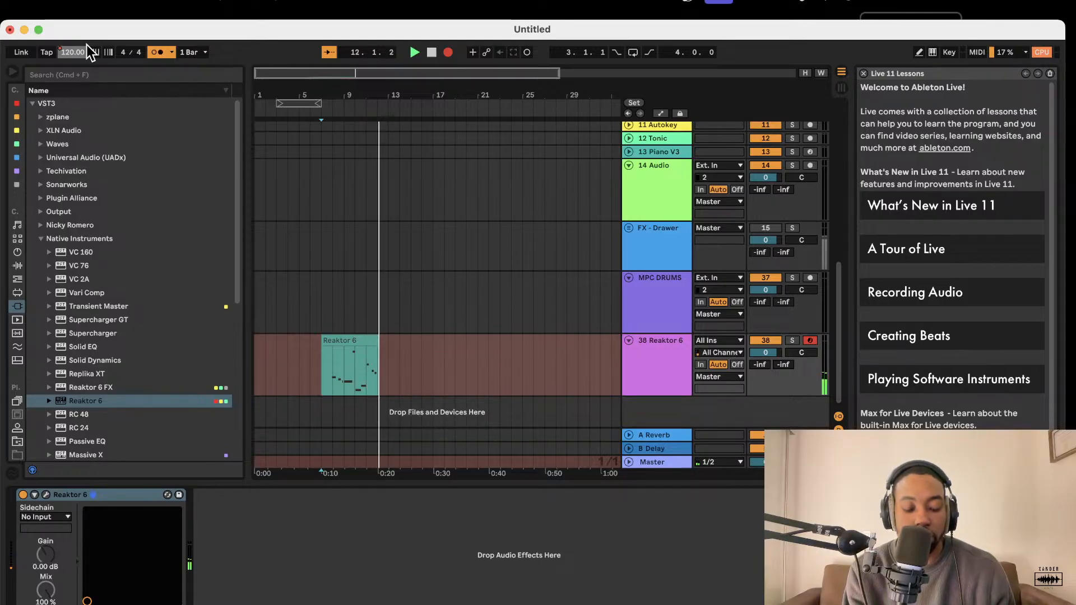
key("space")
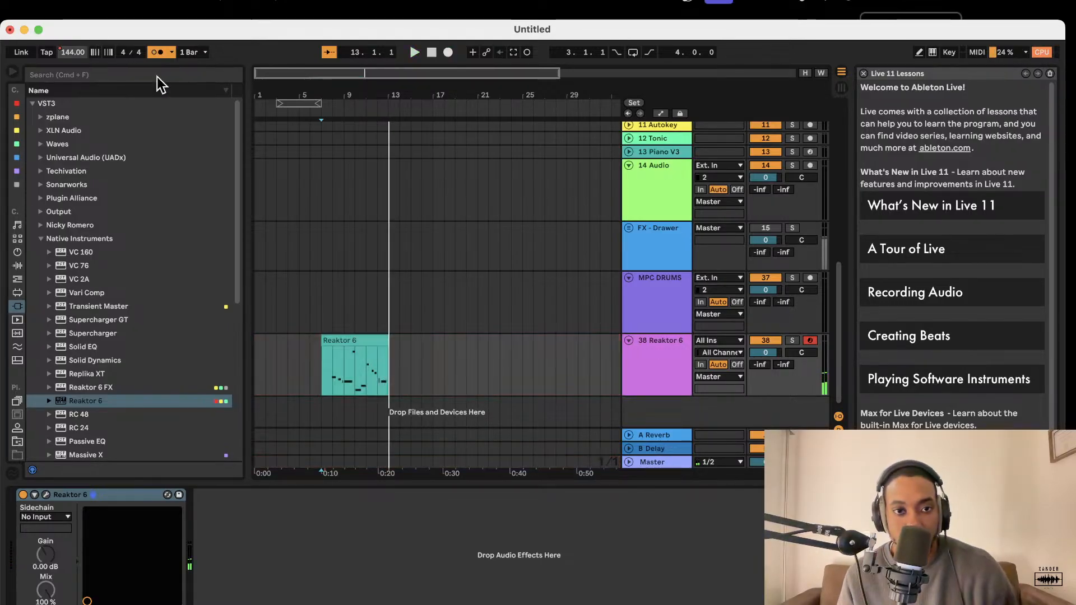
Re-record the MIDI part on the Reaktor 6 track from bar 7 and stop after about eight bars
left_click(366, 340)
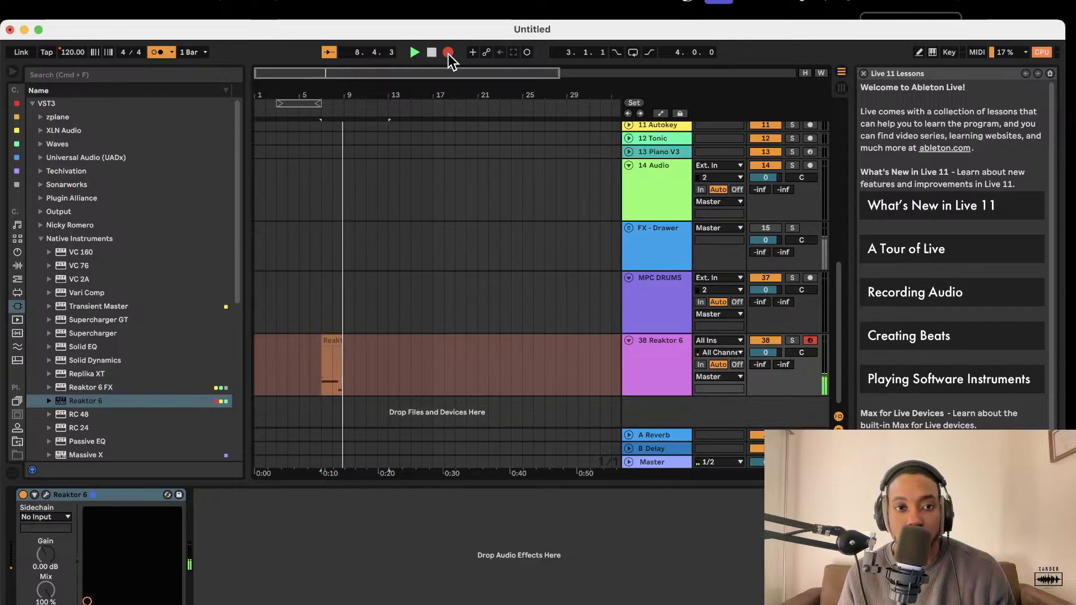
key("space")
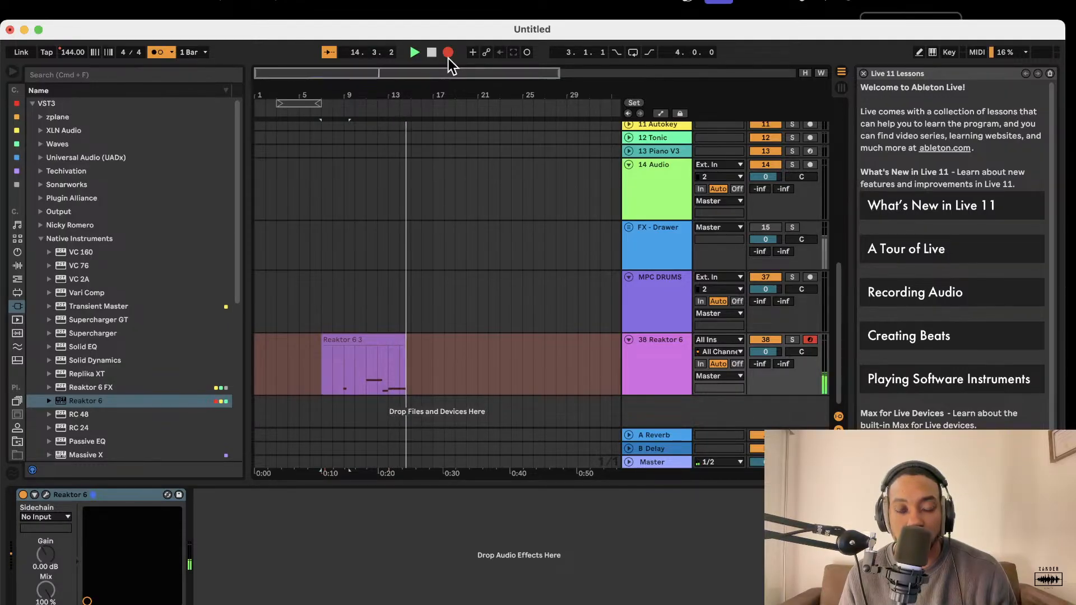
key("space")
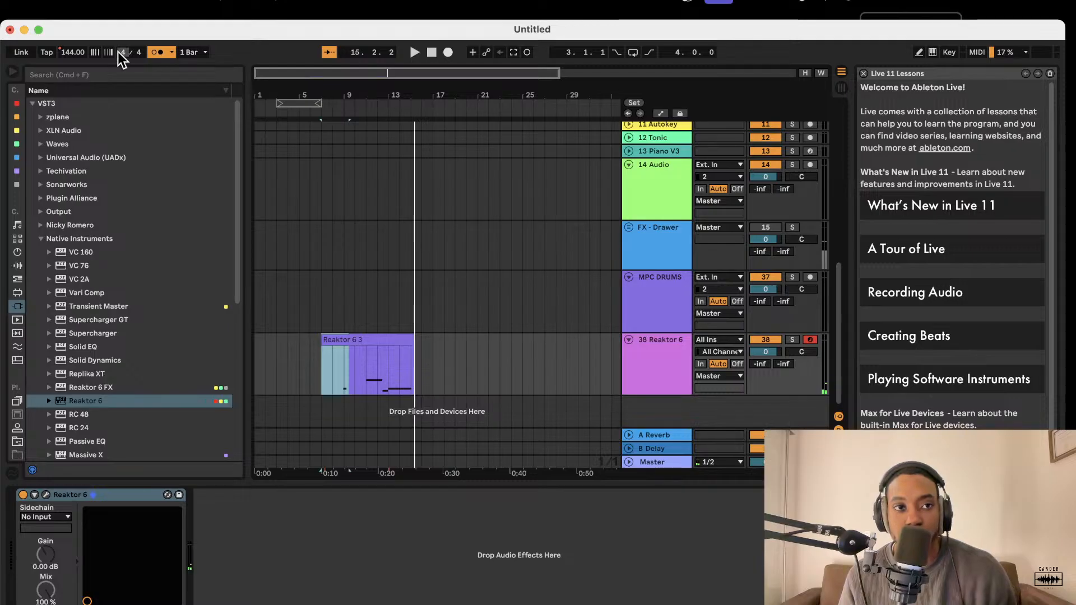
Show the song tempo automation on the Master track
right_click(64, 51)
left_click(112, 61)
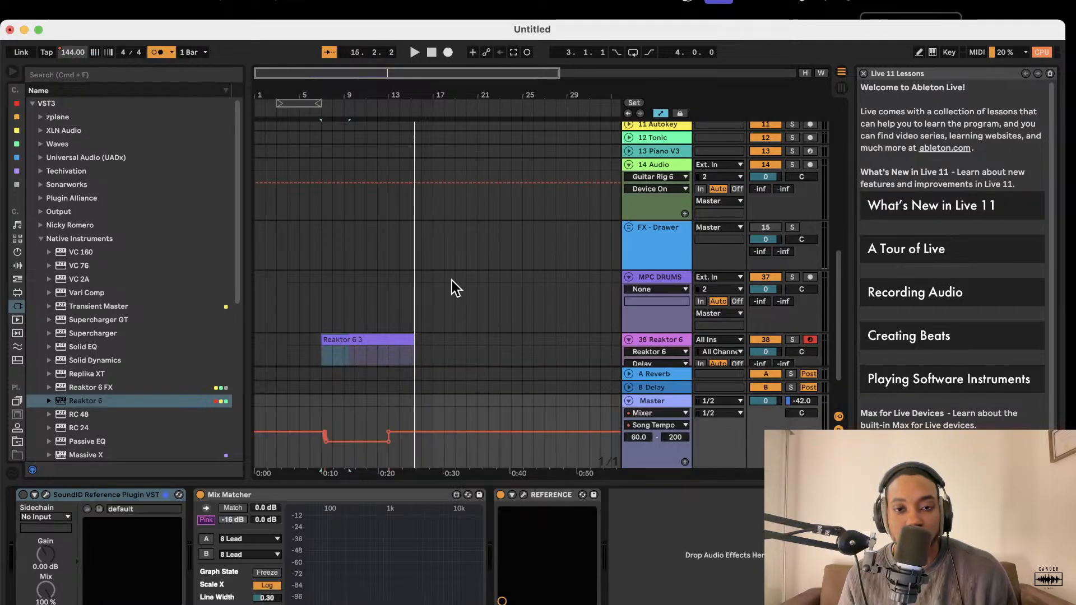
scroll(436, 333, "up", 10)
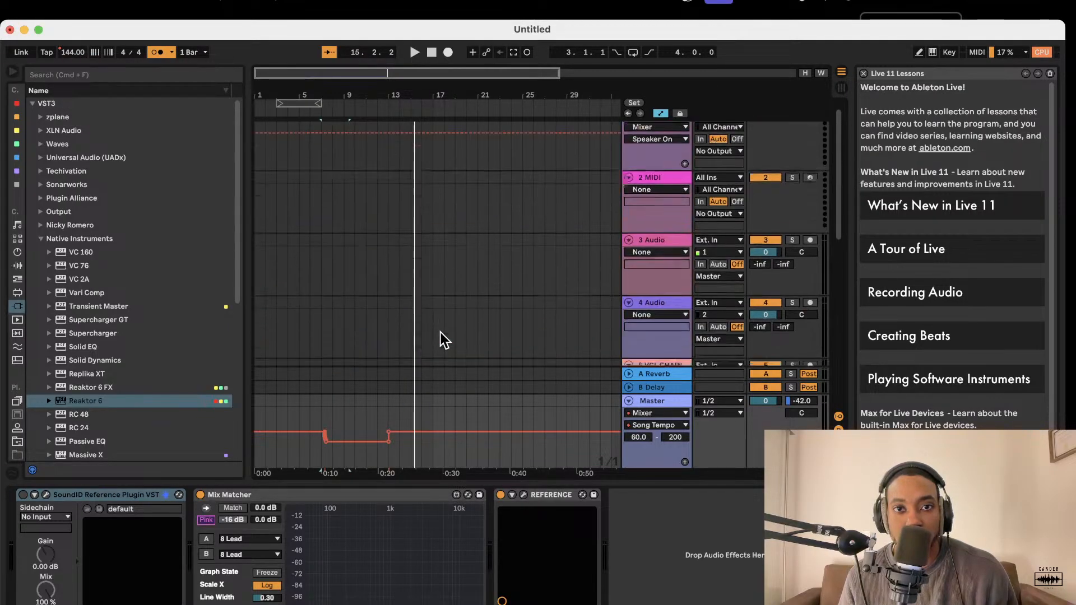
scroll(438, 332, "down", 12)
scroll(434, 332, "right", 5)
scroll(381, 343, "left", 5)
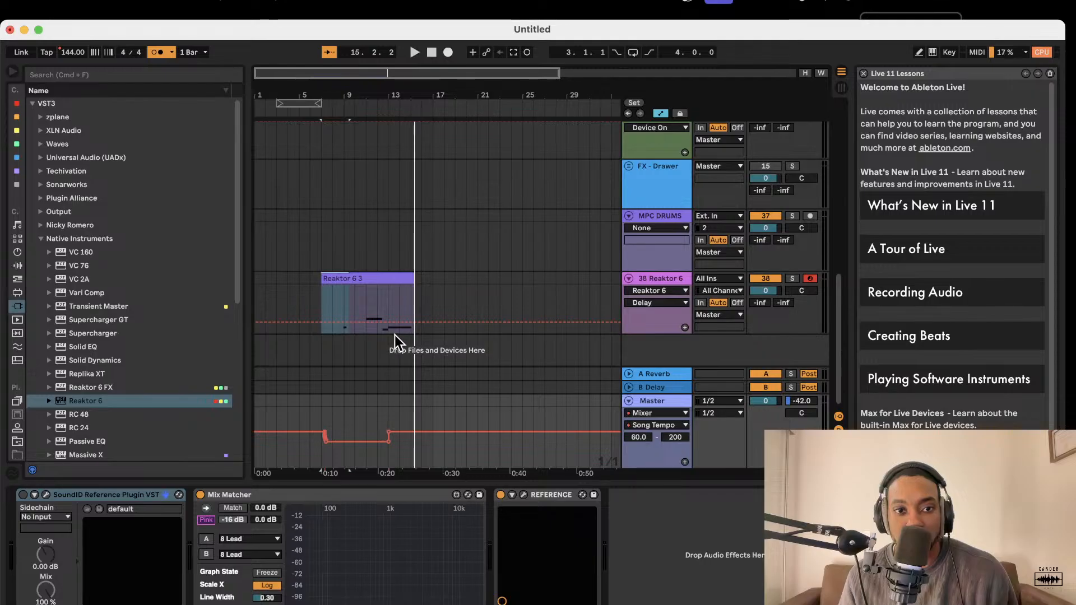
scroll(395, 336, "right", 1)
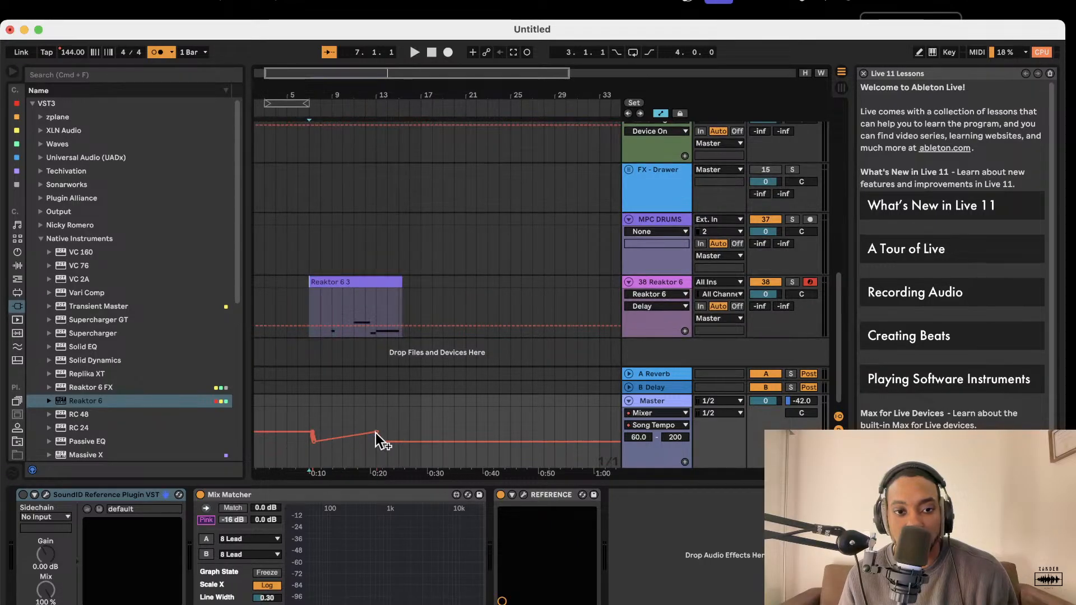
Delete the Master track's song tempo automation points, selecting the range from bar 6 to bar 11
left_click_drag(378, 442, 353, 420)
right_click(309, 433)
left_click(295, 418)
right_click(332, 428)
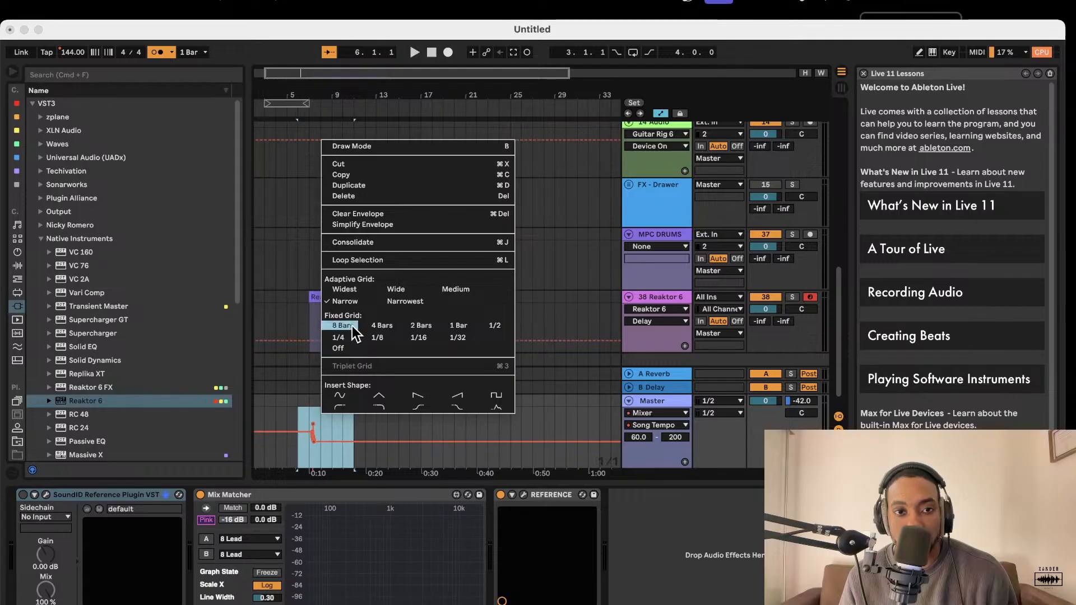
left_click(362, 196)
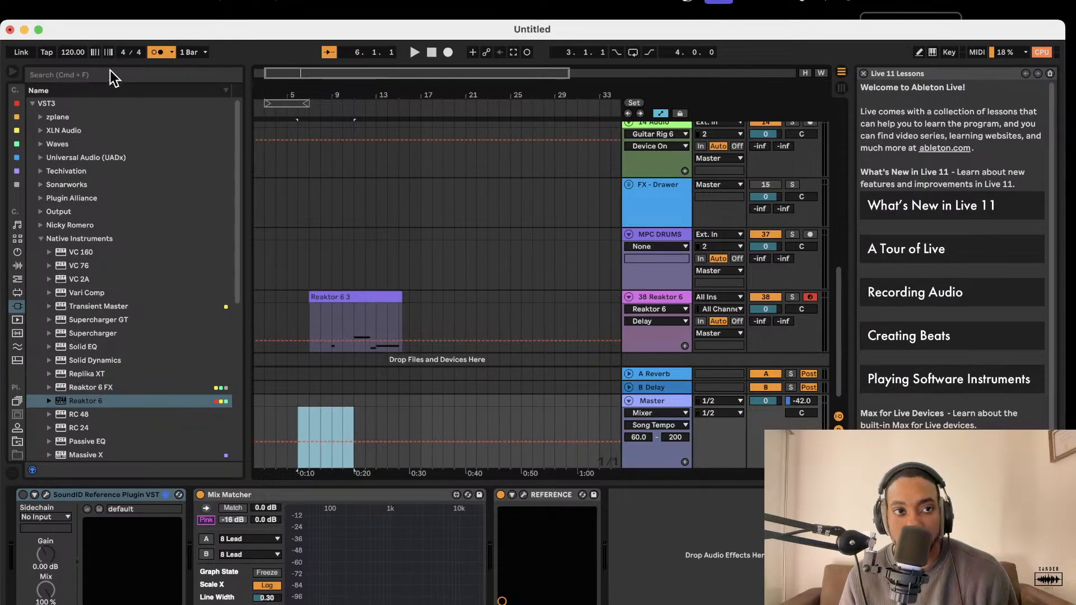
Play the recorded Reaktor 6 clip, hide the automation, and trim the clip's start to bar 11
left_click(325, 293)
key("space")
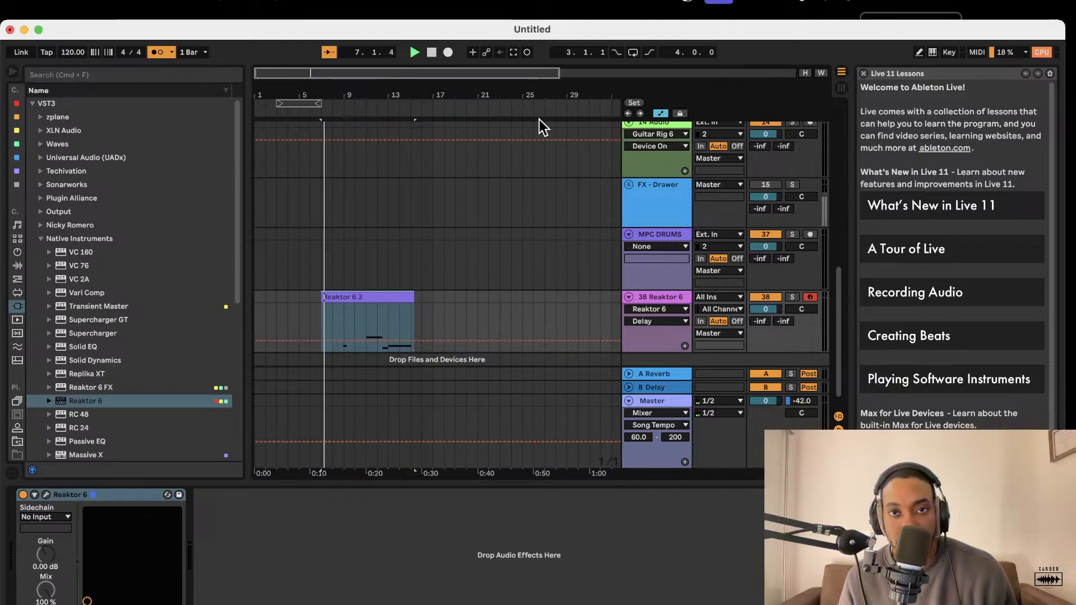
left_click(661, 113)
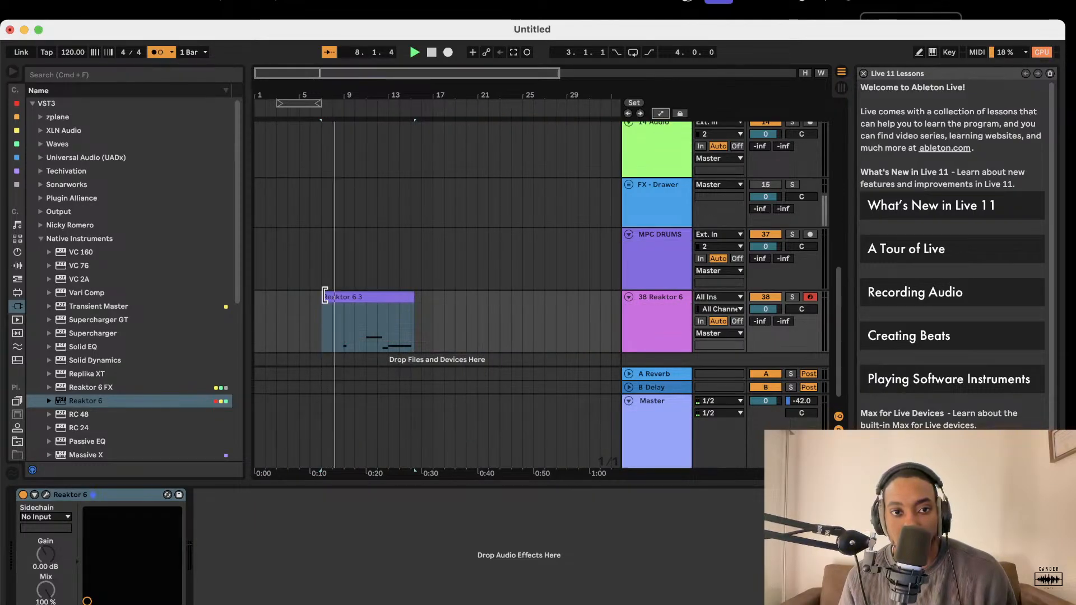
left_click_drag(323, 296, 364, 296)
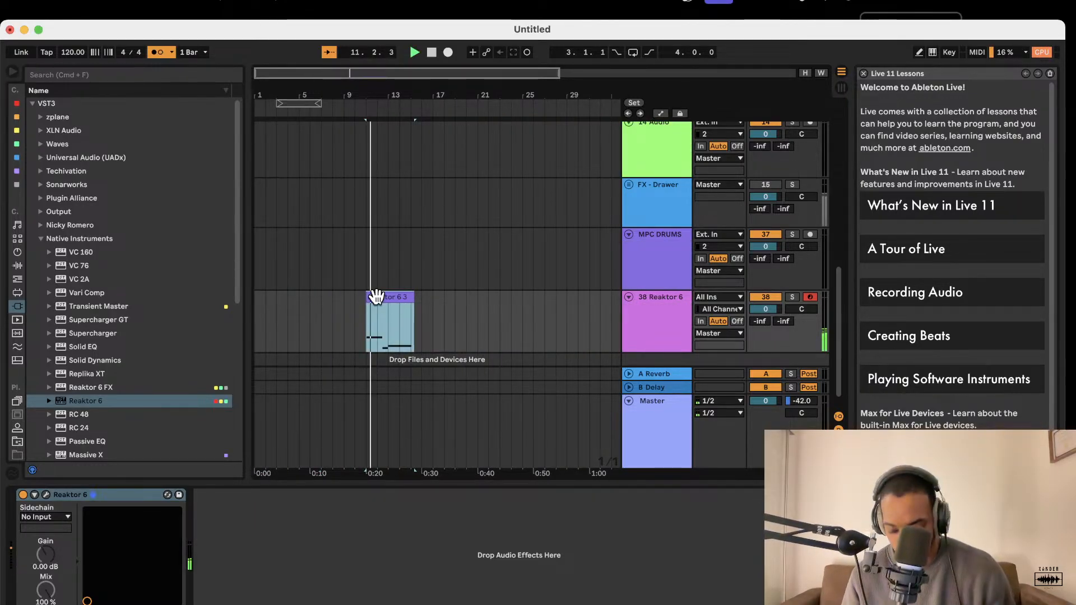
Try duplicating the trimmed Reaktor 6 clip directly after itself, and stop playback
key("super+d")
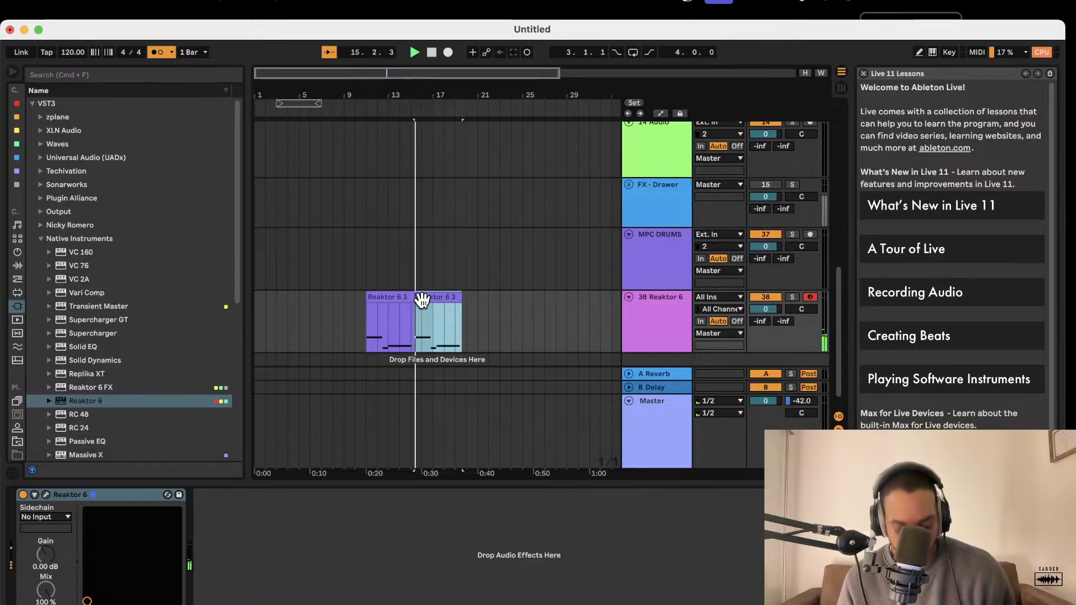
key("super+z")
key("space")
Trim the end of the Reaktor 6 clip to bar 15 so it spans exactly four bars
scroll(413, 296, "down", 1)
scroll(408, 287, "up", 2)
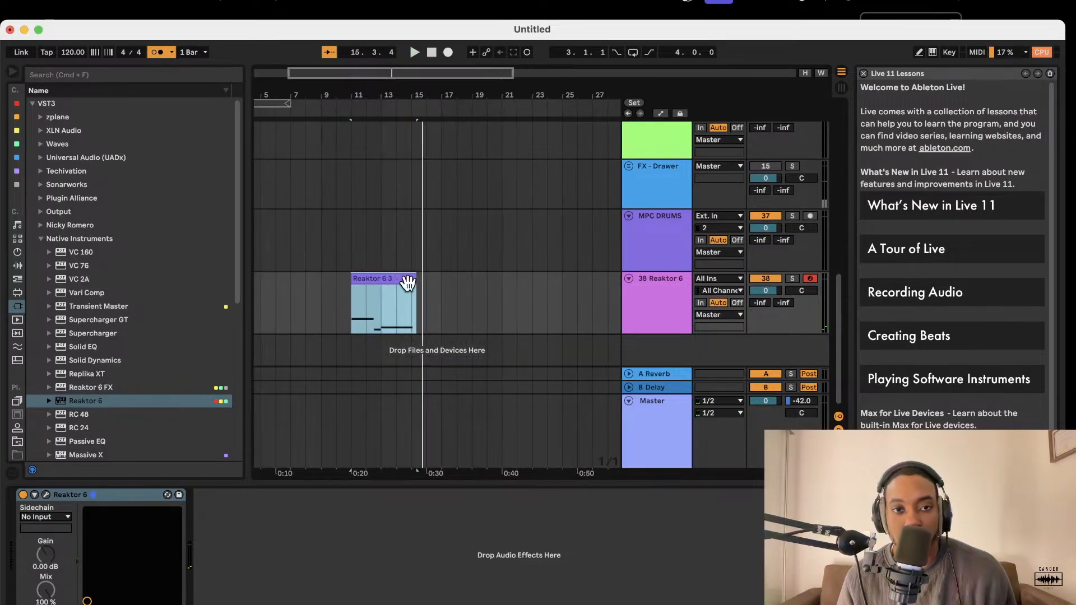
scroll(411, 284, "up", 3)
left_click_drag(411, 273, 406, 273)
scroll(411, 288, "down", 4)
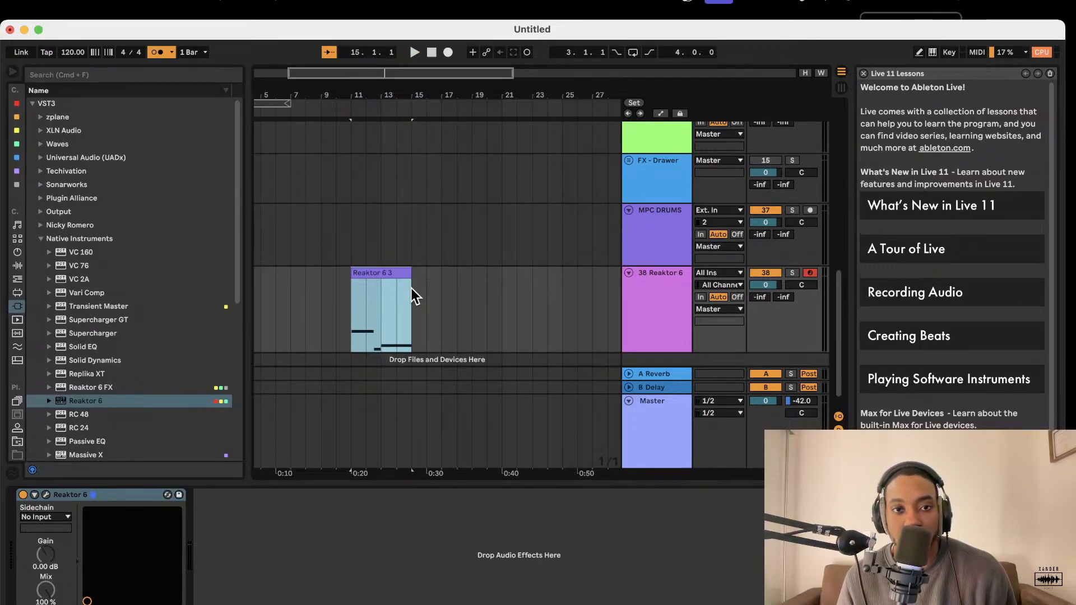
scroll(394, 273, "up", 4)
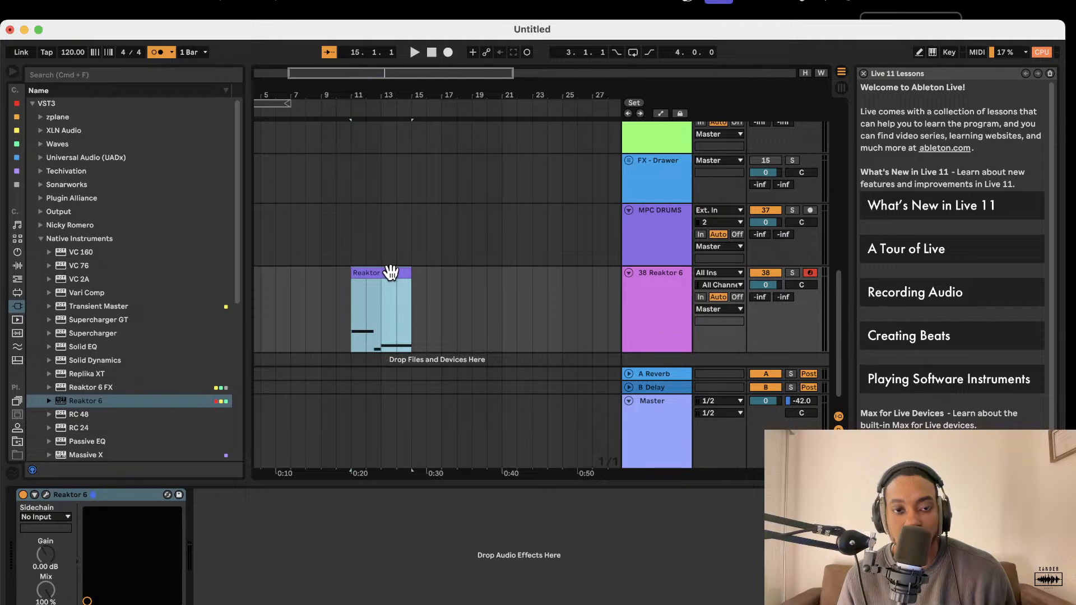
Duplicate the four-bar Reaktor 6 clip and play both copies in an eight-bar loop starting at bar 11
key("super+d")
scroll(430, 282, "down", 3)
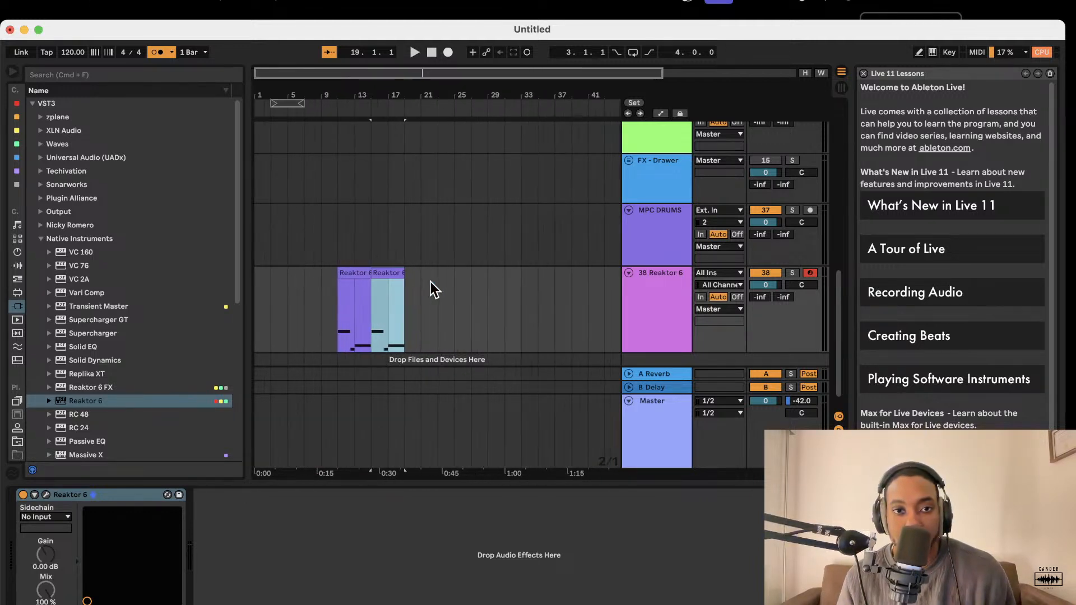
left_click_drag(405, 279, 339, 277)
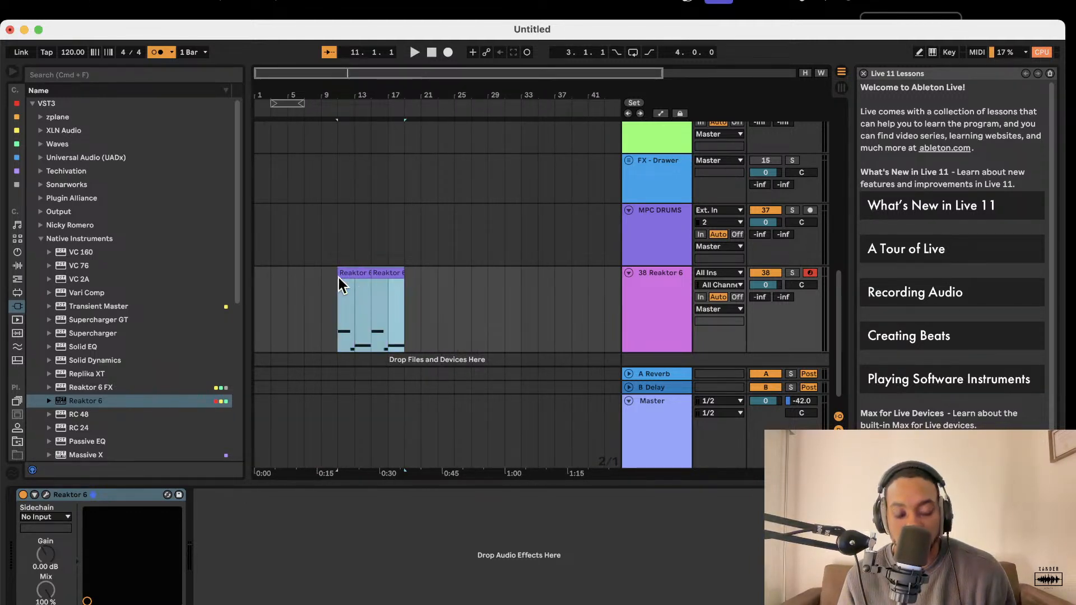
key("super+l")
key("space")
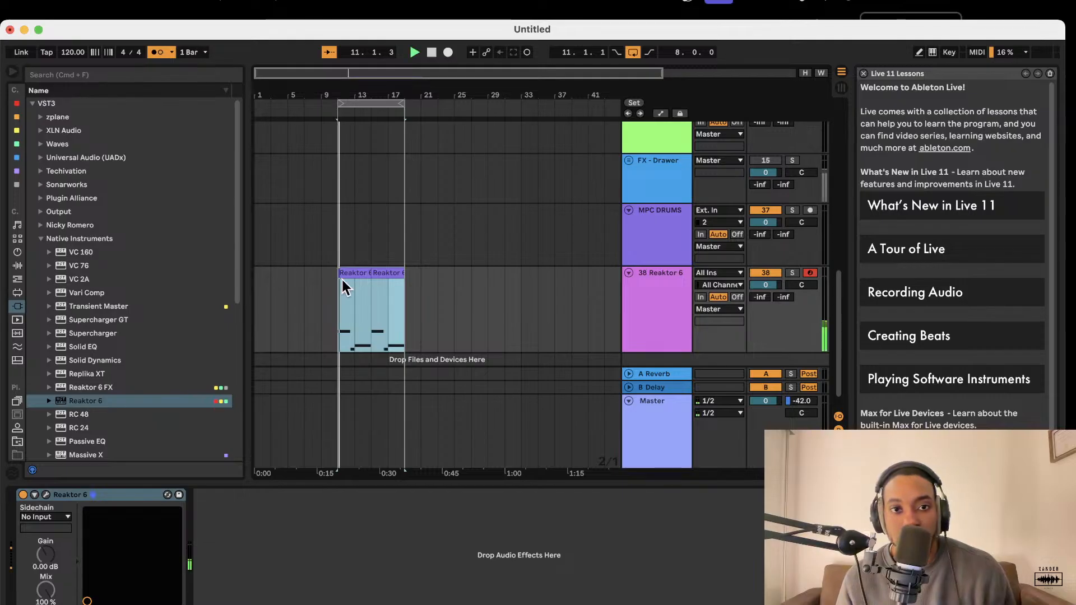
Consolidate the two adjacent four-bar Reaktor 6 clips into a single eight-bar clip starting at bar 11
scroll(387, 277, "right", 3)
scroll(386, 278, "down", 1)
key("super+j")
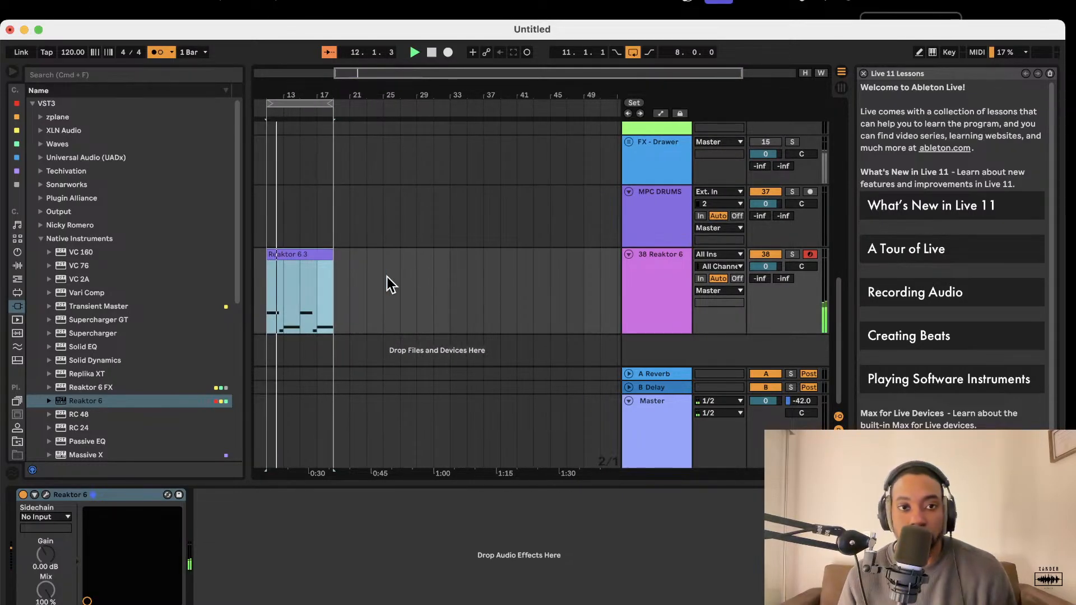
scroll(388, 277, "left", 3)
scroll(402, 287, "up", 1)
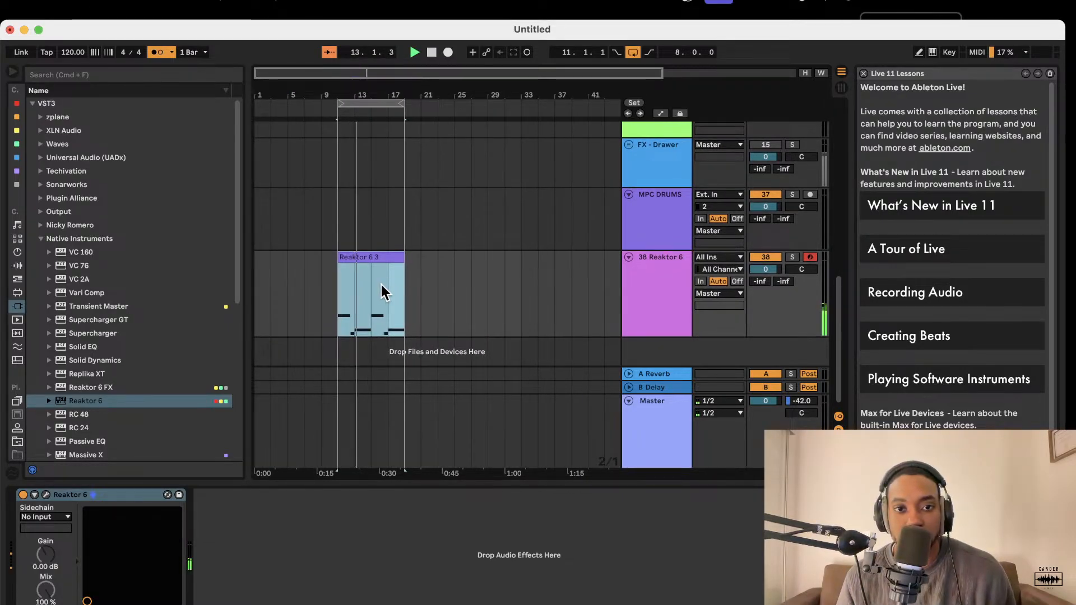
scroll(365, 241, "up", 10)
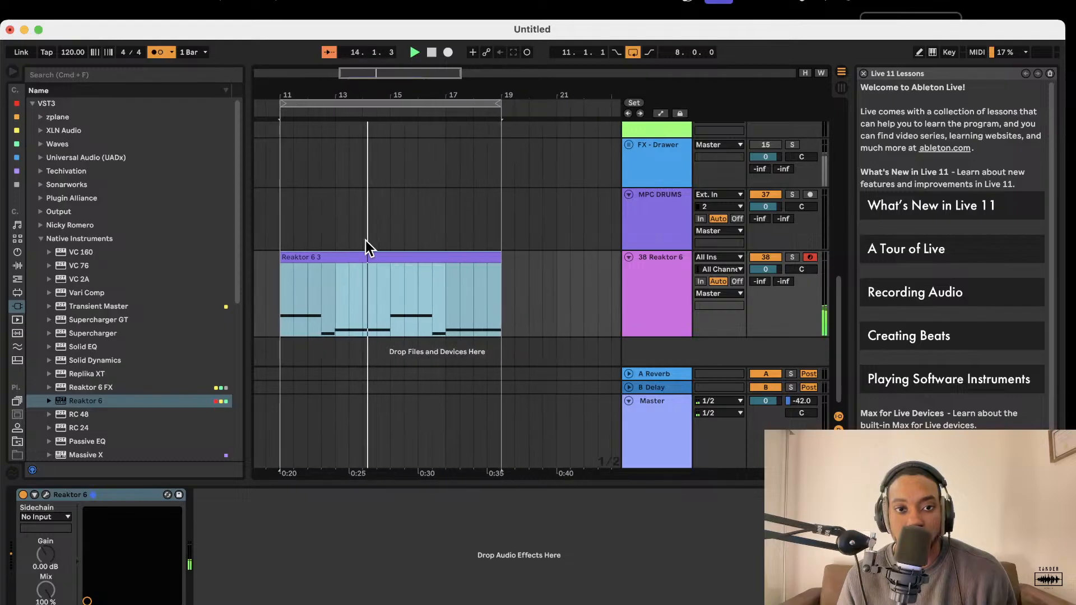
scroll(368, 241, "left", 1)
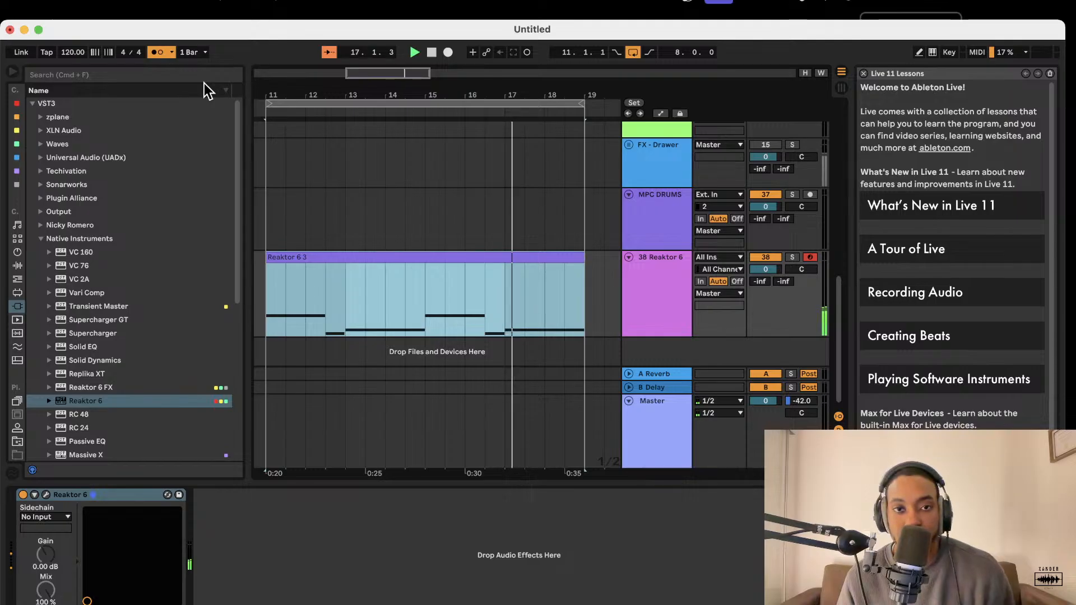
Duplicate the consolidated eight-bar Reaktor 6 clip directly after itself and extend the loop to 16 bars to cover both copies
key("super+d")
key("minus")
key("minus")
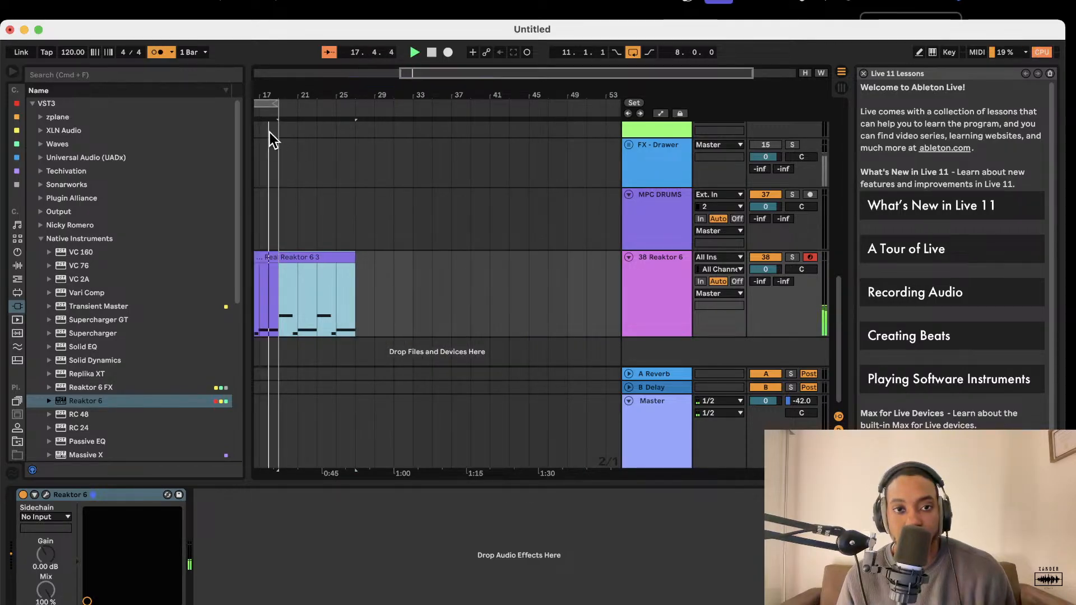
left_click_drag(276, 104, 357, 106)
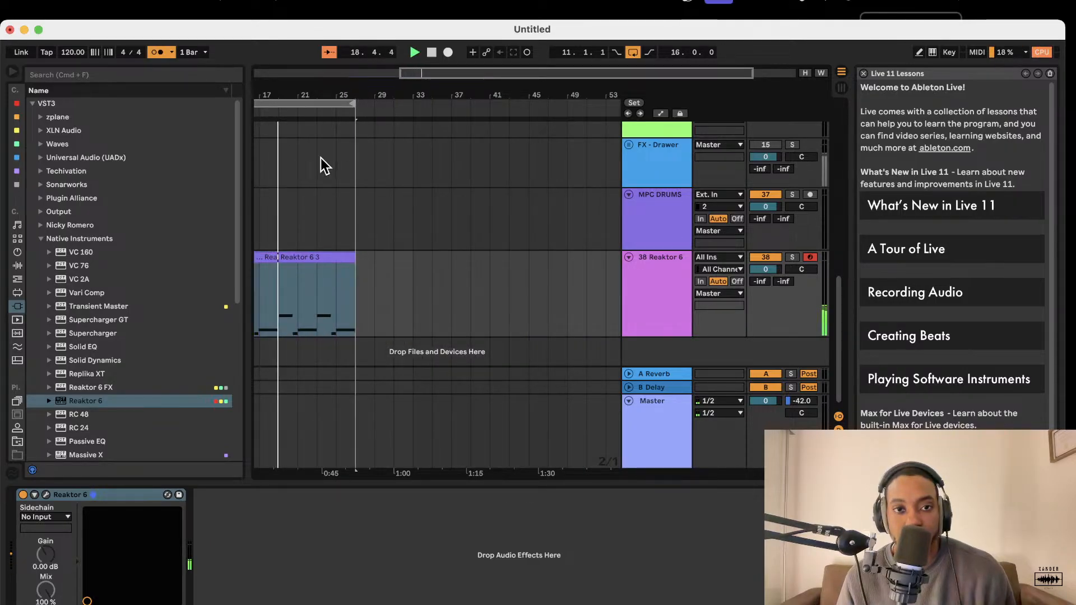
scroll(319, 159, "down", 3)
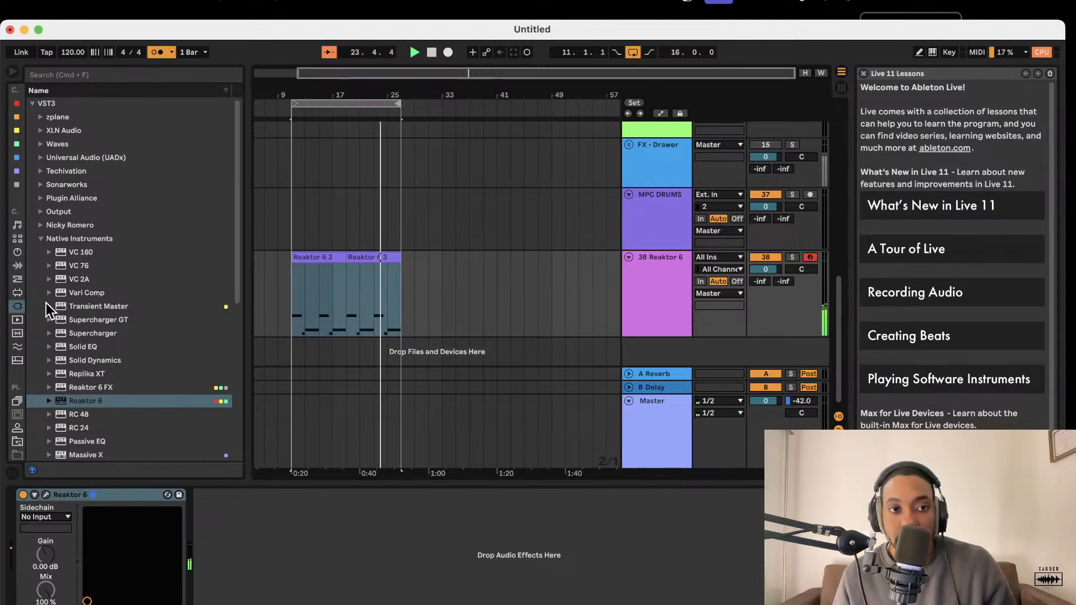
Search the browser's Drums category for "percussion" and load Percussion Core Kit onto a new track below Reaktor 6
left_click(65, 72)
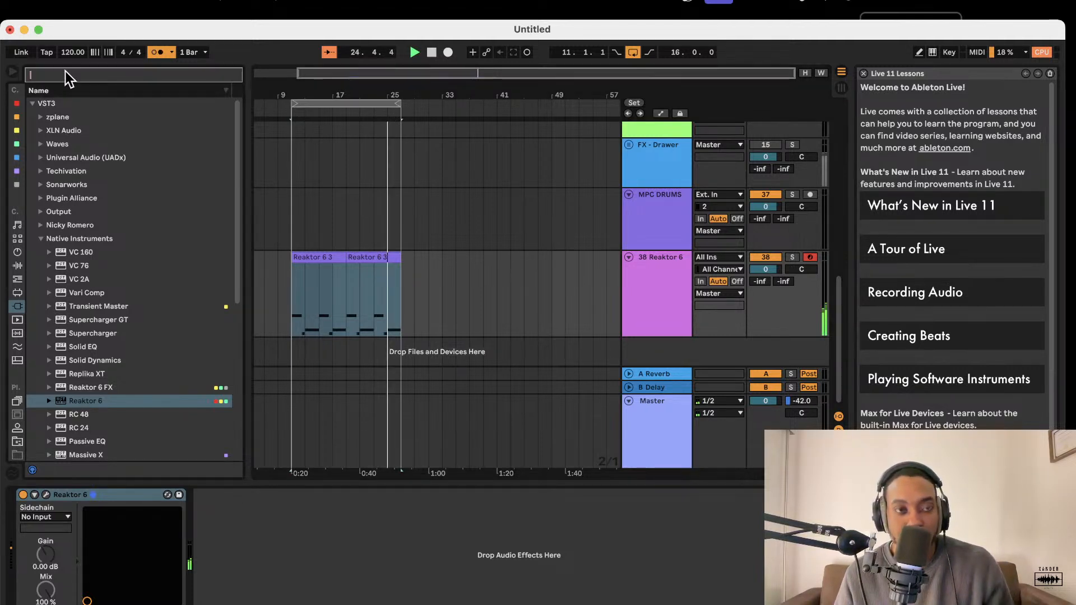
type("oer")
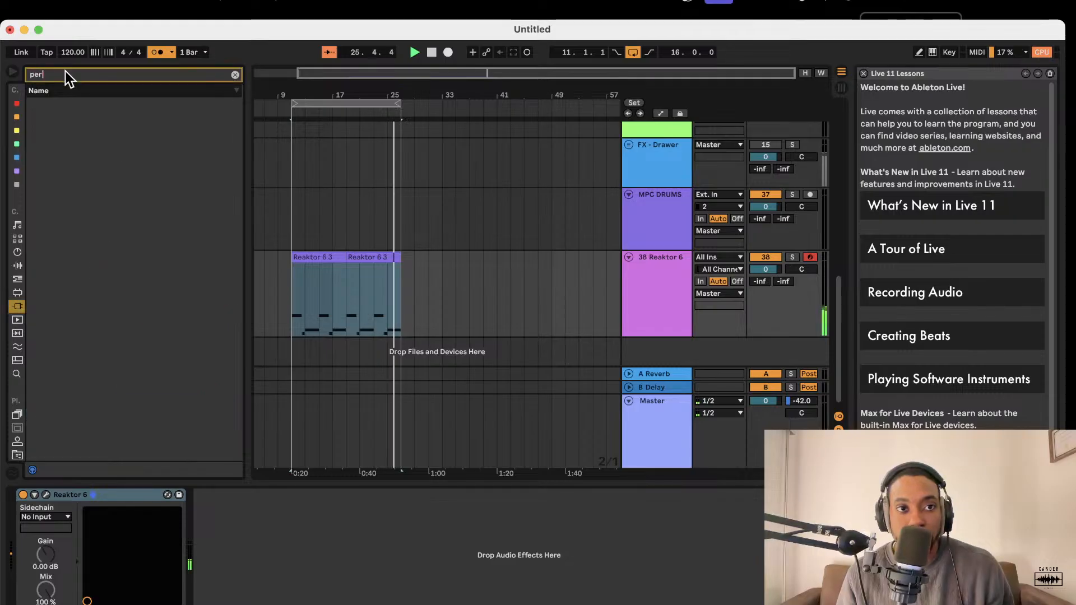
type("ciu")
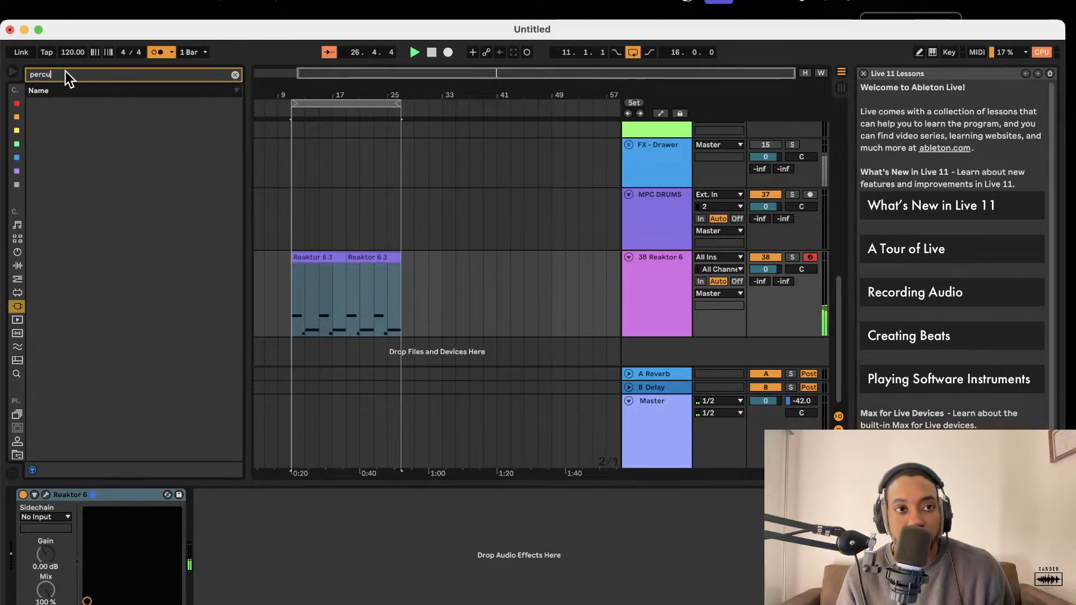
type("ssion")
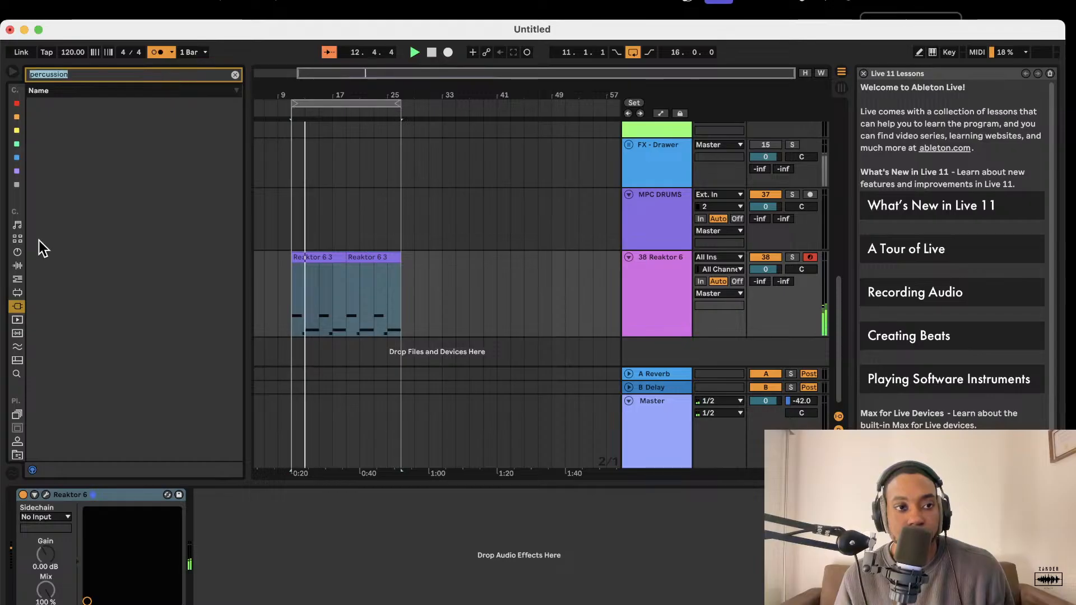
left_click(18, 239)
left_click(17, 252)
left_click(17, 227)
left_click(17, 239)
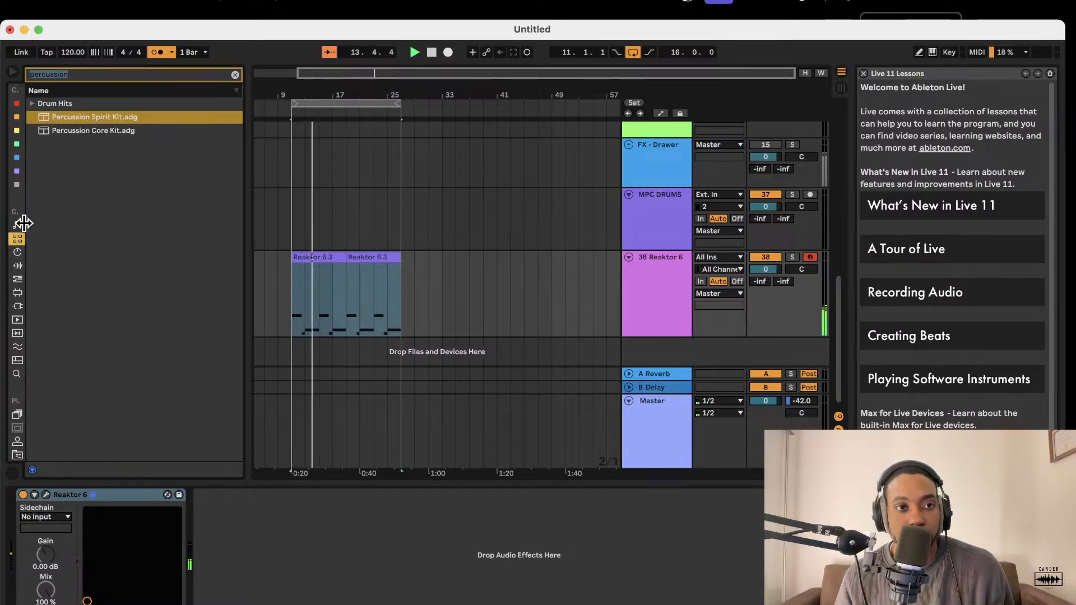
left_click(56, 130)
left_click_drag(652, 354, 651, 354)
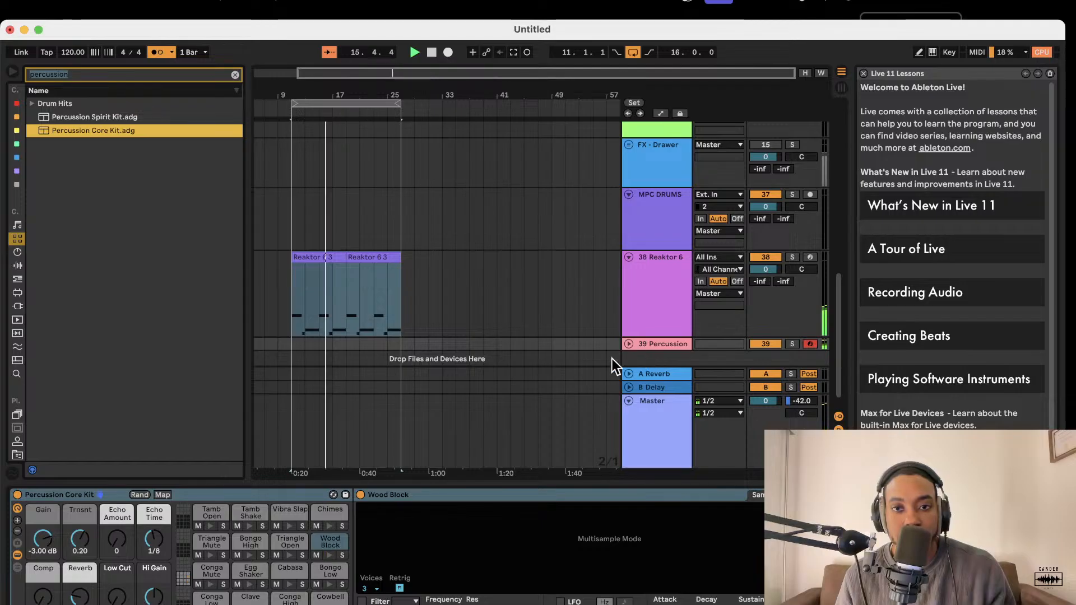
Unfold the Percussion track, lower its volume to -7.9 dB, and capture the part just played as a MIDI clip
left_click(628, 343)
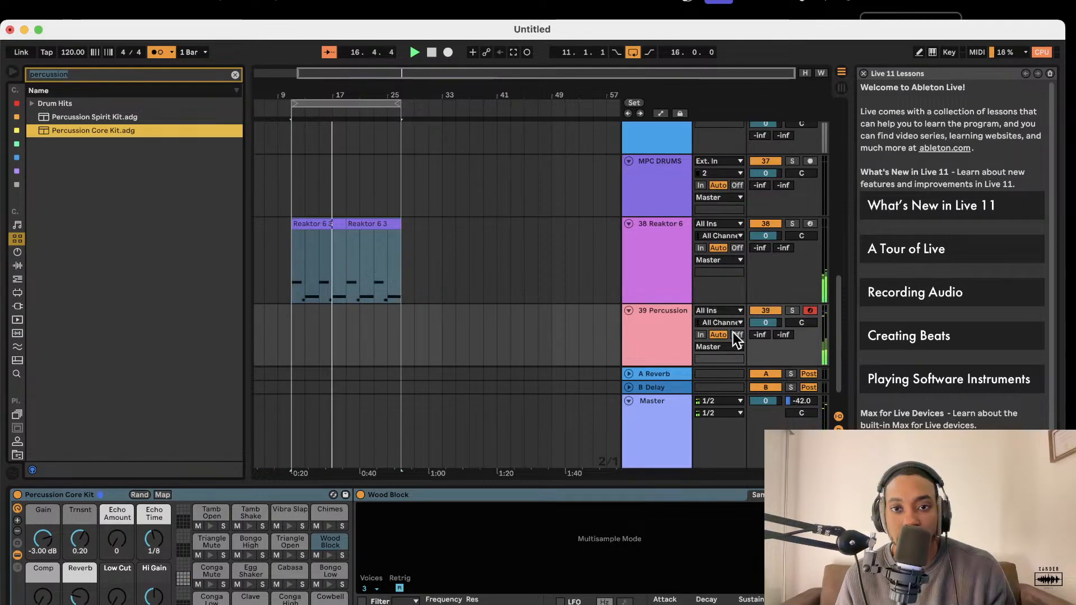
left_click_drag(769, 324, 769, 347)
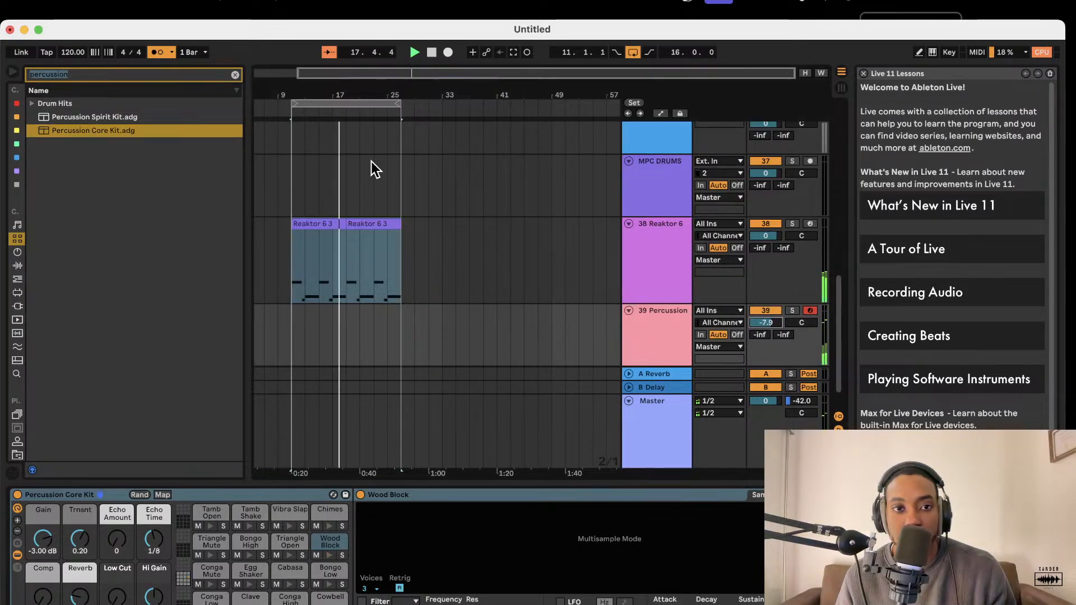
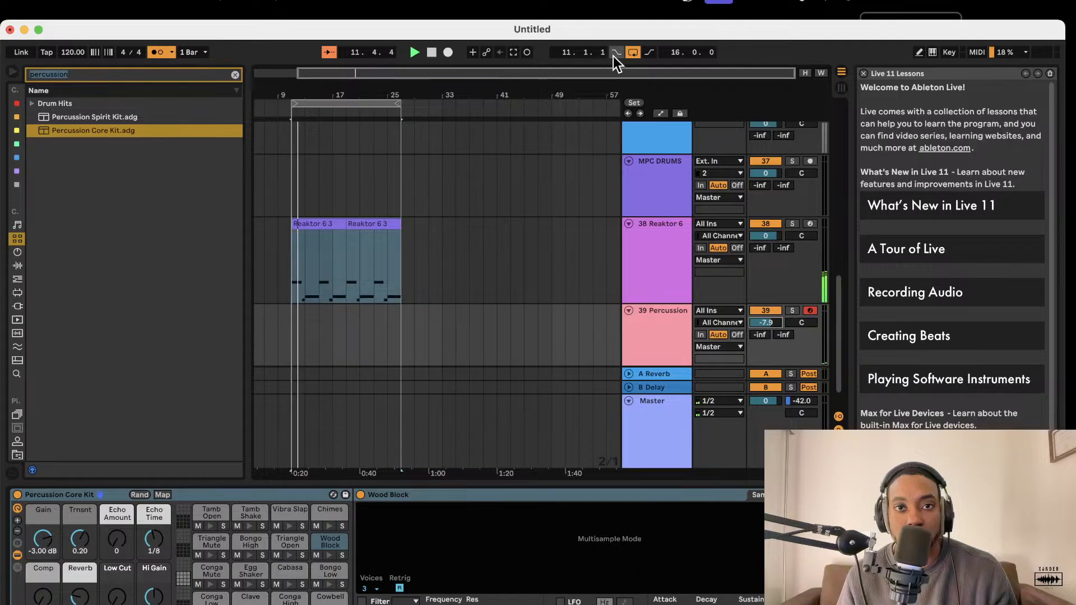
left_click(514, 52)
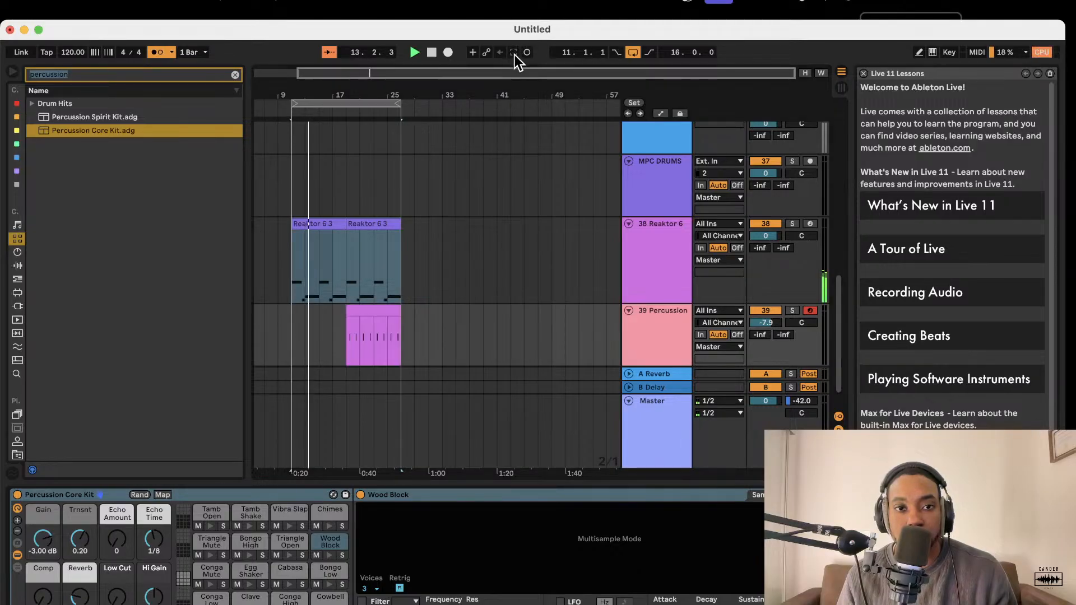
Copy the Percussion clip to bar 11 so percussion spans the whole loop, and play the loop from its start
left_click(356, 310)
key("space")
left_click(371, 331)
left_click(371, 314)
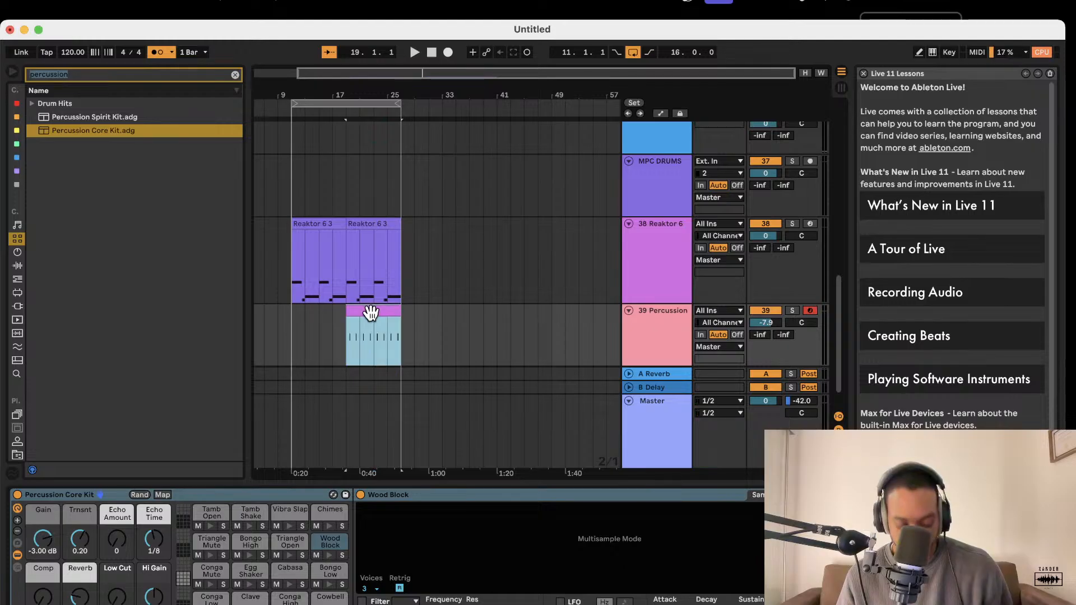
left_click_drag(394, 312, 313, 318)
left_click(278, 319)
key("space")
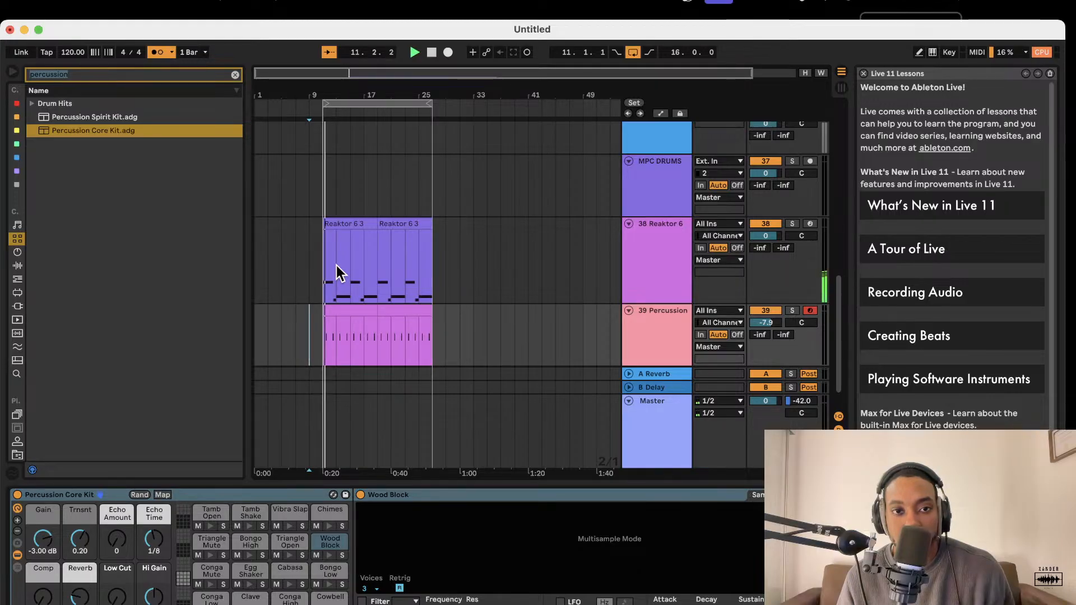
Set the 39 Percussion track's volume to -11.1 dB and its send to the A Reverb return to -28.0 dB
left_click_drag(758, 324, 787, 358)
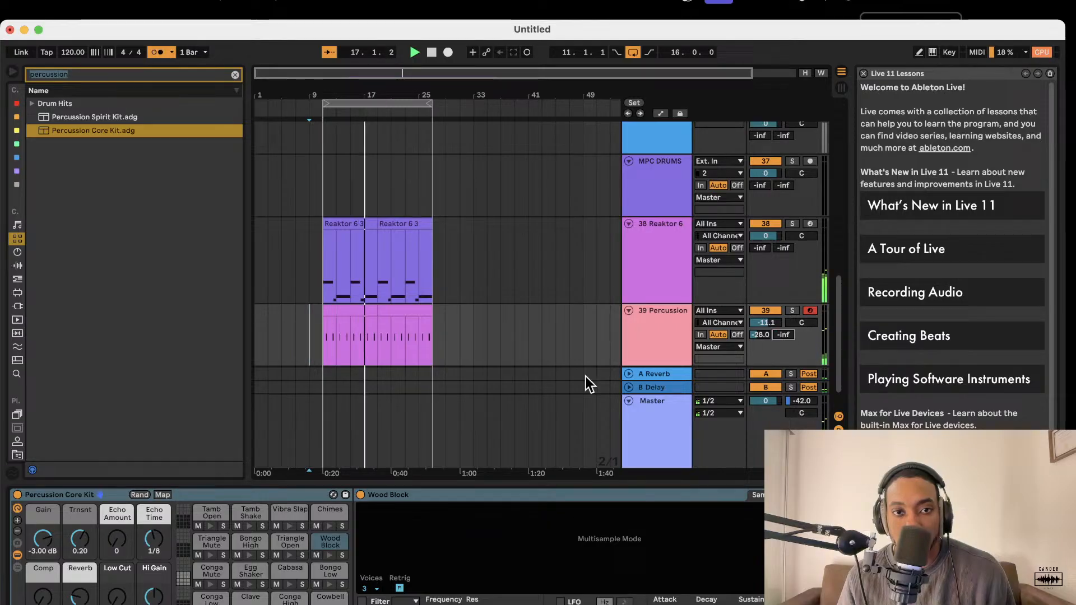
Quantize all Wood Block notes in the first Percussion clip and restart playback
left_click(365, 320)
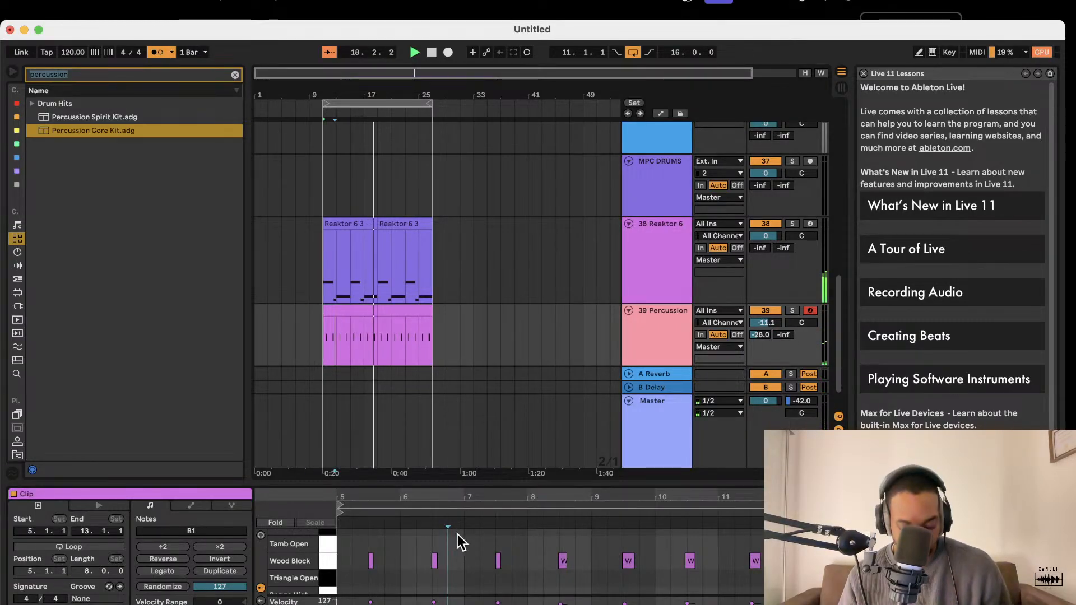
left_click(457, 532)
key("space")
key("space")
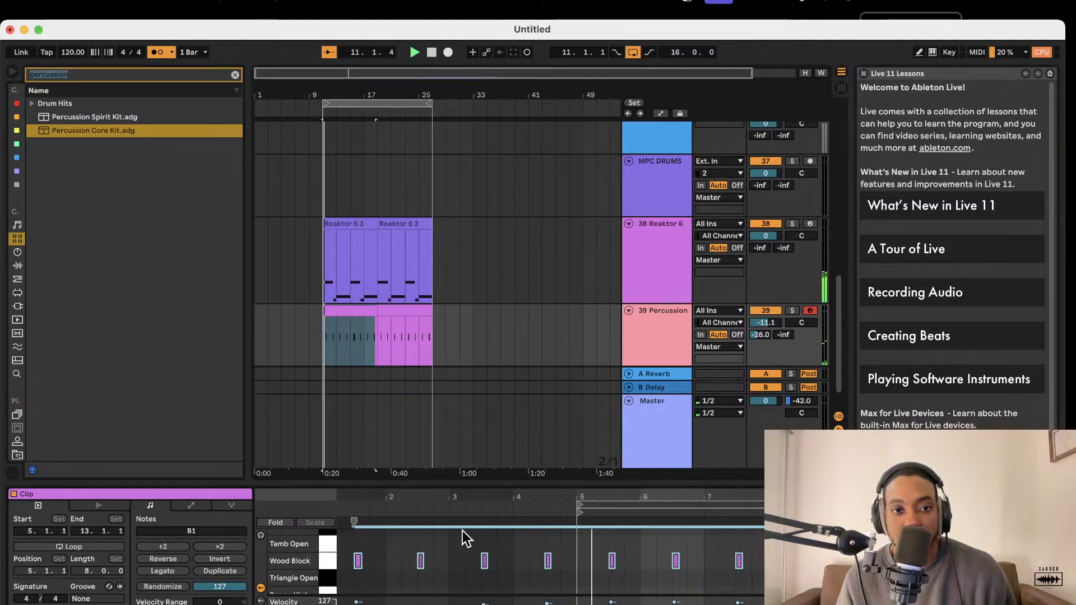
left_click(393, 322)
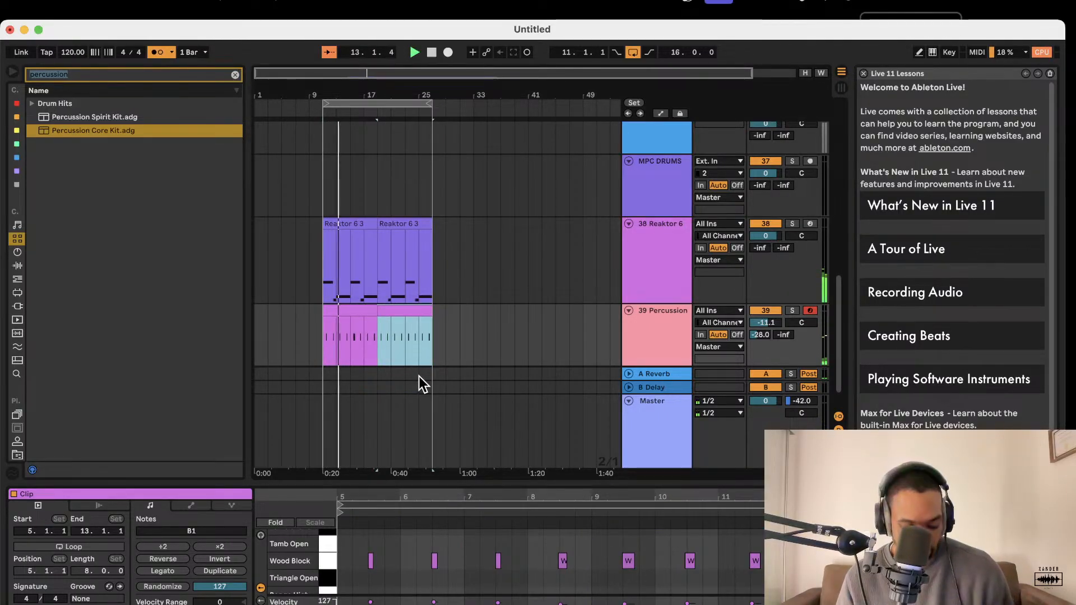
key("super+a")
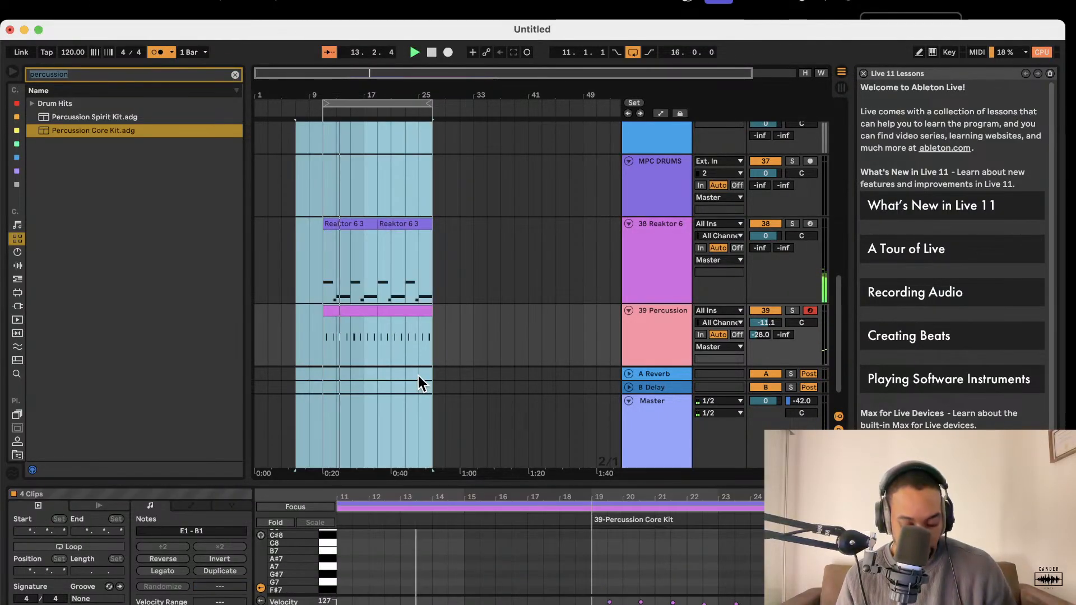
left_click(458, 336)
left_click_drag(425, 331, 372, 314)
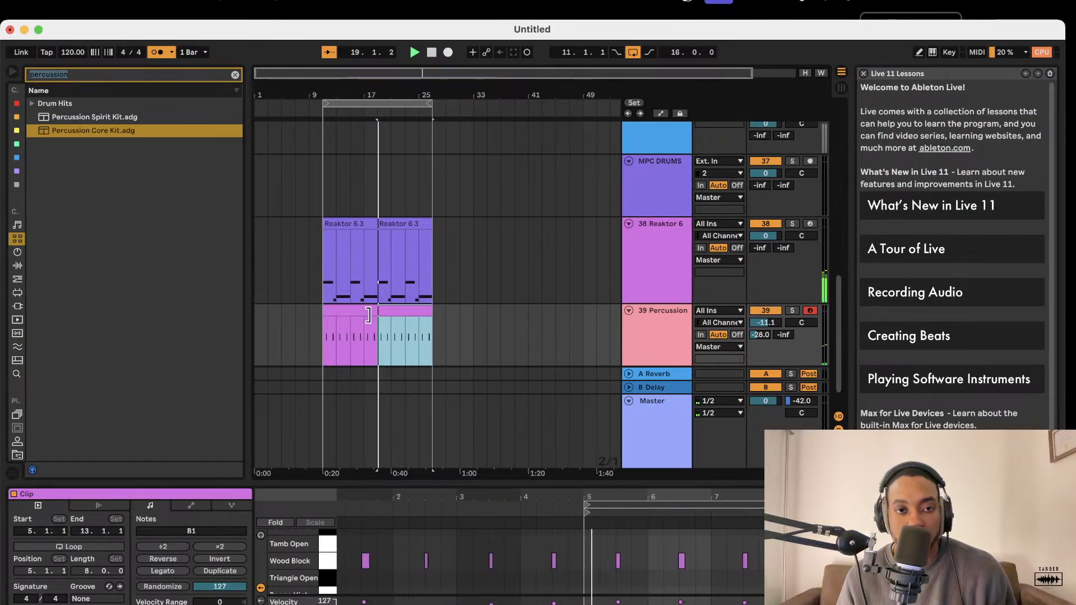
left_click(354, 312)
Quantize all Wood Block notes in the second Percussion clip, restart playback and clear the clip selection
left_click(394, 315)
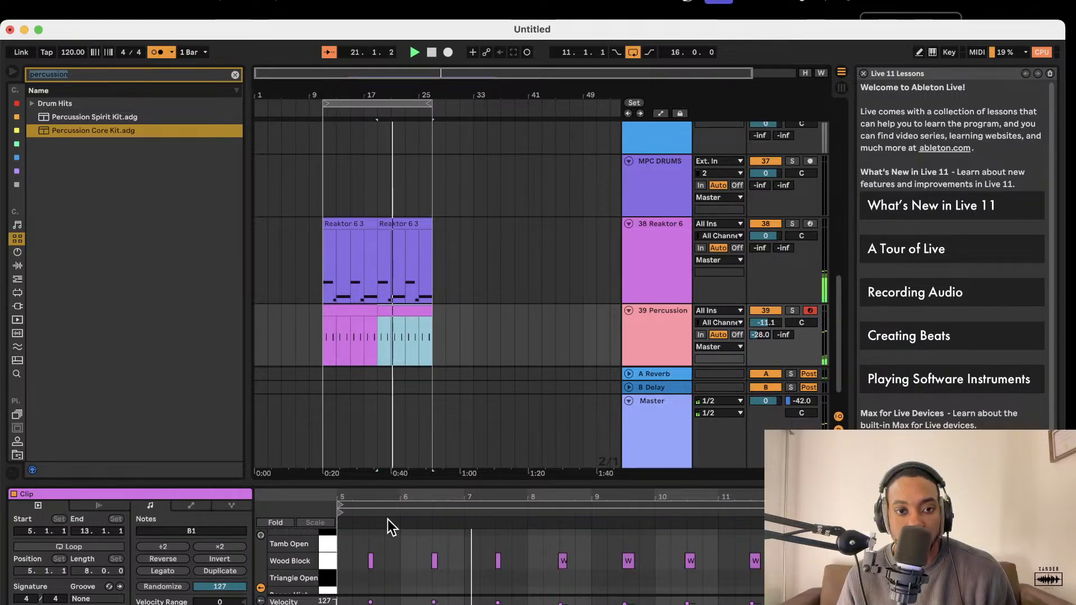
left_click(389, 542)
key("super+a")
key("super+u")
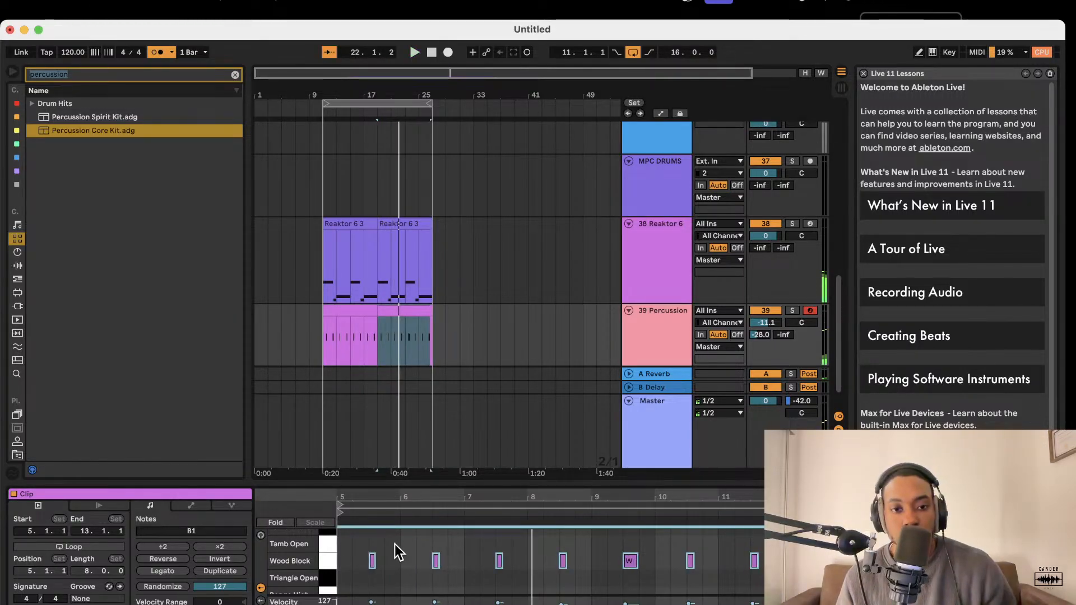
left_click(395, 552)
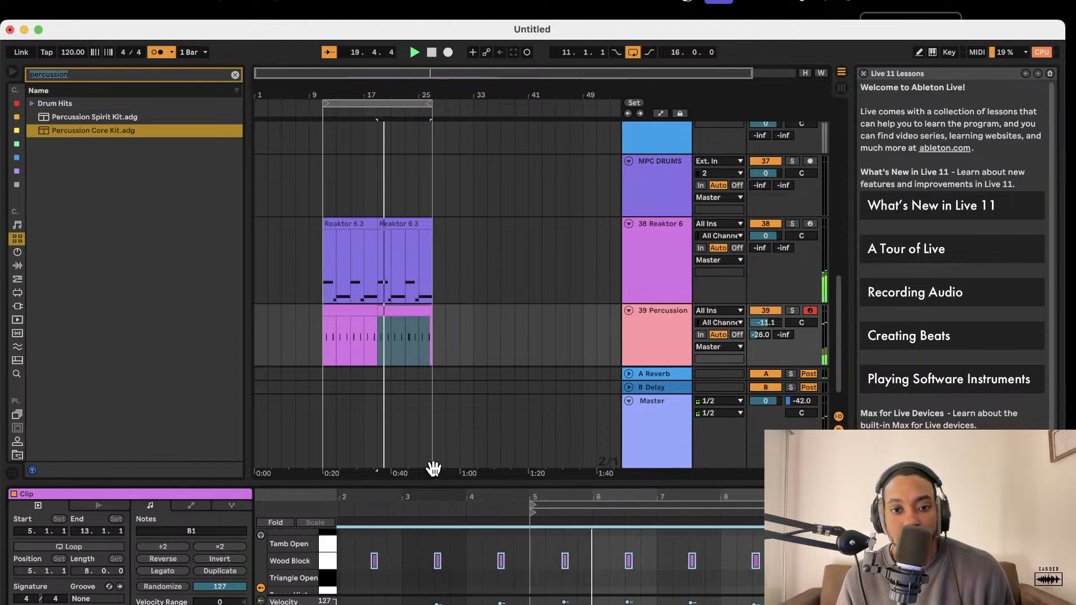
left_click(501, 335)
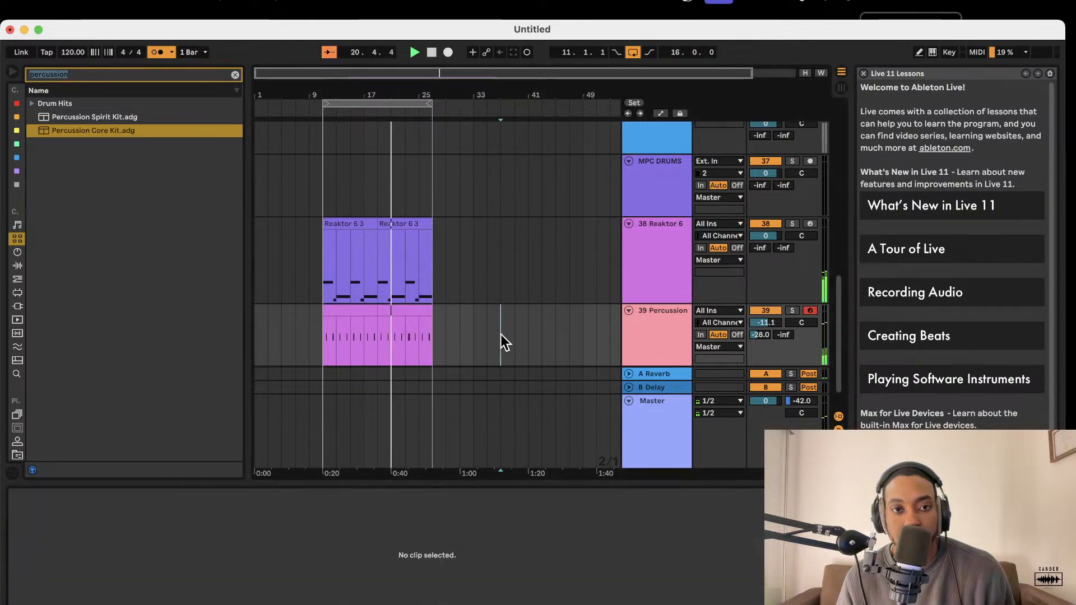
Clear the browser search and copy the TONIC device from the 12 Tonic track
left_click(234, 76)
scroll(664, 163, "up", 5)
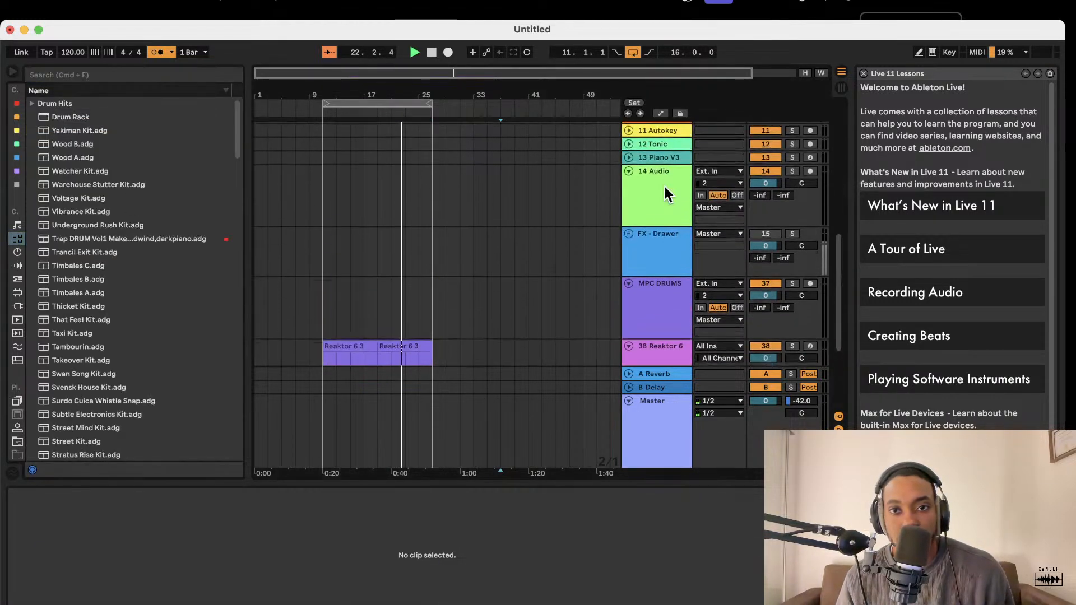
left_click(664, 148)
right_click(68, 495)
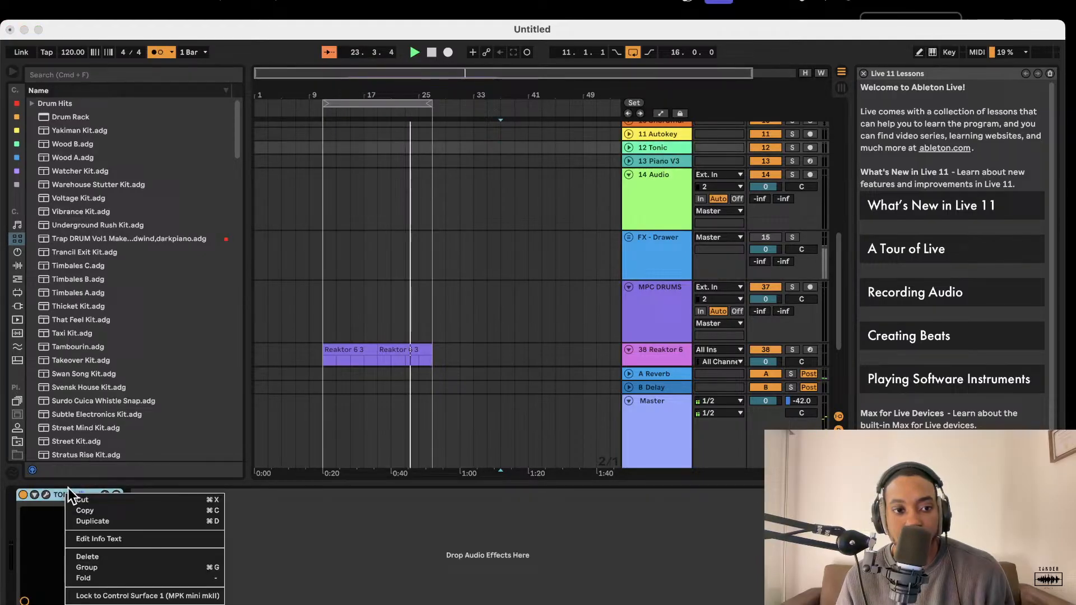
left_click(90, 508)
Paste TONIC after Reaktor 6 on the 38 Reaktor 6 track and check the detected key in its window
scroll(627, 348, "down", 5)
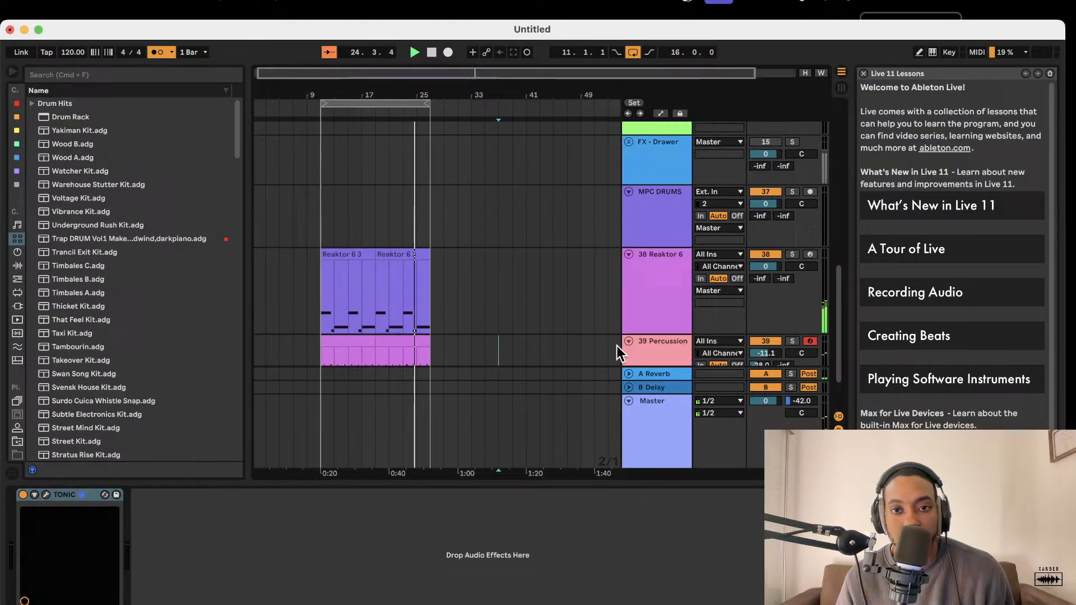
left_click(643, 312)
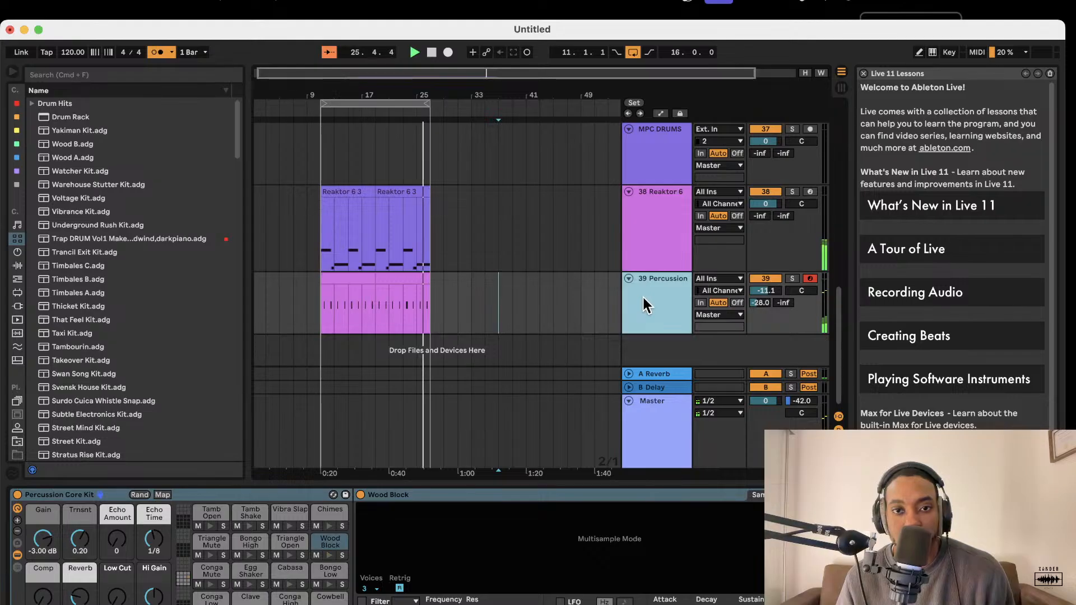
left_click(682, 220)
right_click(393, 522)
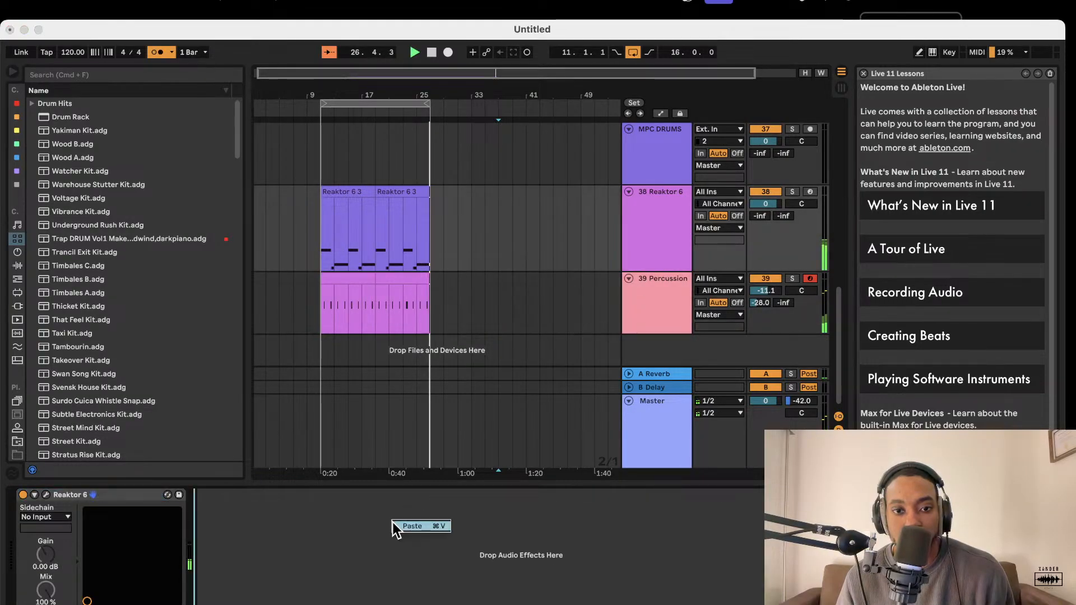
left_click(399, 526)
left_click(225, 494)
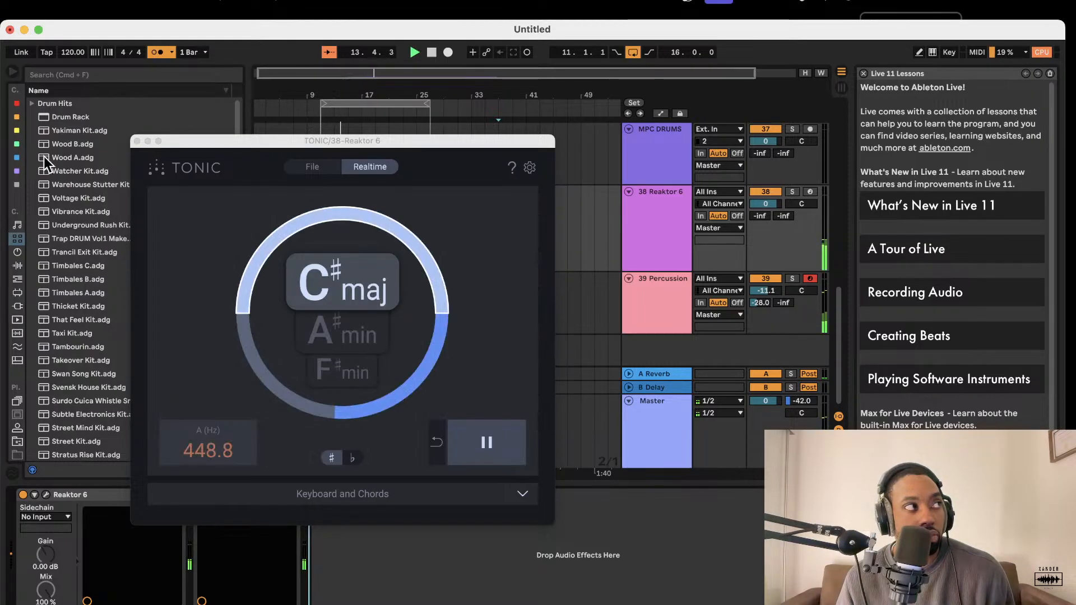
left_click(136, 142)
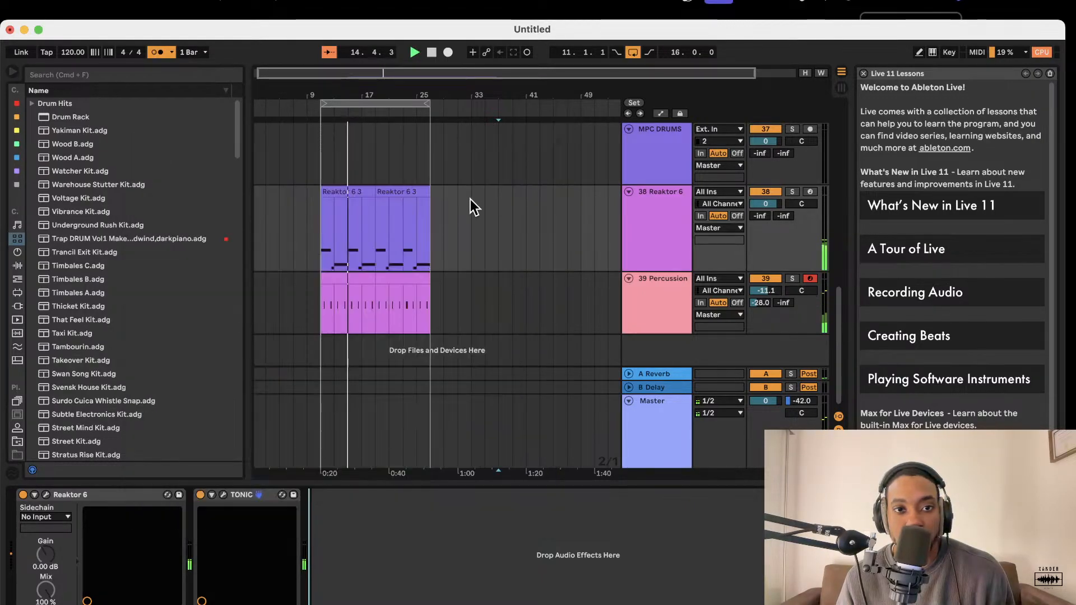
Transpose all notes in the first Reaktor 6 clip down one semitone in an enlarged note editor and restart playback
double_click(355, 188)
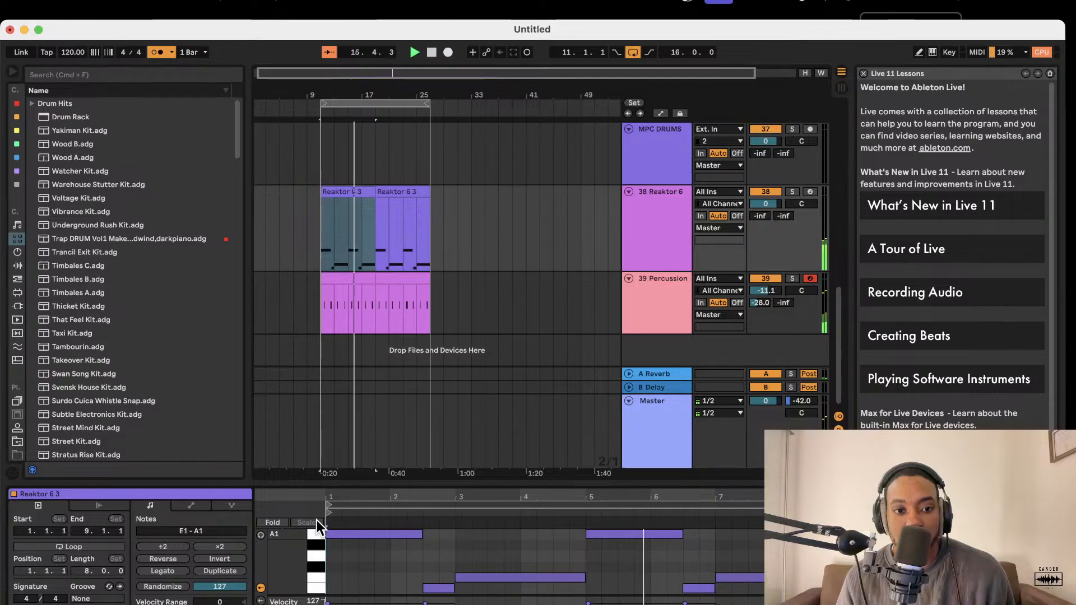
left_click_drag(344, 480, 353, 359)
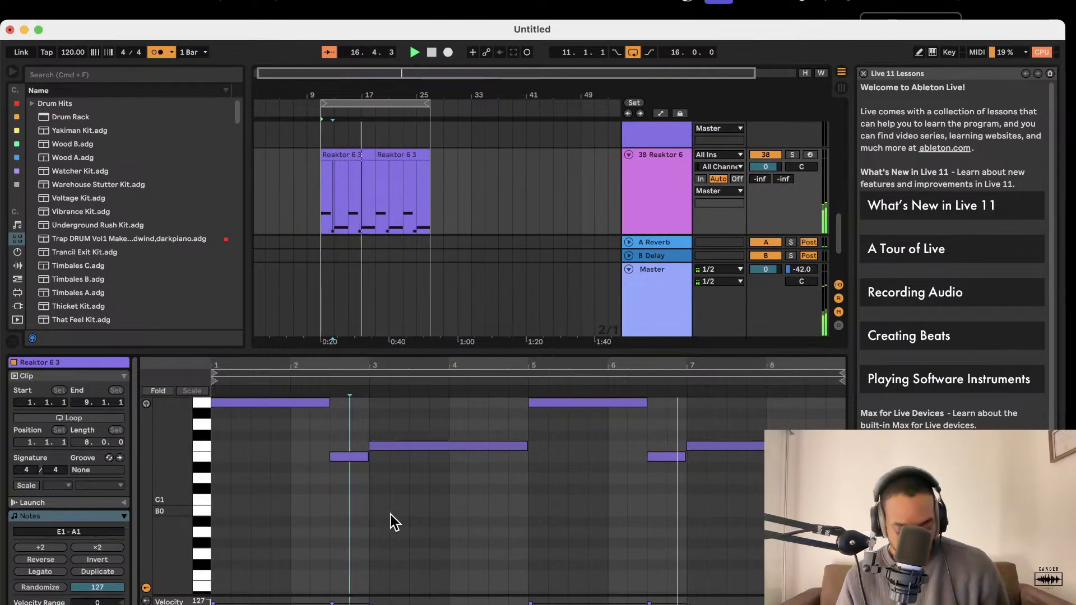
key("super+a")
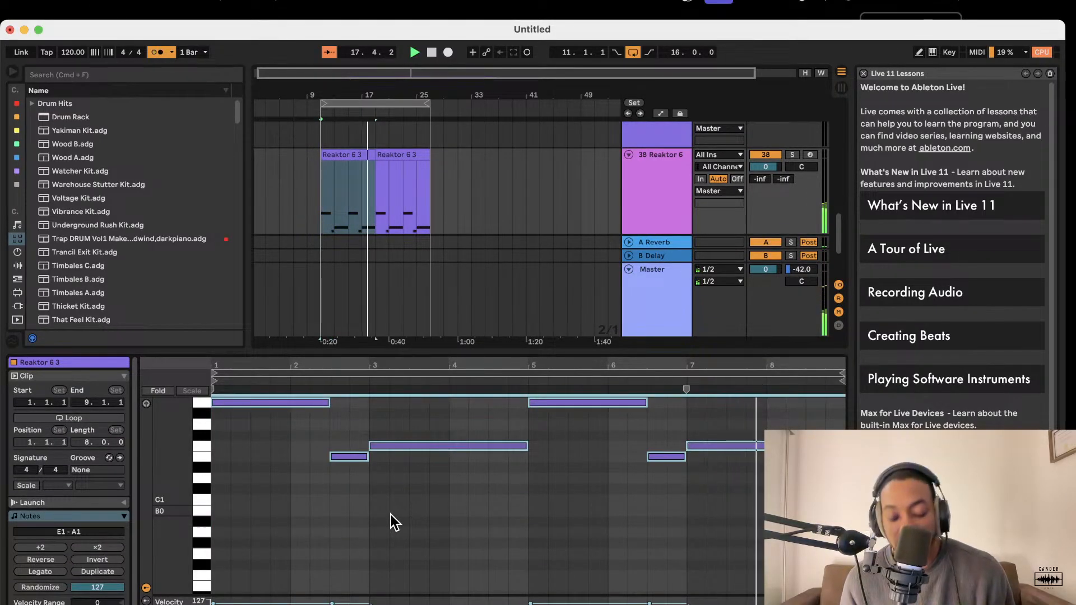
key("Down")
key("space")
key("space")
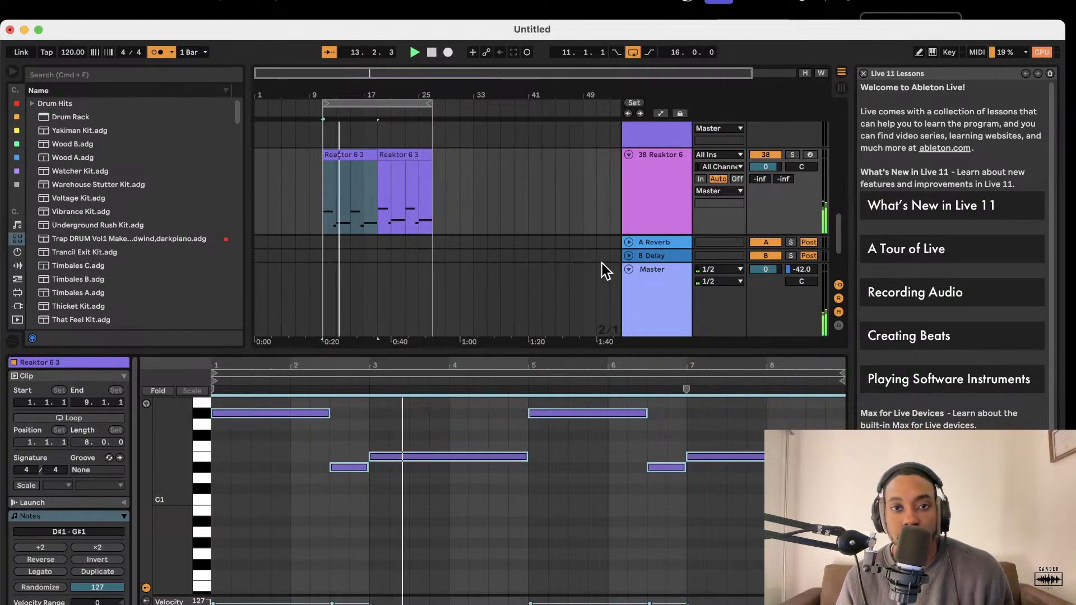
Reopen TONIC on the 38 Reaktor 6 track, reset its key analysis during playback and close its window
scroll(619, 236, "down", 2)
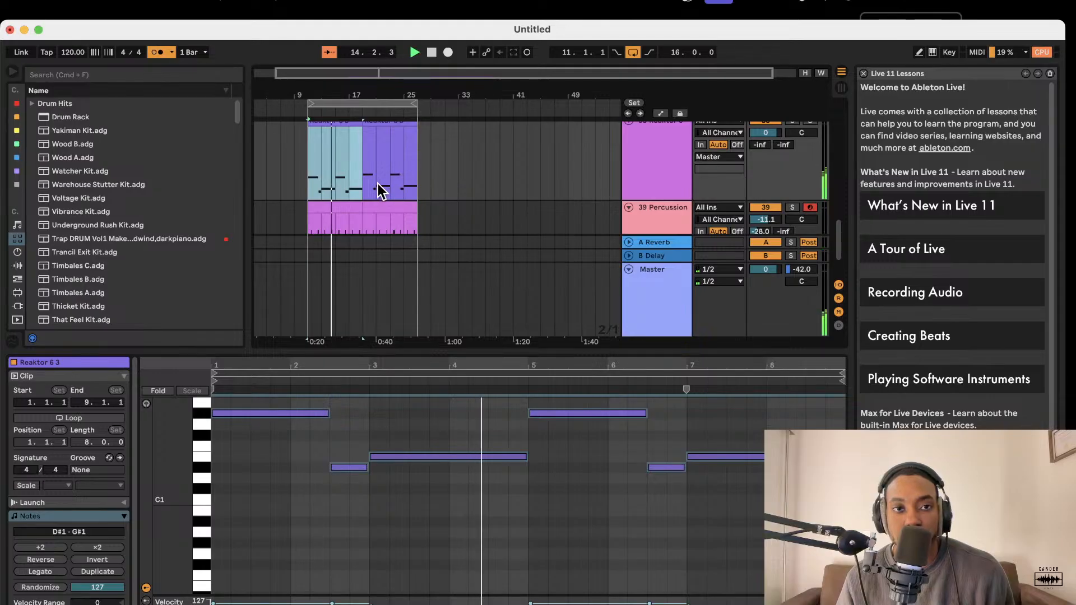
scroll(626, 174, "up", 1)
left_click(644, 170)
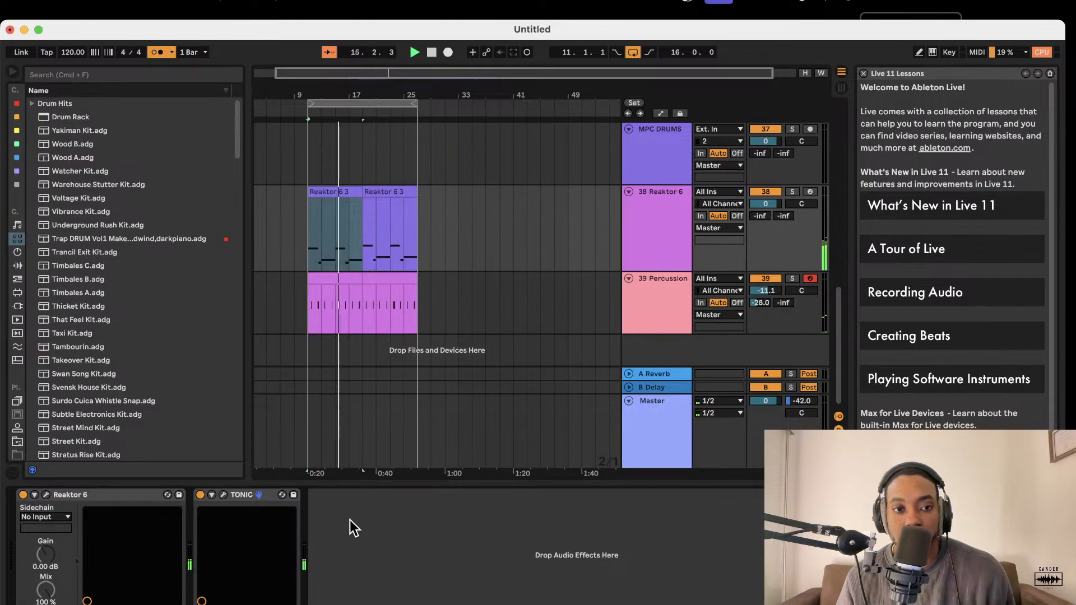
left_click(225, 496)
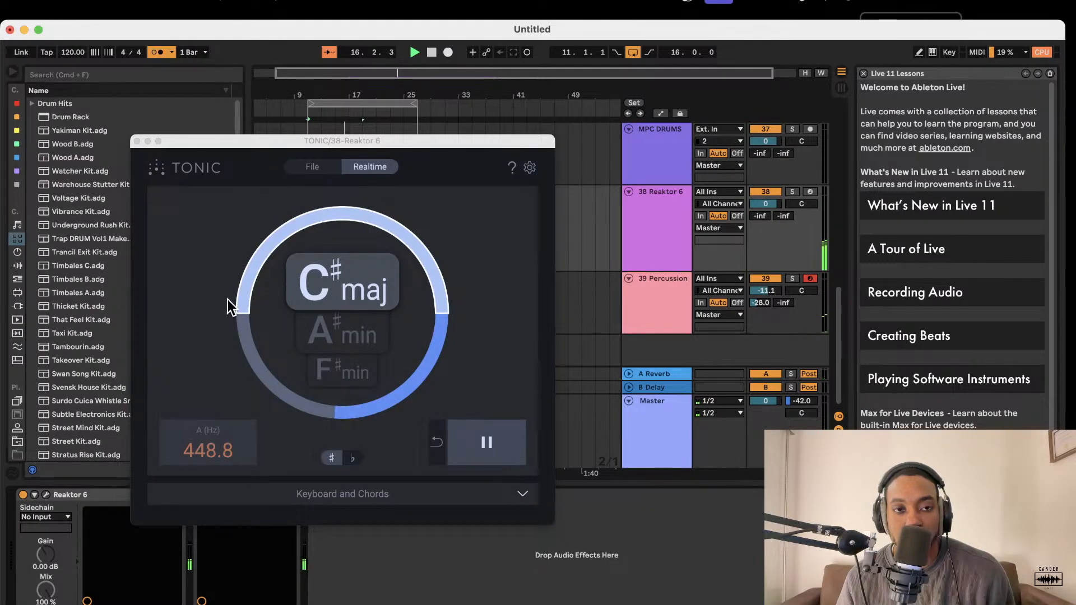
left_click(459, 437)
key("space")
key("space")
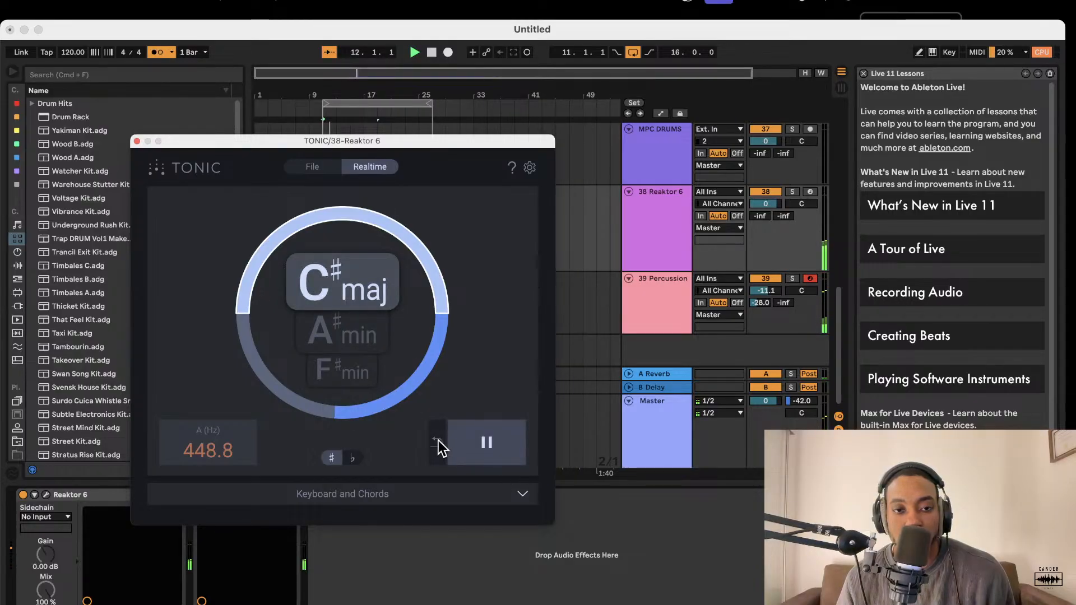
left_click(438, 443)
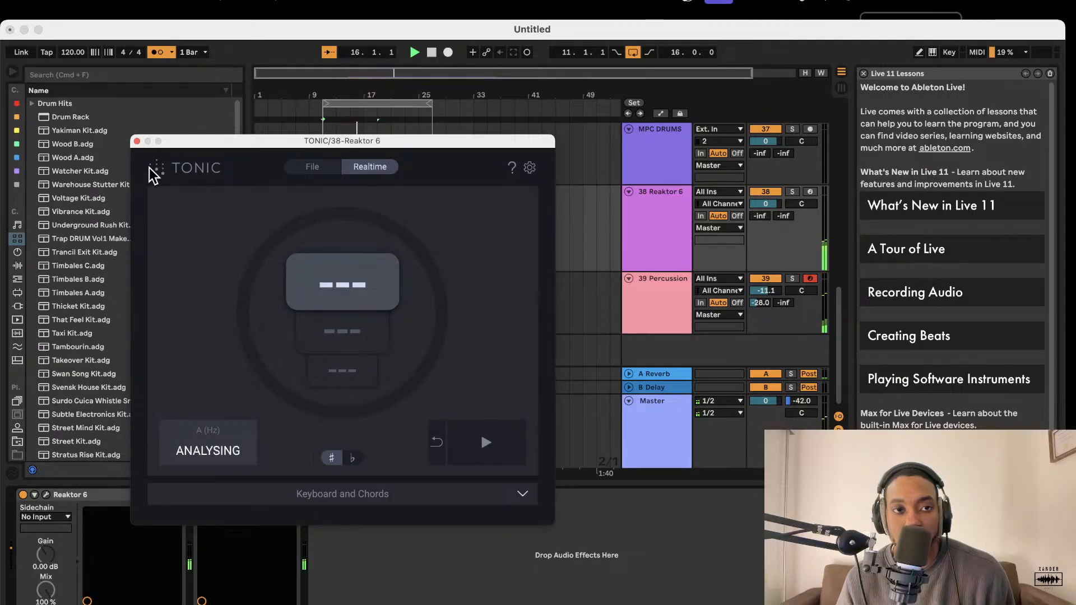
left_click(137, 141)
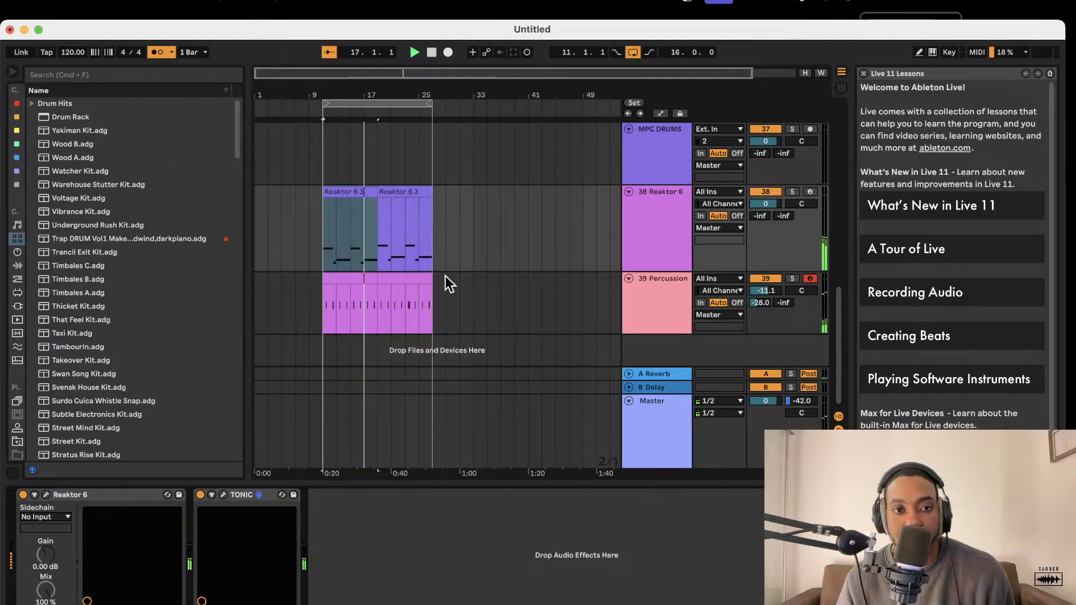
Turn off the metronome and play the loop from its start at bar 11
left_click(496, 297)
scroll(495, 296, "right", 3)
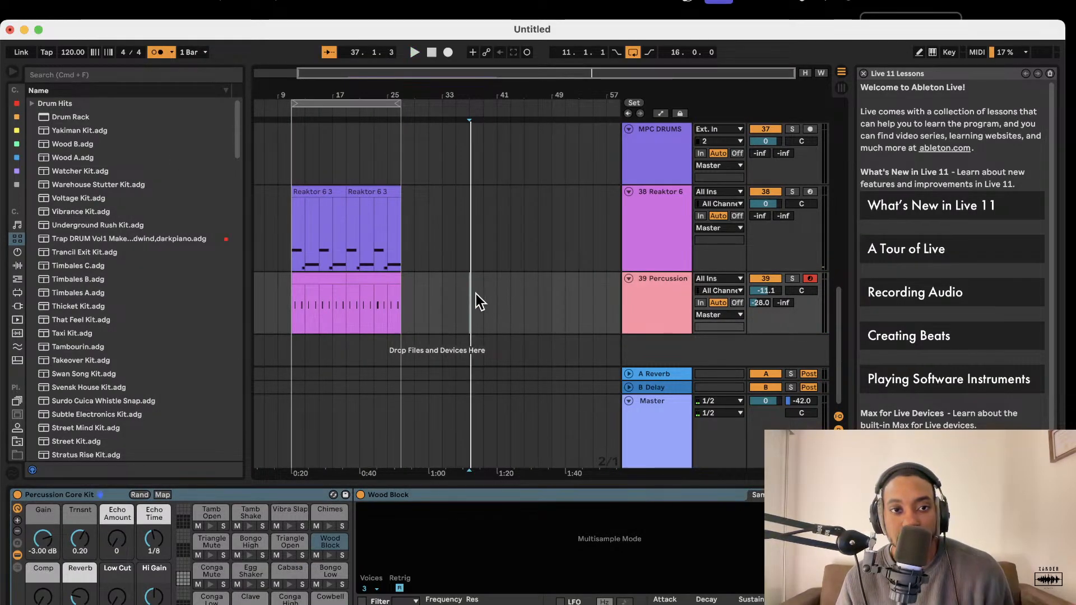
left_click(287, 289)
key("space")
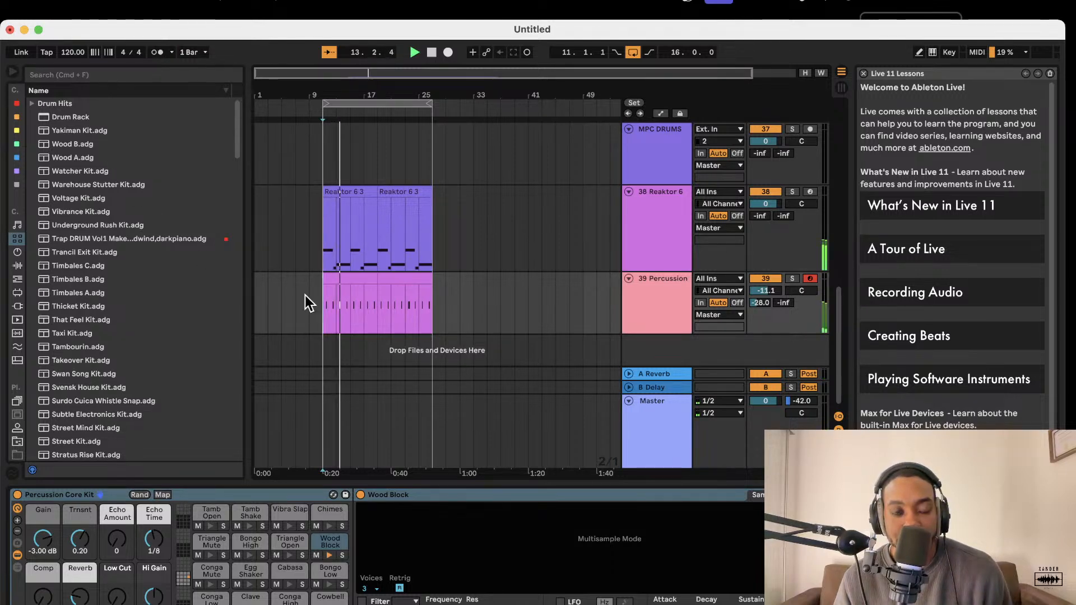
Duplicate the 39 Percussion track and delete the copied clips from the new track
left_click(634, 303)
right_click(662, 311)
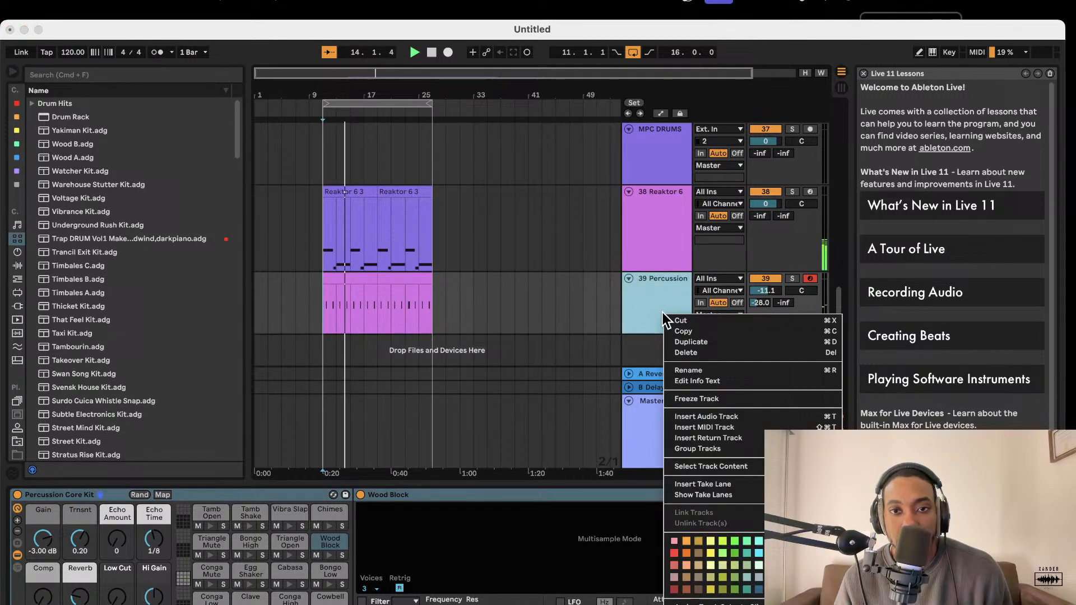
left_click(691, 342)
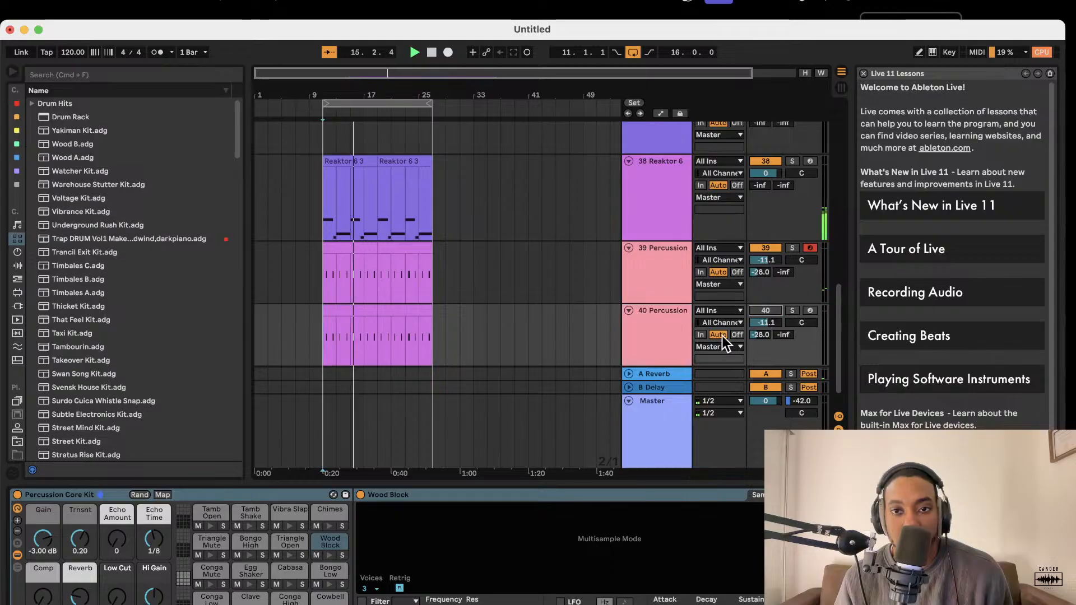
left_click(399, 313)
left_click_drag(450, 323, 328, 324)
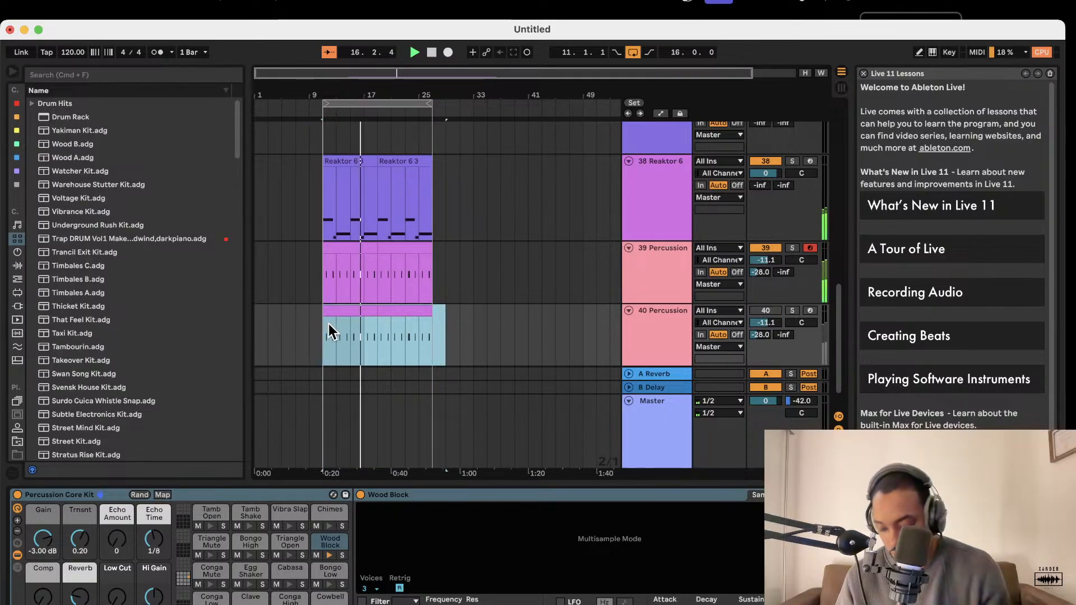
key("Delete")
left_click(324, 337)
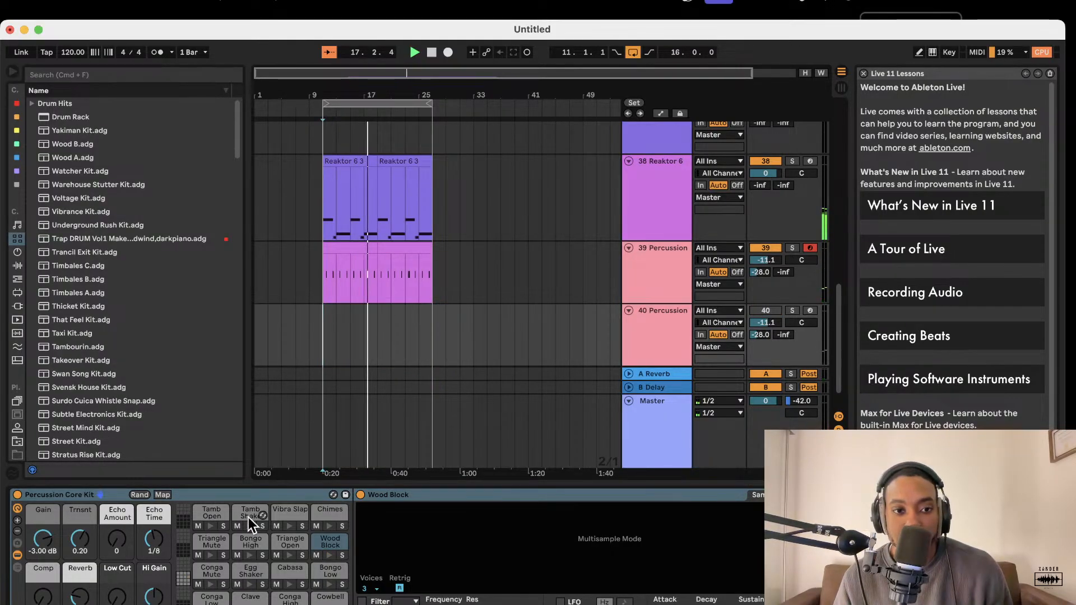
Activate the 40 Percussion track, lower its volume to -14.1 dB and audition the conga pads of the Percussion Core Kit
left_click(212, 528)
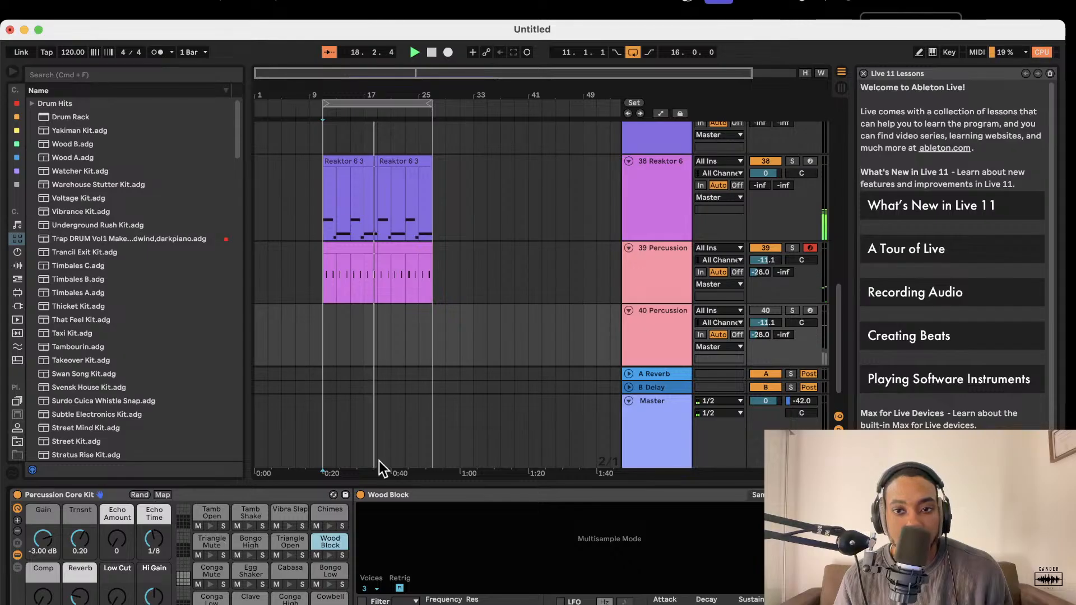
left_click(765, 311)
left_click_drag(766, 323, 767, 330)
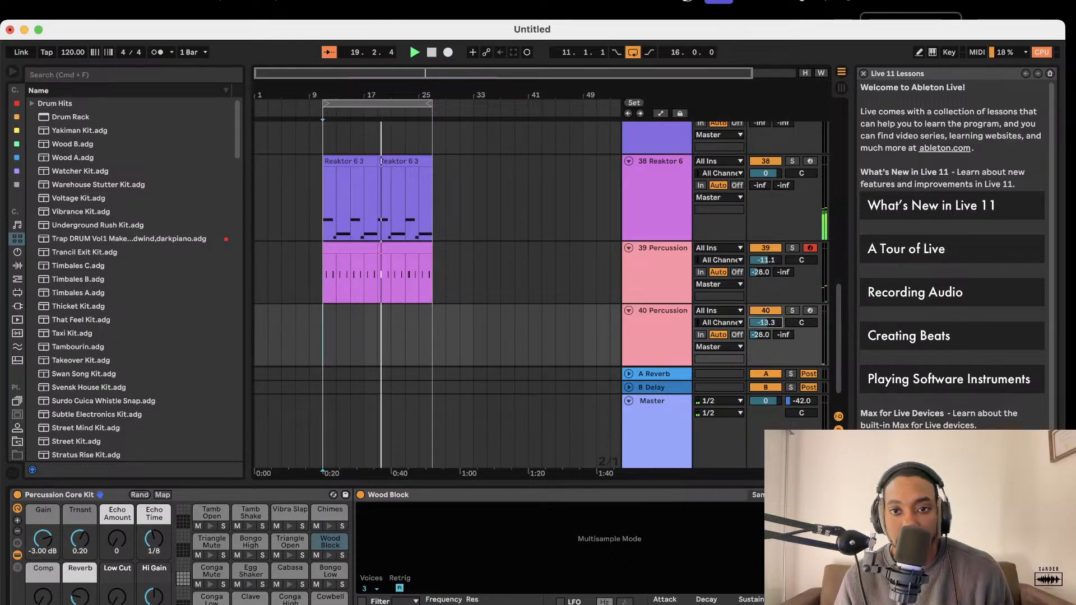
left_click(211, 582)
left_click(212, 599)
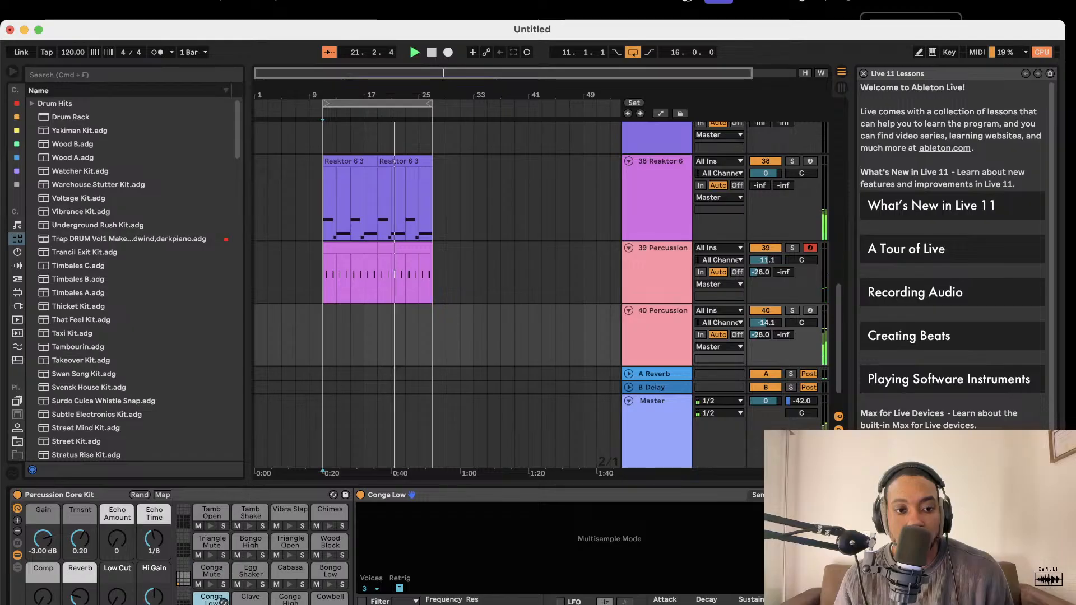
scroll(276, 589, "up", 5)
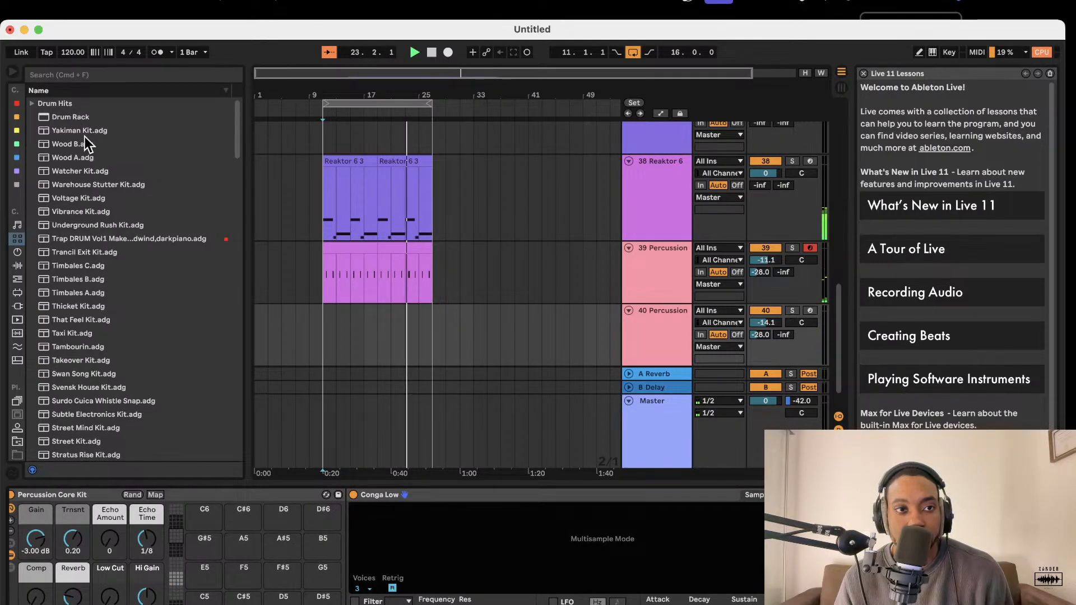
Load Yakiman Kit.adg onto track 40, audition its pads and lower the track volume to -16.8 dB
left_click_drag(81, 134, 650, 345)
scroll(650, 345, "down", 2)
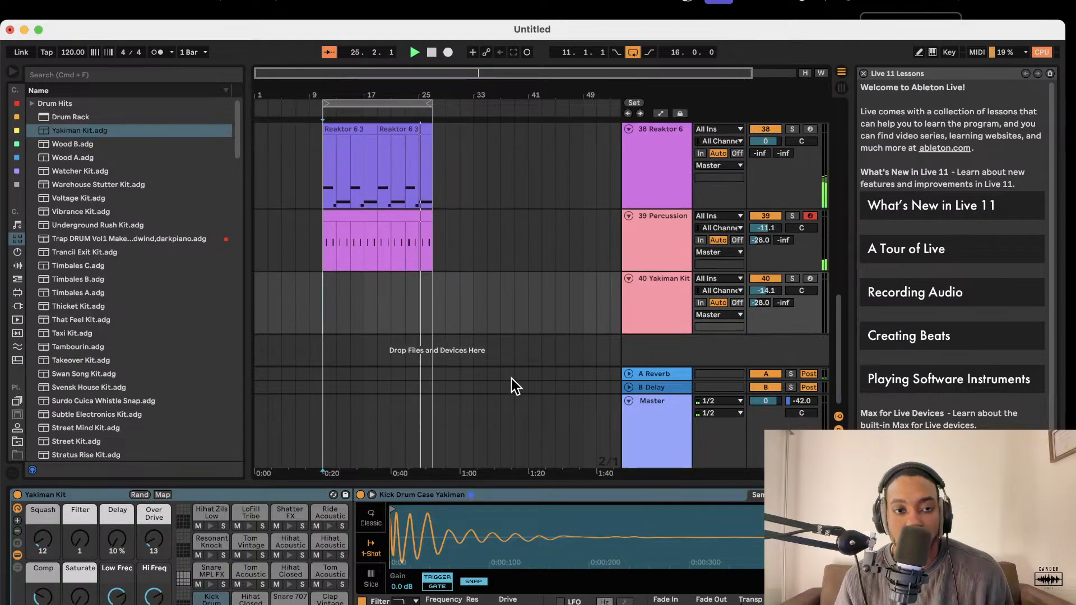
left_click(212, 529)
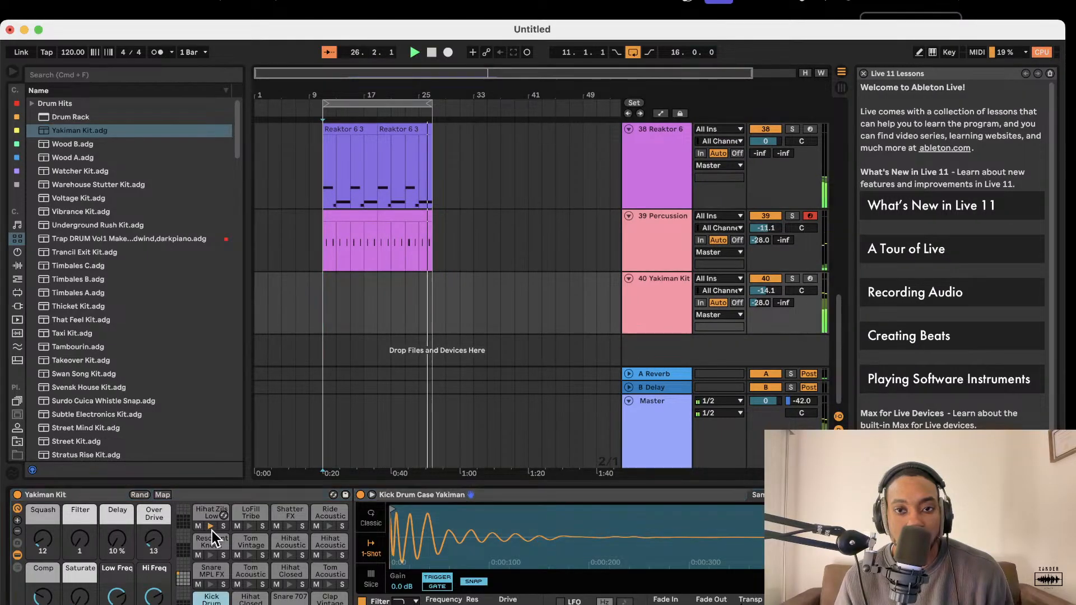
left_click_drag(765, 291, 764, 297)
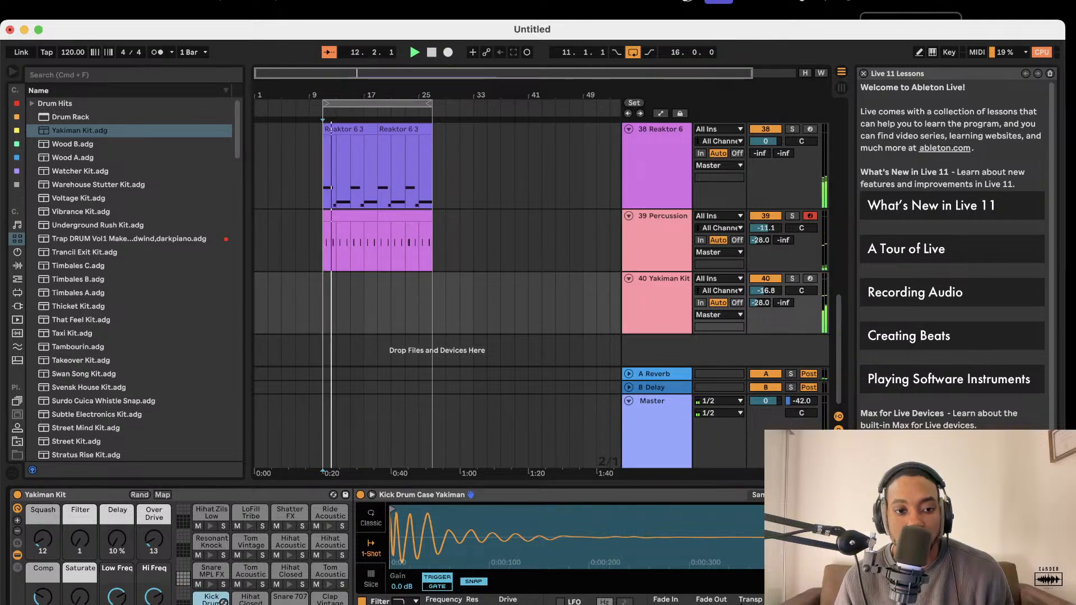
scroll(341, 285, "up", 1)
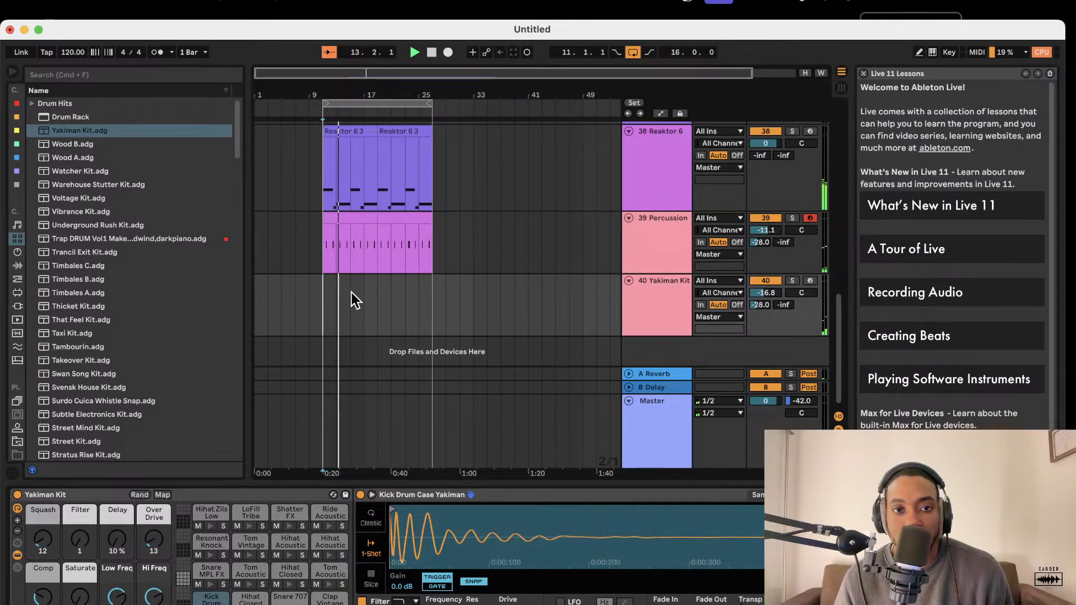
scroll(327, 305, "up", 1)
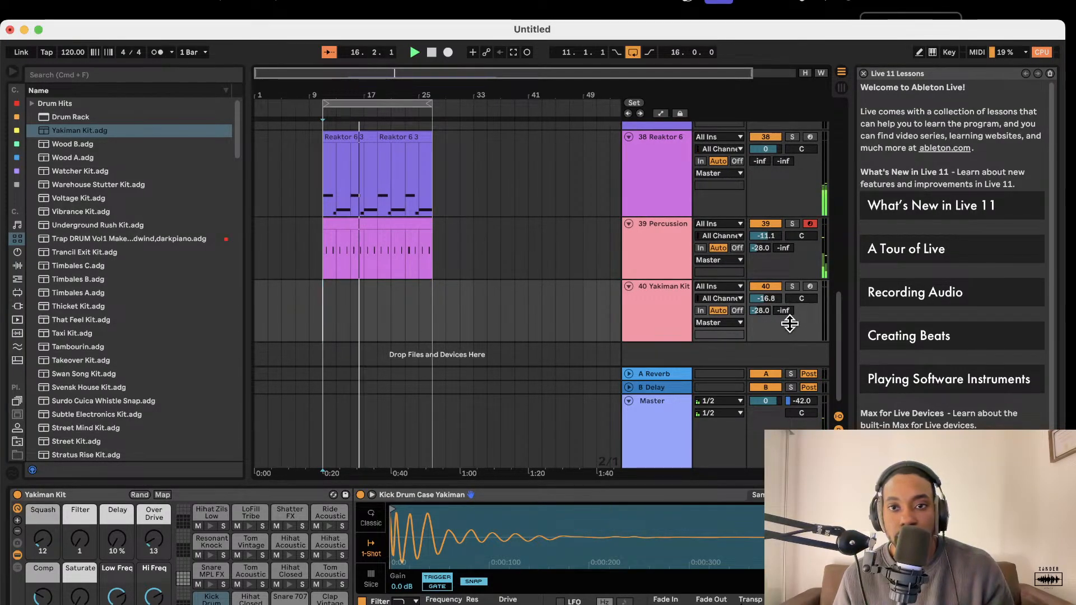
Arm the 40 Yakiman Kit track, play a hi-hat and clap part over the loop and capture it as a MIDI clip
left_click(811, 286)
scroll(813, 292, "down", 1)
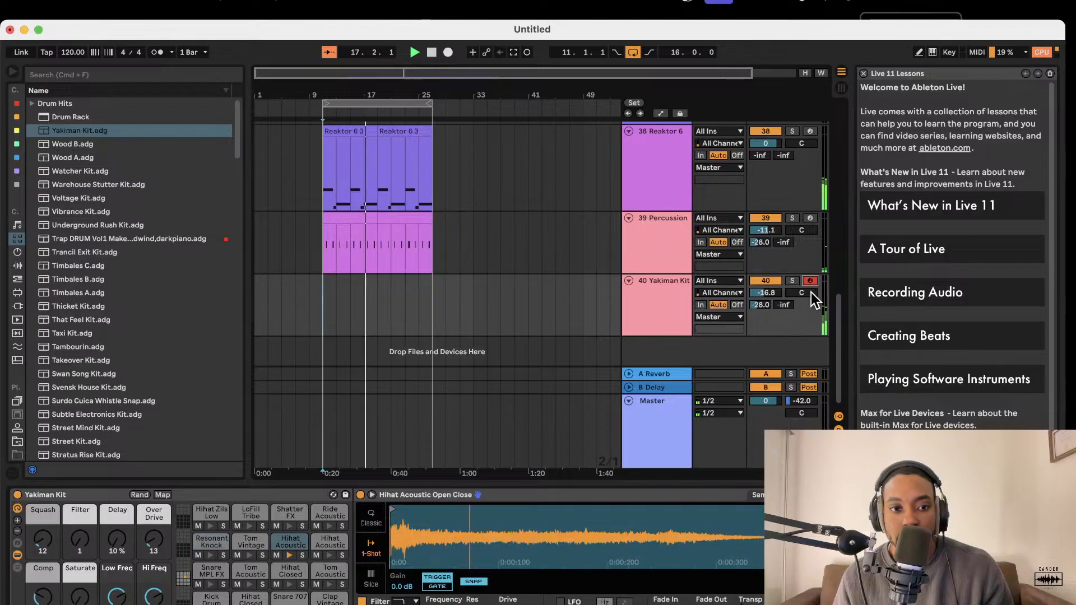
scroll(798, 291, "up", 1)
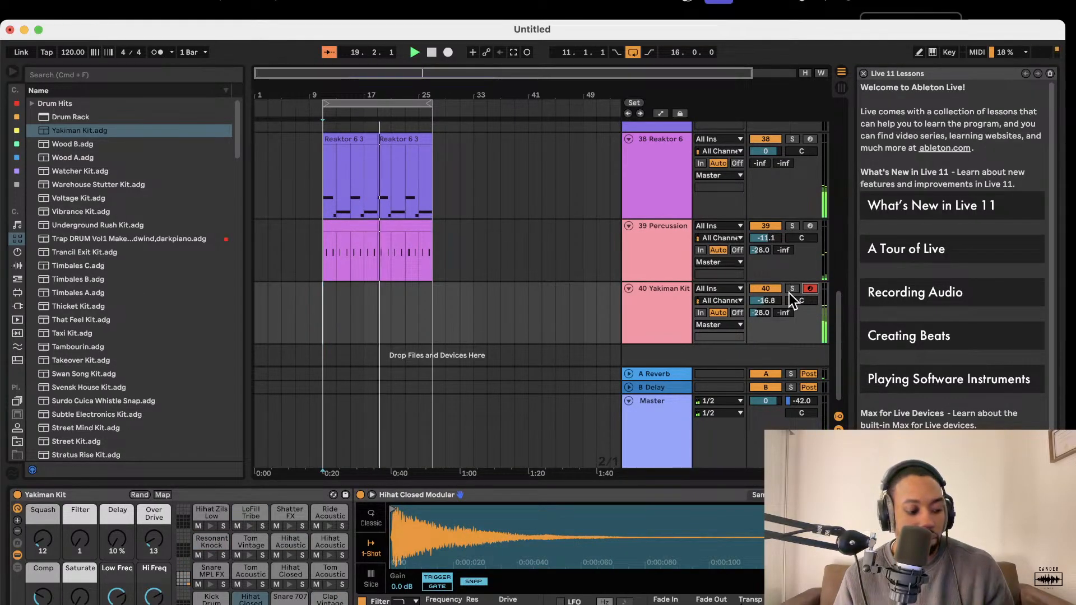
scroll(787, 293, "down", 1)
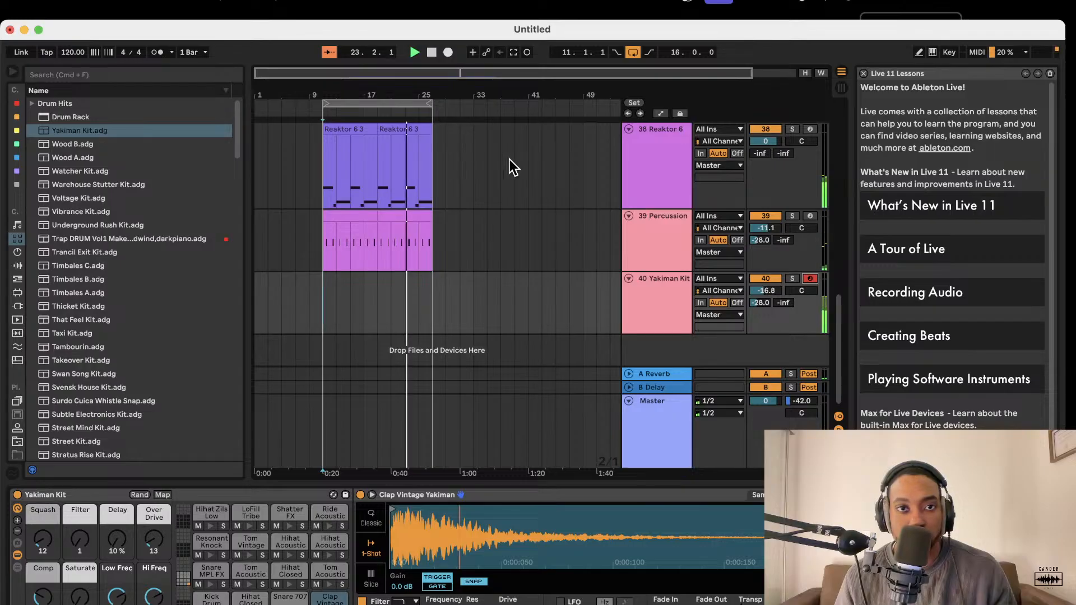
left_click(511, 52)
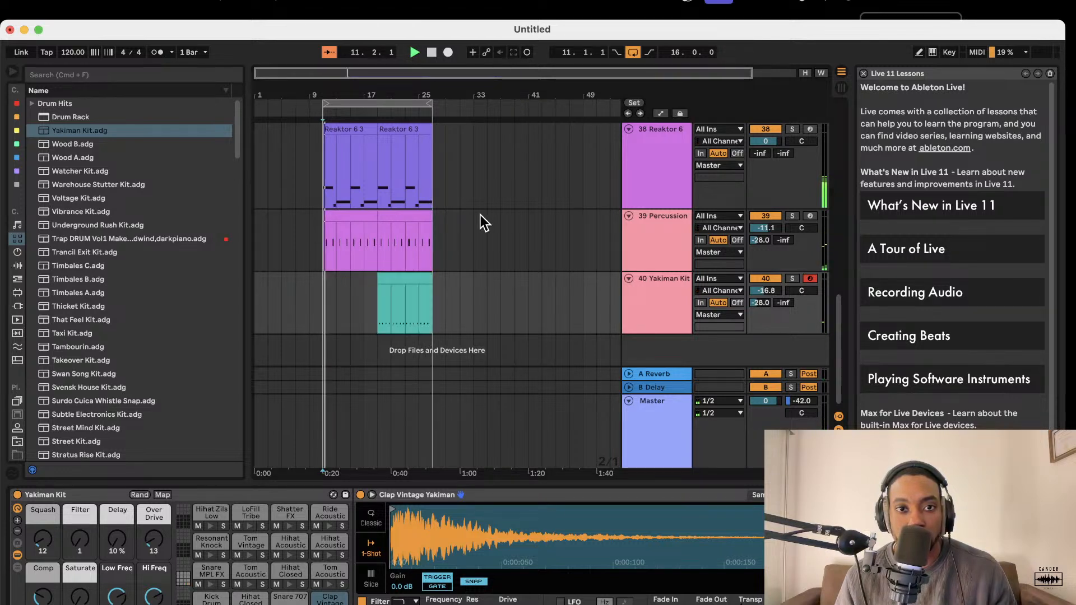
Copy the captured Yakiman Kit clip to bar 11 and deactivate the pasted copy
left_click(402, 280)
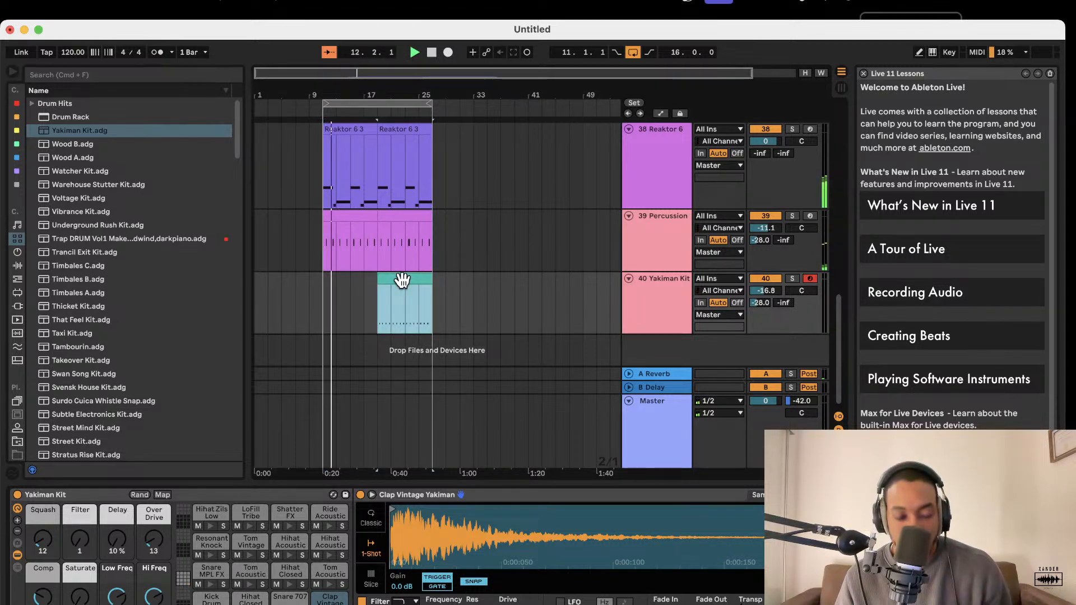
key("super+c")
left_click(323, 292)
key("super+v")
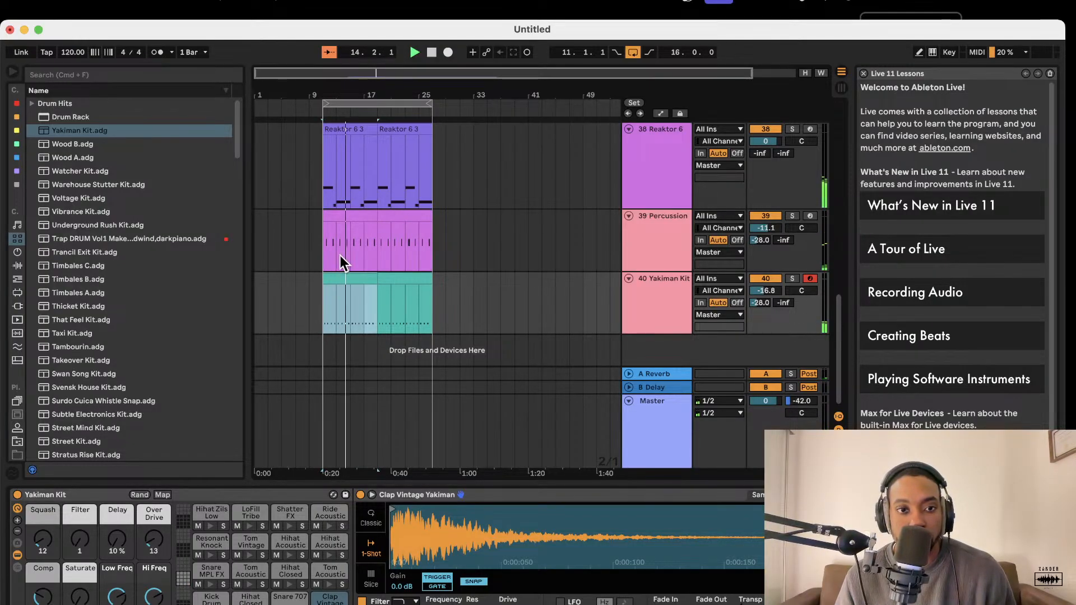
key("0")
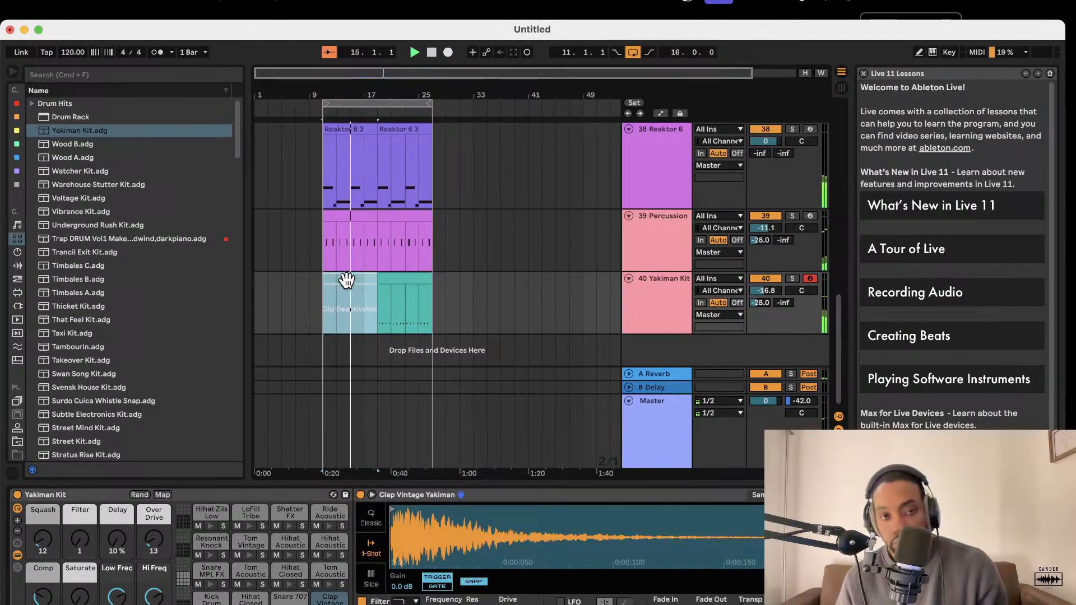
Check the captured clip's notes, then reactivate and delete the copy at bar 11 on the 40 Yakiman Kit track
double_click(398, 277)
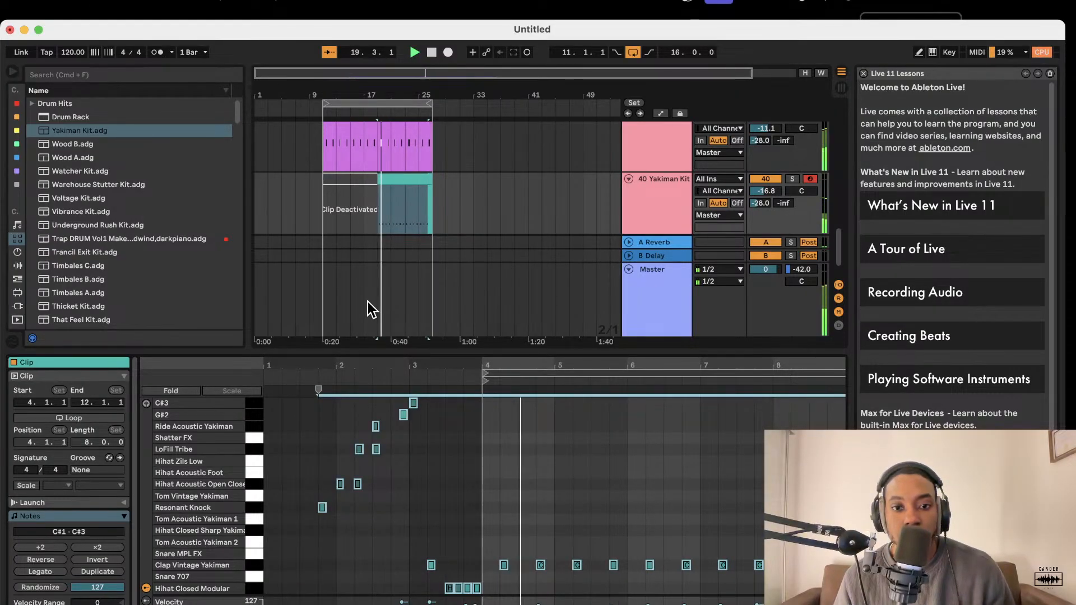
left_click_drag(396, 350, 389, 563)
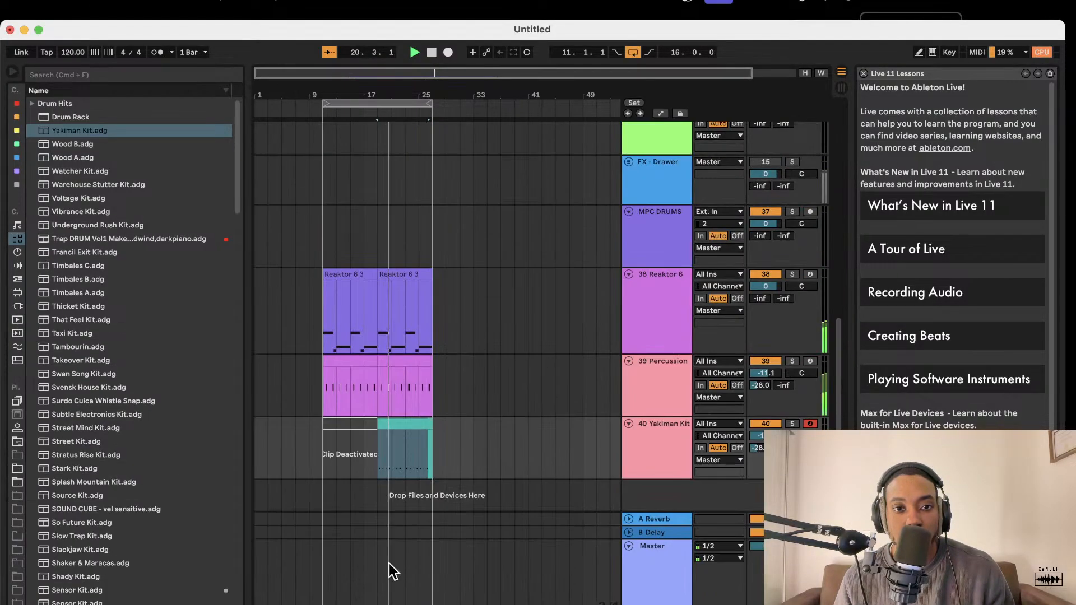
left_click(357, 425)
key("0")
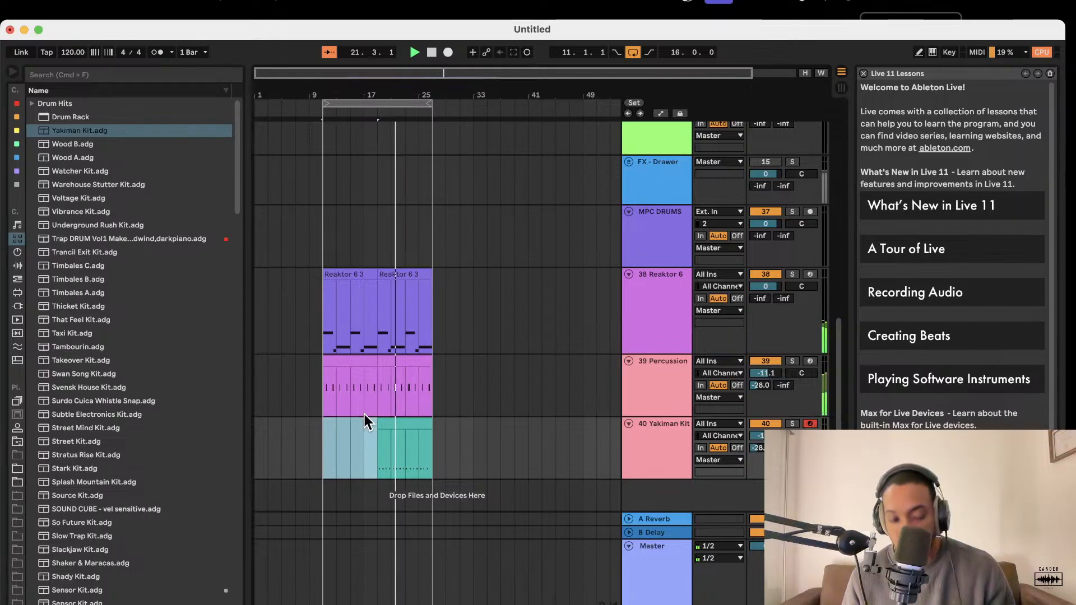
key("Delete")
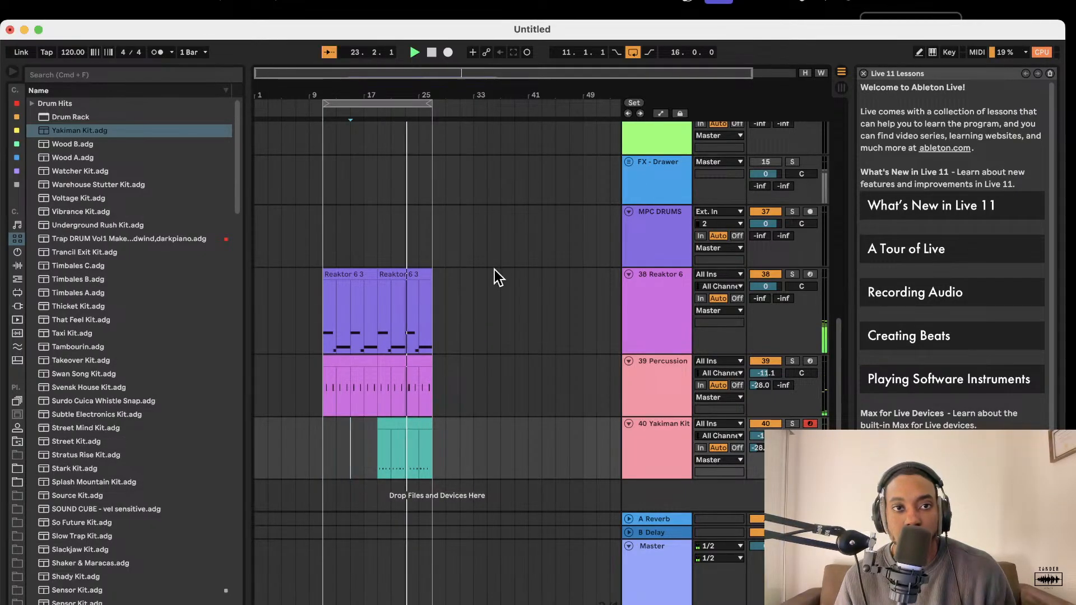
Duplicate the 40 Yakiman Kit track and delete the copied clip from the new track
scroll(484, 340, "right", 1)
right_click(662, 460)
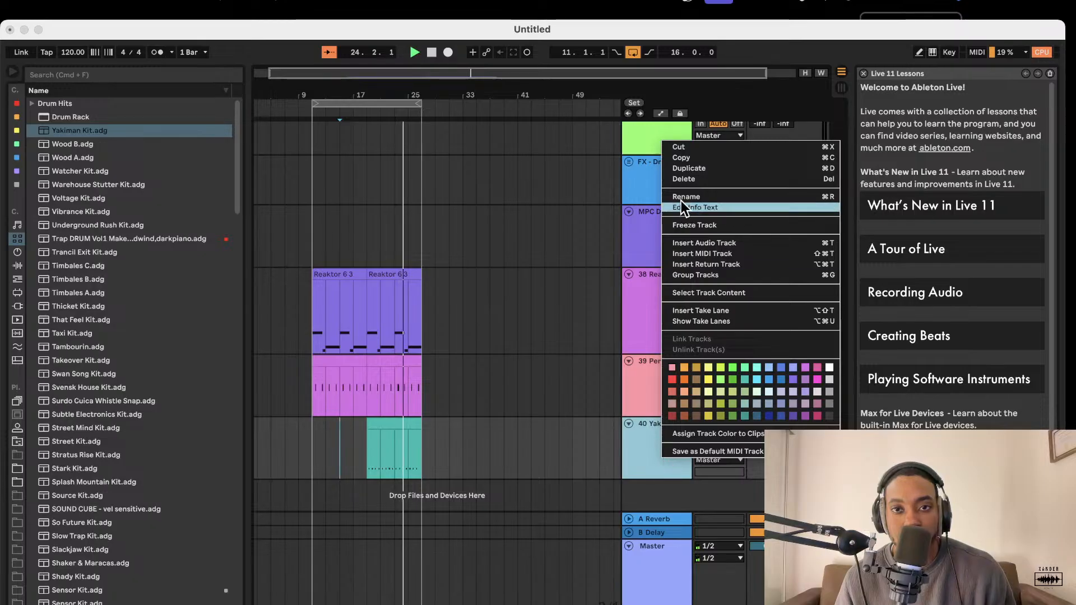
left_click(688, 169)
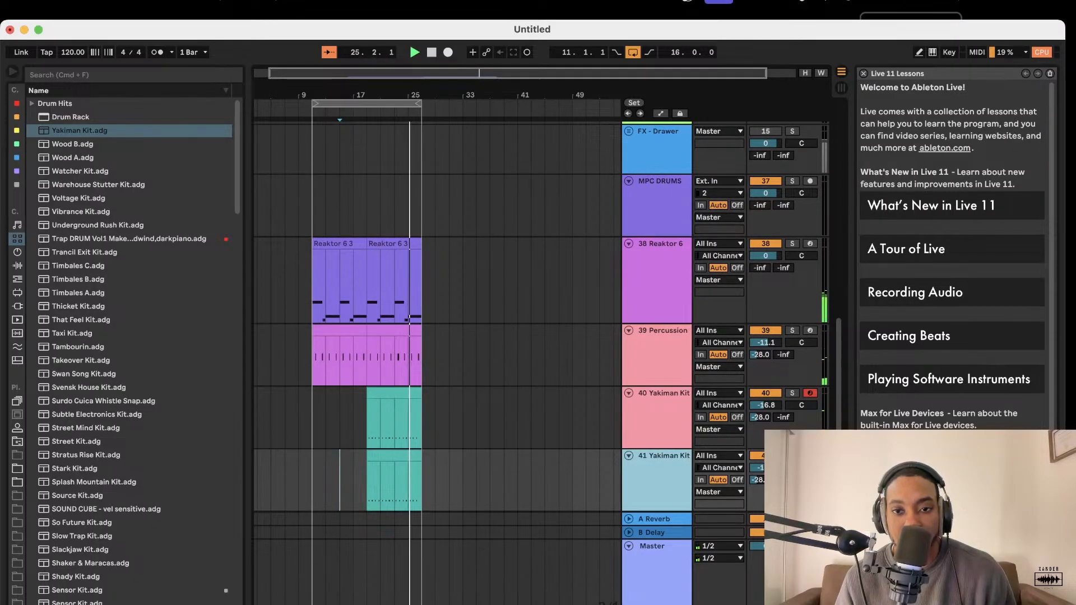
left_click(405, 460)
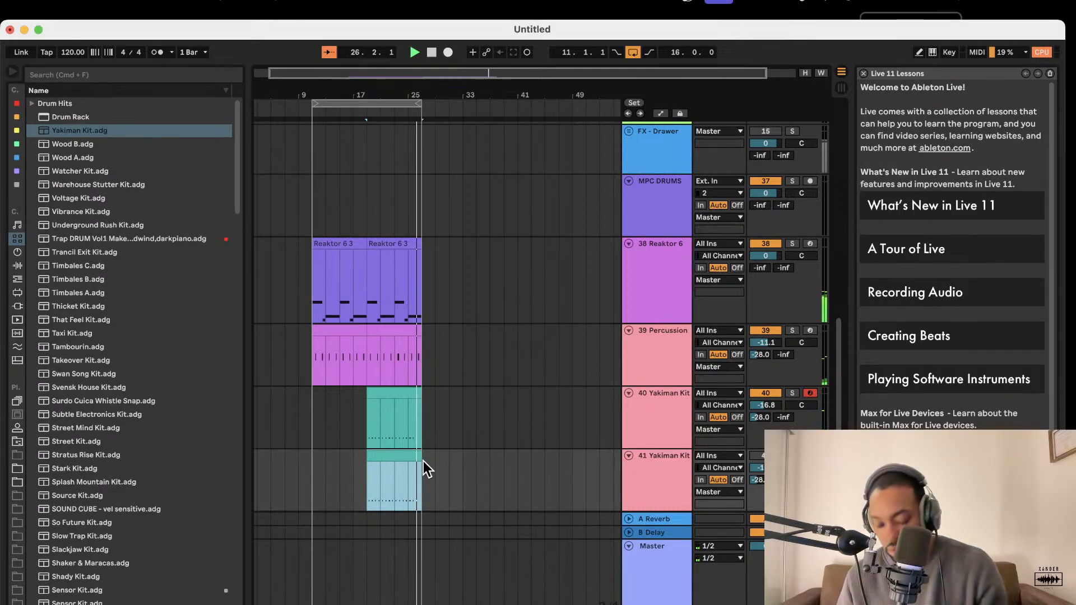
scroll(411, 449, "down", 2)
Create an empty 16-bar MIDI clip from bar 11 on the 41 Yakiman Kit track, enlarge its note editor and stop playback
left_click_drag(304, 442, 405, 434)
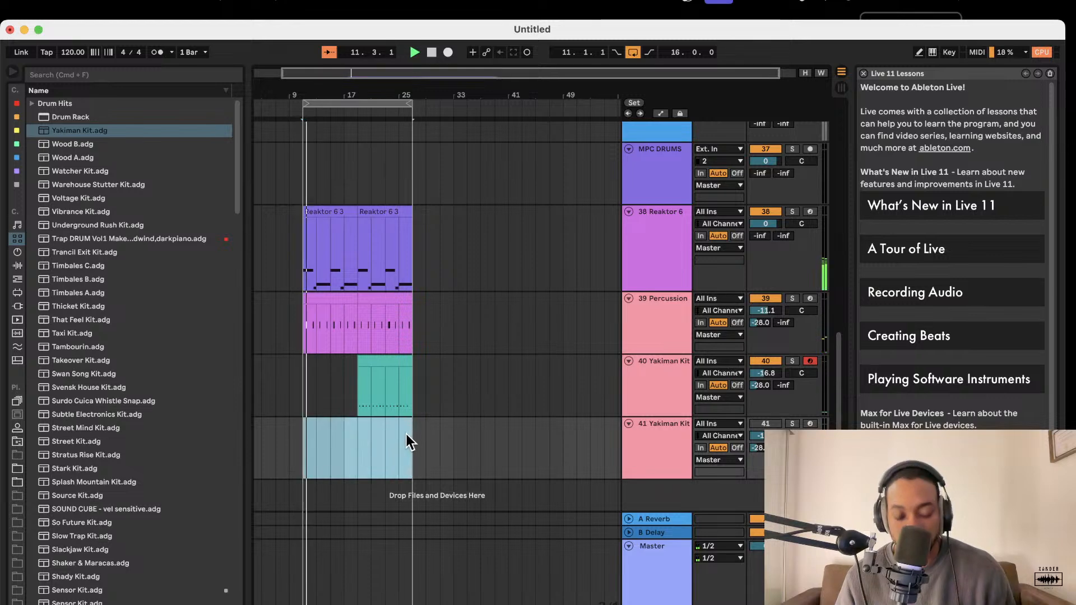
double_click(372, 452)
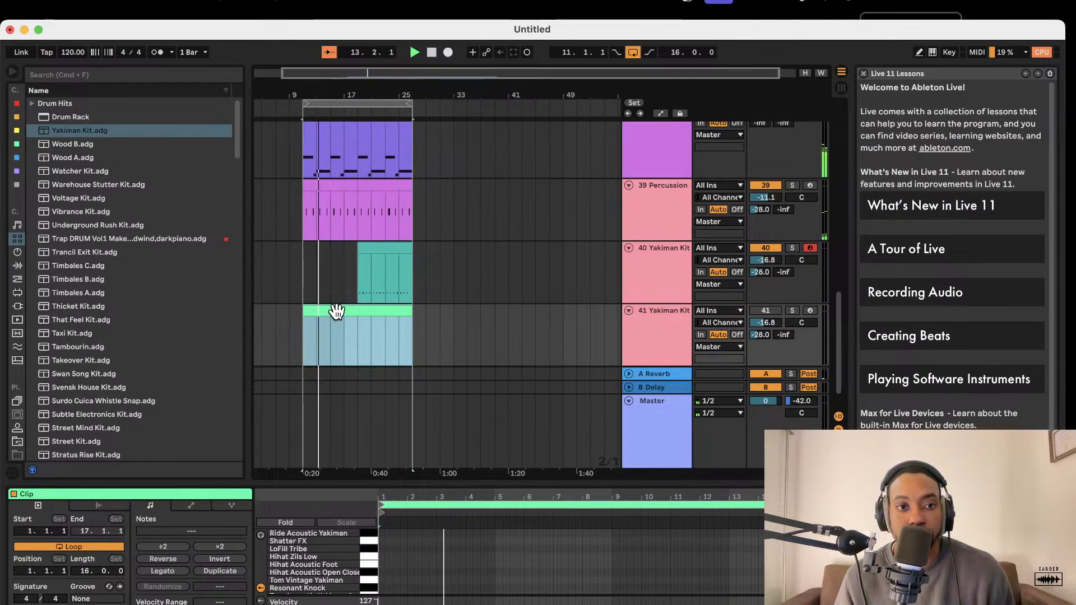
left_click_drag(414, 483, 387, 133)
key("space")
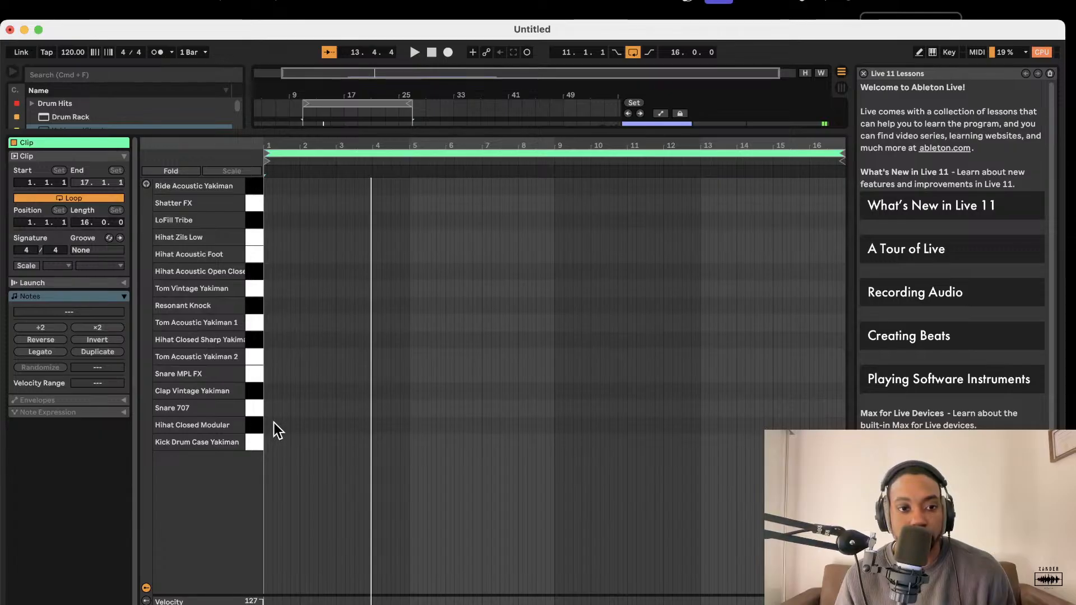
Try a Kick Drum Case Yakiman note in the first bar of the new clip, audition it and delete it
left_click(270, 444)
scroll(281, 443, "up", 3)
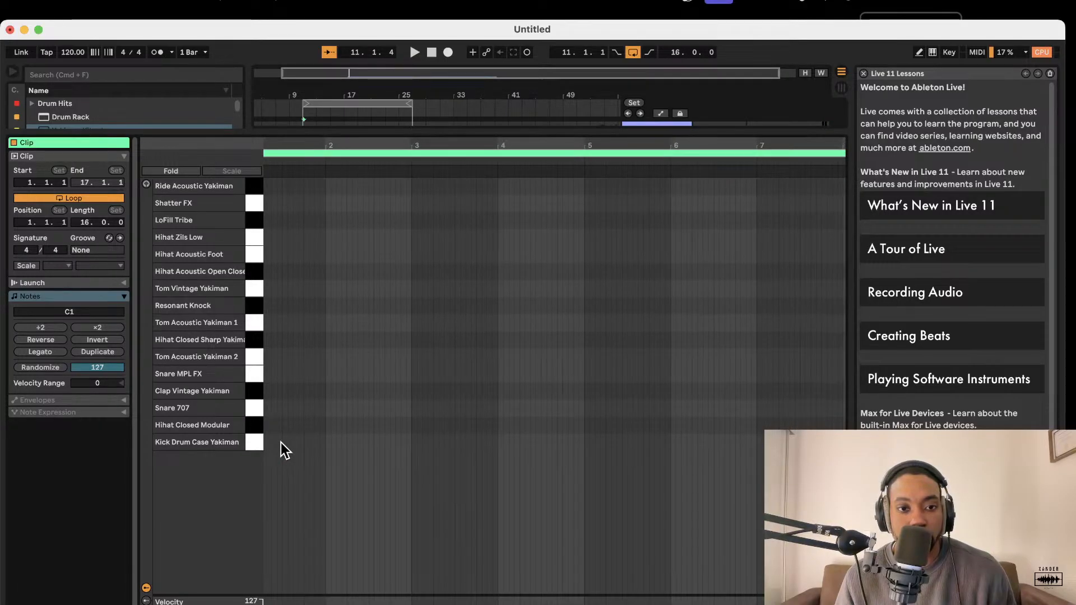
scroll(281, 442, "up", 5)
double_click(286, 438)
scroll(291, 434, "up", 2)
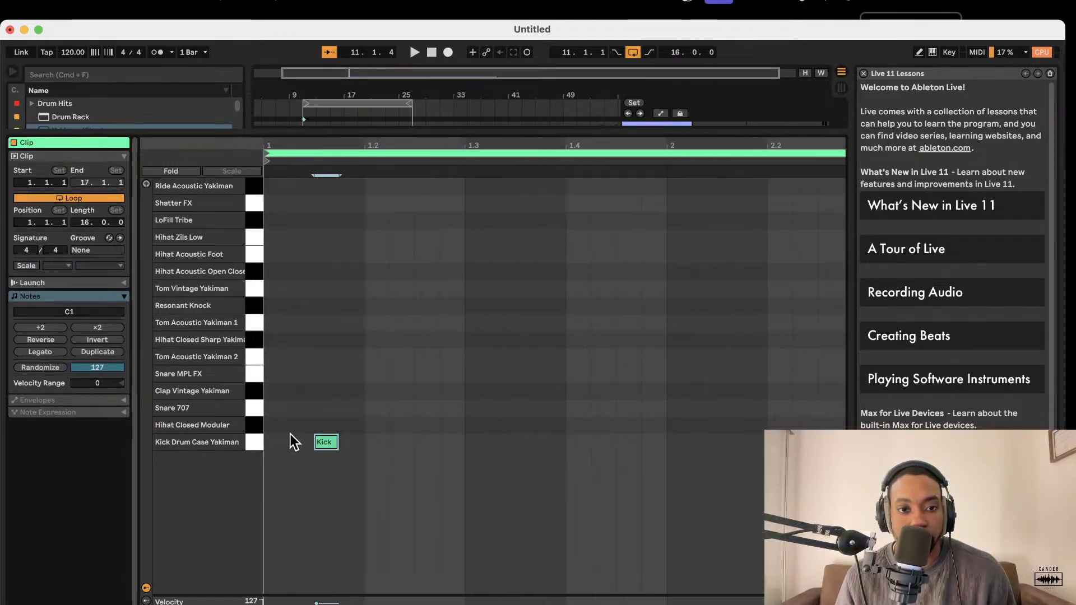
left_click_drag(329, 445, 397, 443)
key("space")
key("space")
key("Delete")
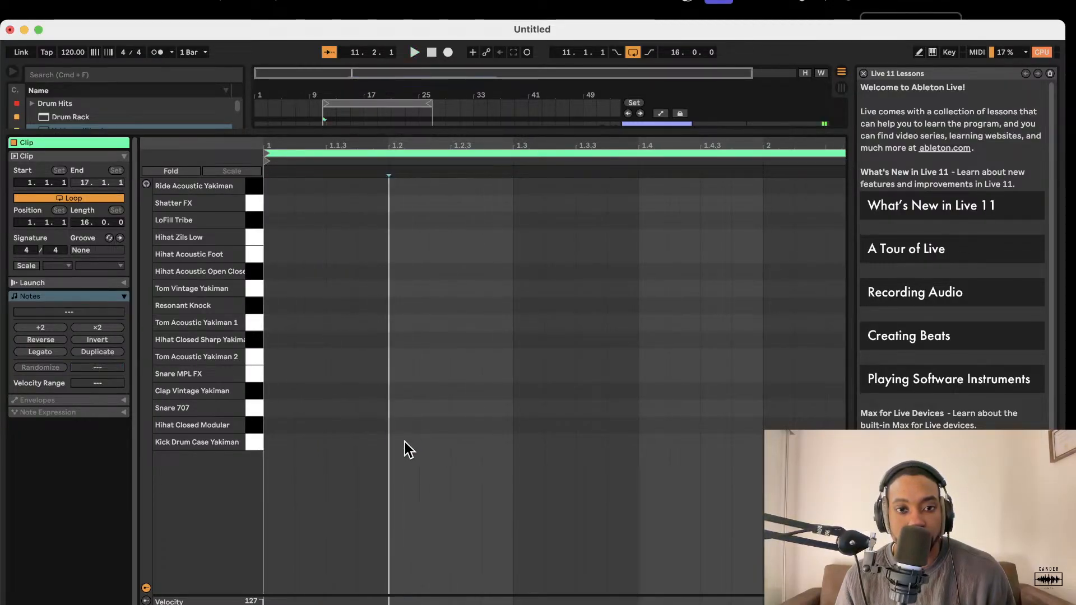
Activate the 41 Yakiman Kit track, place a Kick Drum Case Yakiman note at the clip's start and audition it
left_click_drag(466, 135, 466, 431)
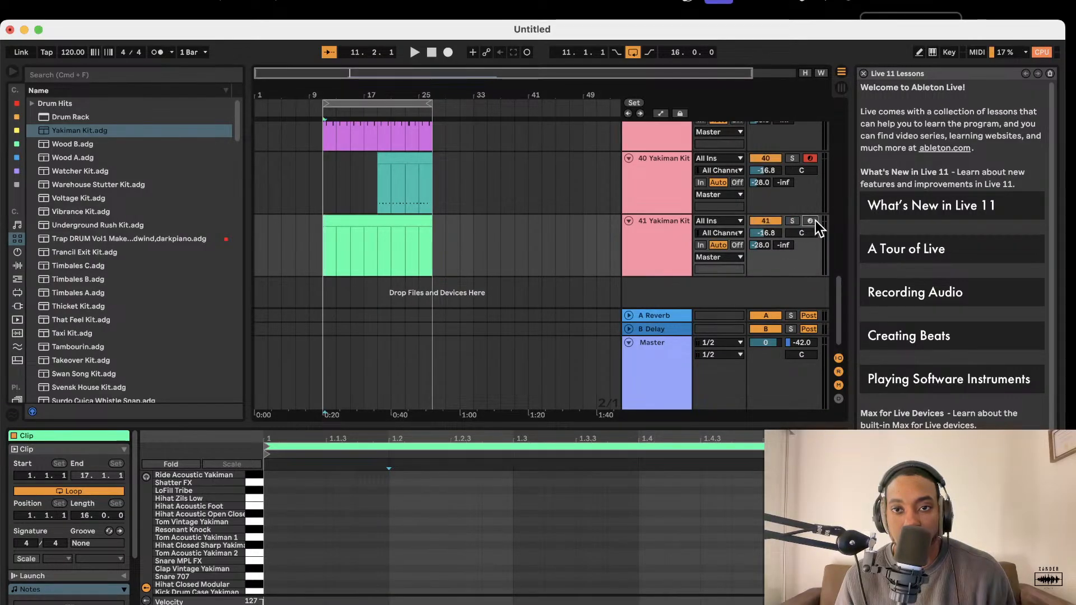
left_click_drag(488, 423, 495, 162)
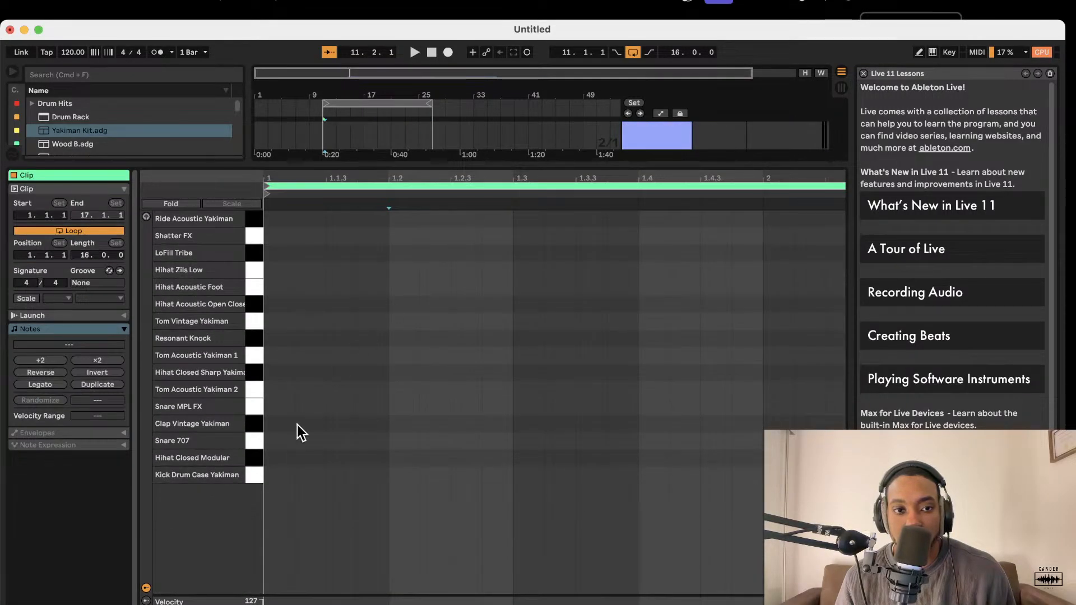
double_click(321, 462)
key("space")
key("space")
left_click_drag(307, 461, 296, 479)
key("space")
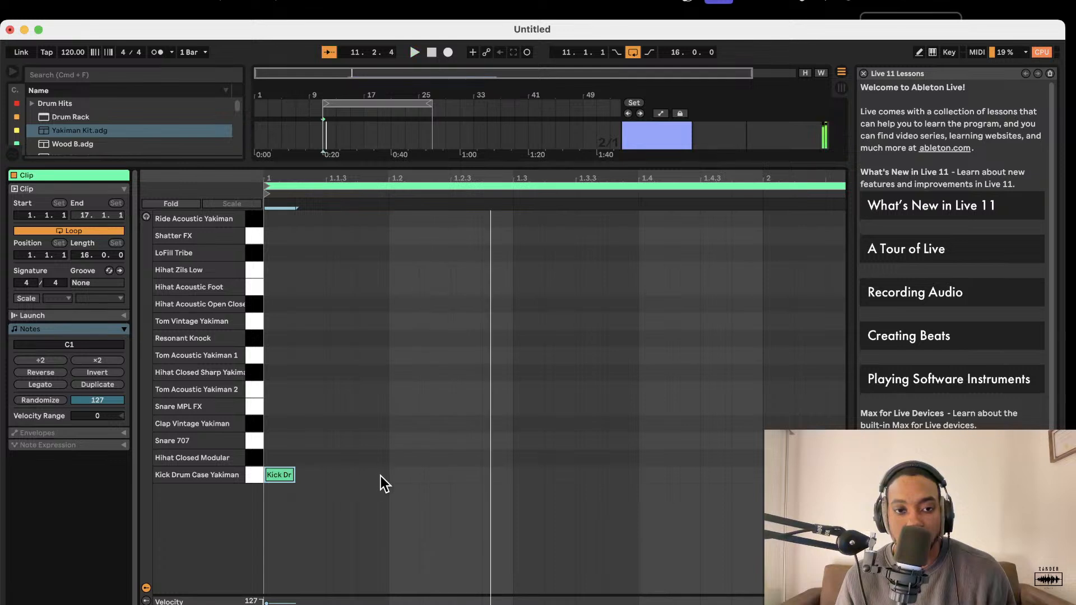
Add two more Kick Drum Case Yakiman notes, at 1.2.3 and on the sixteenth directly after it
double_click(397, 475)
left_click_drag(406, 477, 479, 481)
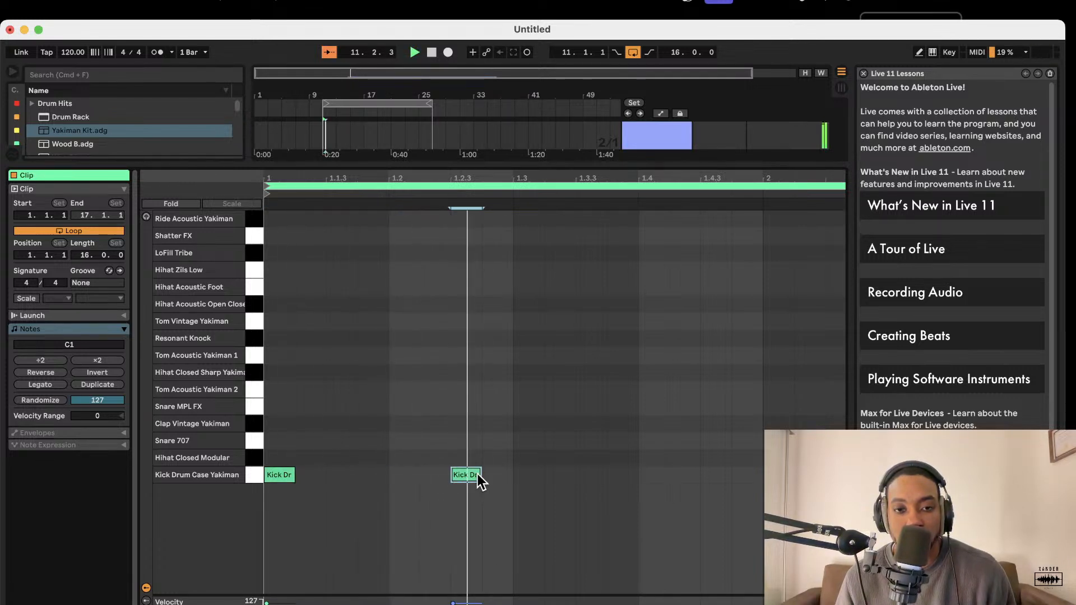
double_click(539, 478)
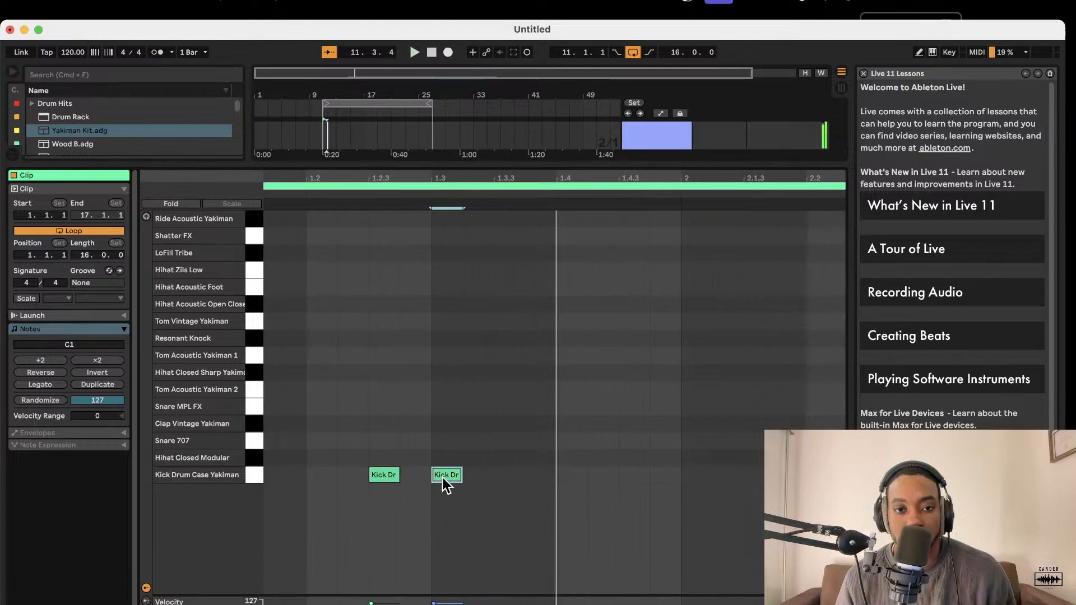
left_click_drag(540, 480, 508, 480)
scroll(477, 476, "right", 1)
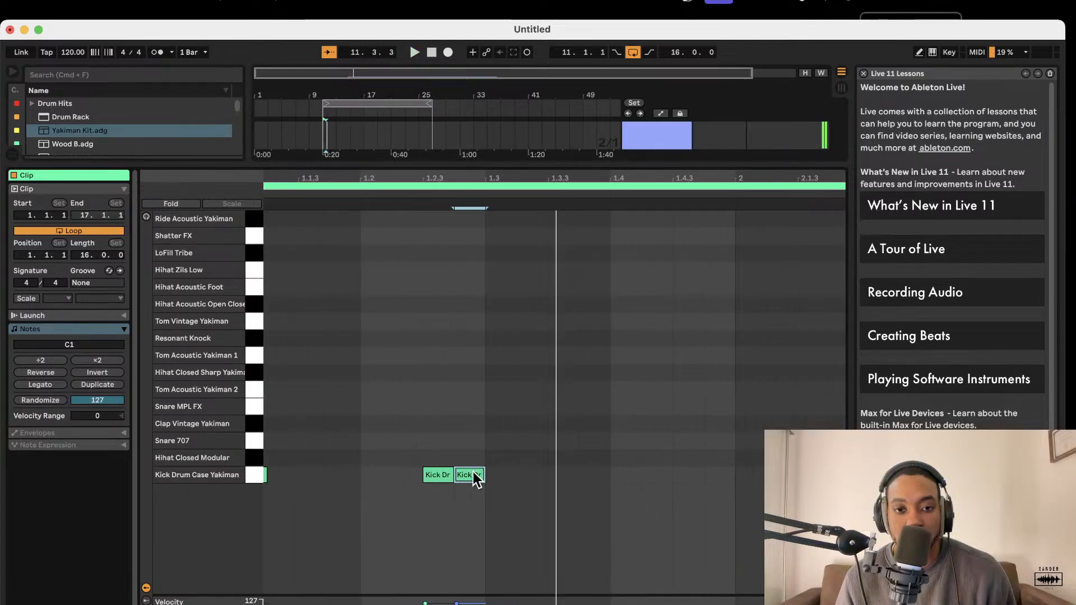
Add a Kick Drum Case Yakiman note at 1.1.3 and another in the fourth beat, shifting that one to 1.4.3
scroll(360, 477, "left", 1)
double_click(336, 475)
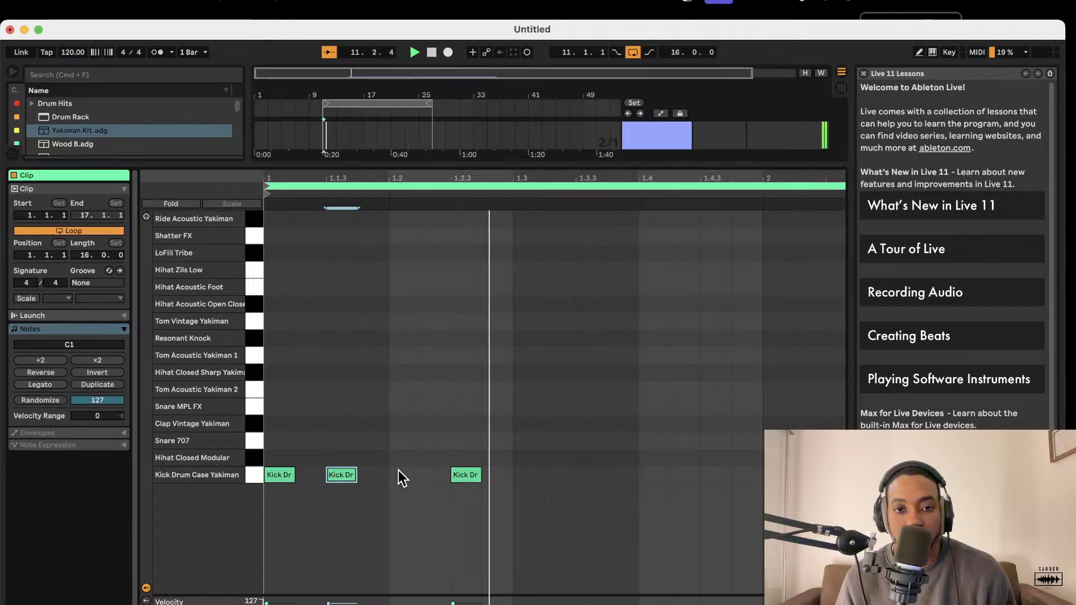
double_click(581, 475)
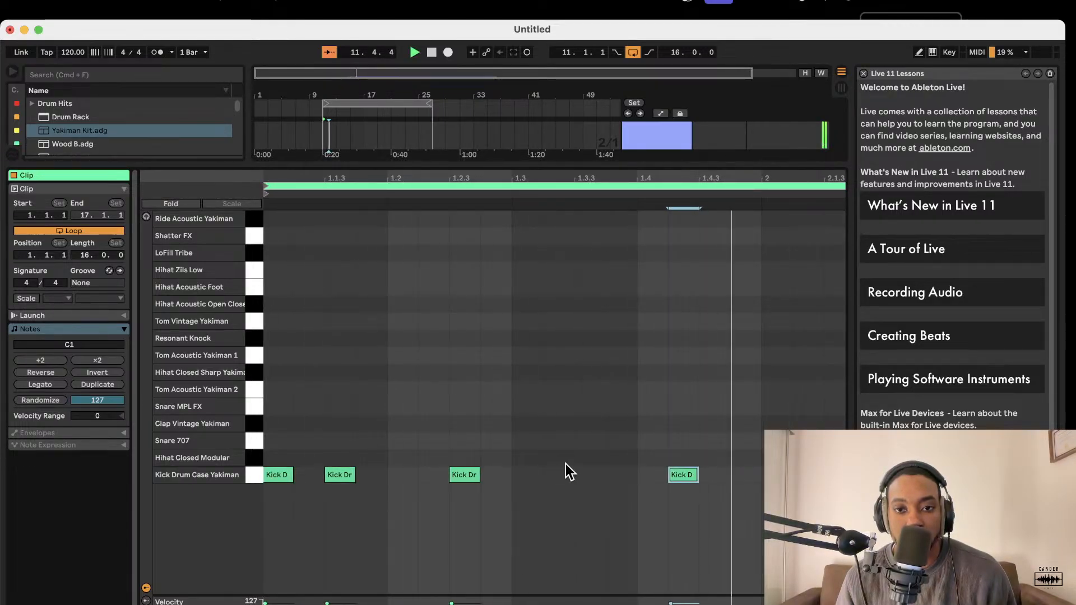
left_click_drag(684, 482, 729, 483)
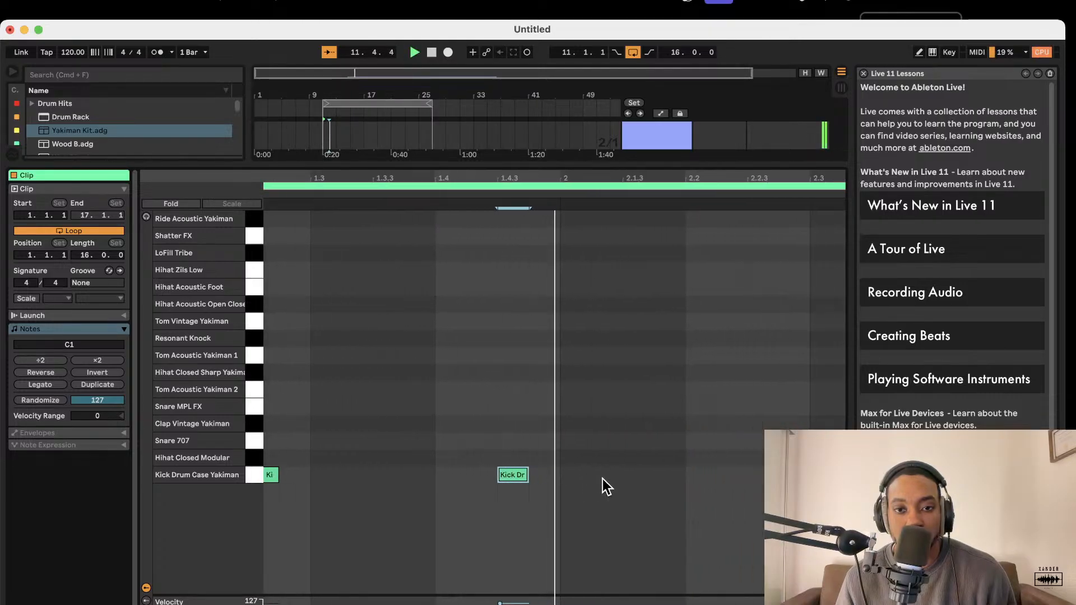
Add a Kick Drum Case Yakiman note at 2.2 and play the pattern from the start
key("space")
double_click(526, 475)
key("space")
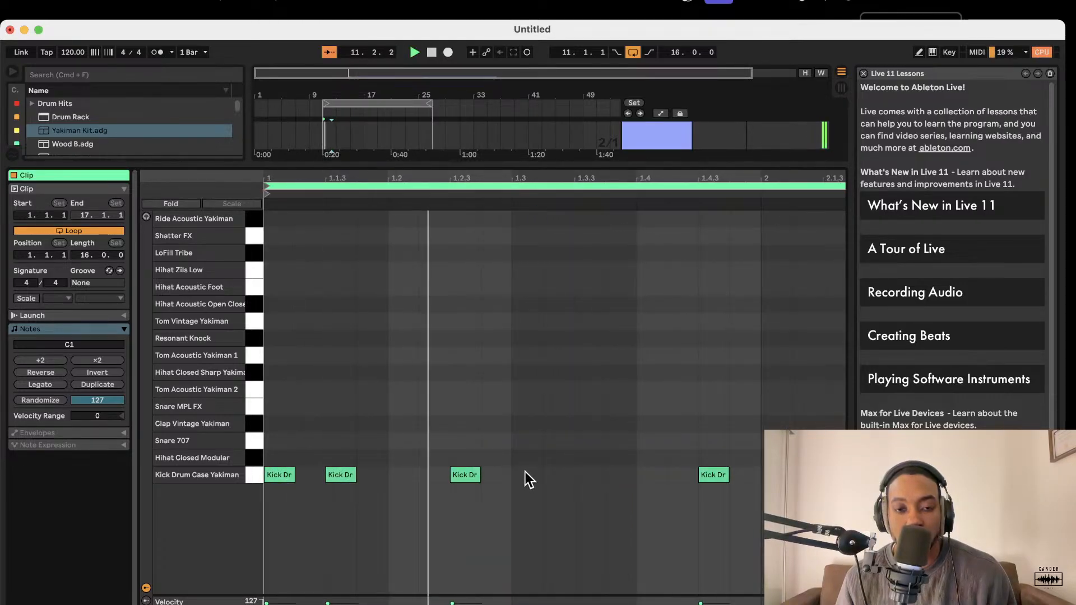
scroll(525, 472, "down", 5)
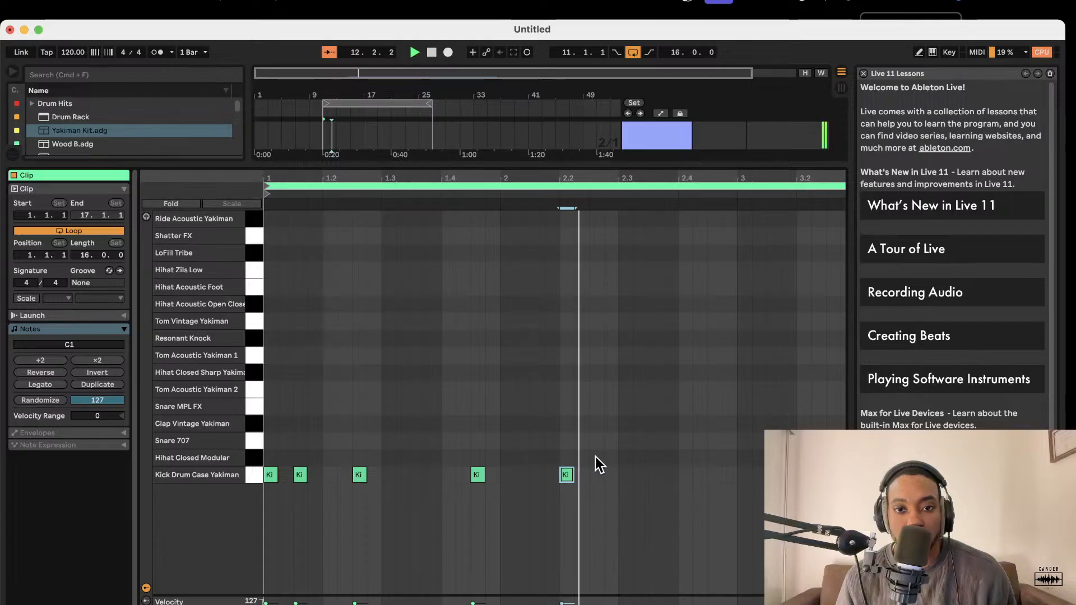
Try duplicating the five kick notes from beat 2.3, audition the result and undo the duplication
key("space")
left_click_drag(618, 481, 252, 486)
key("super+d")
scroll(533, 461, "down", 5)
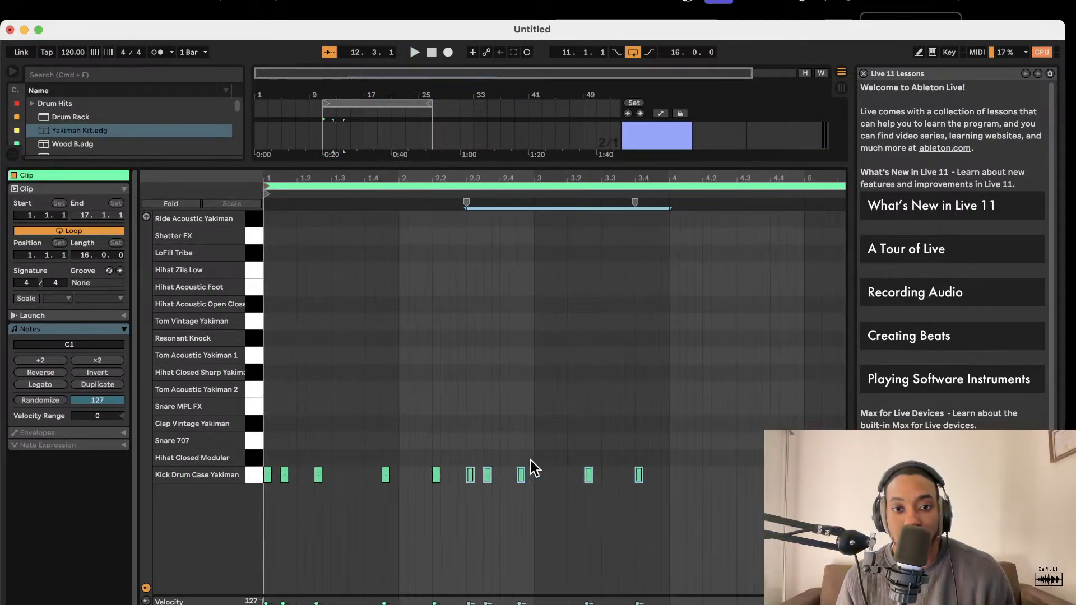
key("space")
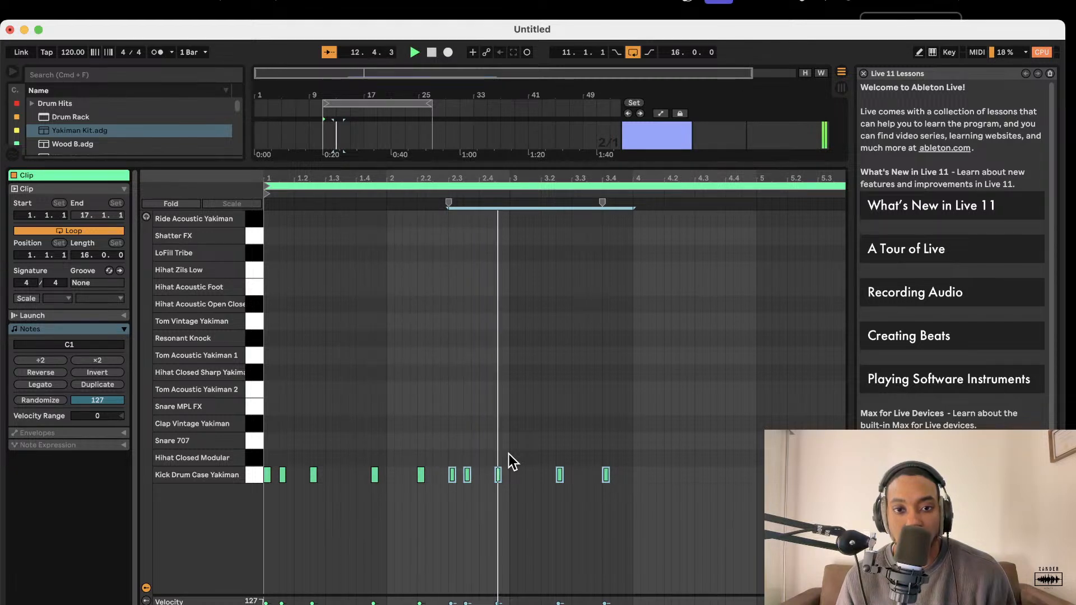
key("super+z")
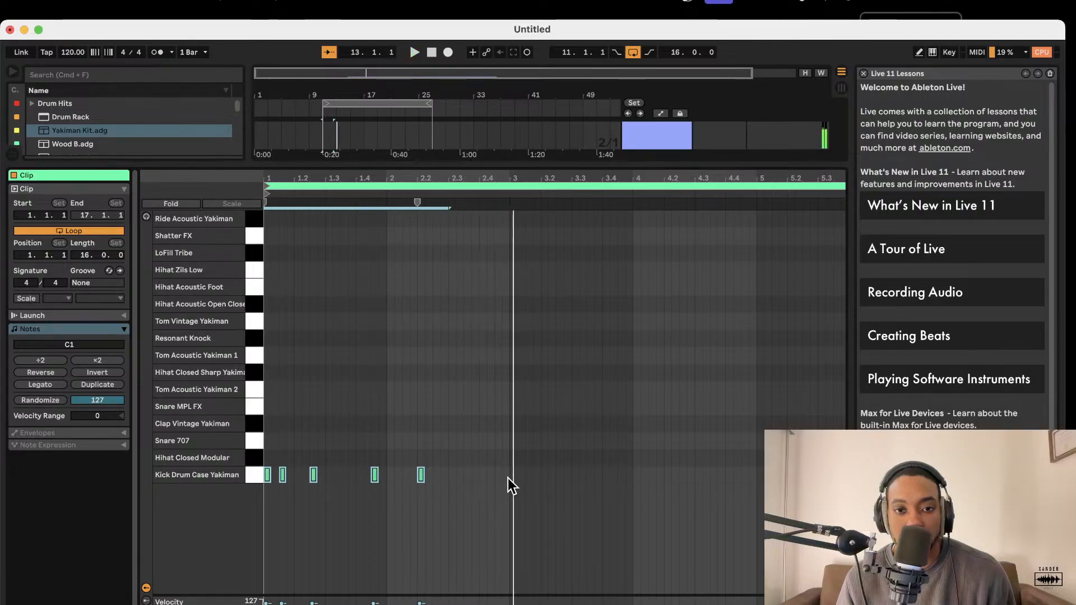
Select the full two bars of the kick pattern, duplicate them to bars 3 and 5, and start playback
left_click_drag(508, 479, 267, 483)
key("super+d")
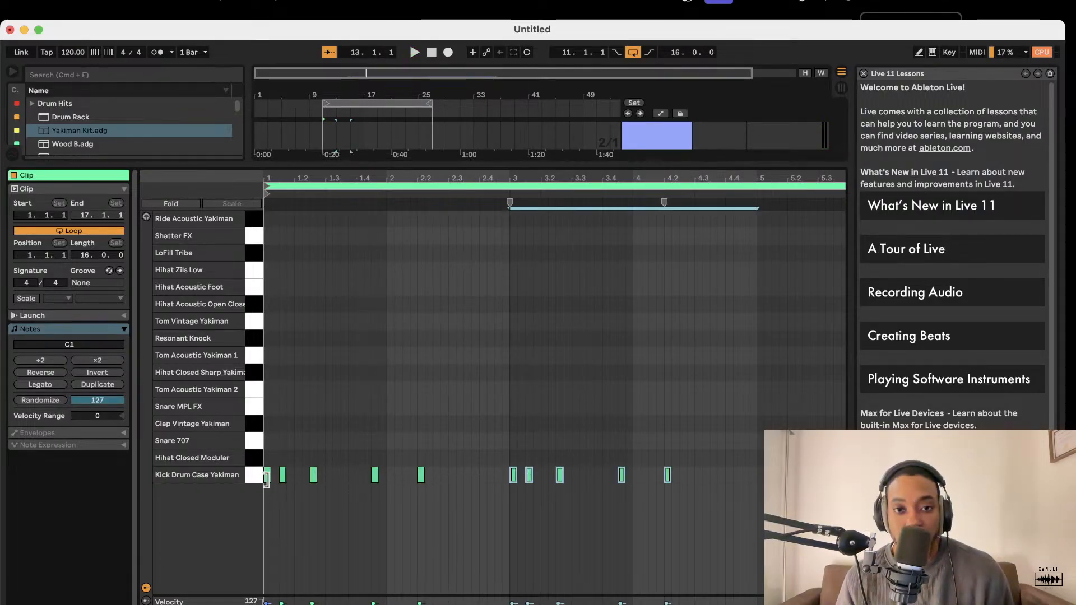
key("super+d")
key("space")
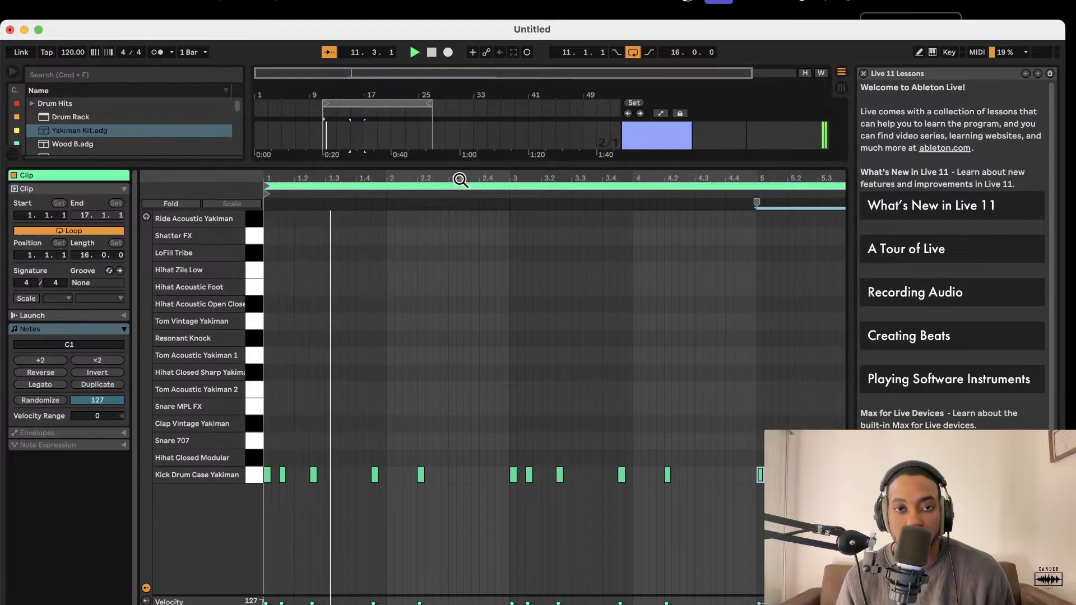
Duplicate the two-bar kick pattern at bar 5 until it fills the 16-bar clip, undoing the copy beyond bar 17
left_click_drag(463, 165, 495, 103)
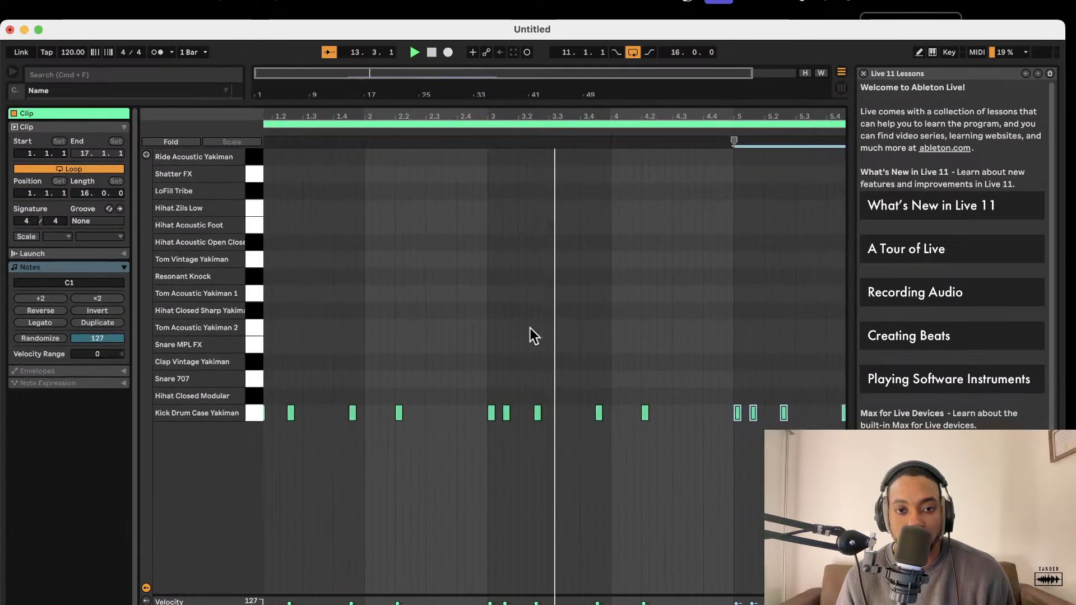
left_click_drag(663, 408, 835, 418)
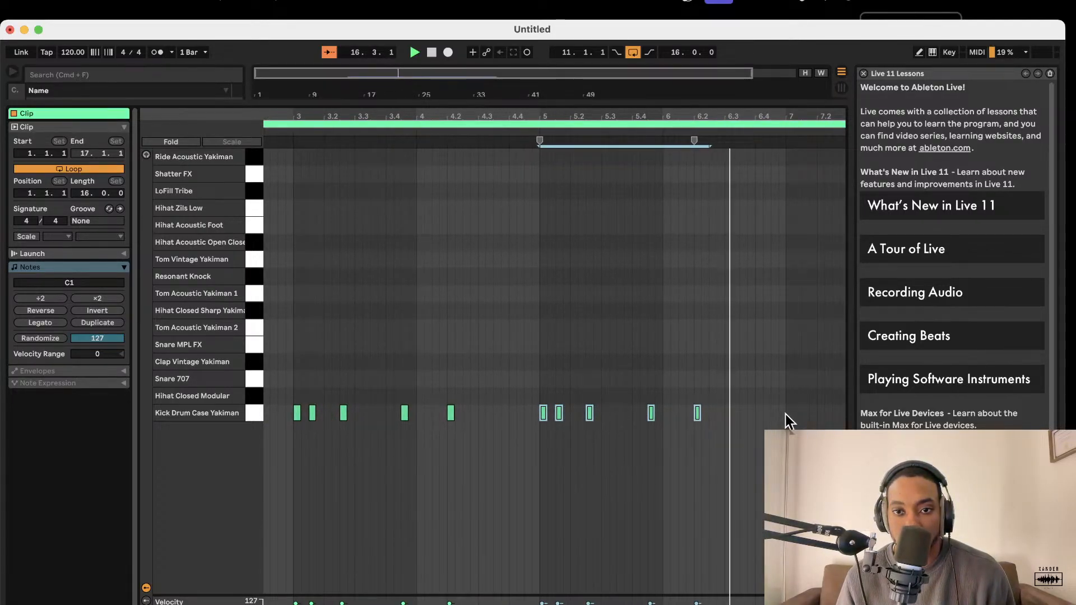
left_click_drag(785, 415, 539, 411)
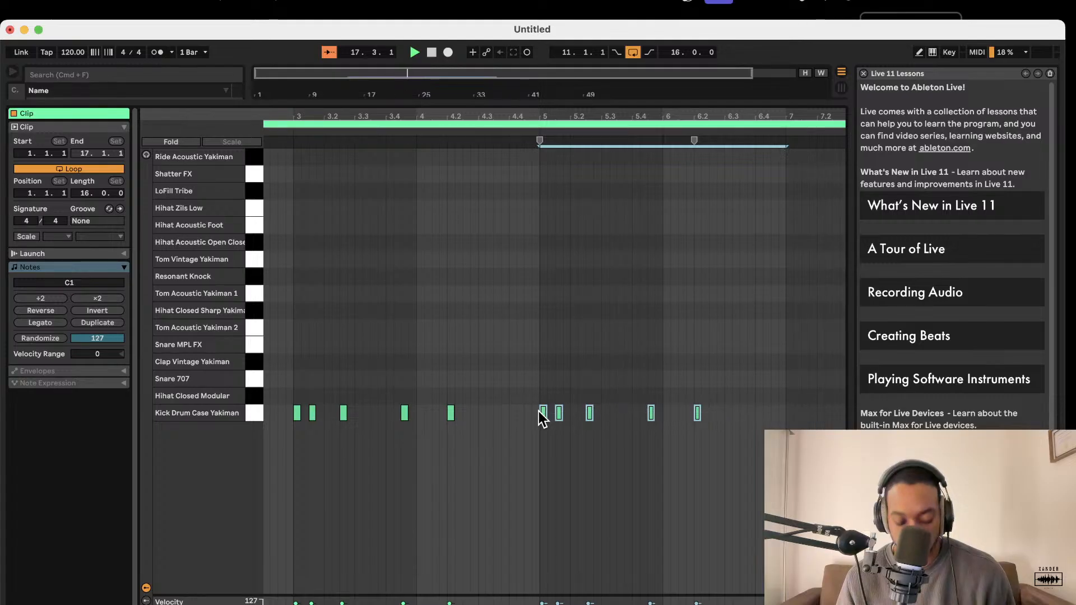
key("super+d")
key("super+d")
key("super+d")
key("super+d")
key("super+d")
key("super+d")
key("super+d")
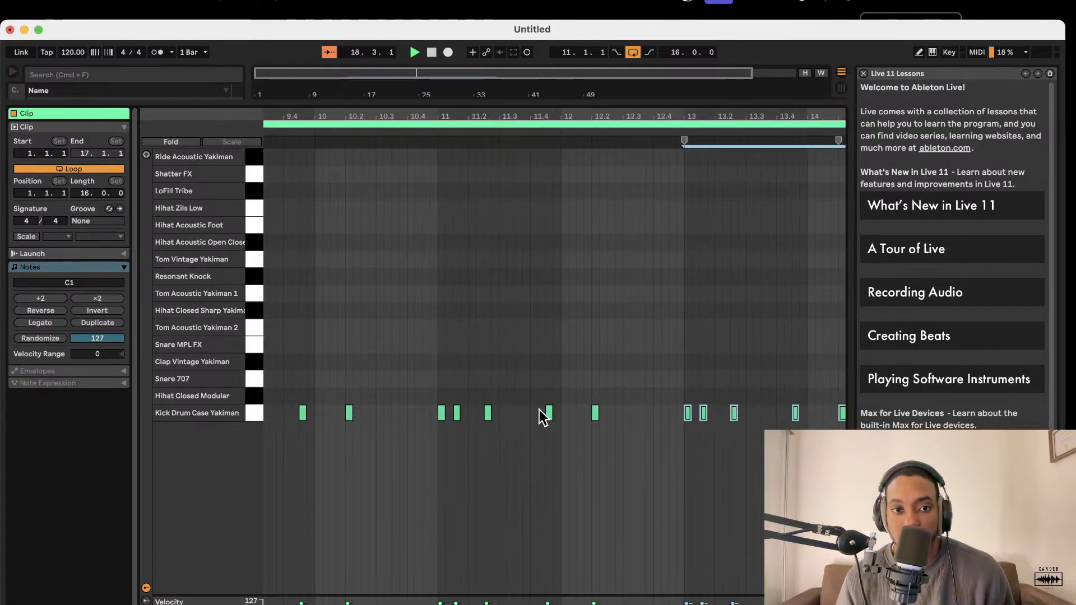
key("super+z")
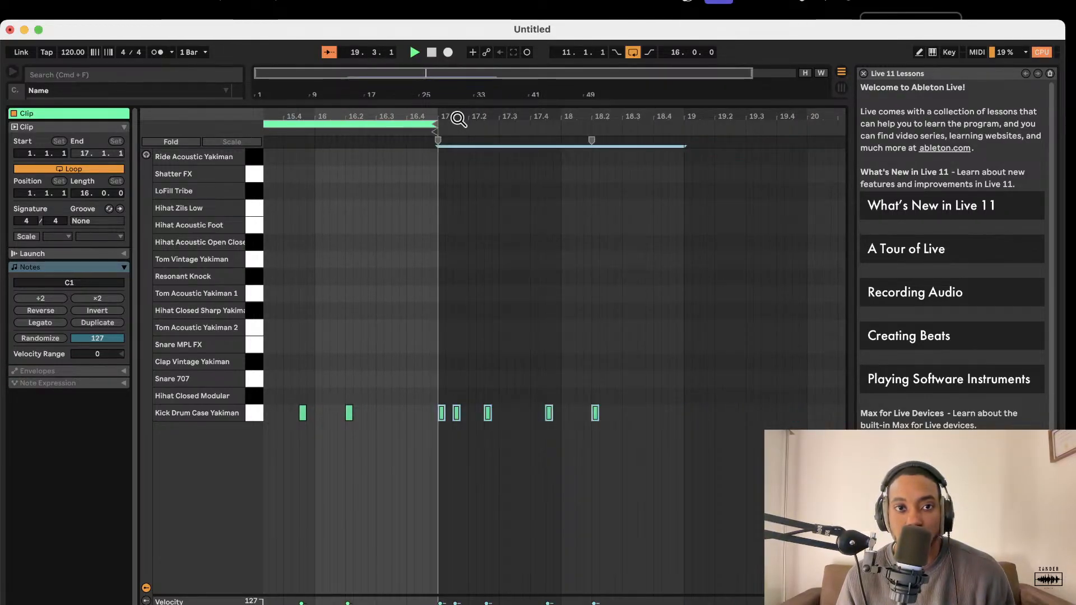
key("super+z")
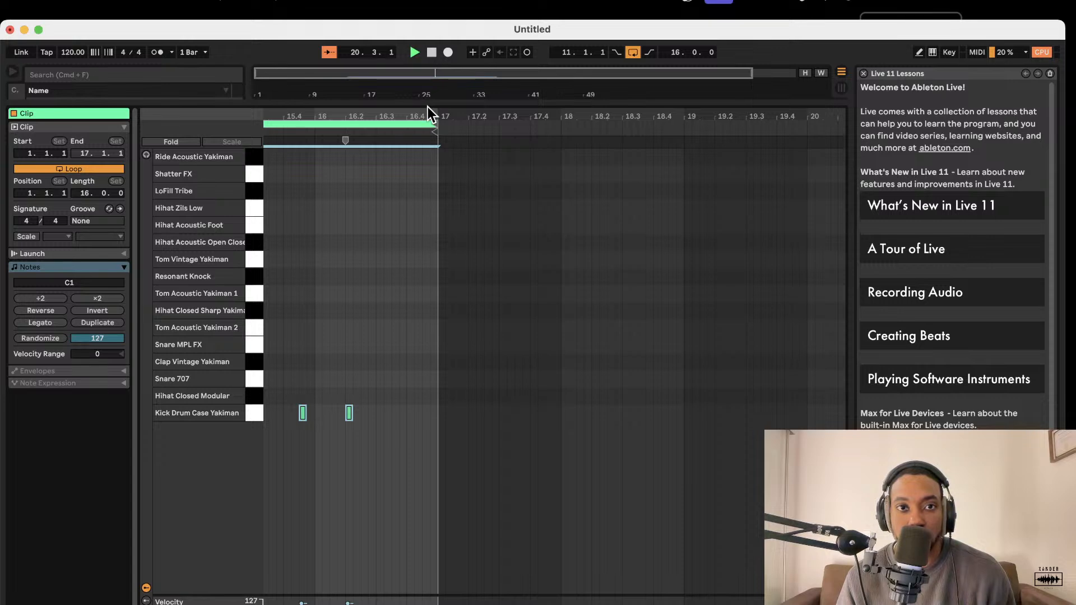
Return to the arrangement, duplicate the 41 Yakiman Kit track and delete the copied kick clip from track 42
left_click_drag(428, 106, 457, 537)
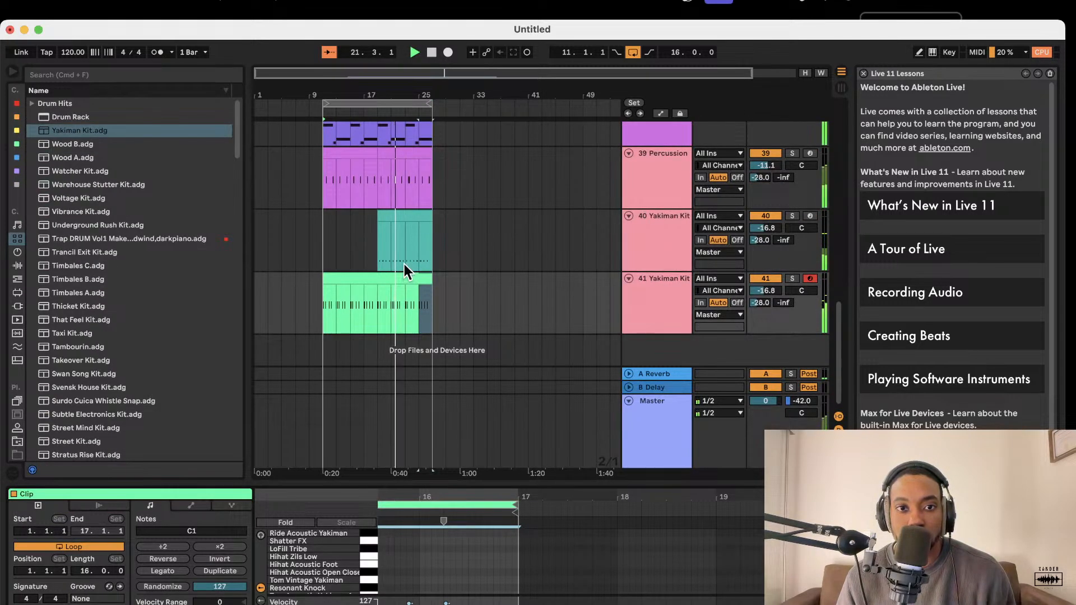
scroll(453, 267, "up", 3)
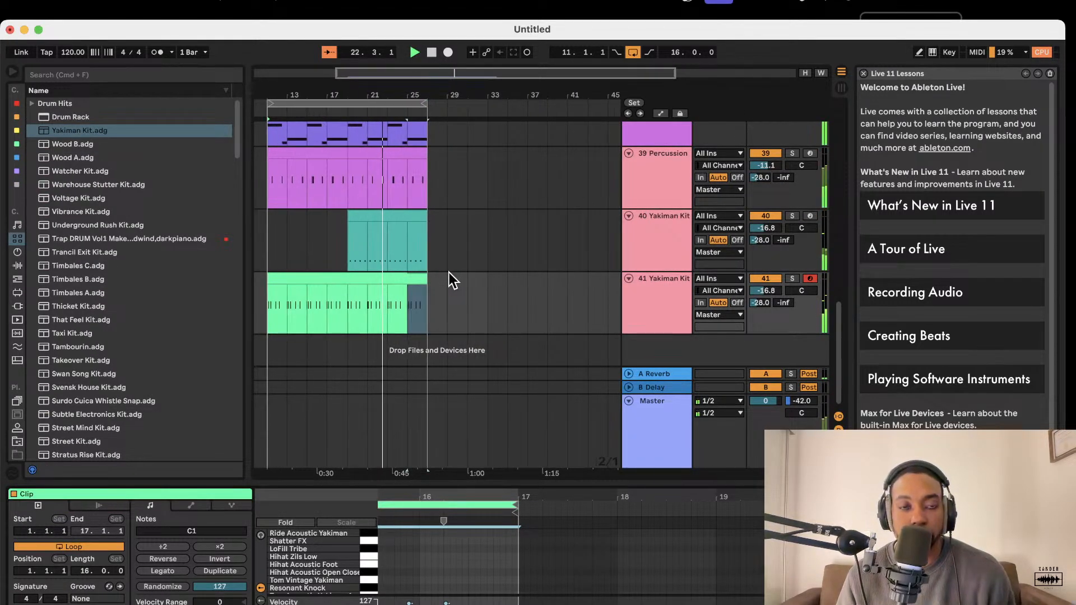
scroll(449, 274, "down", 2)
scroll(440, 272, "up", 4)
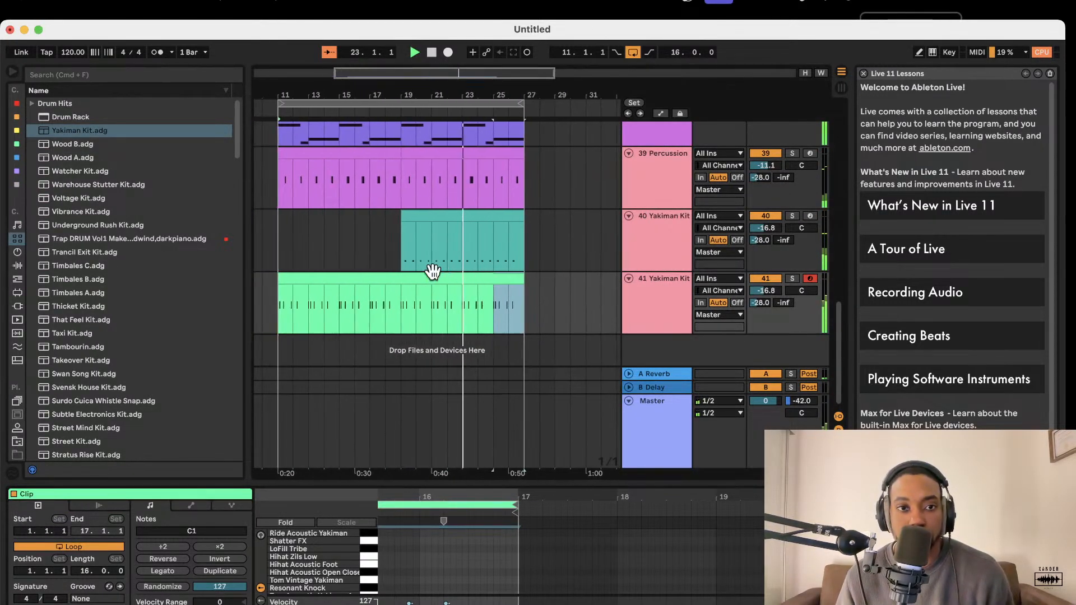
left_click(328, 52)
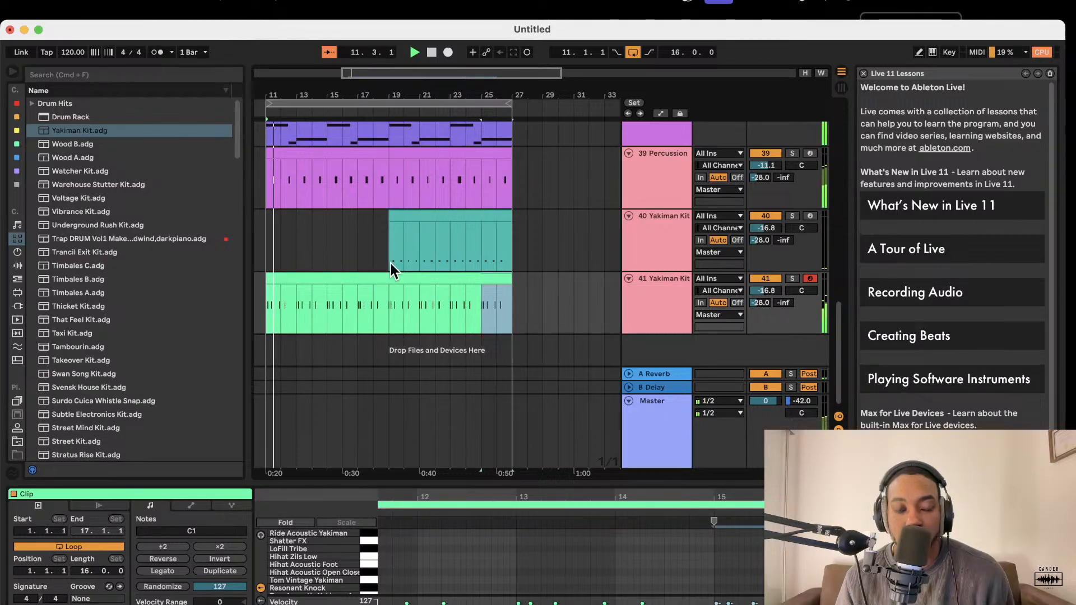
scroll(349, 221, "up", 2)
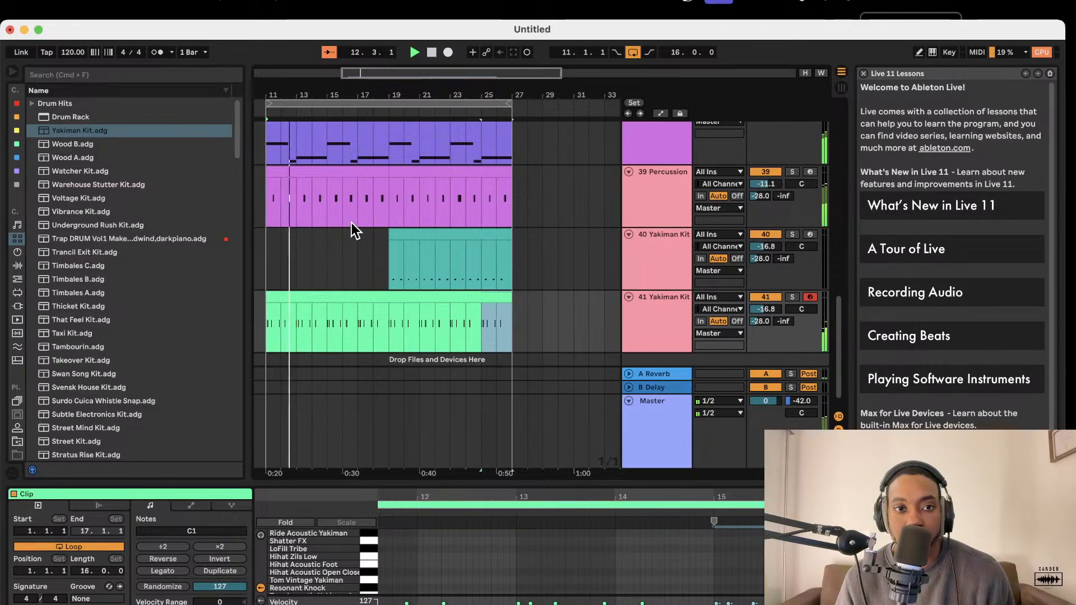
scroll(426, 303, "down", 1)
right_click(679, 317)
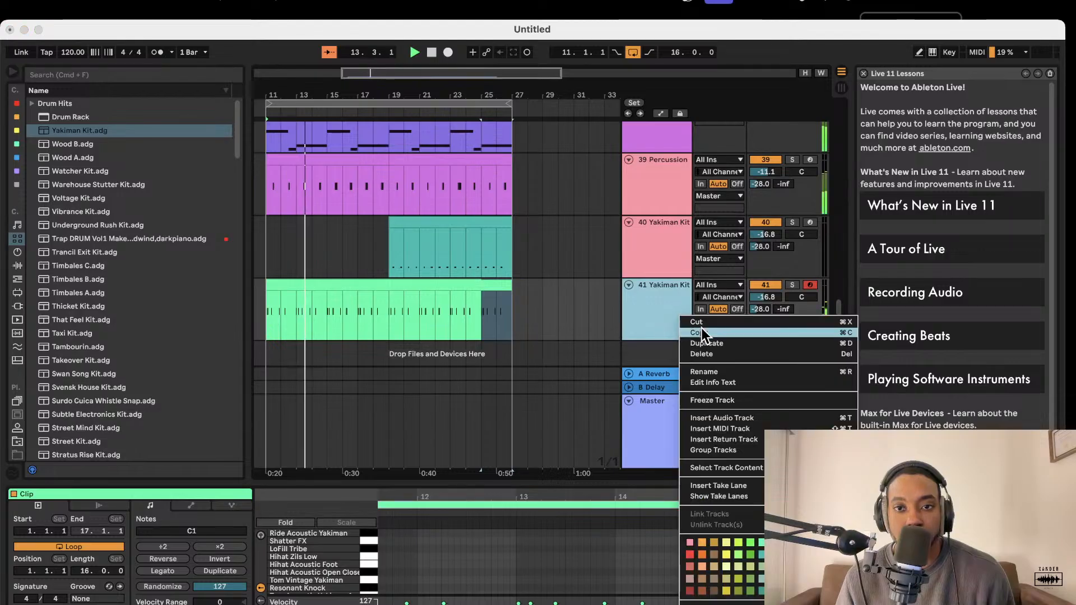
left_click(715, 344)
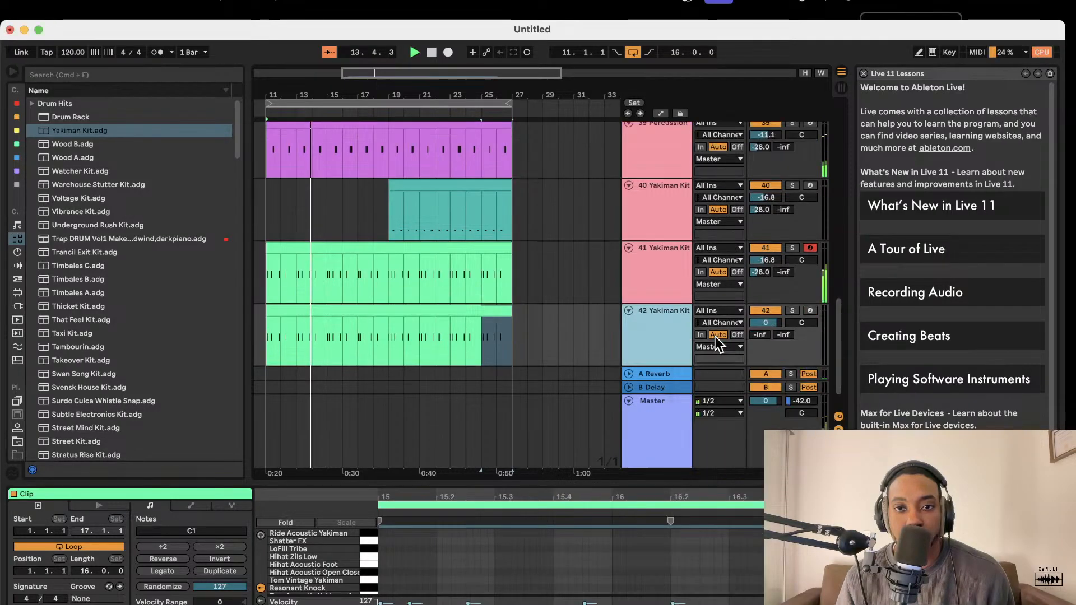
left_click(423, 309)
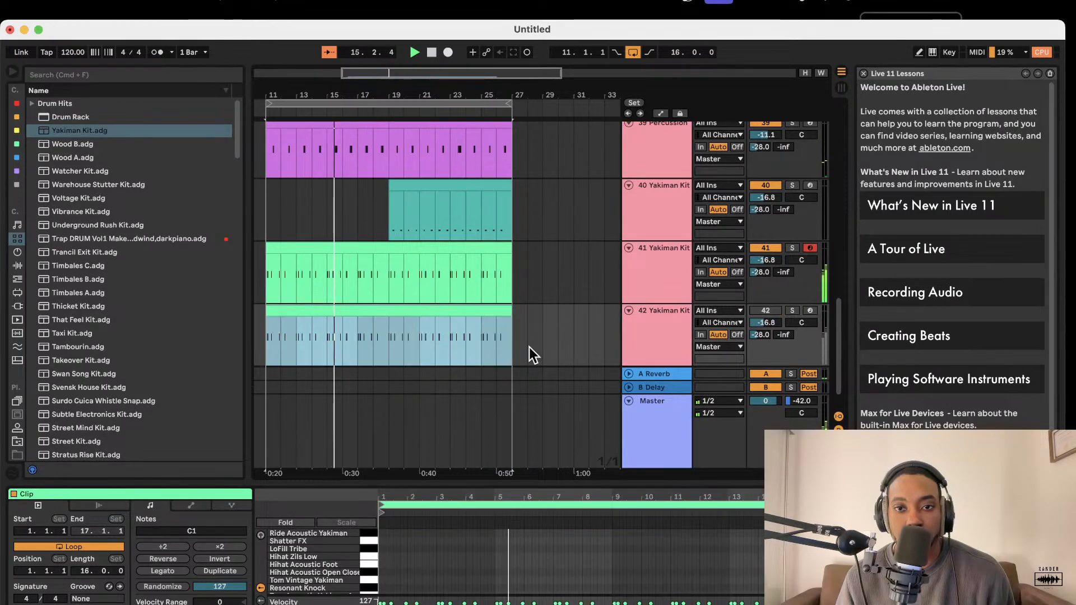
key("Delete")
Activate and arm the 42 Yakiman Kit track for playing and lower its volume to -38.0
left_click(650, 336)
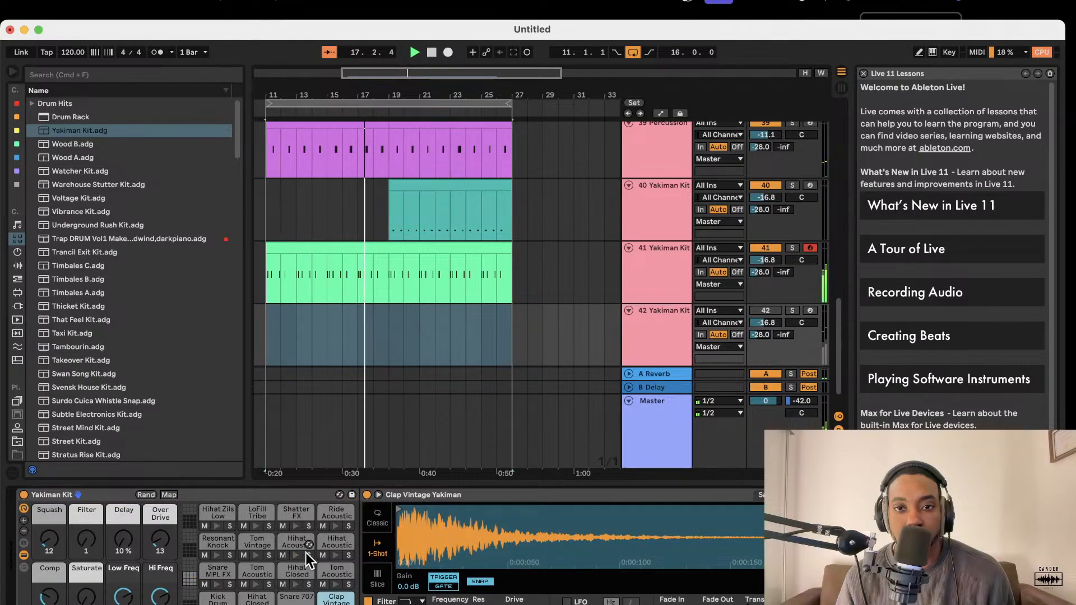
left_click(766, 311)
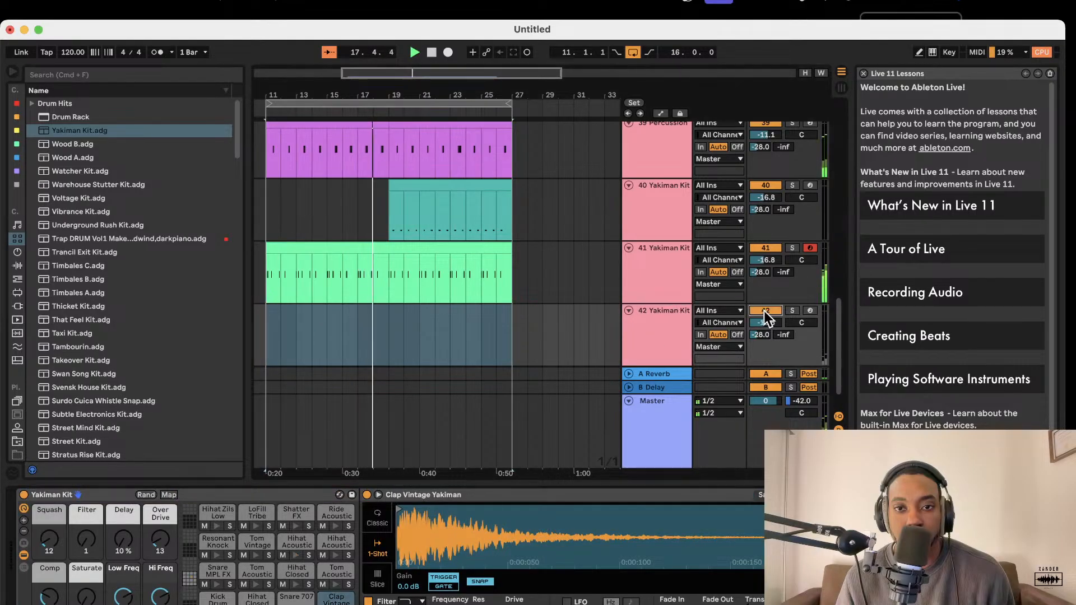
left_click(809, 310)
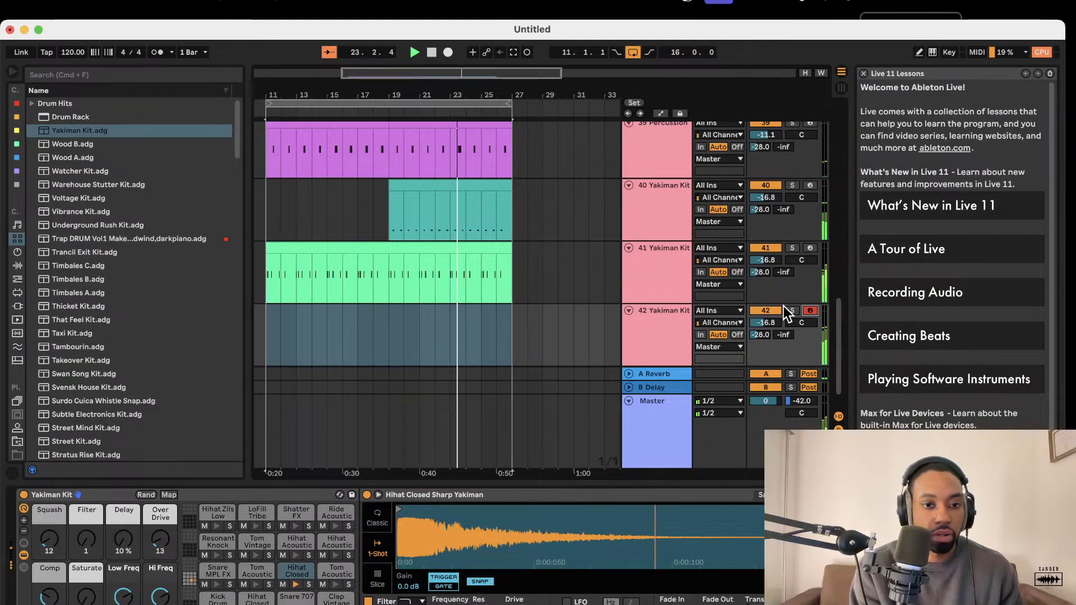
left_click(767, 324)
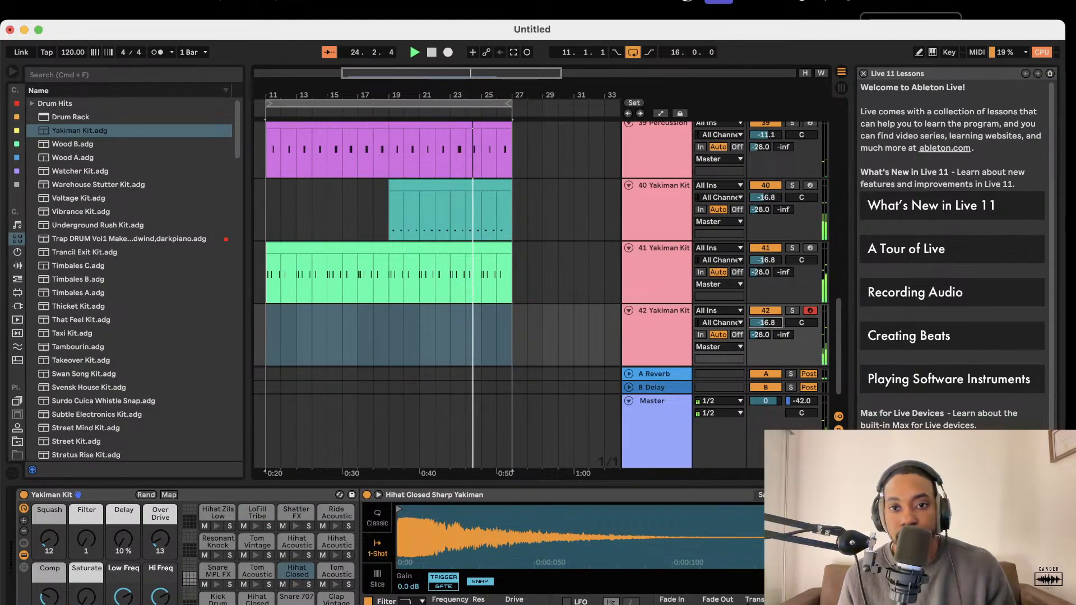
left_click_drag(767, 323, 772, 317)
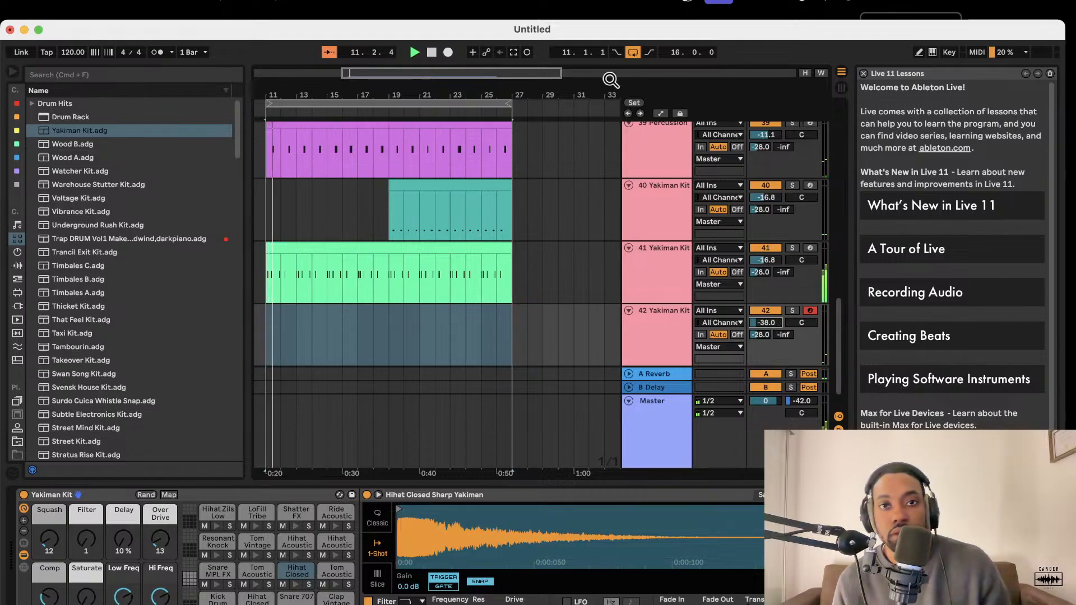
Capture the hi-hat part just played as a MIDI clip on the 42 Yakiman Kit track and audition it
left_click(515, 55)
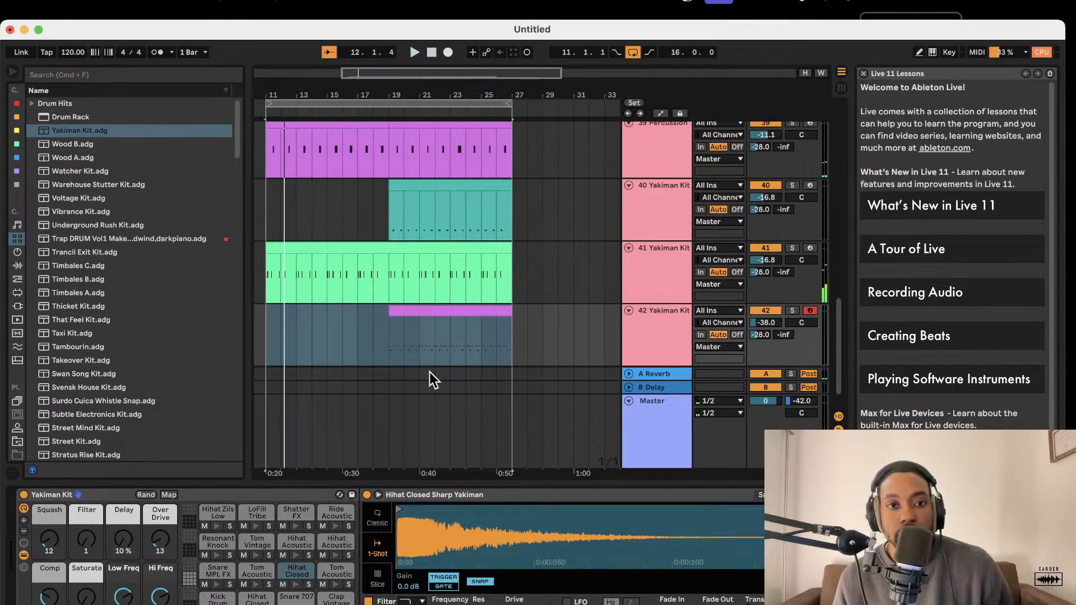
key("space")
key("space")
left_click(528, 312)
key("space")
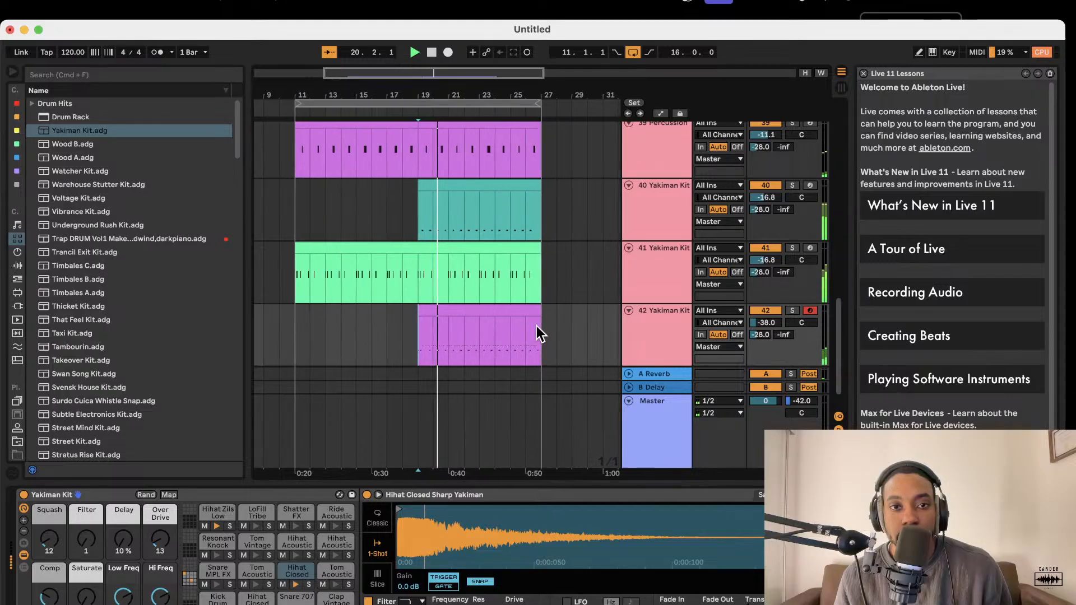
Examine the captured clip's notes in the enlarged note editor while playing it, and return to the arrangement
left_click(466, 311)
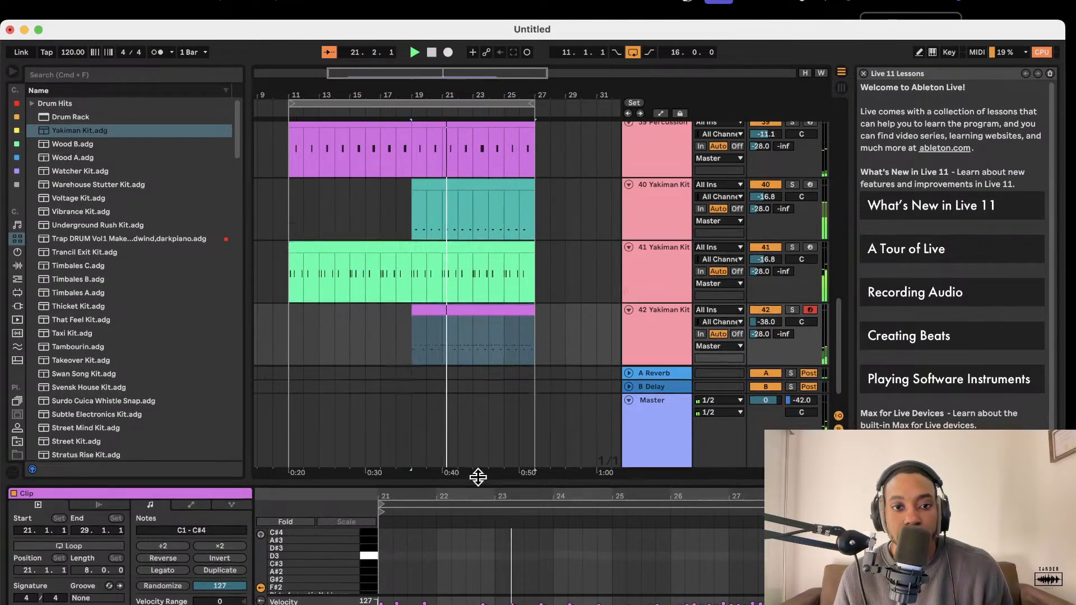
left_click_drag(480, 475, 474, 247)
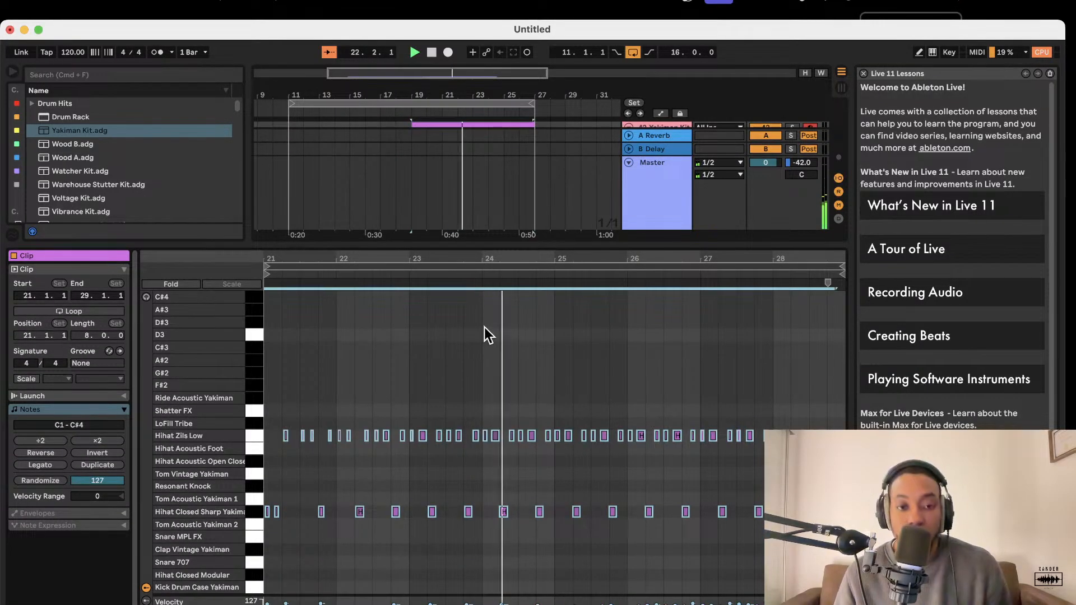
key("space")
key("space")
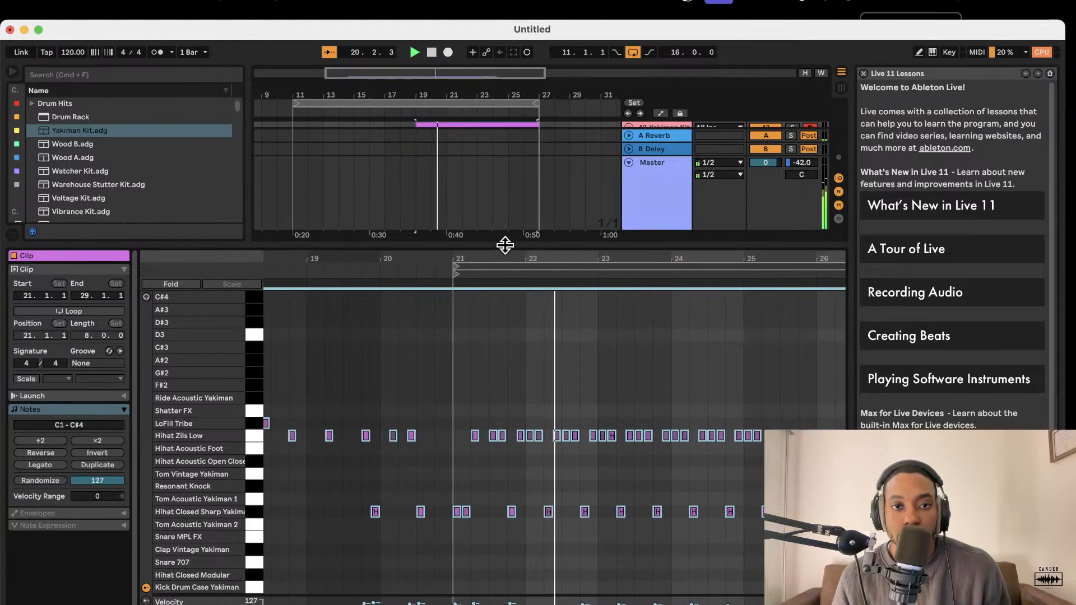
left_click_drag(504, 246, 516, 537)
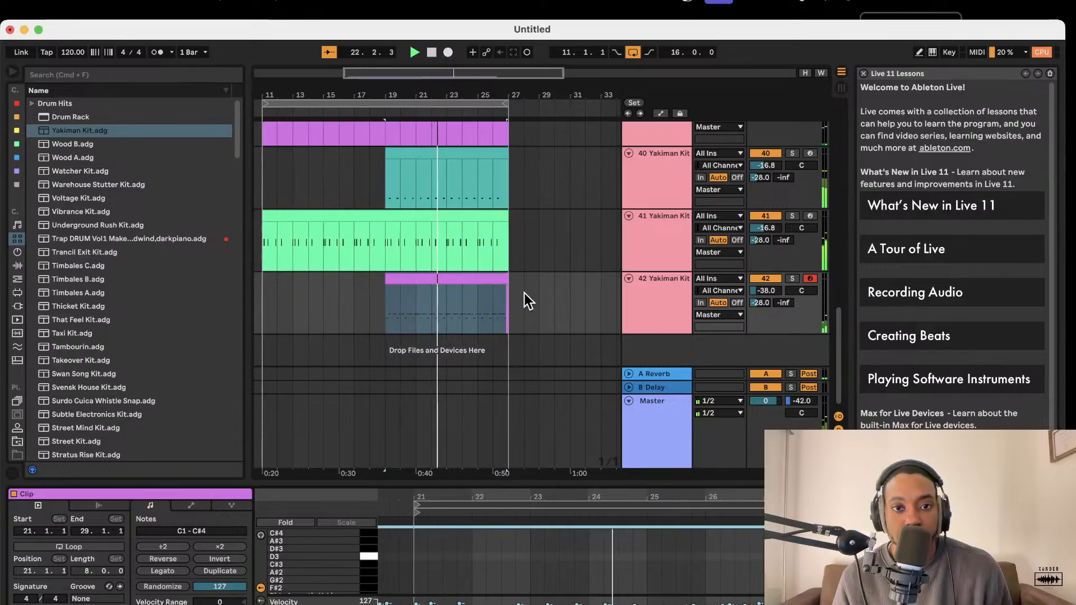
left_click(524, 293)
scroll(527, 288, "up", 2)
scroll(529, 289, "down", 2)
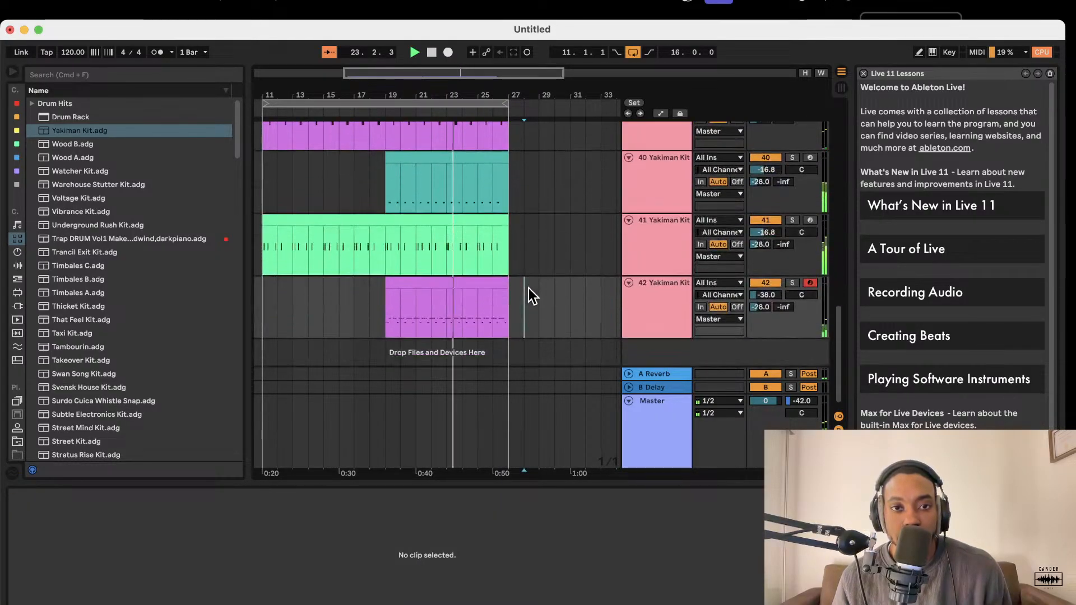
scroll(529, 288, "up", 2)
scroll(529, 288, "left", 2)
scroll(529, 288, "down", 3)
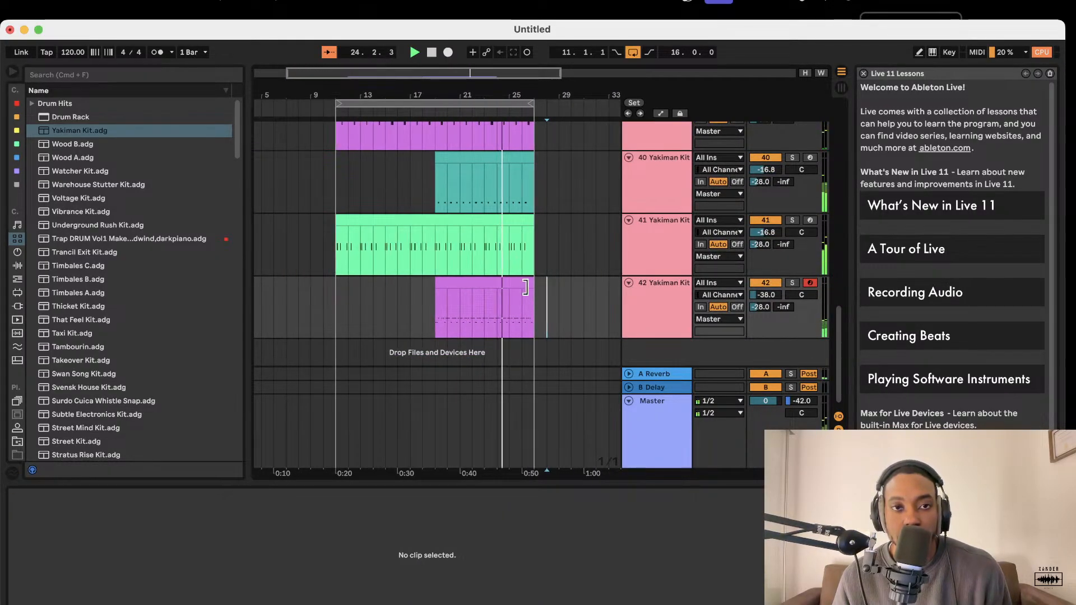
scroll(529, 288, "up", 3)
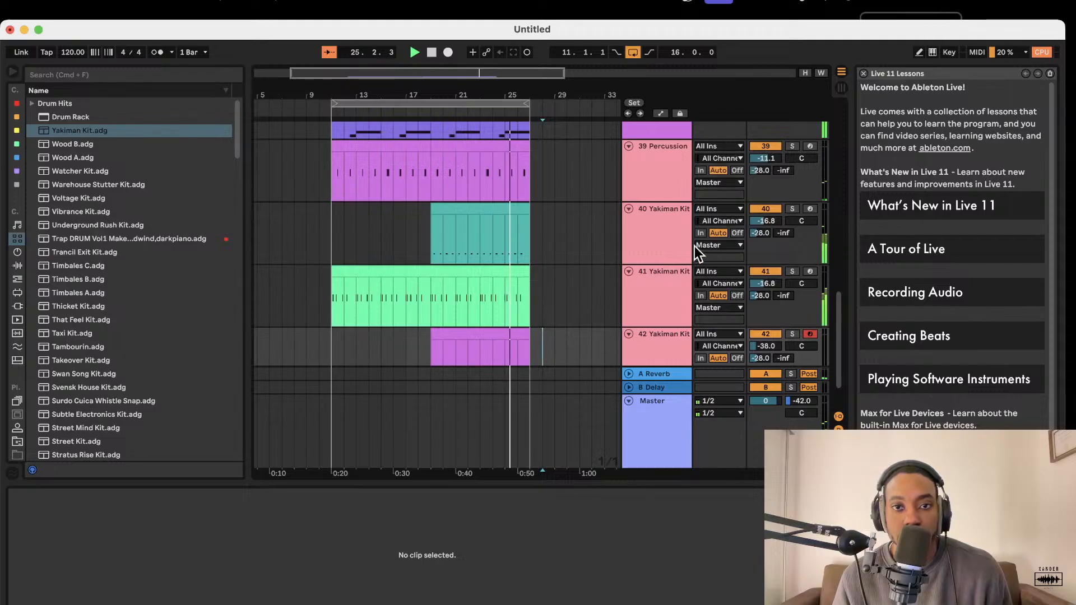
Group the 39 Percussion track and the three Yakiman Kit tracks (40 to 42) into one group track
left_click(653, 237)
scroll(671, 194, "up", 2)
left_click(671, 194)
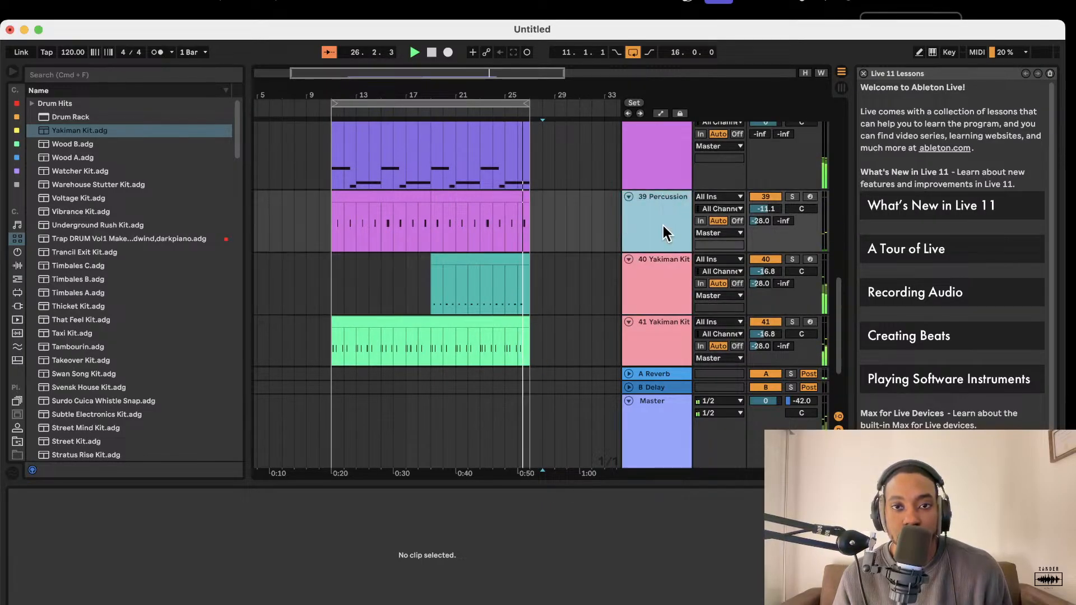
scroll(663, 226, "down", 3)
left_click(656, 301)
scroll(653, 247, "up", 2)
left_click(654, 196)
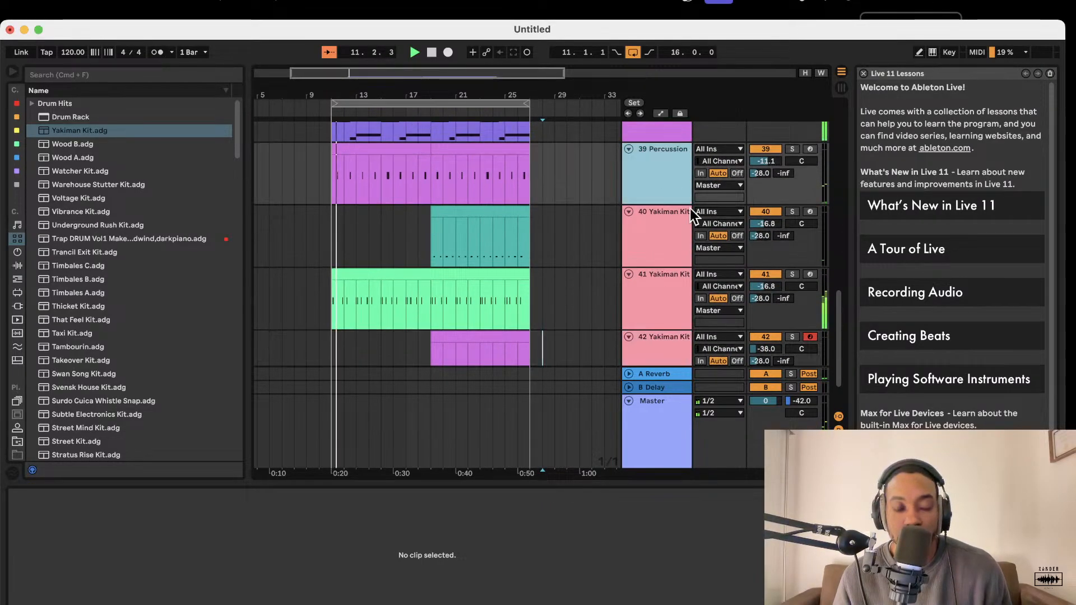
scroll(673, 314, "down", 2)
left_click(666, 329, "shift")
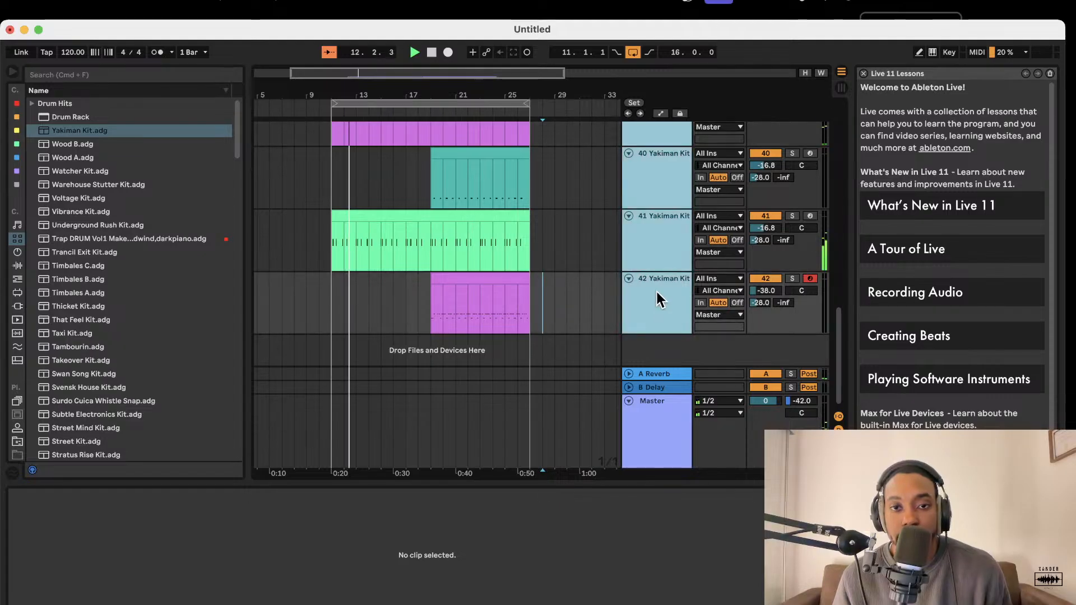
key("super+g")
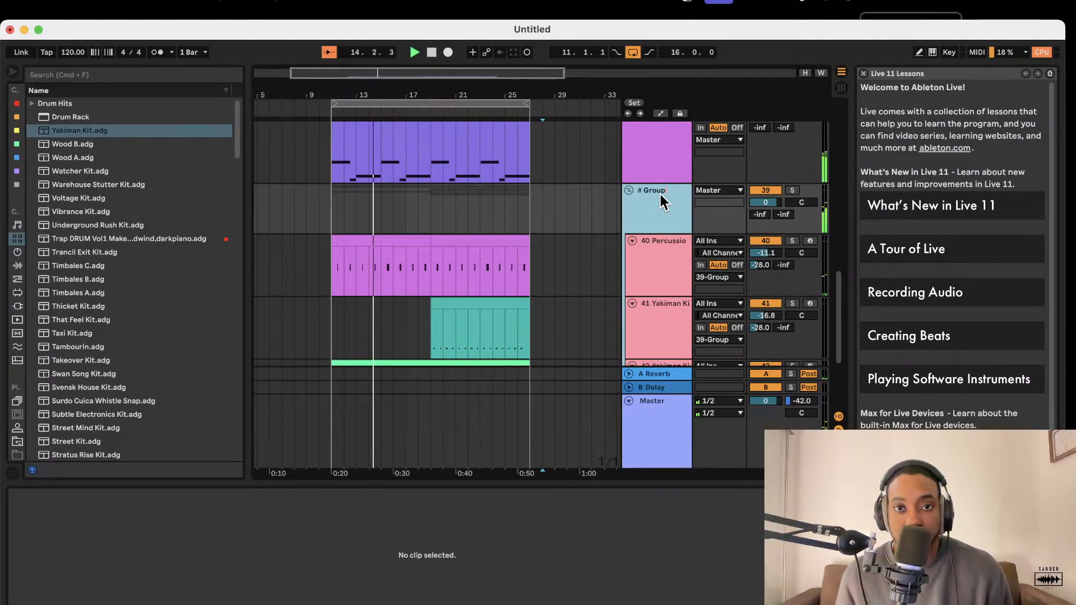
Rename the new group track as Drums
key("BackSpace")
key("BackSpace")
key("BackSpace")
key("BackSpace")
key("BackSpace")
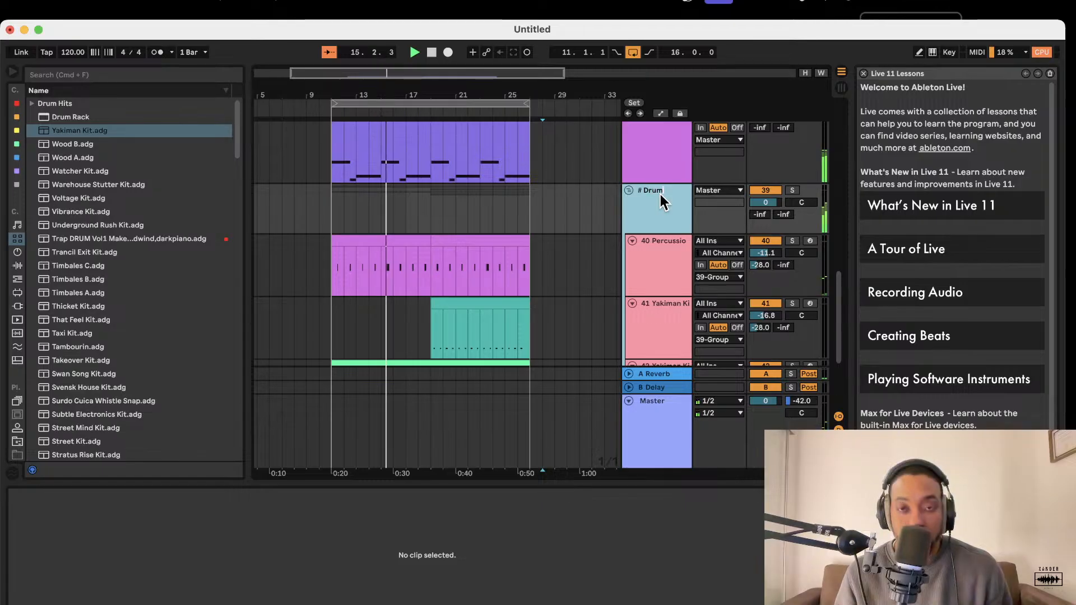
key("Return")
left_click(644, 257)
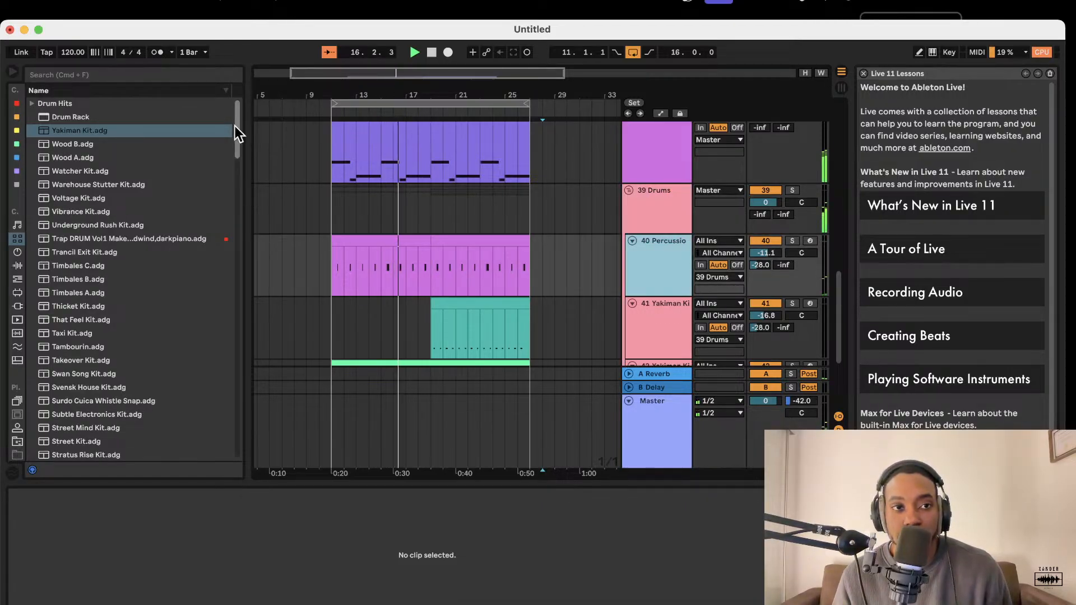
Select the Drums group and search the plug-ins, instruments and audio effects for "drums"
left_click(657, 208)
left_click(142, 73)
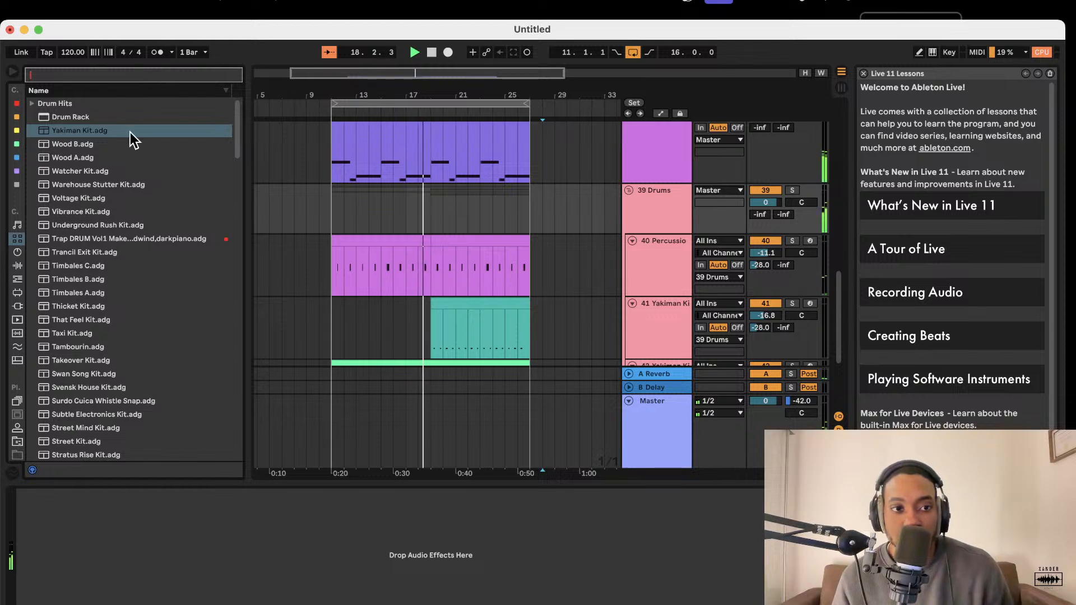
left_click(16, 306)
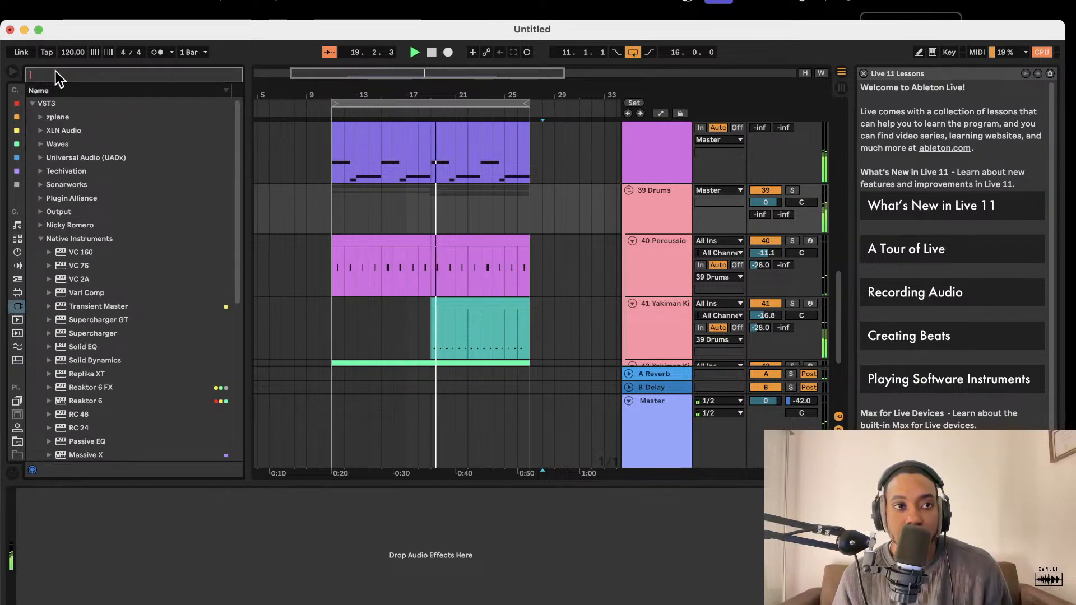
type("drums")
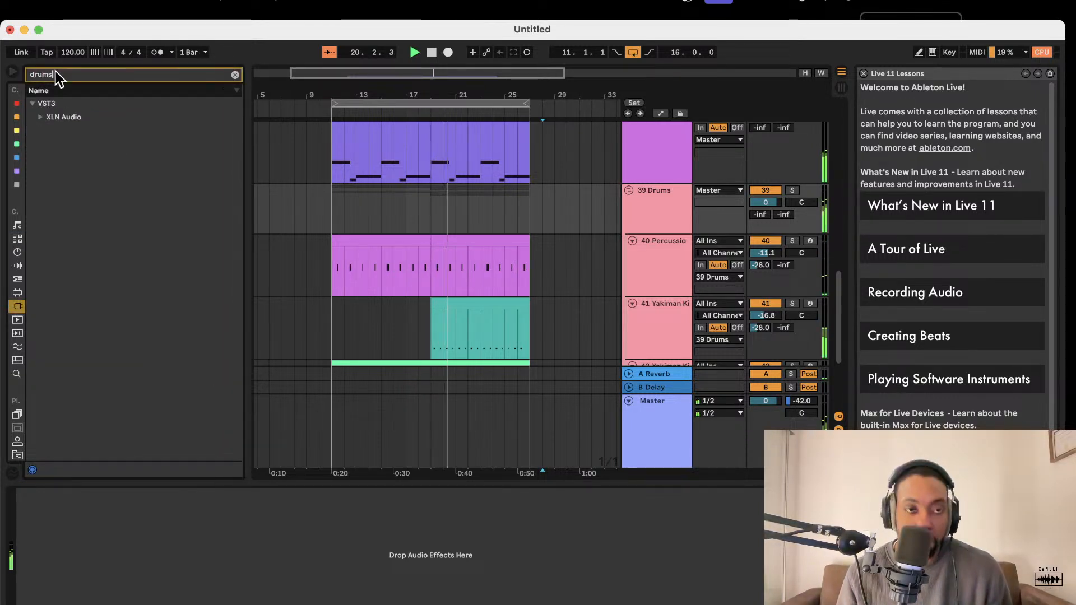
left_click(17, 254)
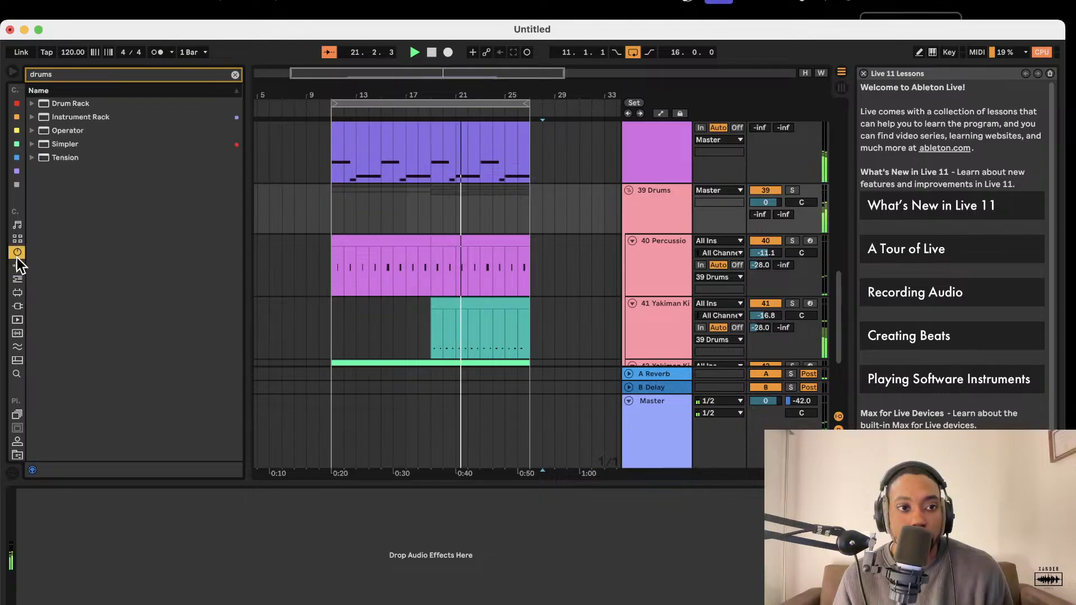
left_click(17, 265)
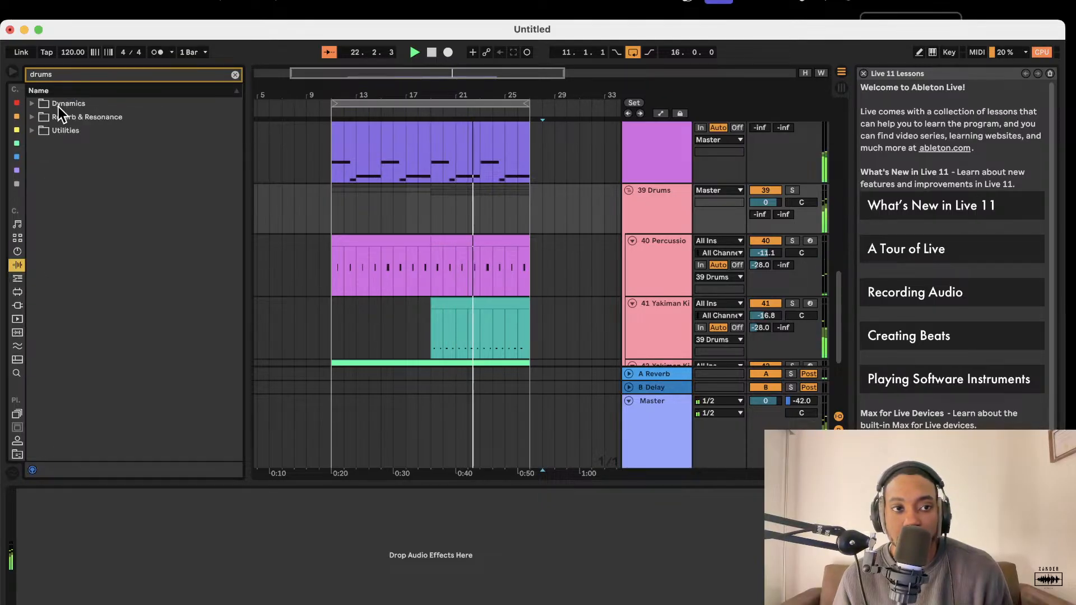
Look through the Reverb & Resonance and Utilities effect results, then check the MIDI effect and instrument categories
left_click(34, 106)
left_click(35, 126)
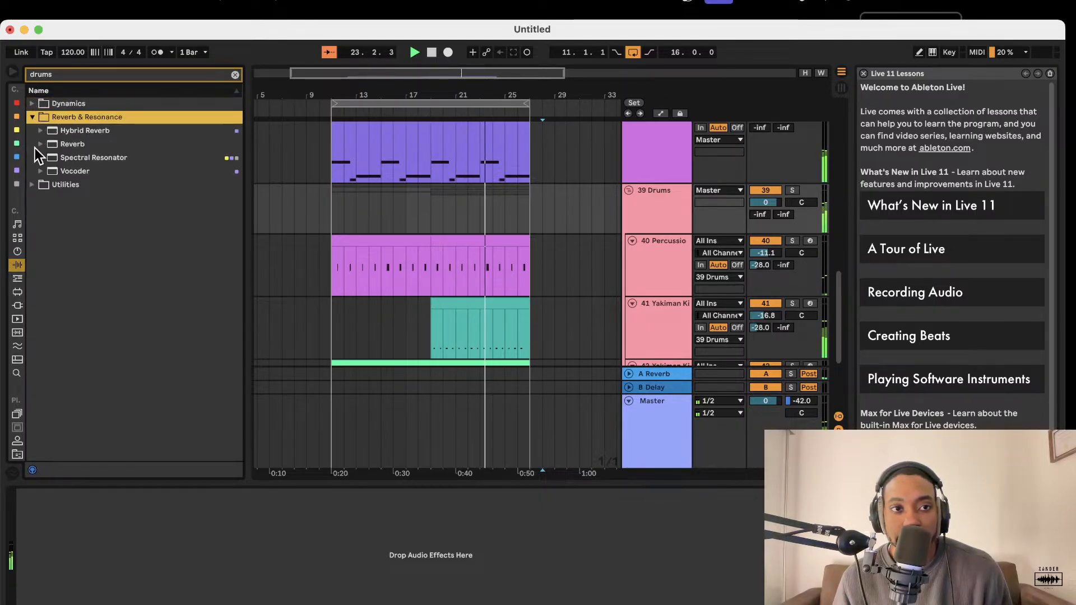
left_click(33, 185)
left_click(41, 145)
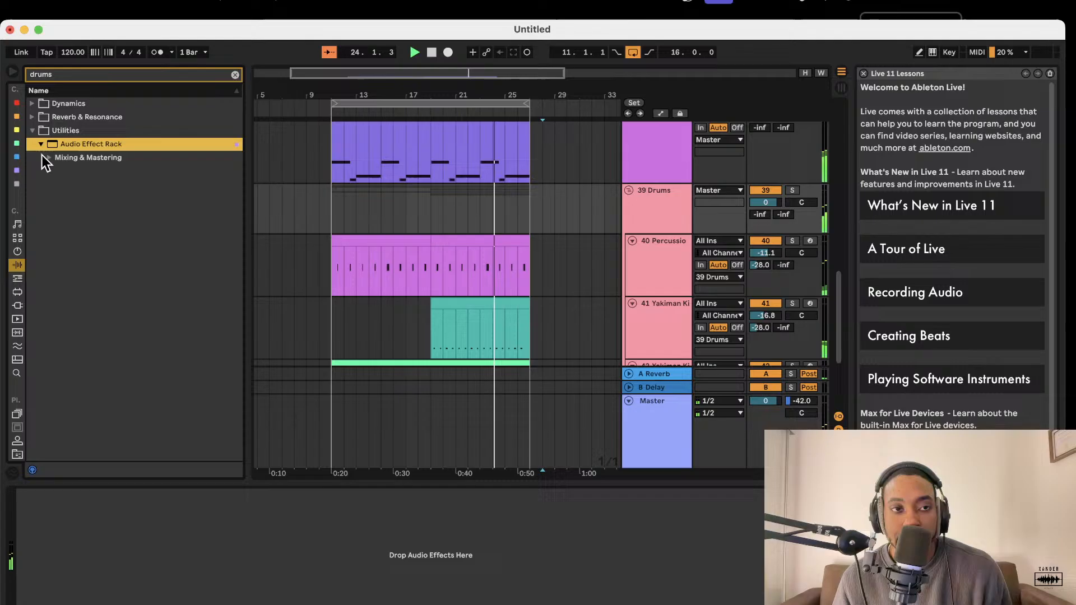
left_click(17, 292)
left_click(17, 279)
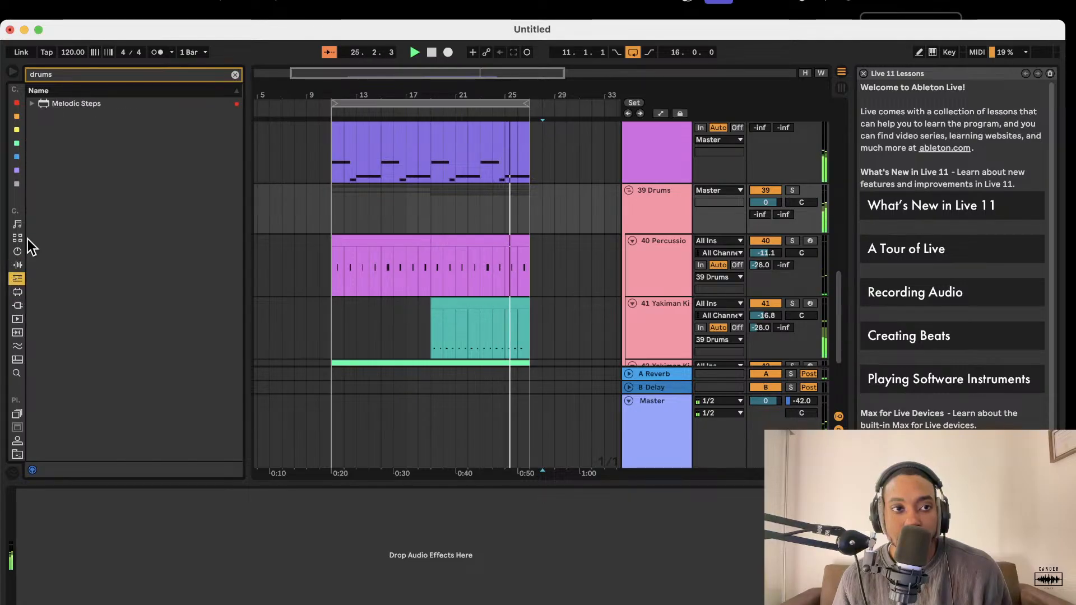
left_click(17, 265)
left_click(17, 252)
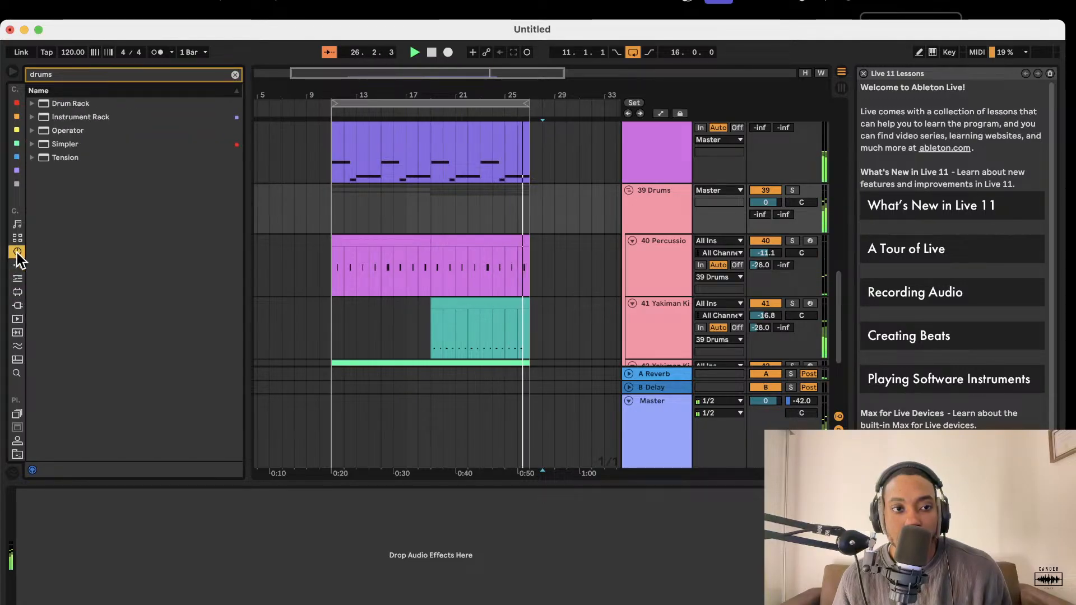
Search for "\drums" and look through the Dynamics, Reverb & Resonance and Utilities audio effects
left_click(81, 76)
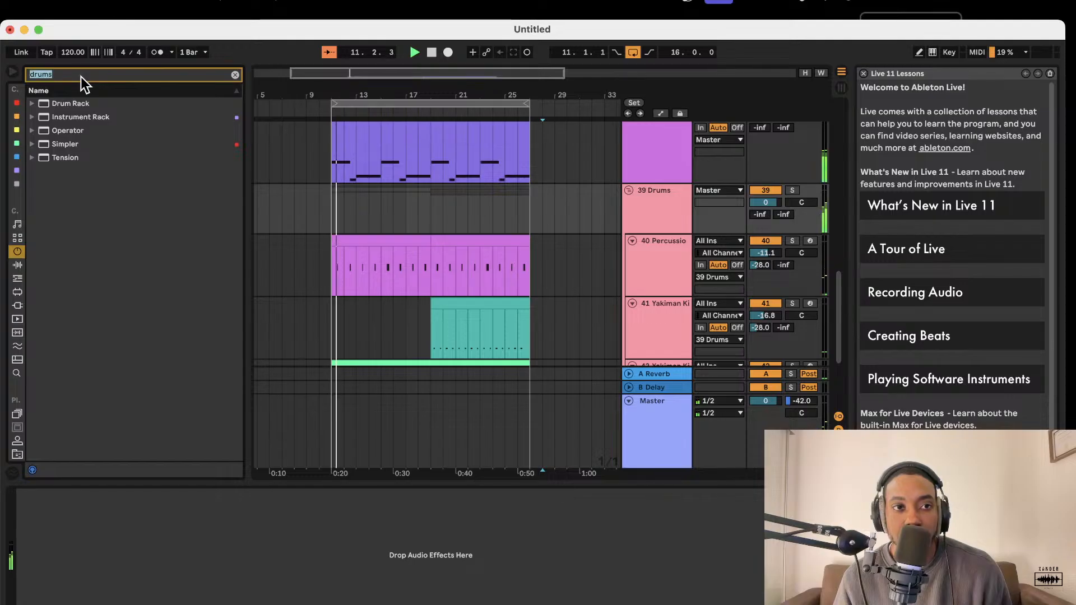
key("BackSpace")
type("\\drums")
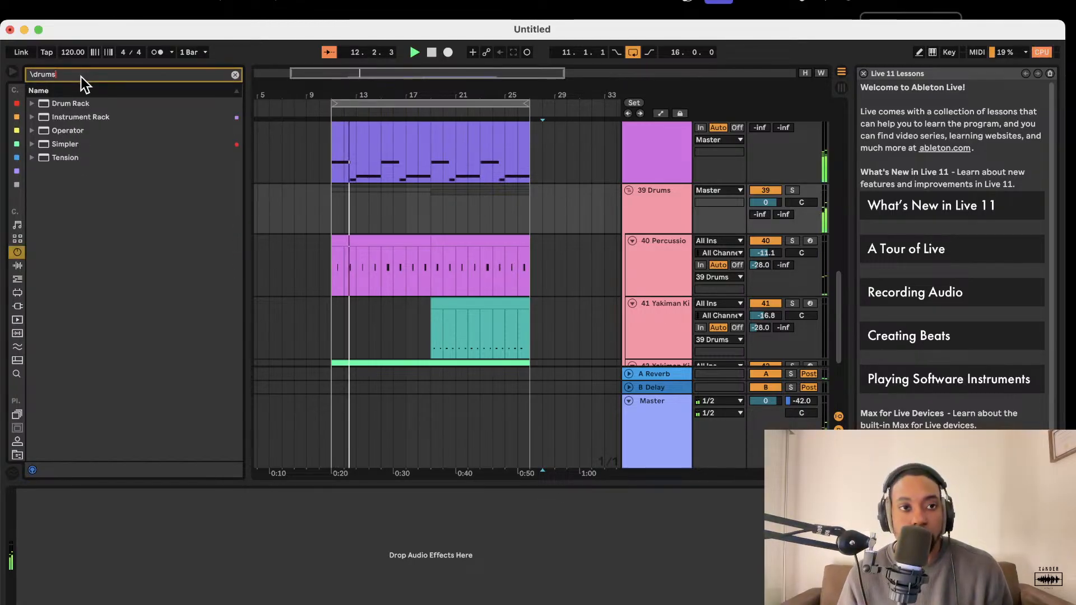
left_click(18, 266)
left_click(33, 104)
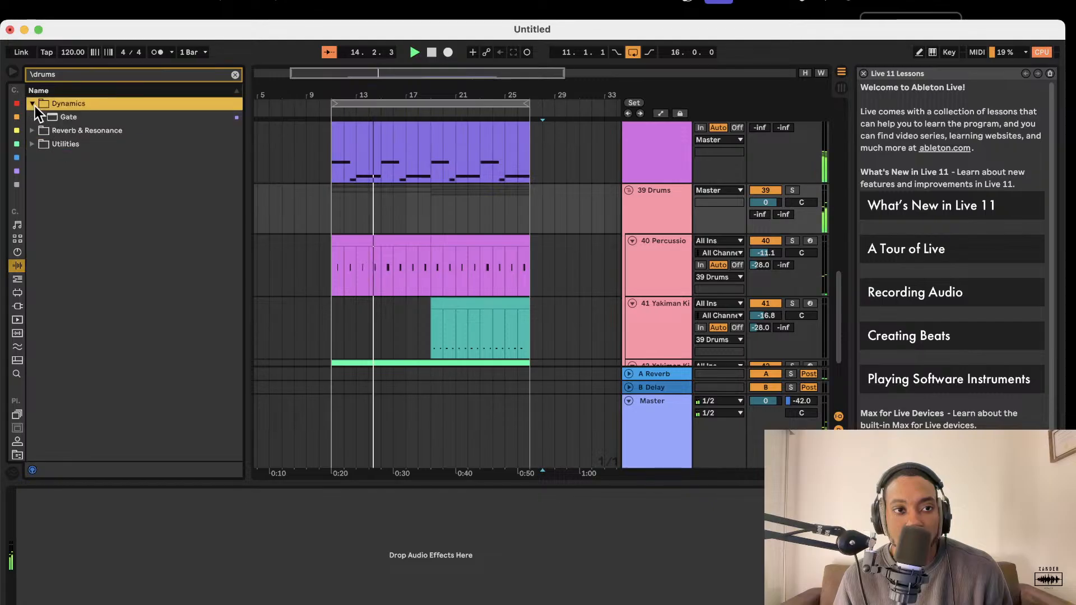
left_click(36, 131)
left_click(38, 144)
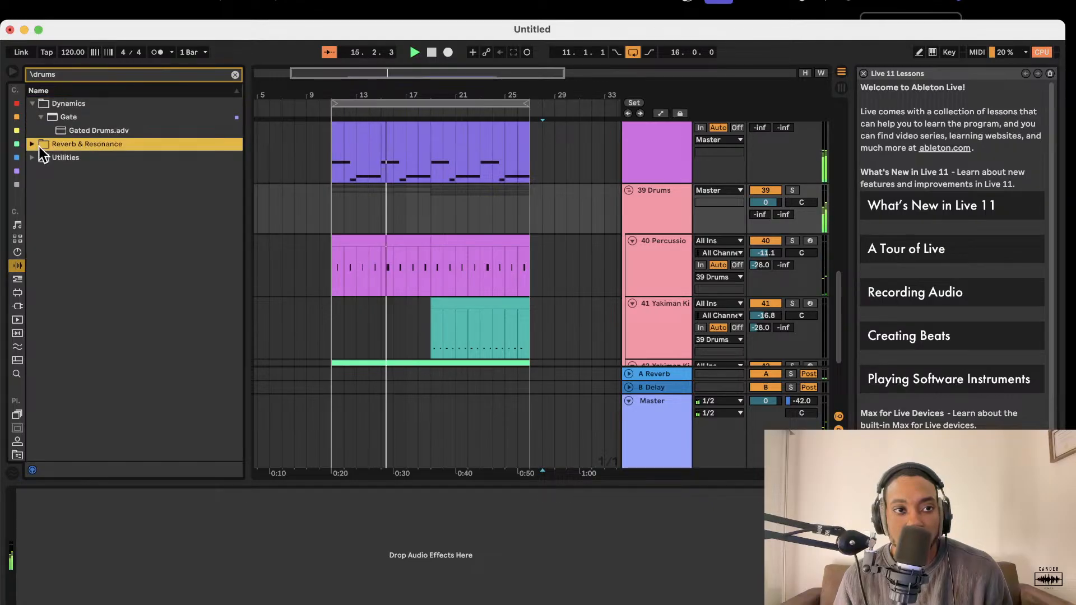
Search the audio effects for "drum" and add Drum Buss from Drive & Color to the Drums group
left_click(117, 73)
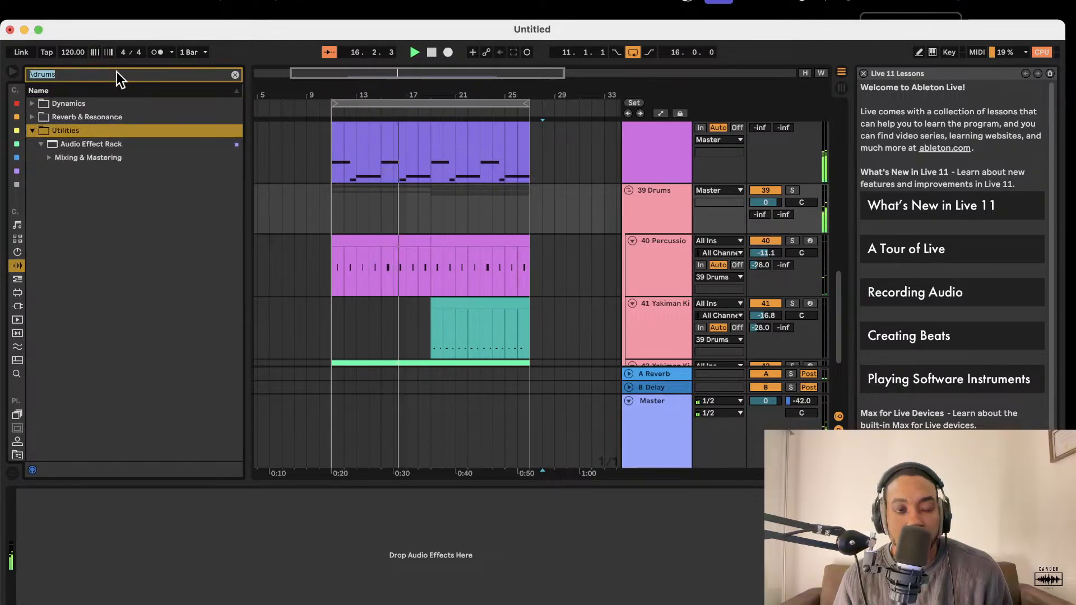
type("drum")
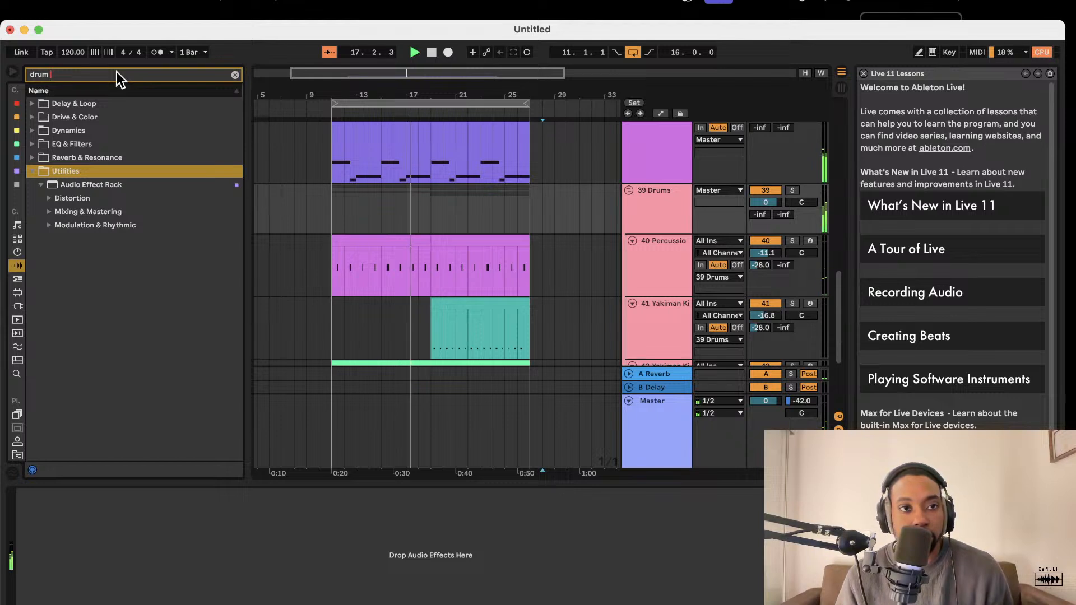
left_click(32, 131)
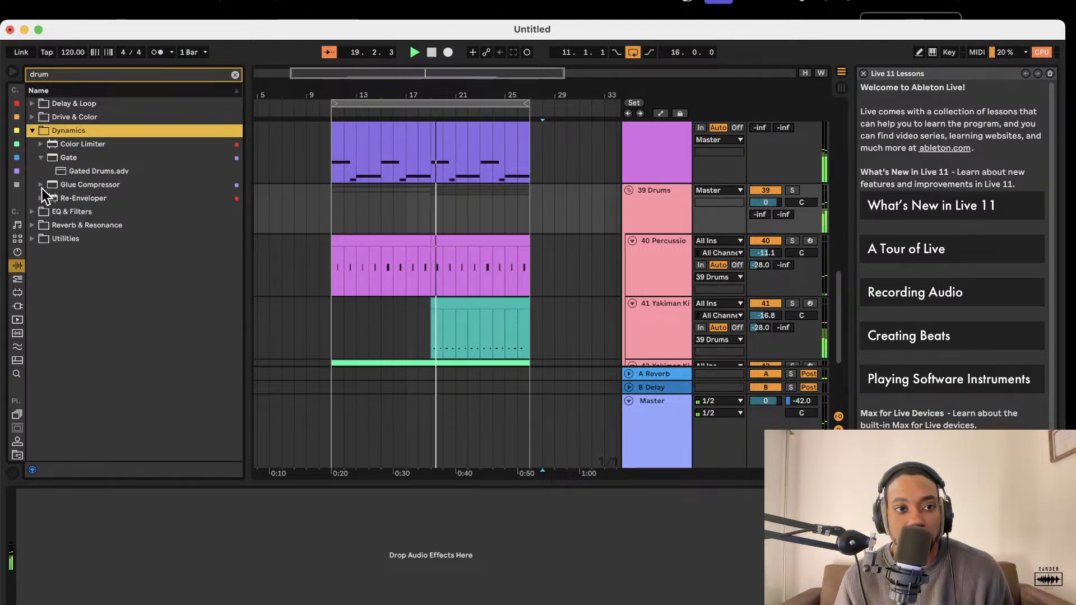
left_click(36, 222)
left_click(34, 239)
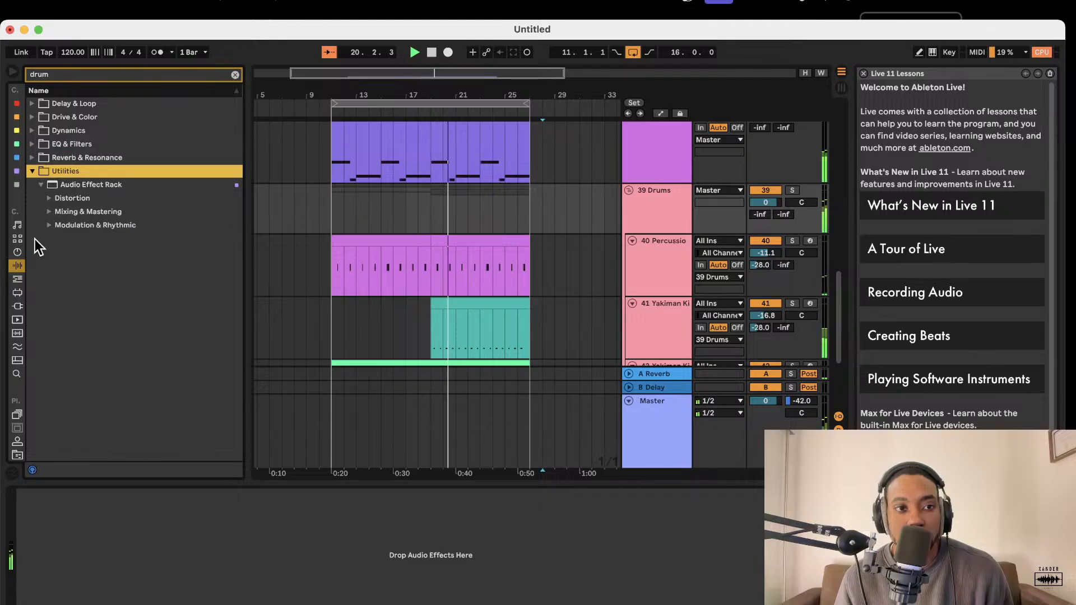
left_click(33, 117)
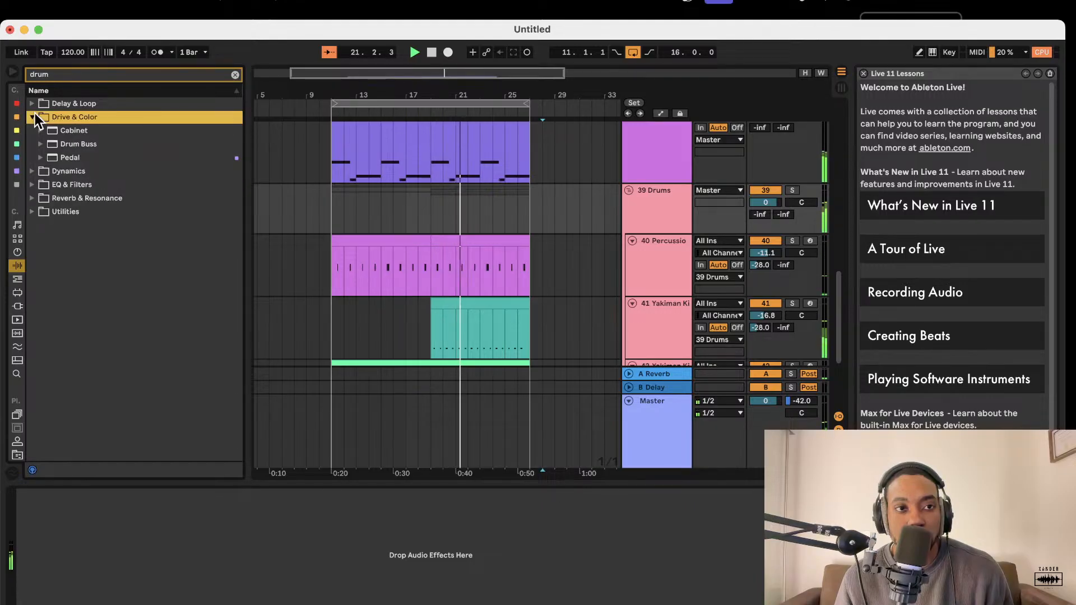
left_click_drag(53, 147, 652, 212)
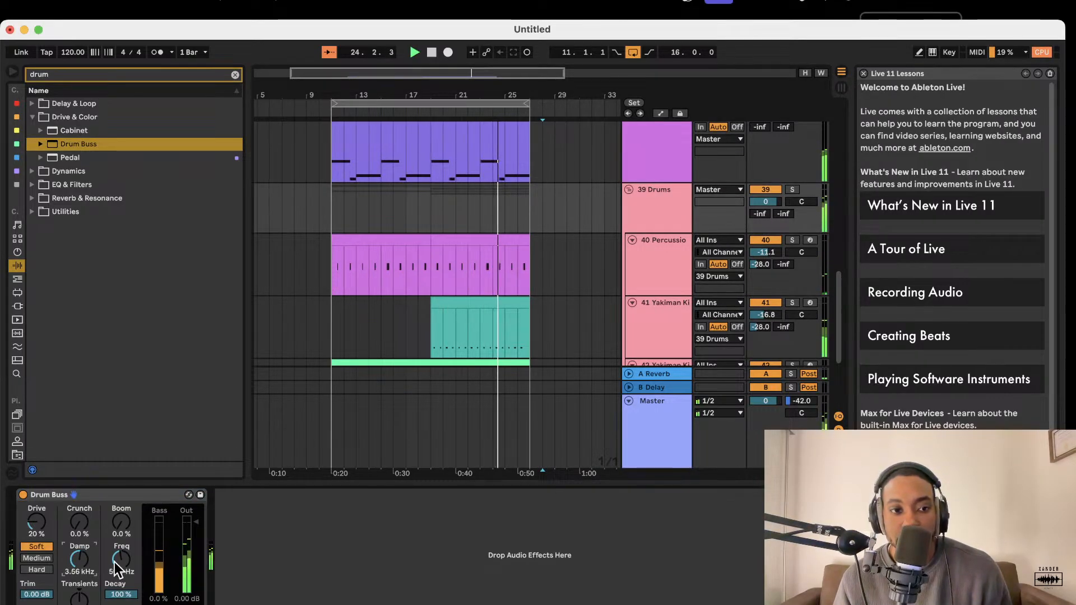
Set Drum Buss to Boom 17 %, Drive 8.7 %, Damp 2.29 kHz and Freq 41.8 Hz
left_click_drag(119, 561, 121, 516)
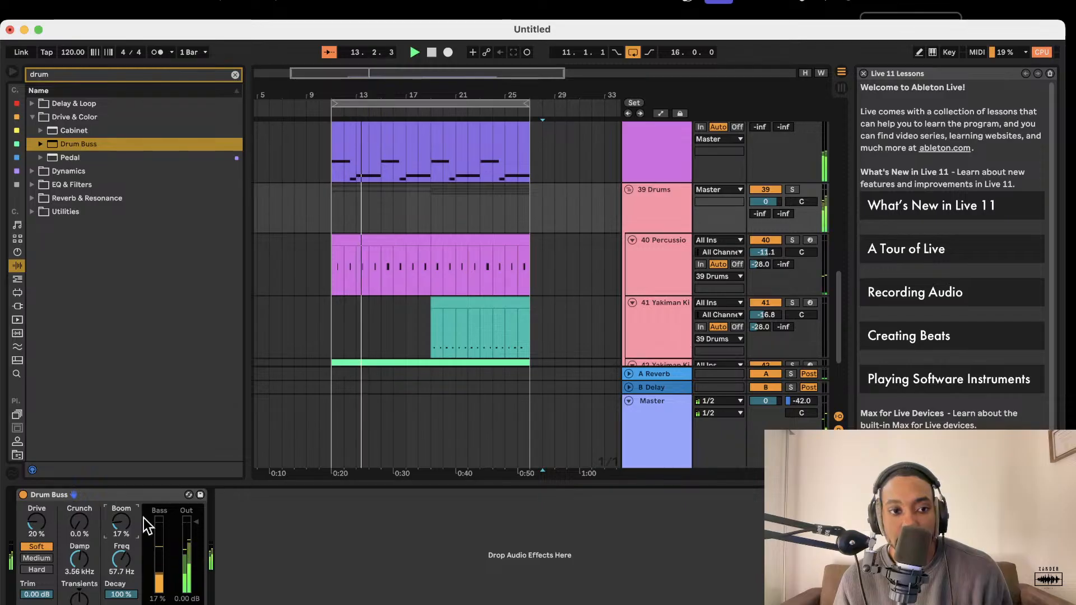
left_click_drag(39, 524, 79, 597)
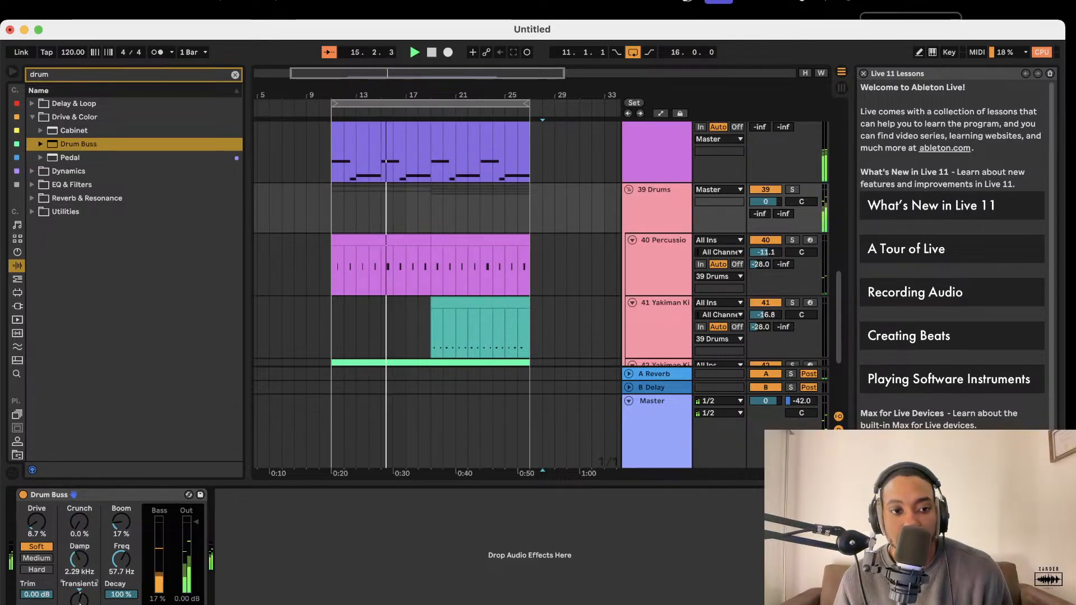
left_click_drag(121, 559, 120, 565)
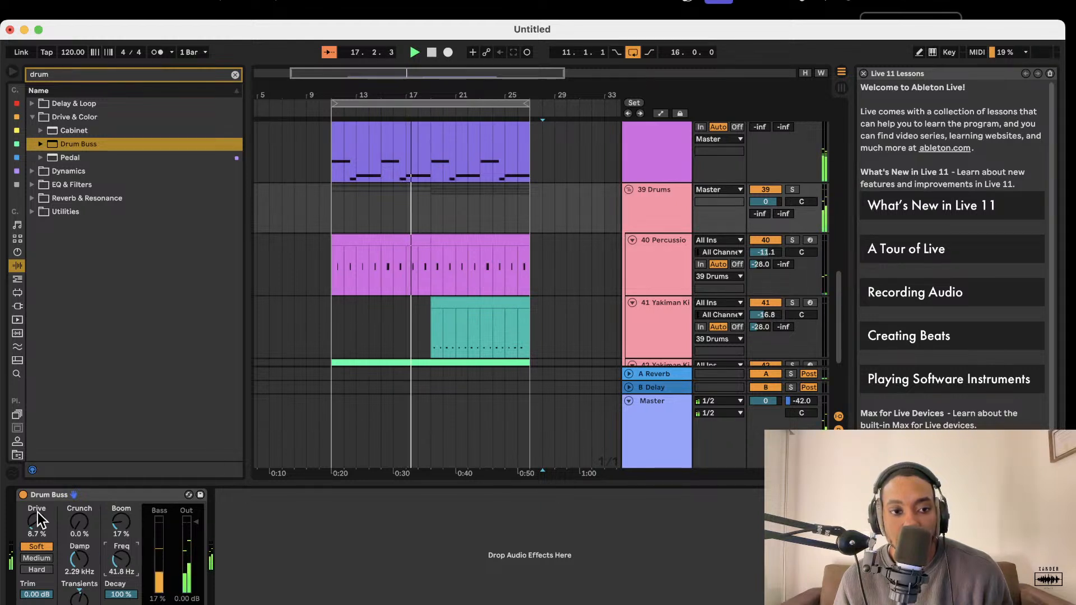
Compare the drums with Drum Buss bypassed and enabled, leave it on and lower its output to -1.44 dB
left_click(24, 495)
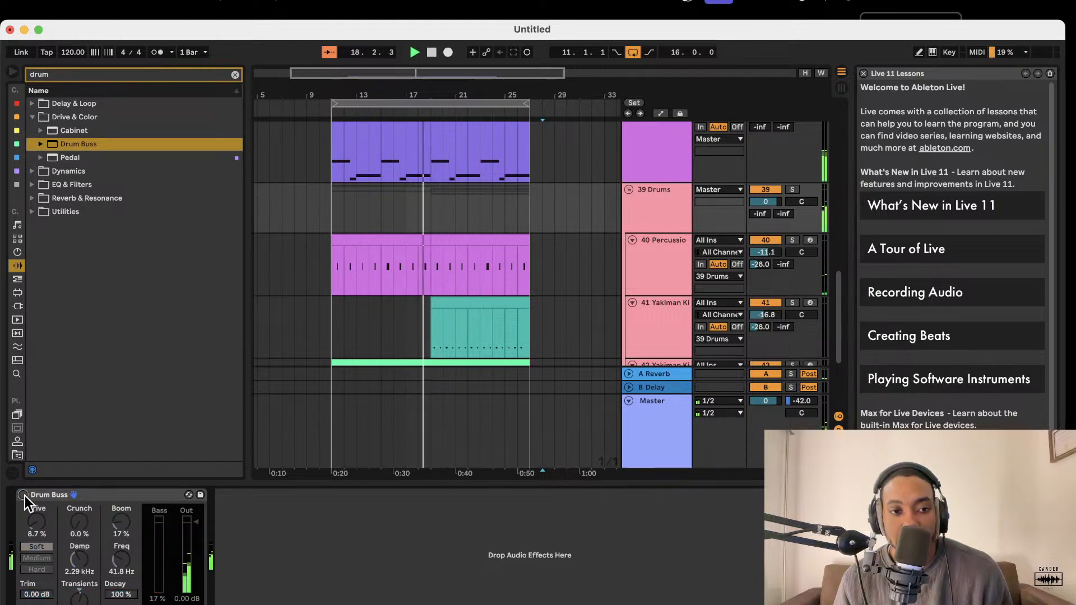
left_click(24, 495)
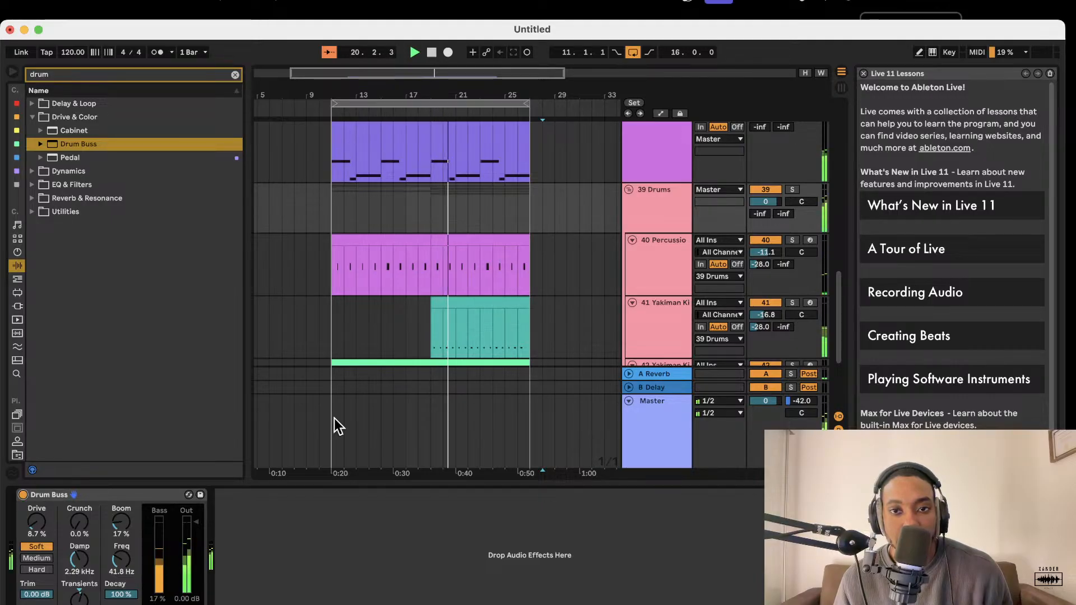
scroll(493, 295, "down", 4)
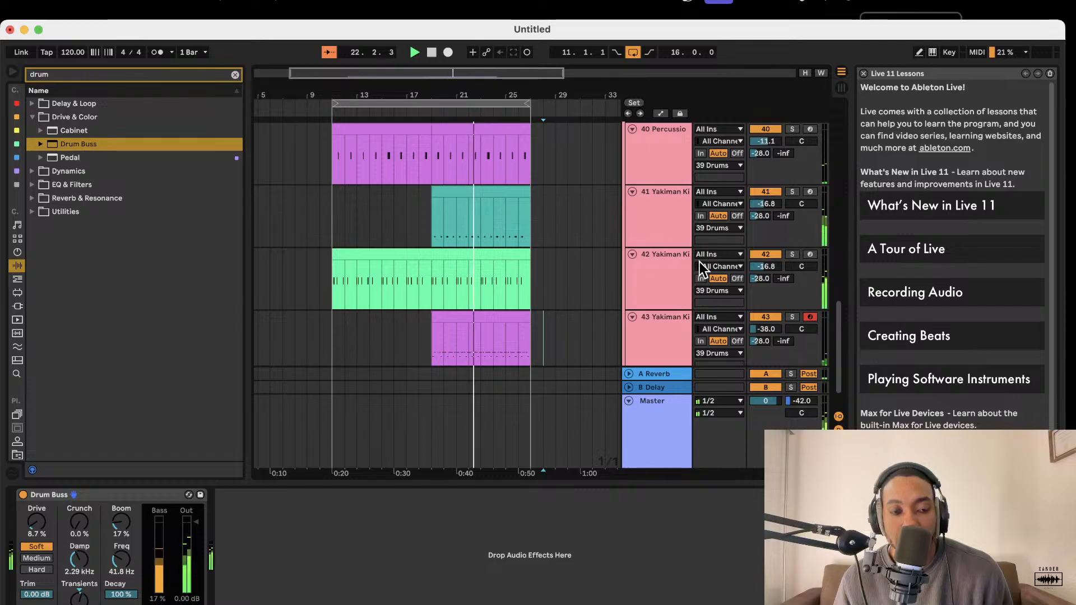
scroll(359, 431, "up", 1)
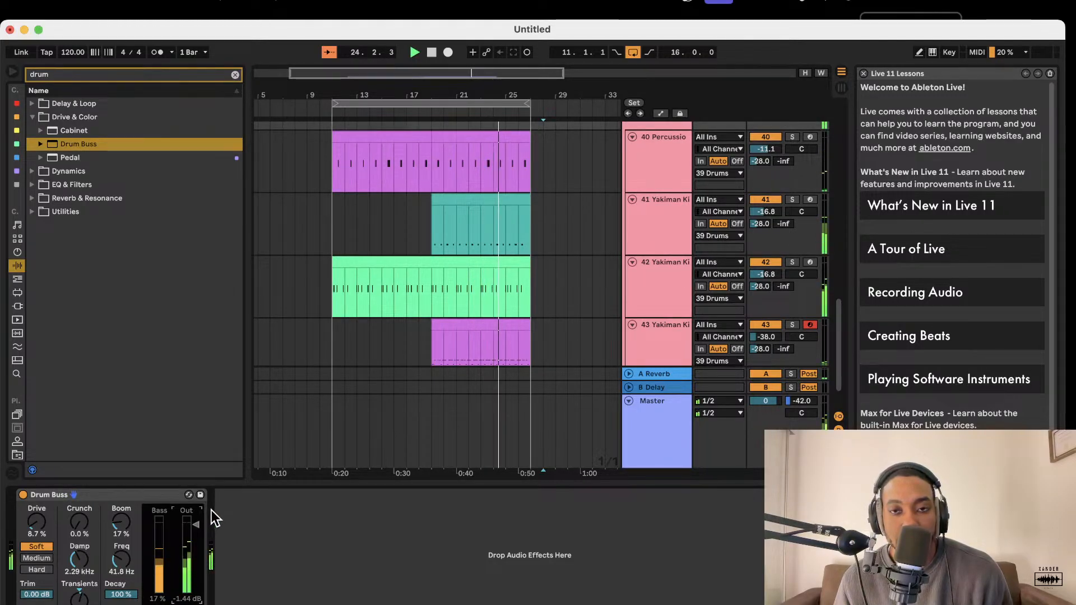
Lower the volume of track 42 (Yakiman kit) to -18.2 dB and replay the loop from its start
left_click_drag(765, 274, 765, 282)
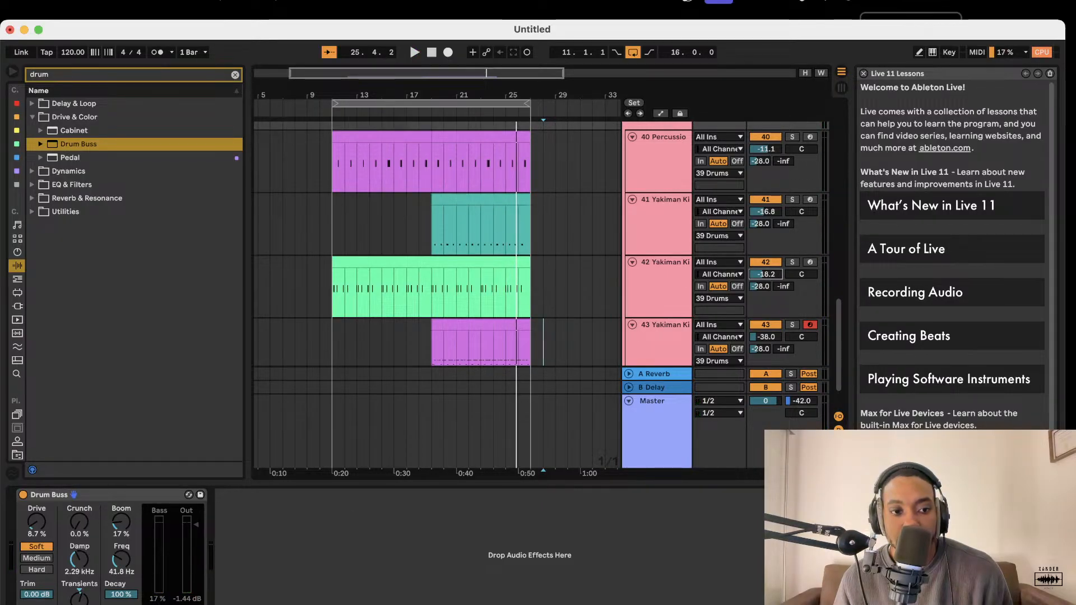
key("space")
key("space")
scroll(418, 355, "left", 2)
scroll(419, 354, "down", 5)
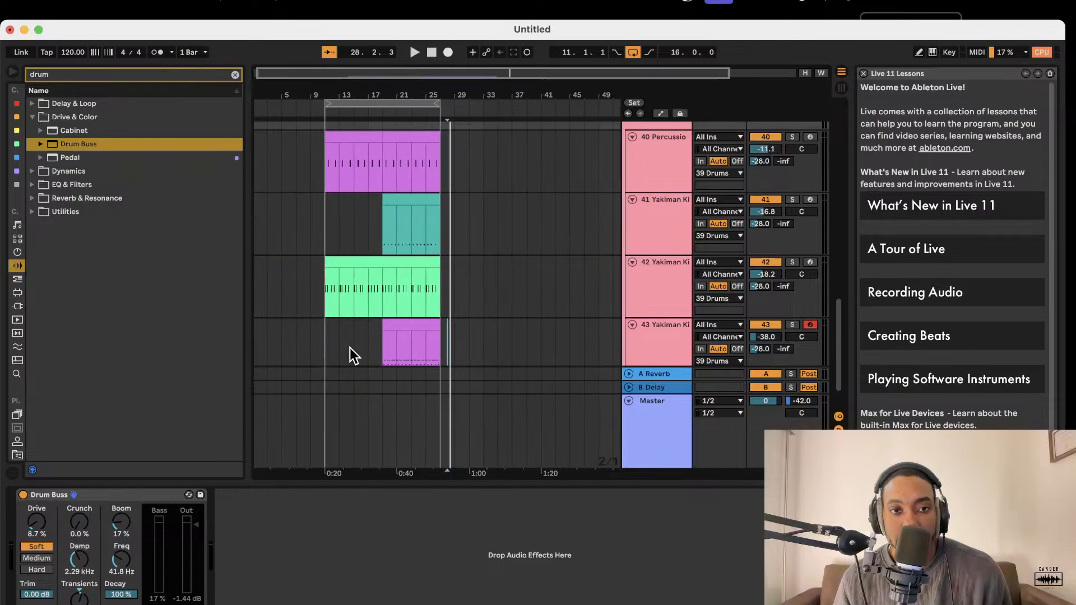
left_click(326, 359)
key("space")
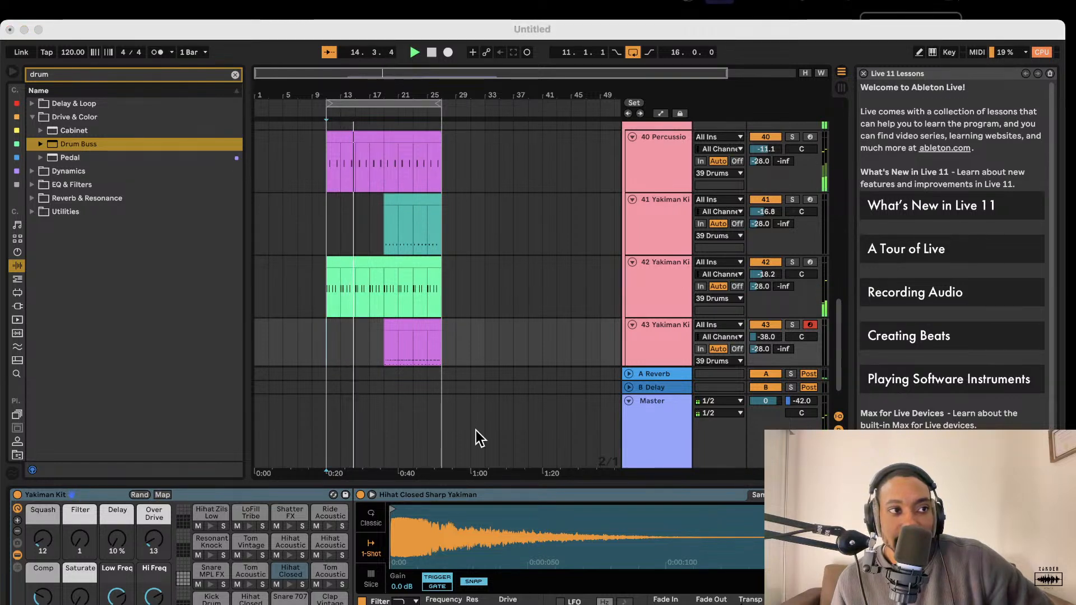
Solo the Reaktor 6 track and open its Reaktor 6 instrument window
scroll(577, 290, "up", 5)
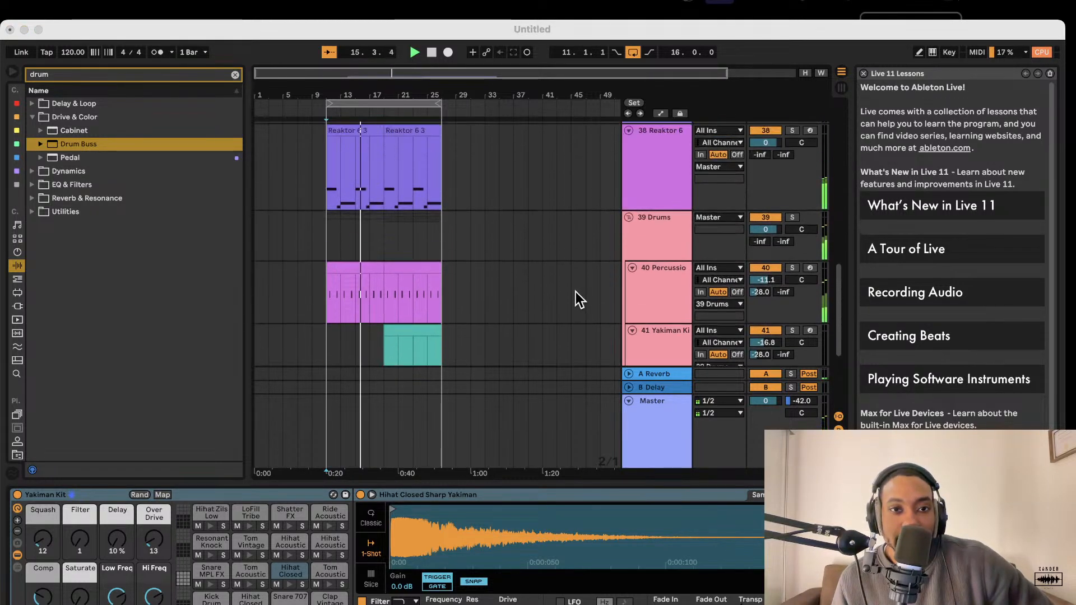
left_click(679, 217)
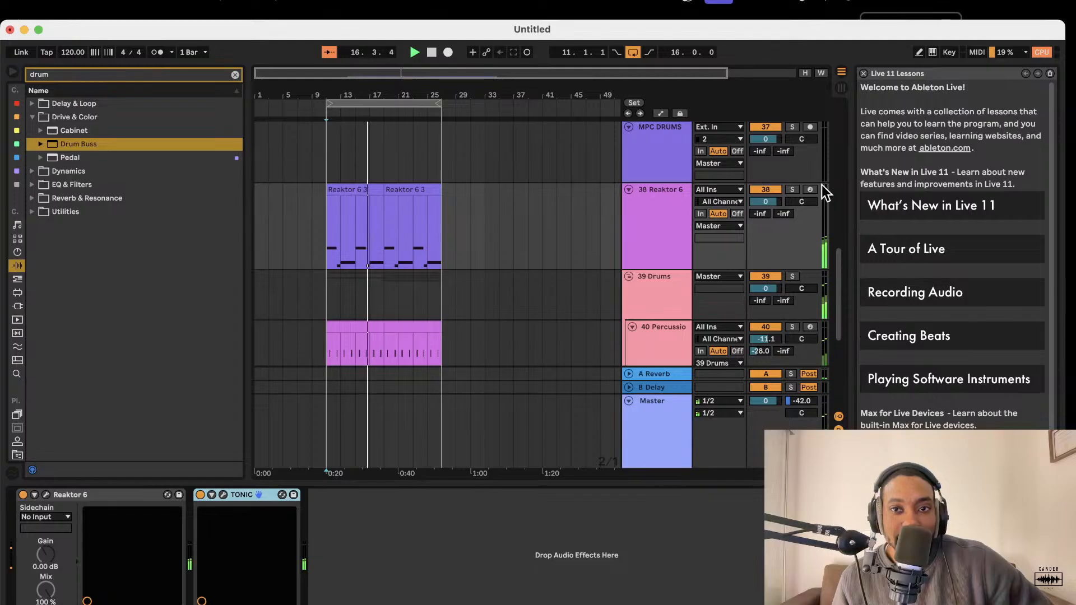
left_click(792, 189)
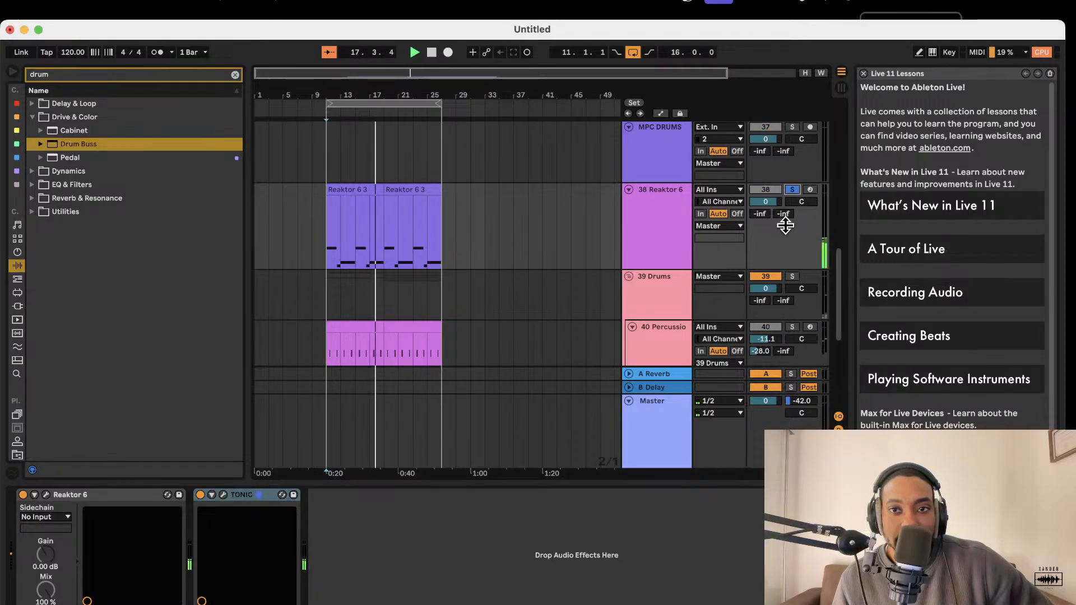
left_click(680, 217)
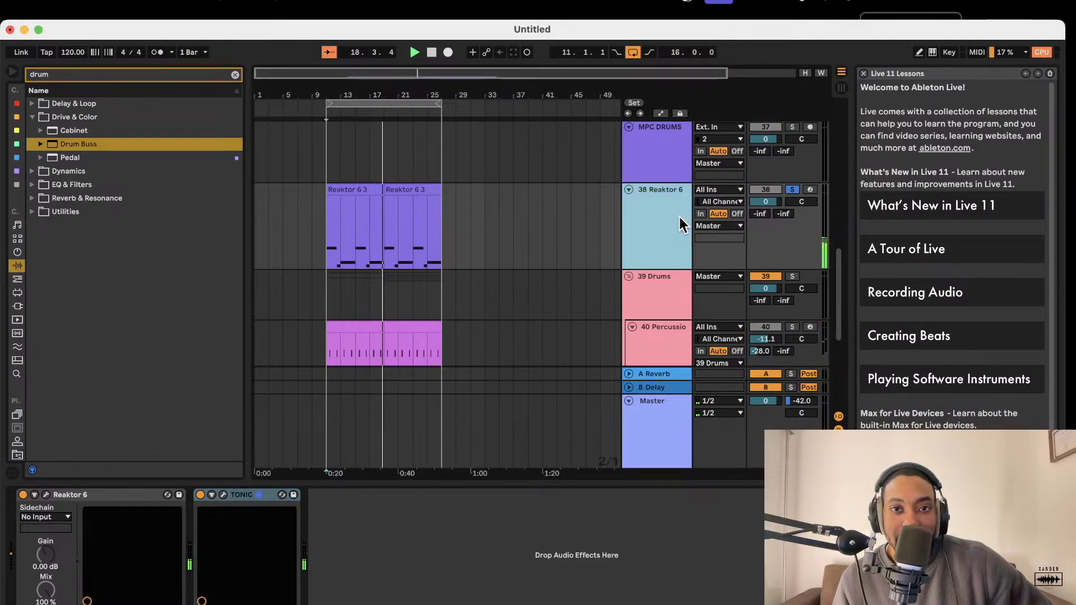
left_click(46, 495)
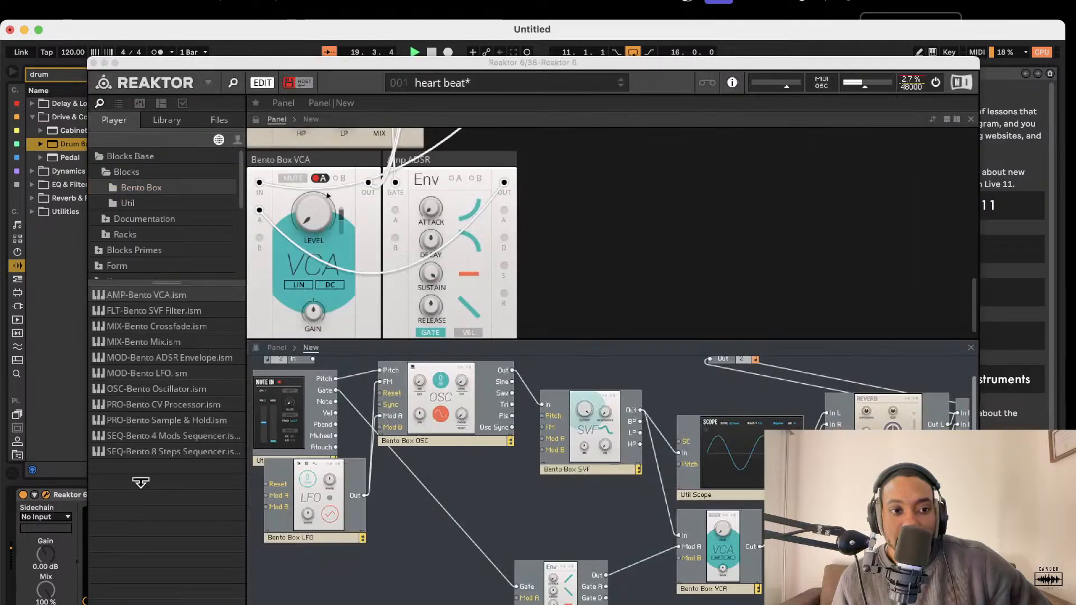
Move the Bento Box LFO block slightly down and right, and review the oscillator, filter and scope wiring
scroll(634, 483, "up", 2)
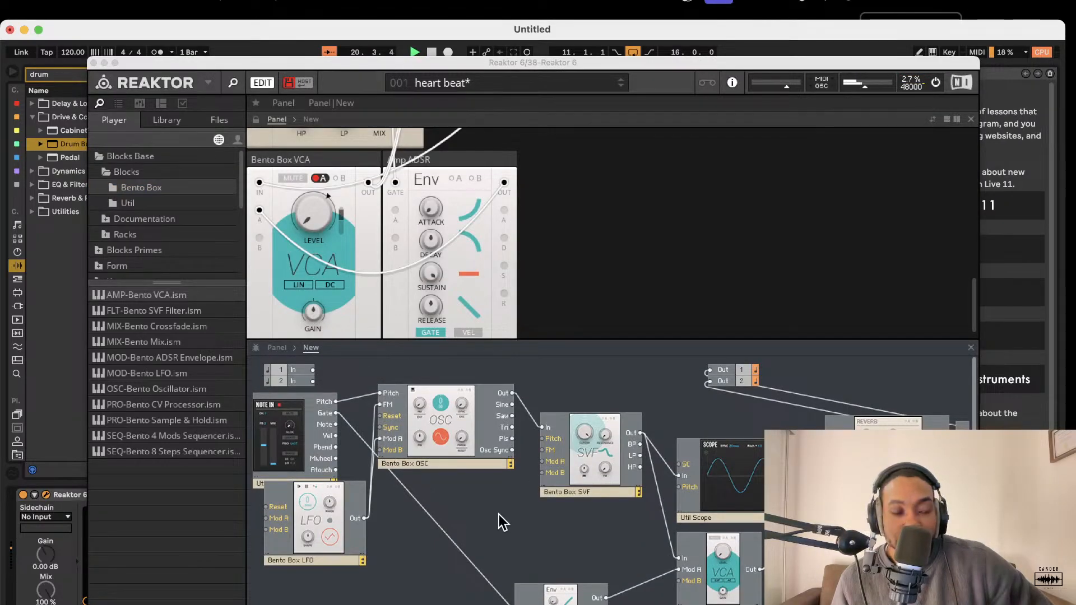
left_click_drag(347, 540, 359, 560)
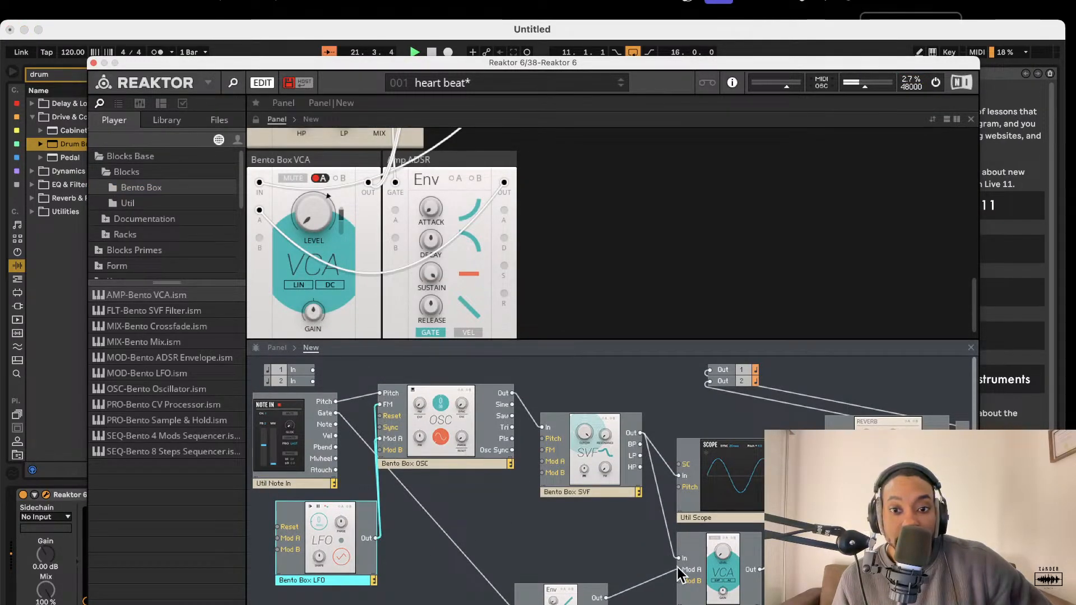
scroll(588, 599, "down", 2)
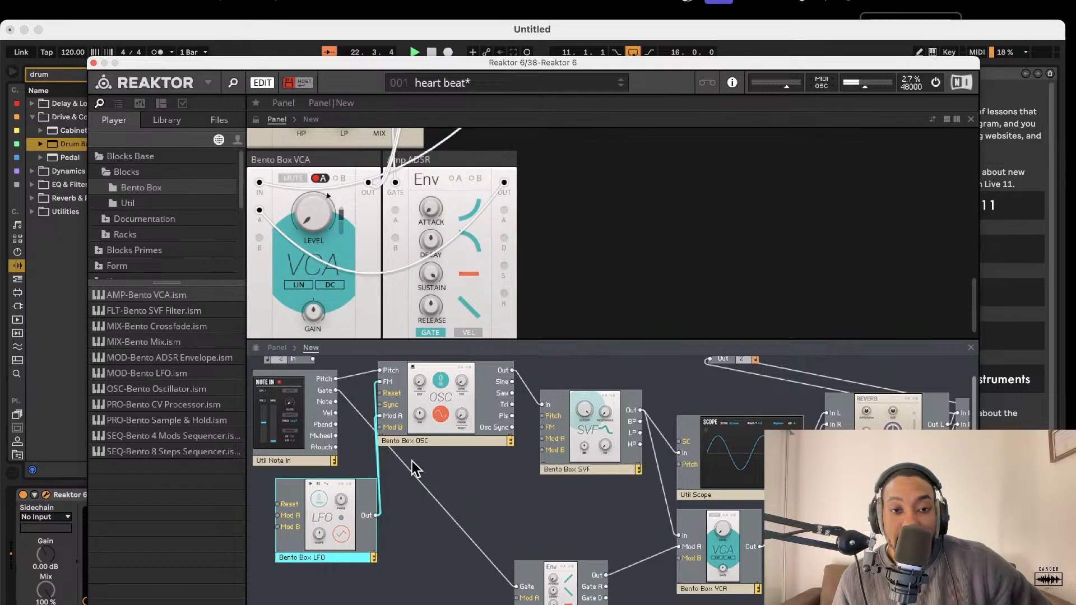
scroll(644, 459, "right", 2)
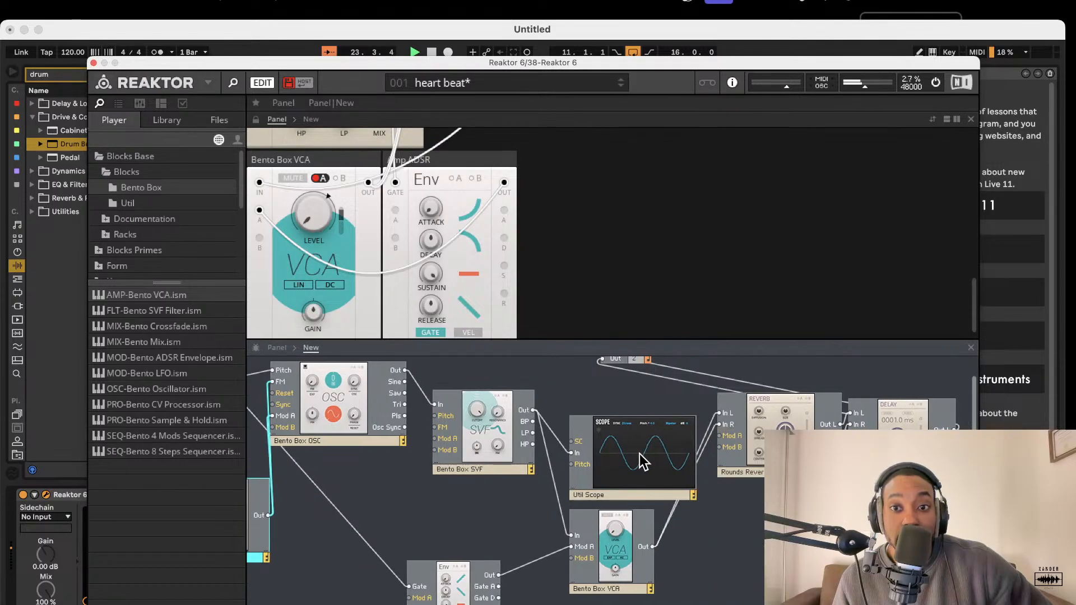
scroll(561, 457, "up", 2)
scroll(504, 474, "left", 2)
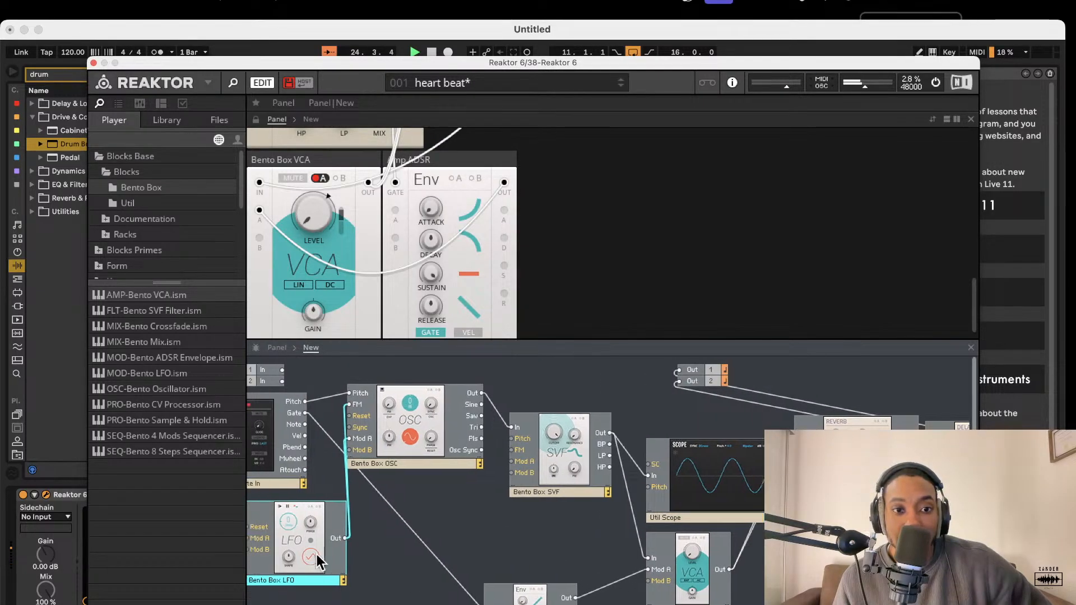
scroll(493, 518, "left", 2)
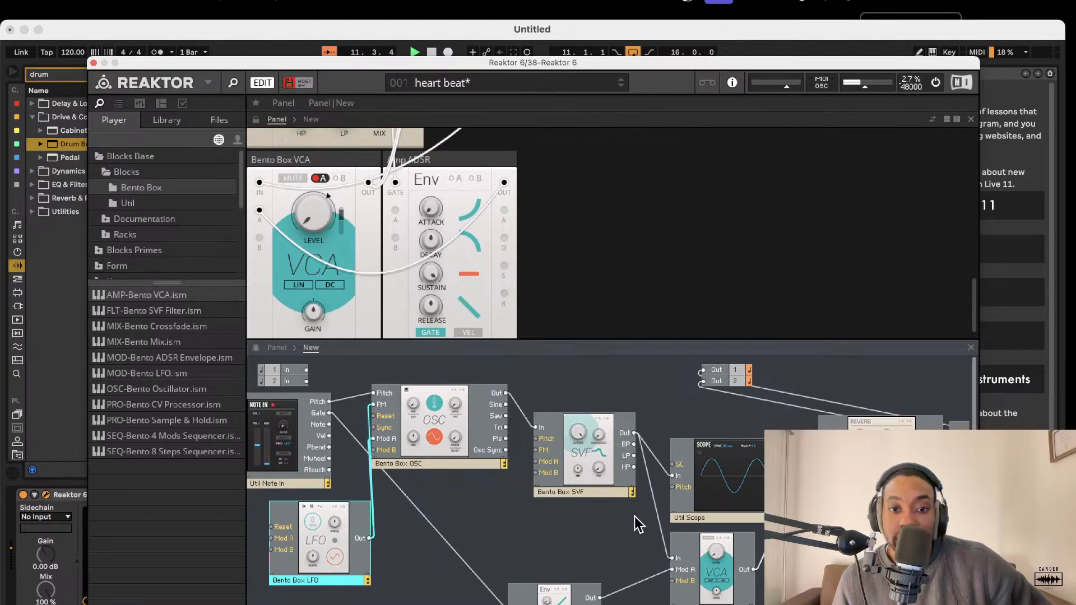
scroll(638, 524, "down", 3)
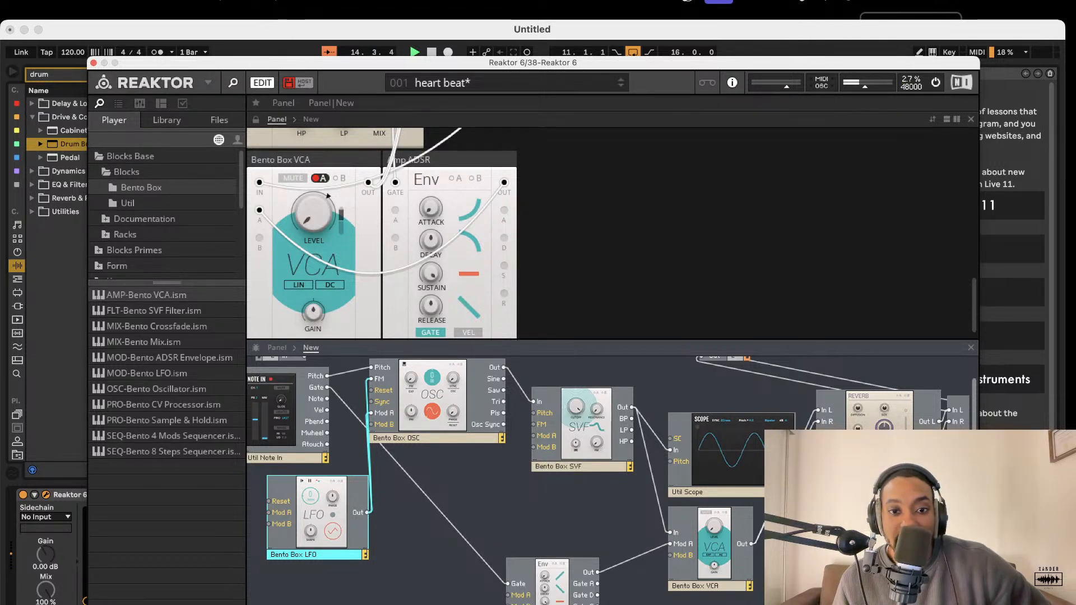
scroll(577, 603, "down", 1)
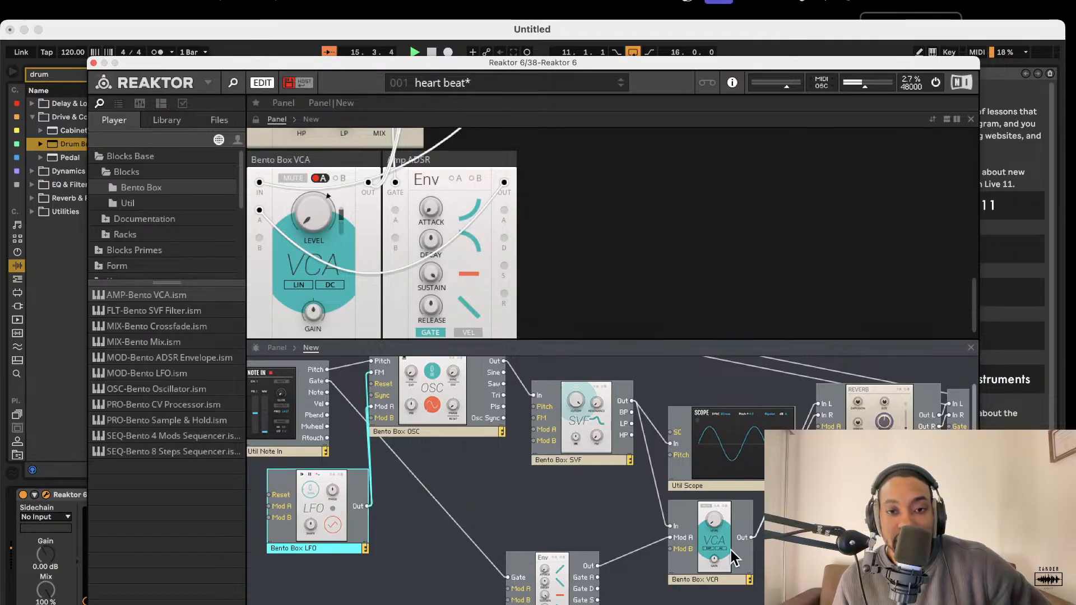
Move the Bento Box VCA block closer to the envelope, review its routing into the reverb and close the Reaktor window
left_click_drag(724, 549, 685, 556)
scroll(686, 555, "up", 2)
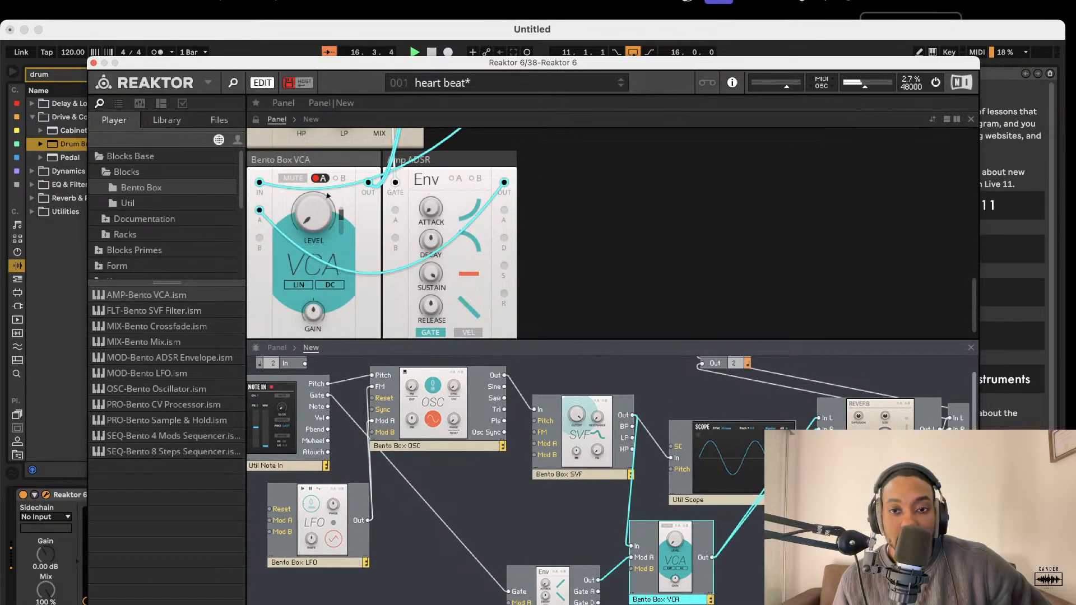
scroll(685, 556, "right", 3)
scroll(608, 481, "up", 2)
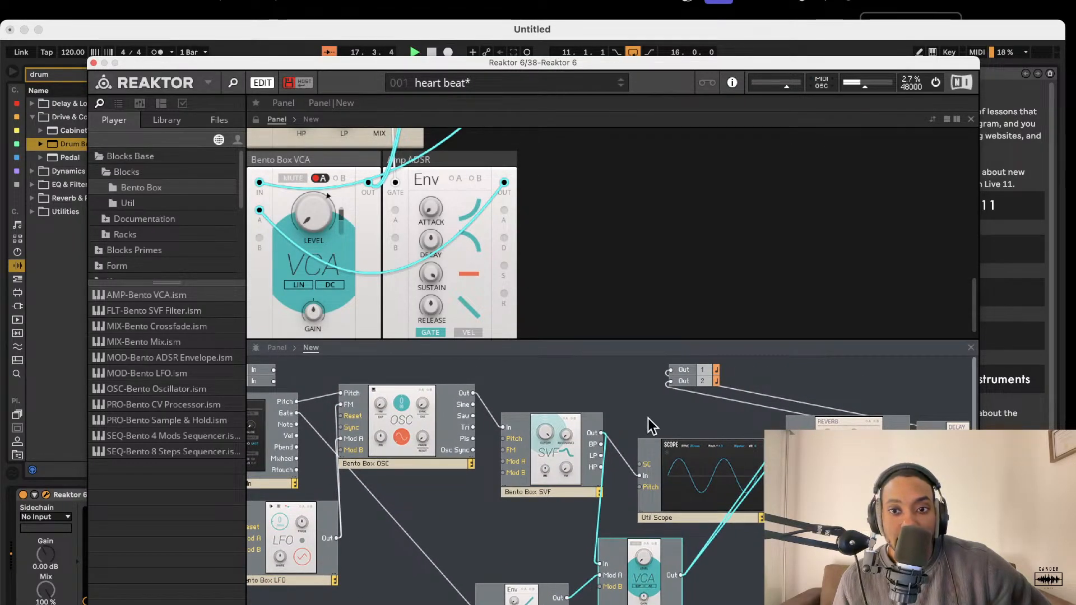
scroll(650, 426, "right", 3)
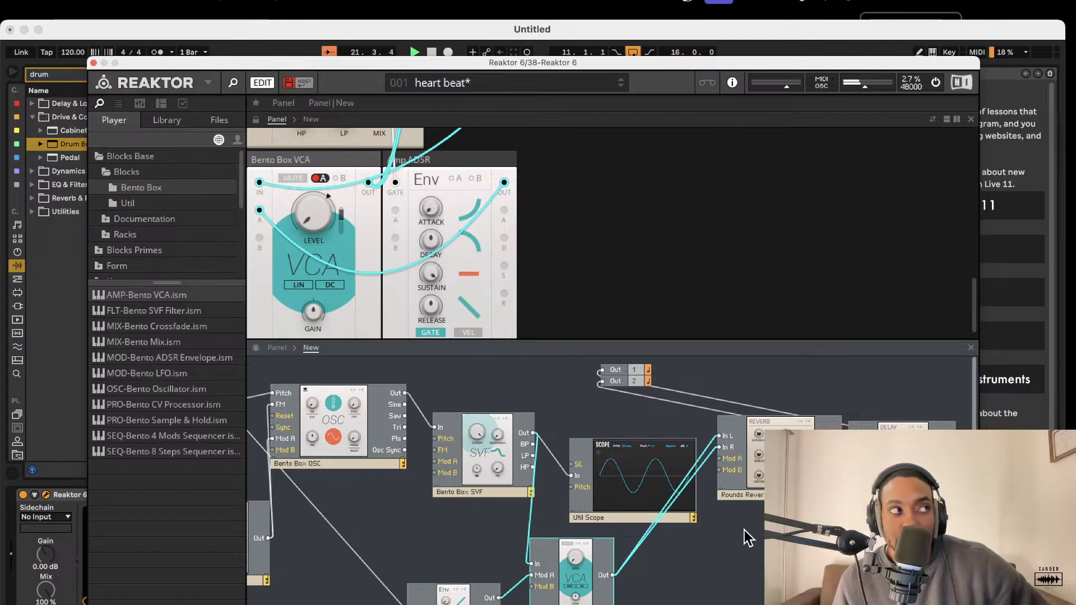
scroll(504, 312, "up", 5)
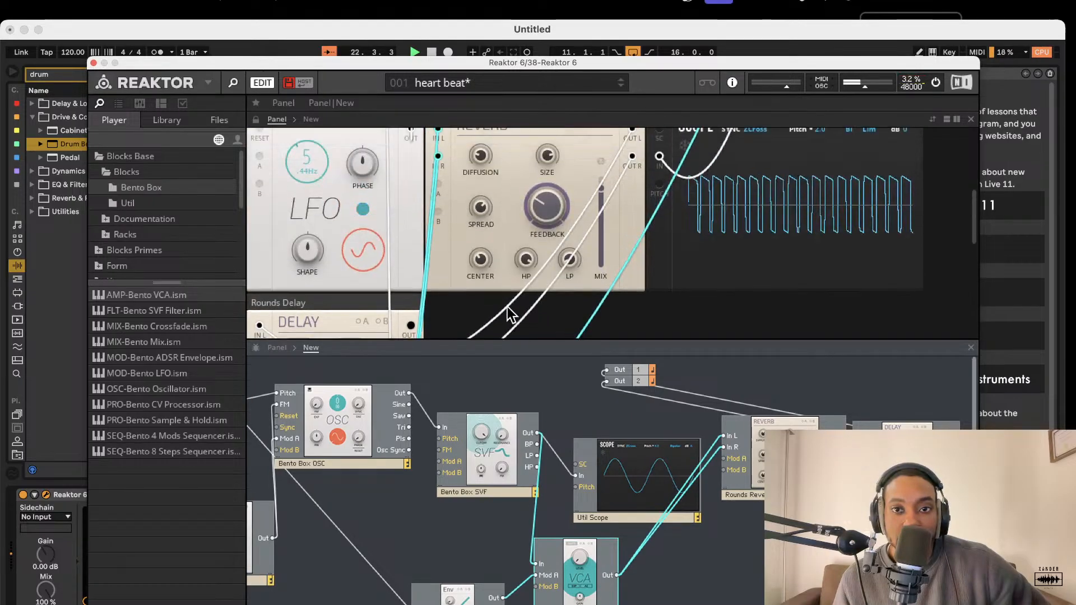
left_click(94, 63)
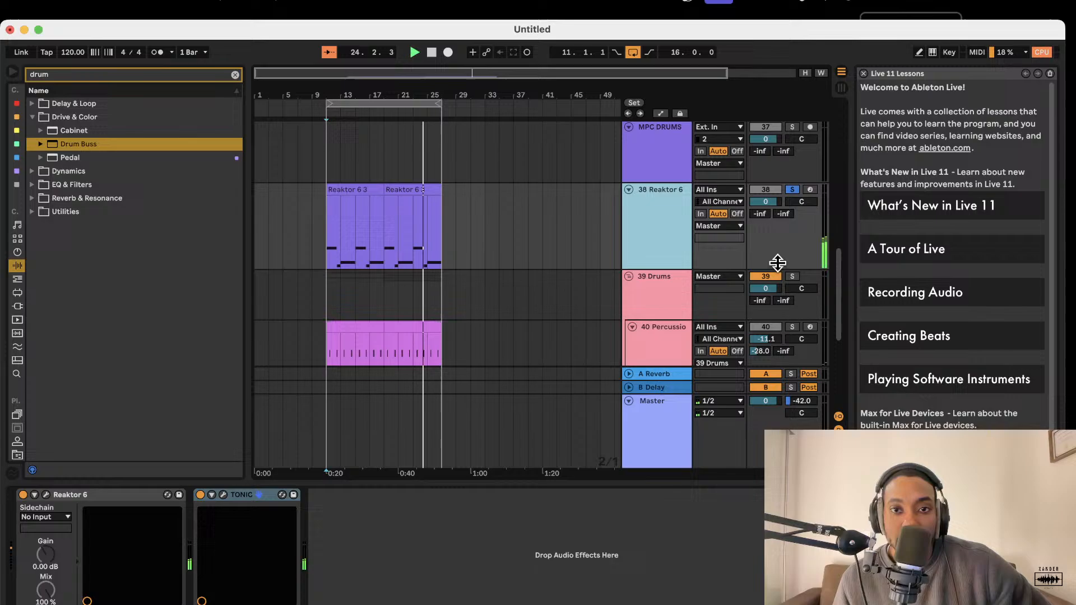
Reopen Reaktor 6, store the modified "heart beat" ensemble in the host project and close the window
double_click(645, 238)
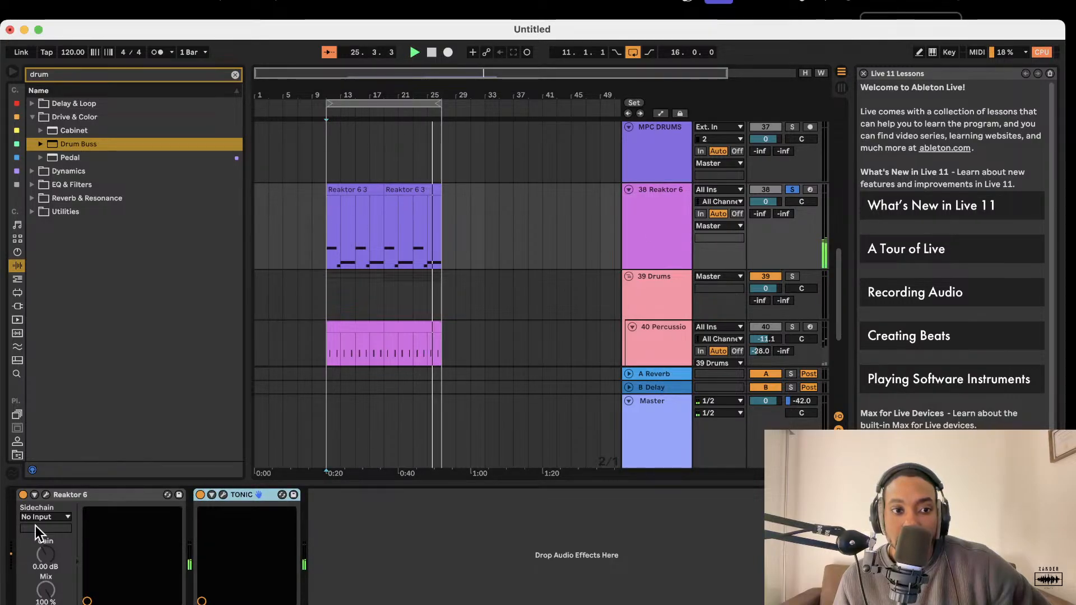
left_click(45, 494)
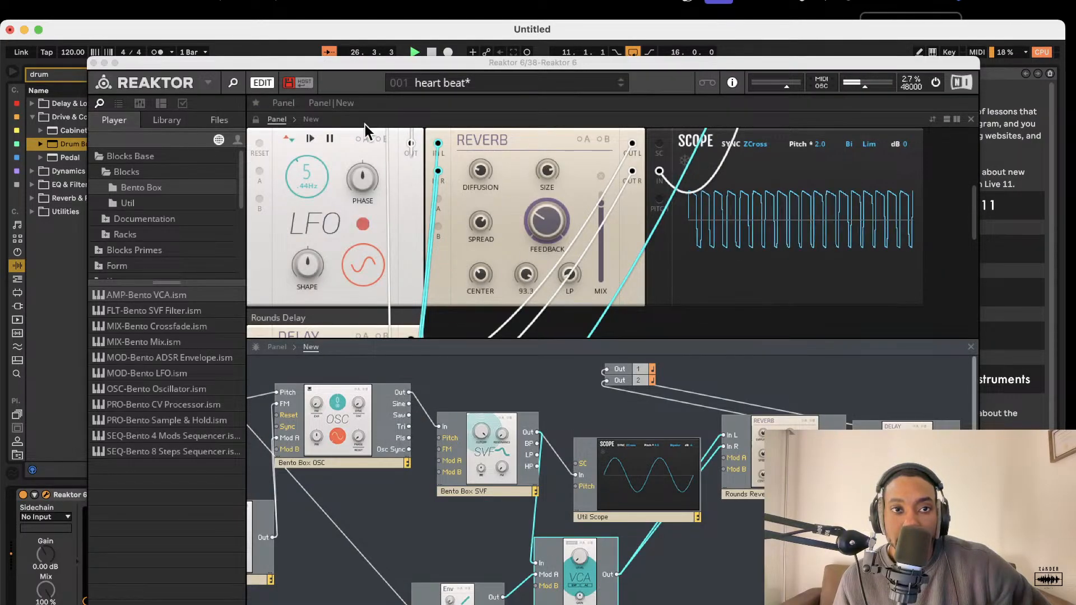
left_click(290, 85)
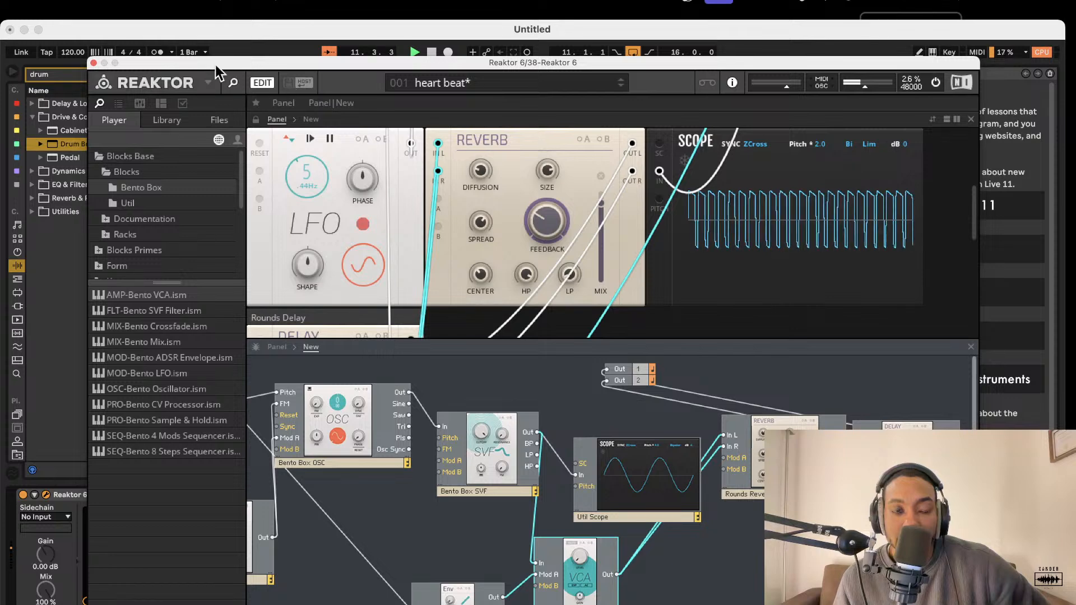
left_click(93, 63)
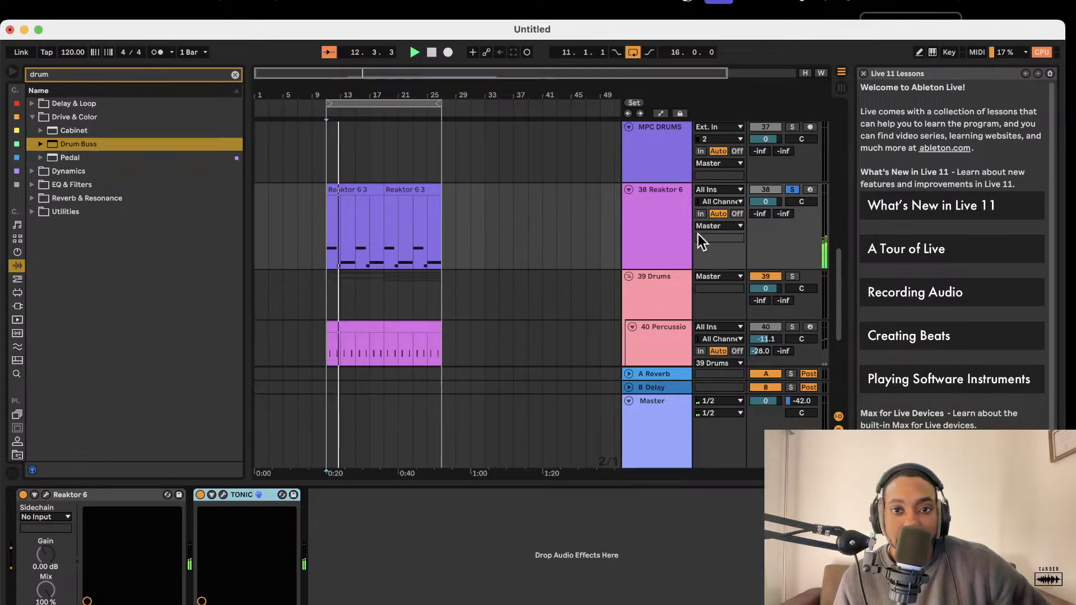
Take the Reaktor 6 track out of solo and look over the layered clips while the full loop plays
scroll(644, 247, "down", 2)
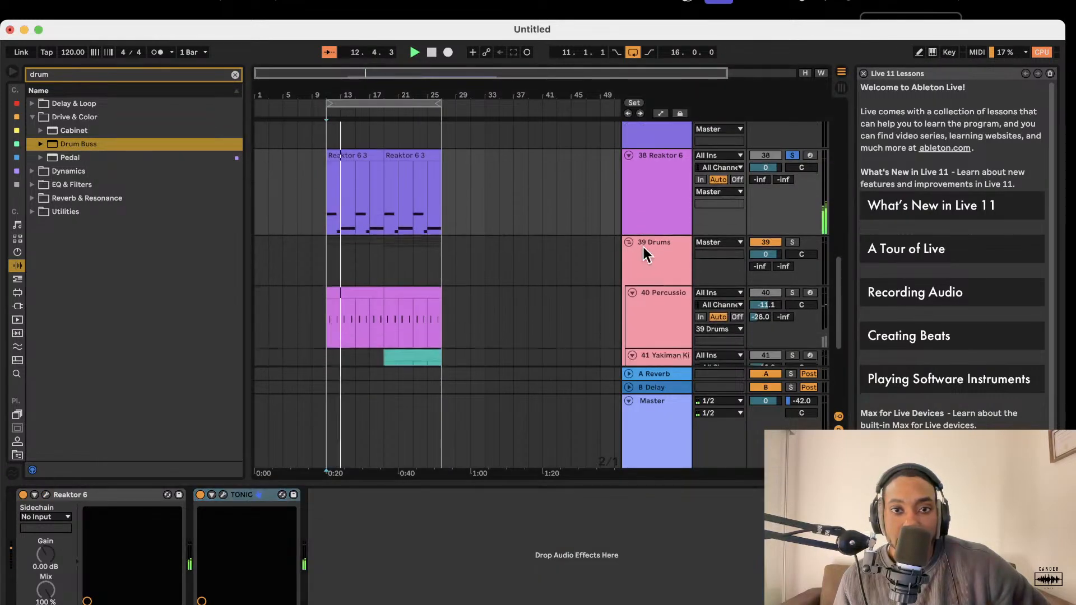
left_click(792, 155)
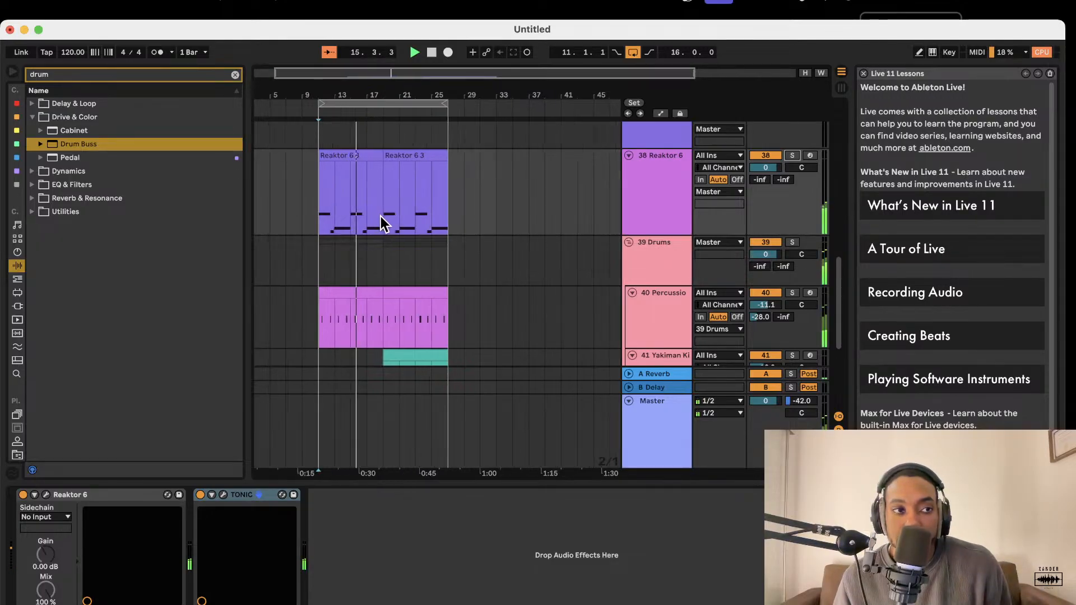
scroll(381, 217, "up", 3)
scroll(388, 216, "down", 1)
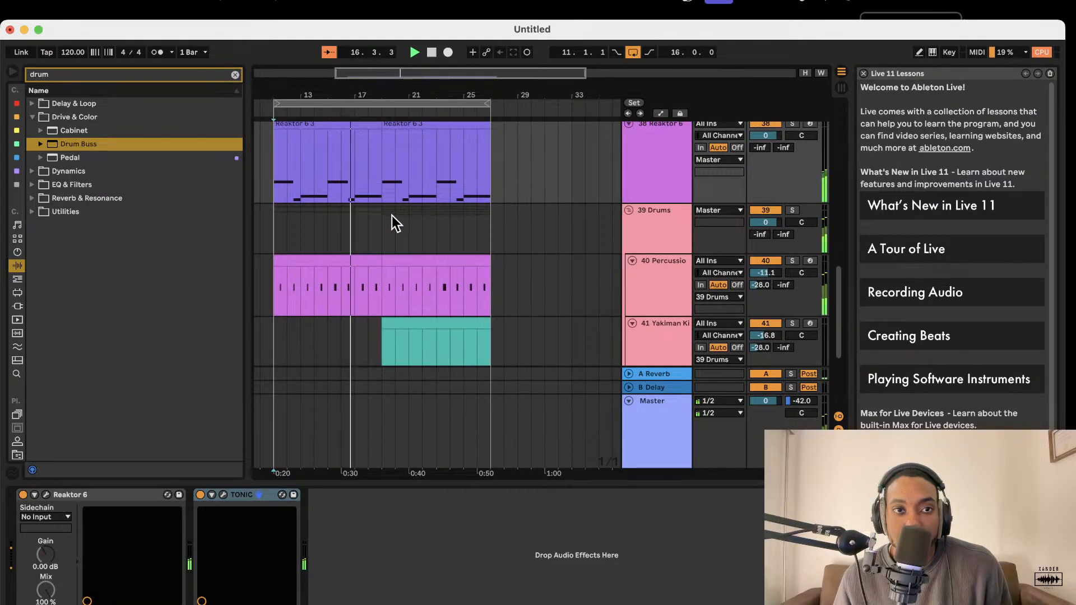
scroll(392, 215, "down", 3)
scroll(375, 185, "up", 4)
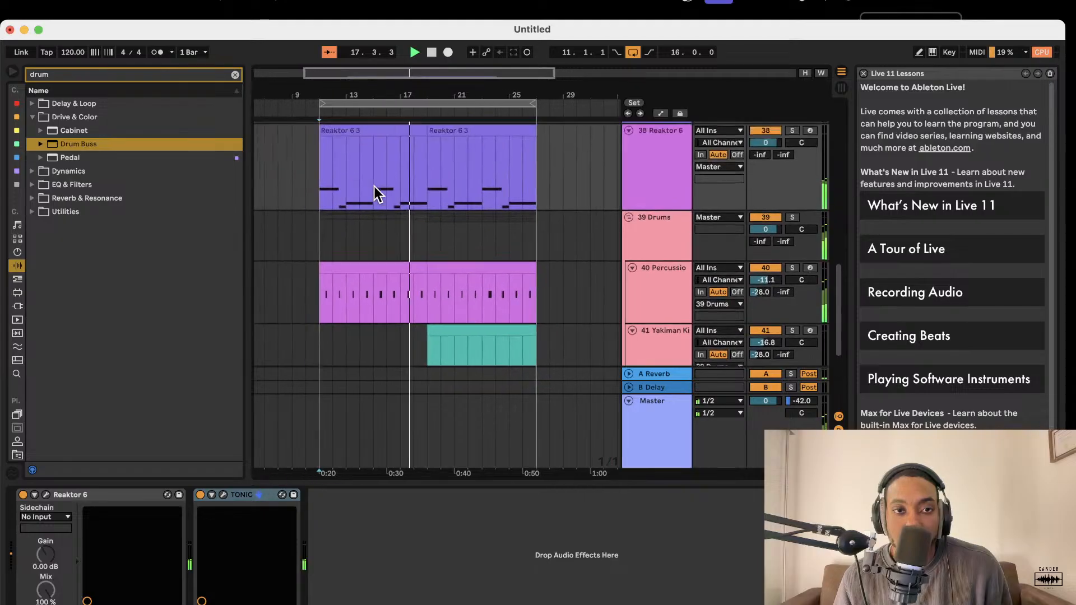
scroll(377, 193, "down", 5)
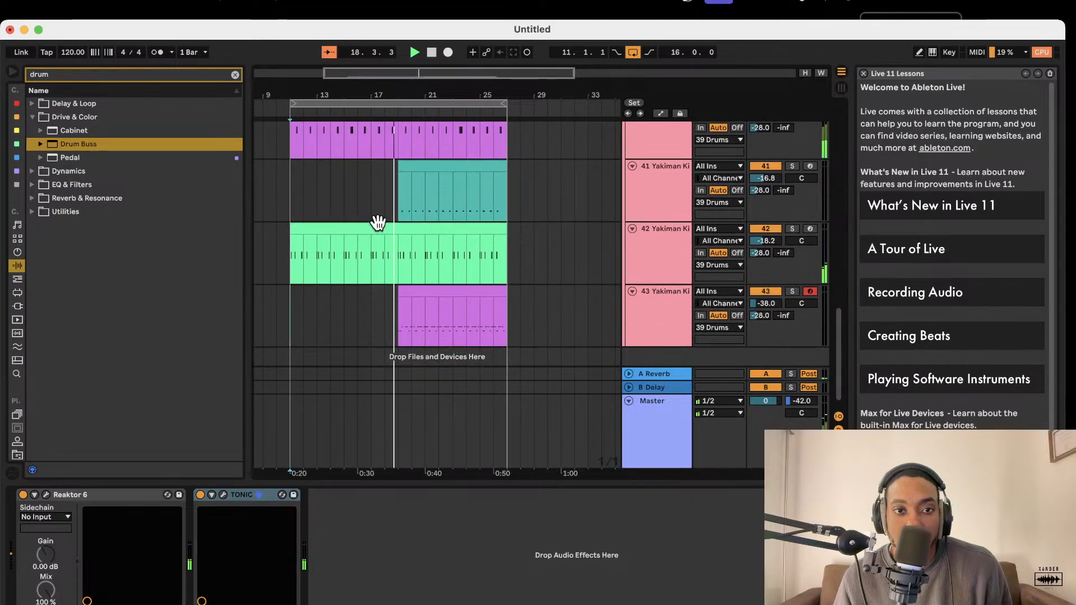
Review the kick pattern on track 42 in an enlarged note editor, restore the arrangement view and open the second Percussion clip
double_click(377, 230)
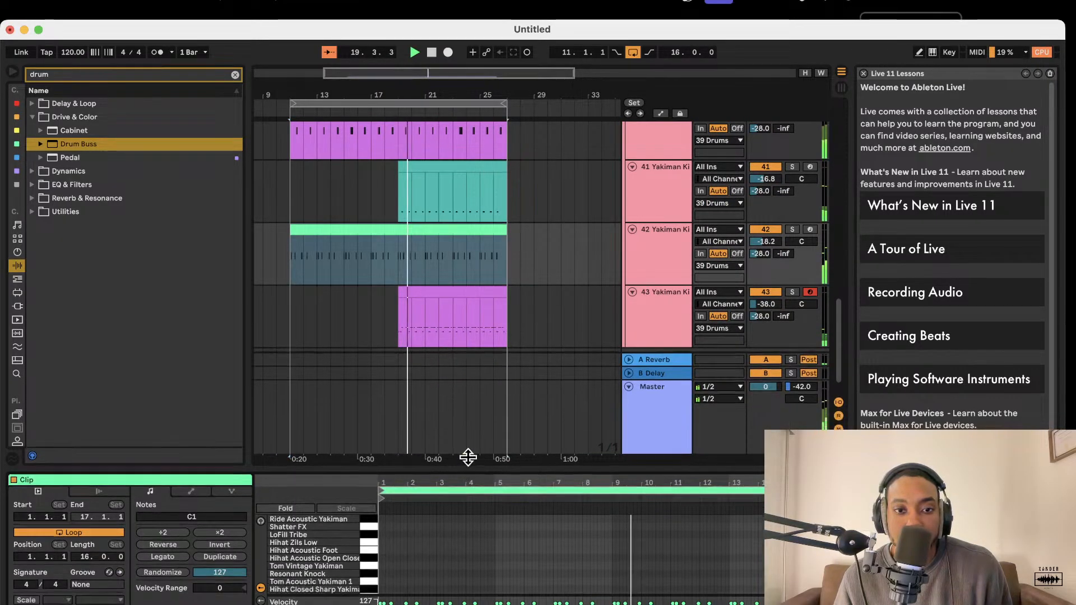
left_click_drag(467, 483, 426, 325)
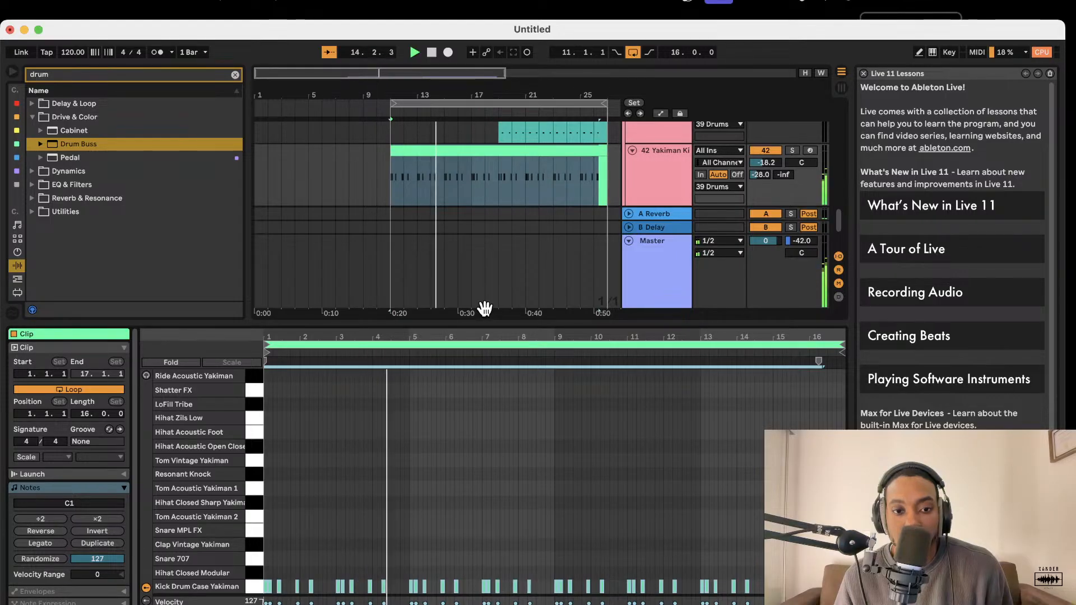
scroll(484, 308, "right", 2)
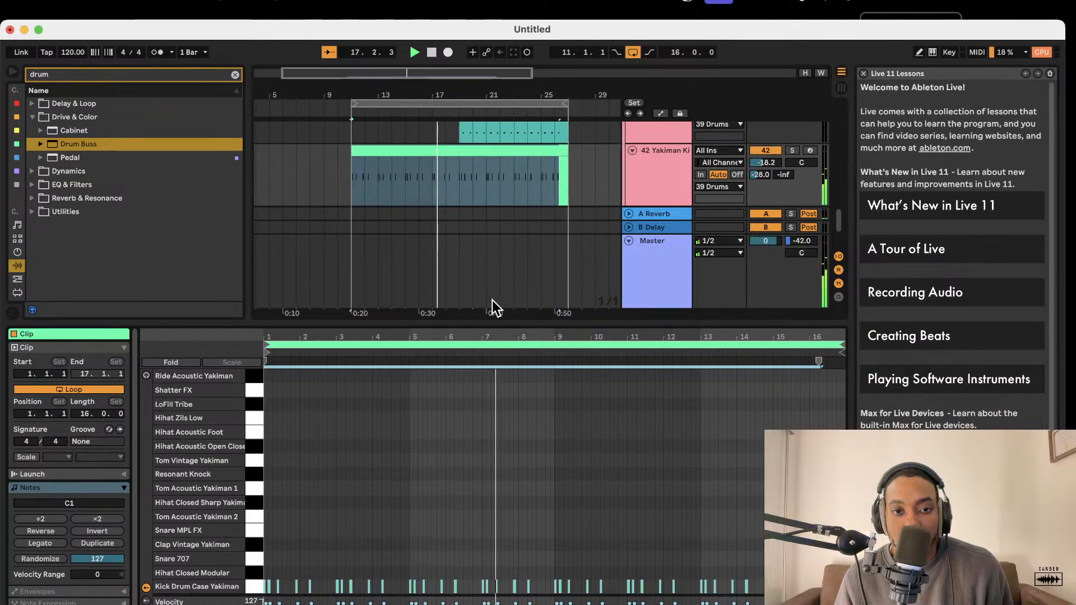
left_click_drag(482, 320, 509, 514)
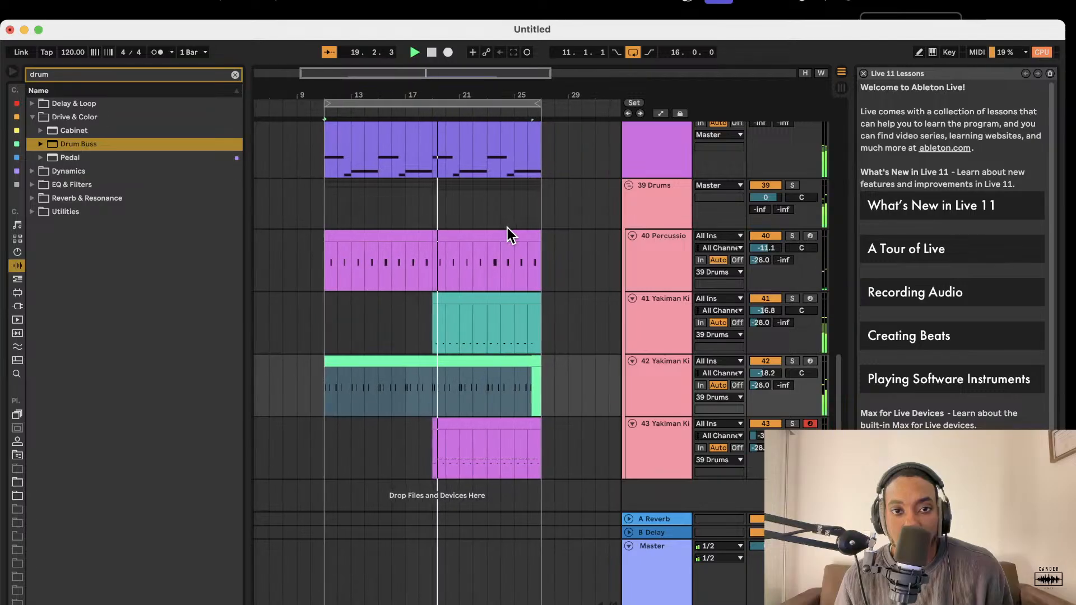
double_click(461, 233)
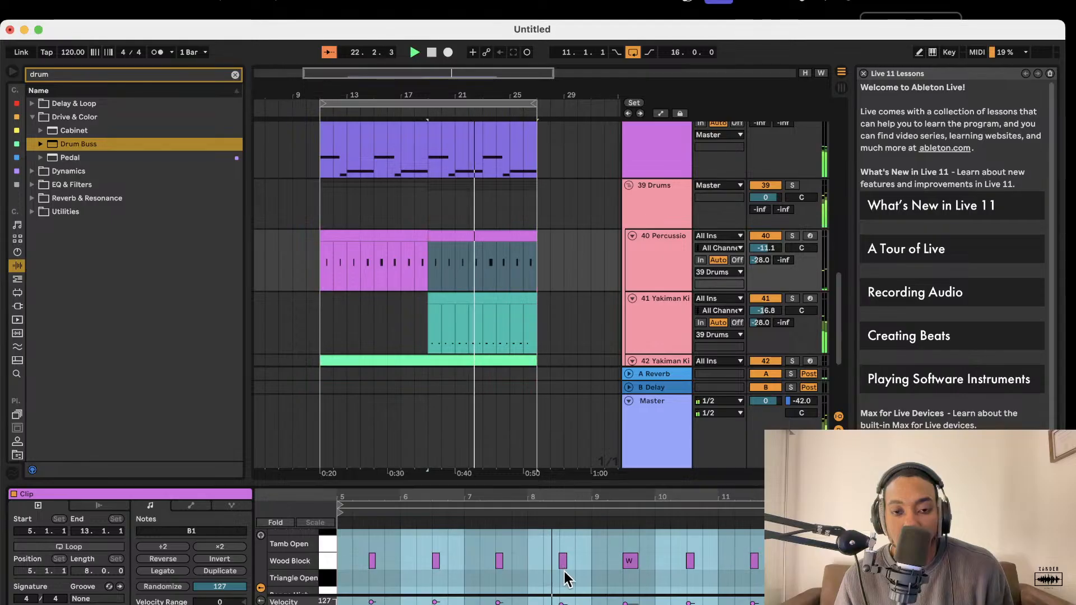
Examine the wood block note spacing in the second Percussion clip at different zoom levels while the loop plays
scroll(567, 578, "up", 3)
scroll(565, 576, "up", 1)
key("space")
key("space")
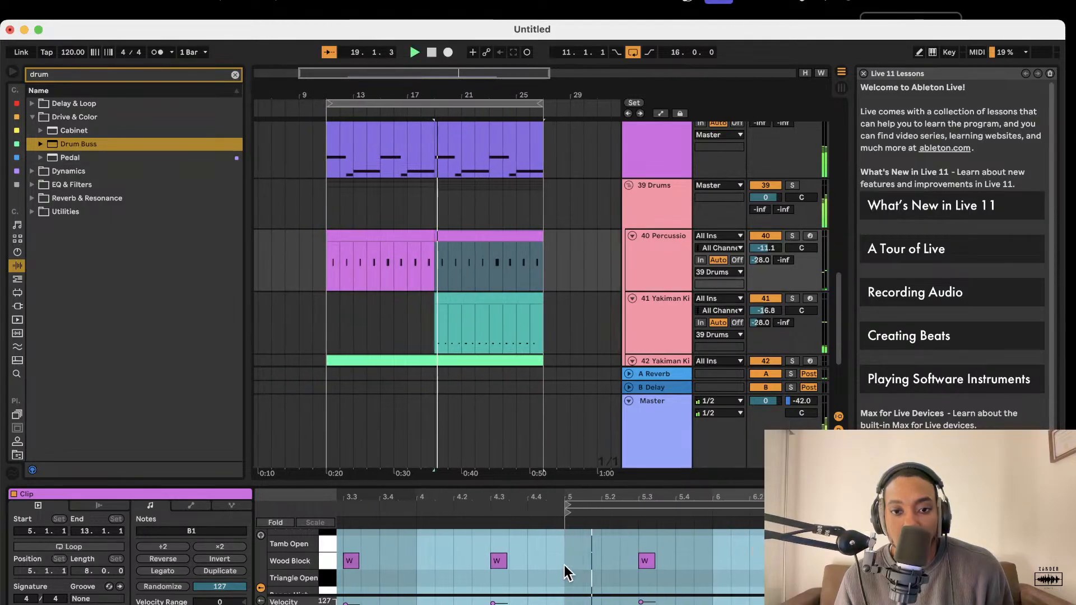
scroll(577, 568, "down", 1)
scroll(579, 570, "down", 4)
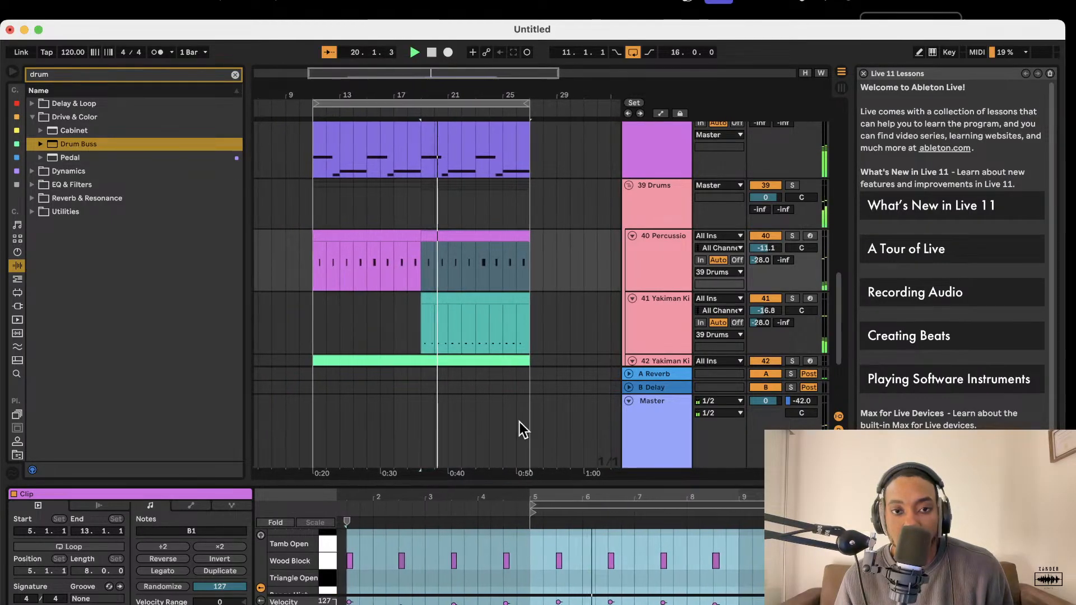
Stop playback, shorten the loop to eight bars starting at bar 19 and duplicate all the clips inside it
key("space")
left_click_drag(310, 104, 416, 106)
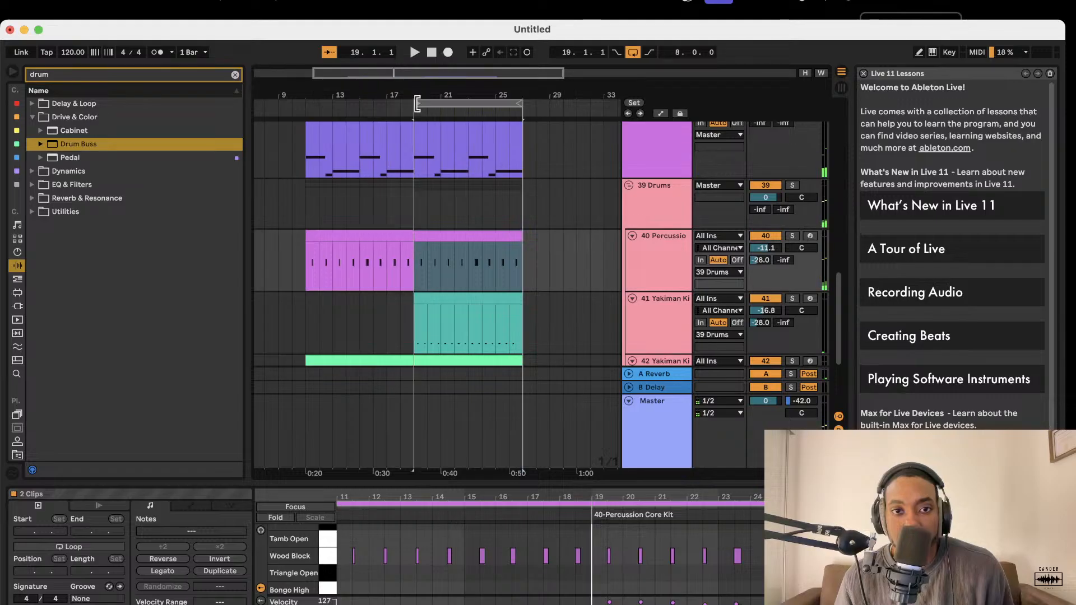
left_click(455, 108)
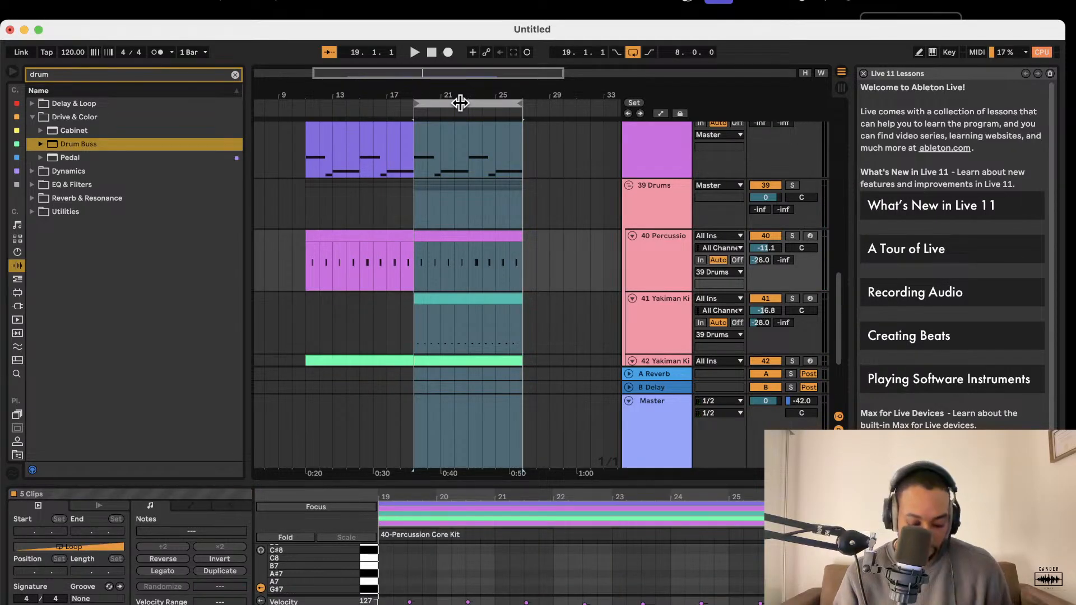
key("super+d")
Add locators at bars 19 and 27, clear the selection and start playback
right_click(329, 111)
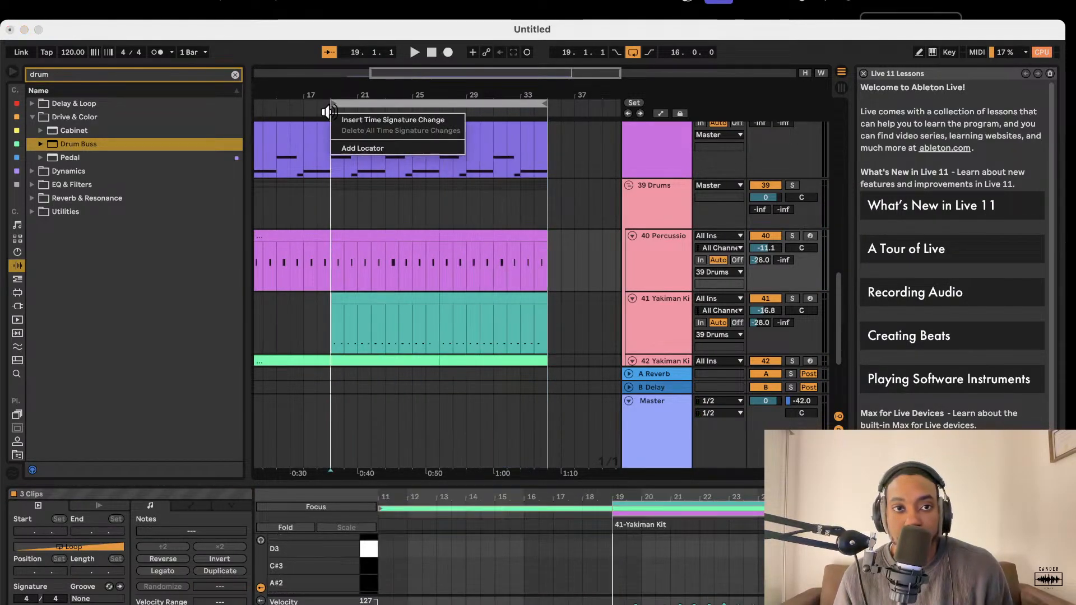
left_click(343, 147)
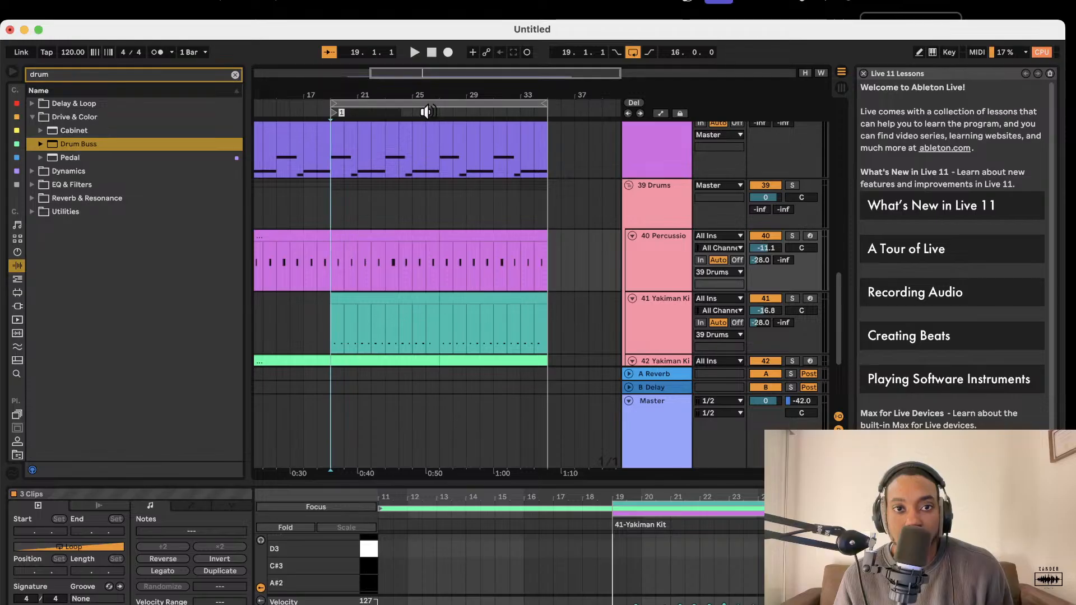
right_click(428, 115)
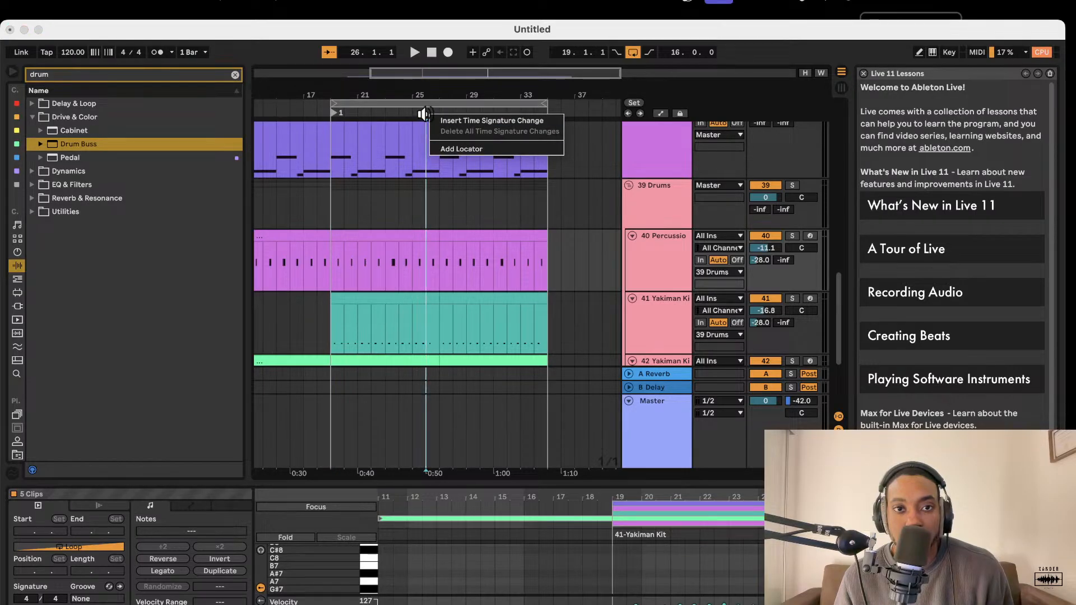
left_click(424, 115)
right_click(436, 114)
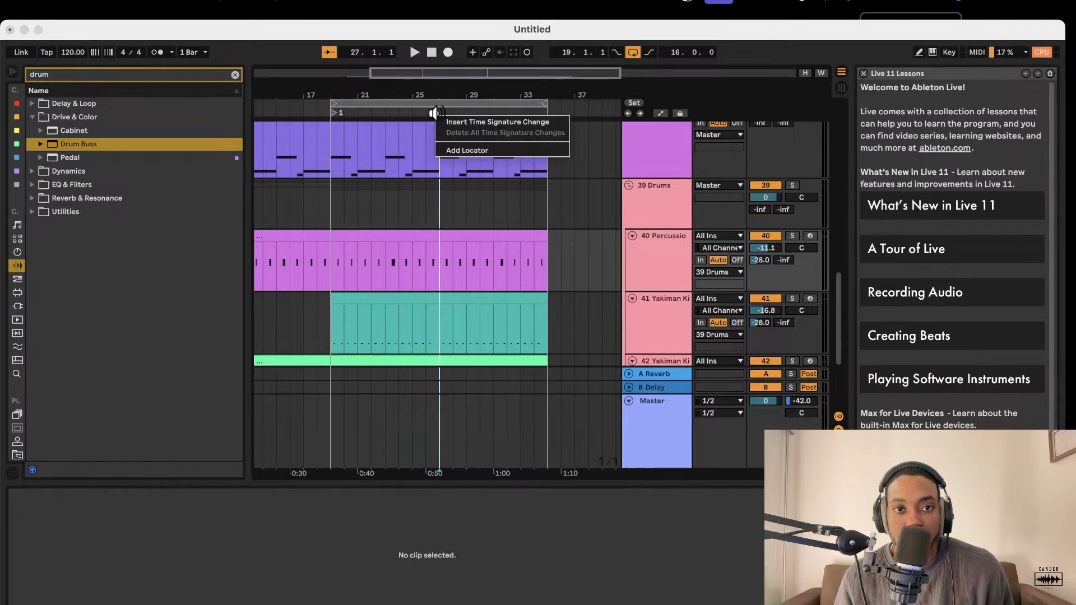
left_click(453, 148)
left_click(598, 218)
key("space")
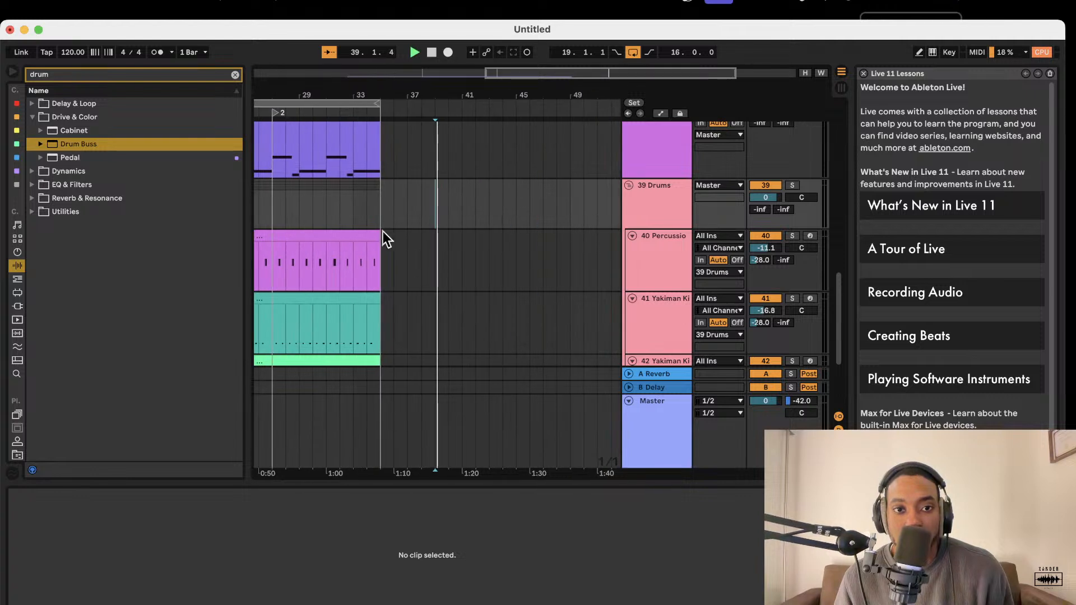
Extend the loop back to bar 11 so it spans 24 bars and duplicate the whole looped section
scroll(379, 219, "left", 3)
scroll(376, 206, "down", 5)
left_click_drag(368, 105, 319, 105)
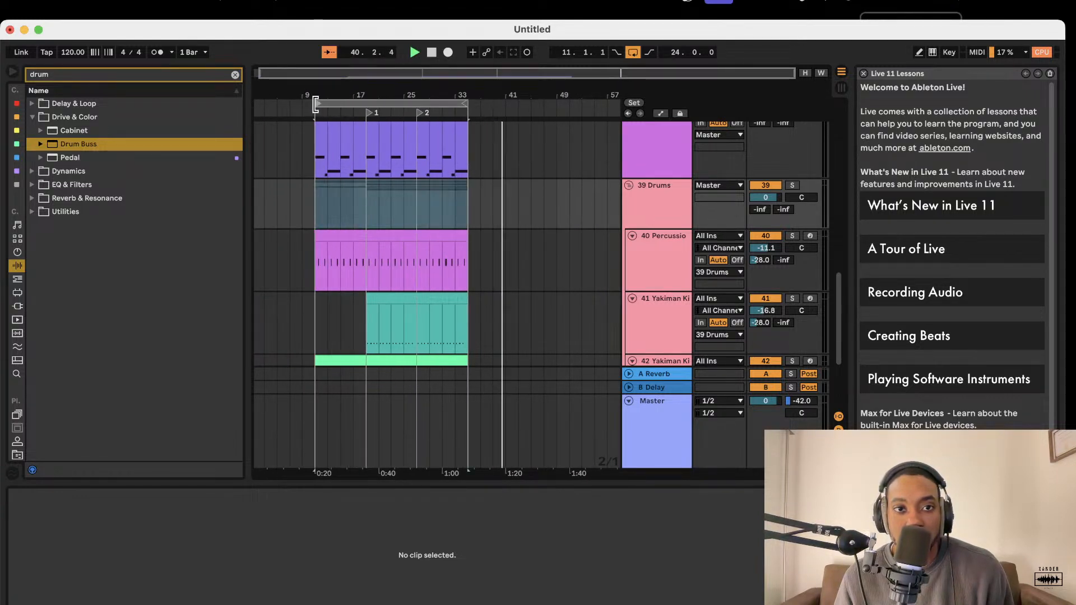
left_click(376, 100)
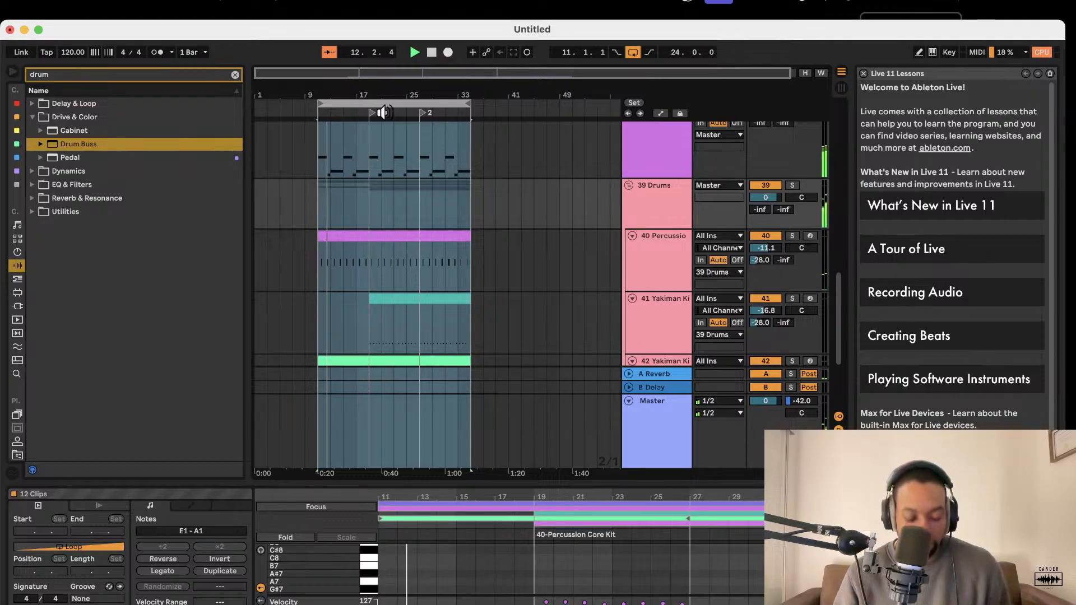
key("super+d")
Add a third locator at bar 35 where the duplicated section begins and look over the extended arrangement
right_click(417, 116)
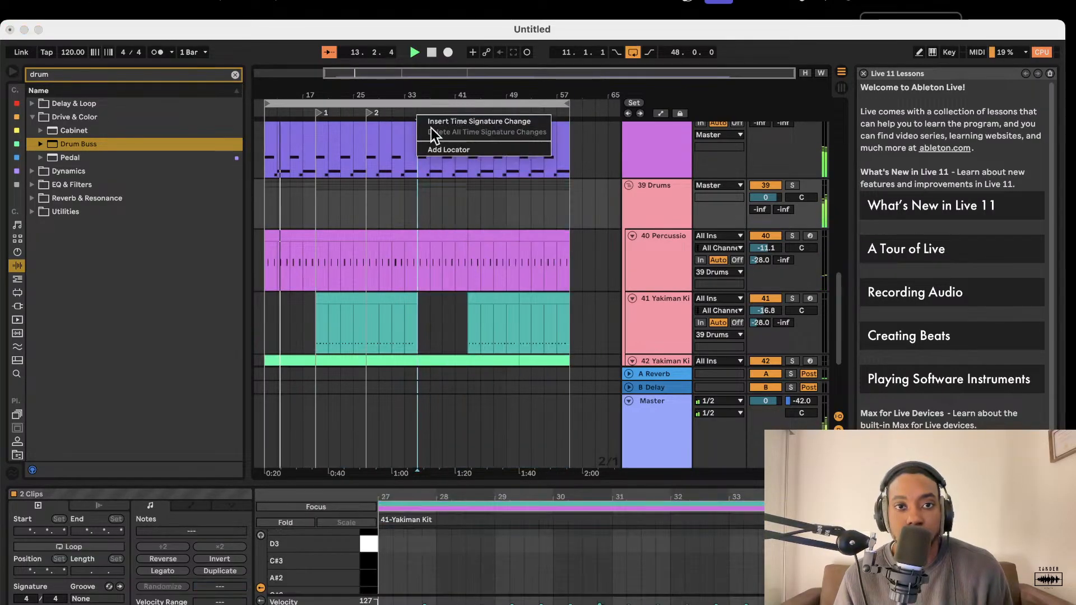
left_click(435, 149)
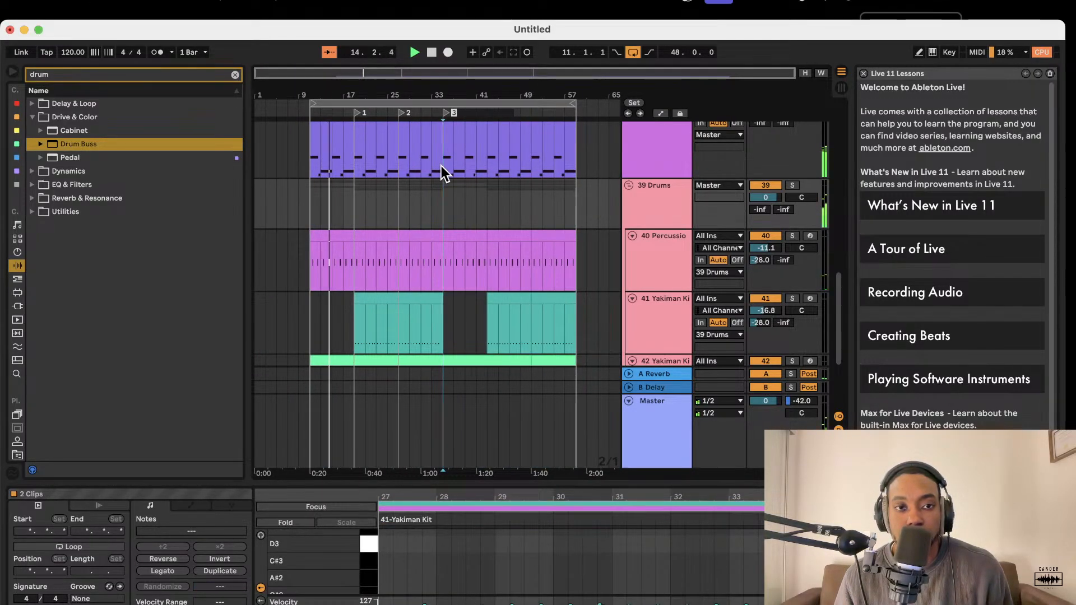
left_click(598, 188)
scroll(594, 189, "up", 3)
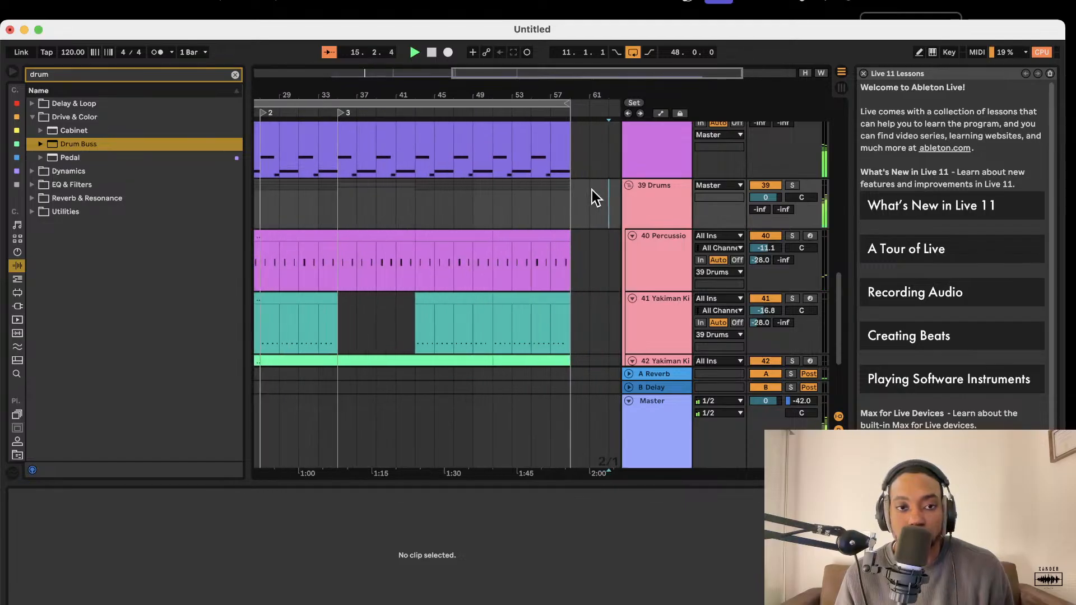
scroll(592, 190, "left", 5)
scroll(589, 189, "down", 1)
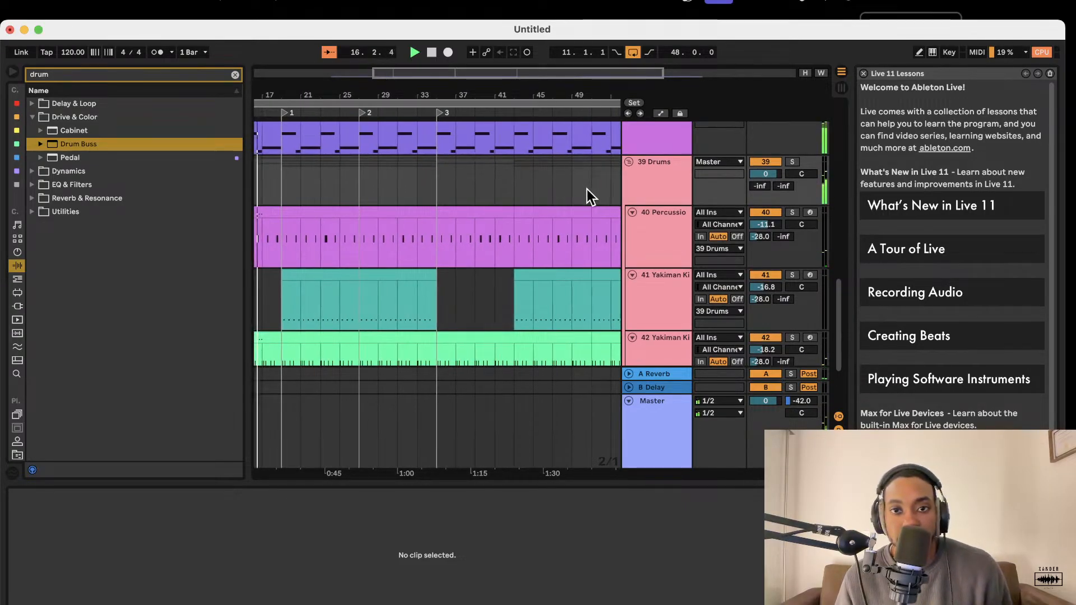
scroll(587, 190, "left", 2)
Clear the browser search, load the Native Instruments Massive X plug-in onto a new track below the drums and unfold the track
left_click(236, 75)
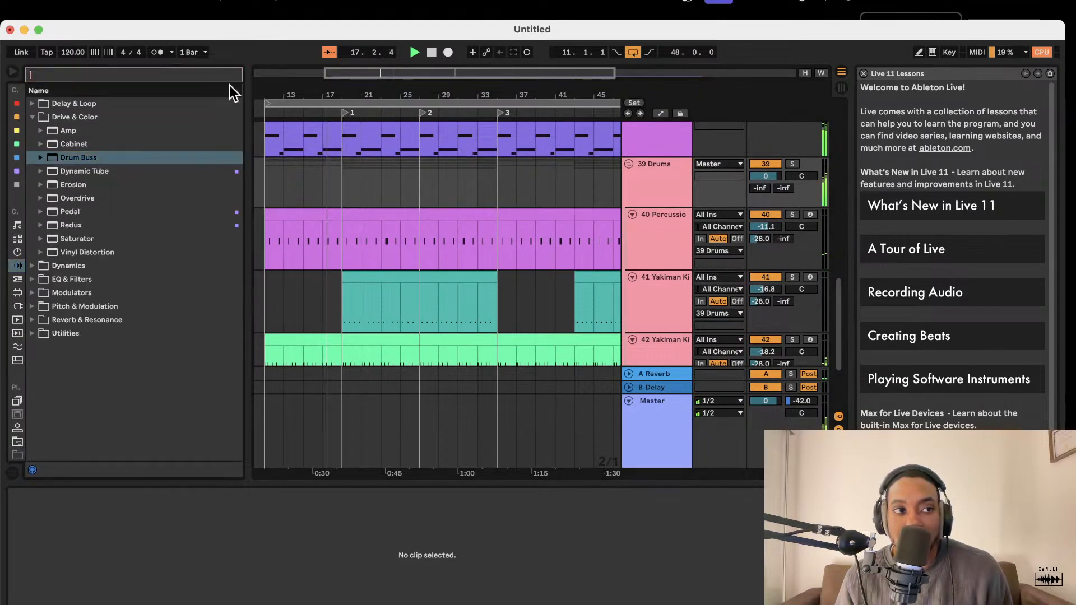
left_click(18, 307)
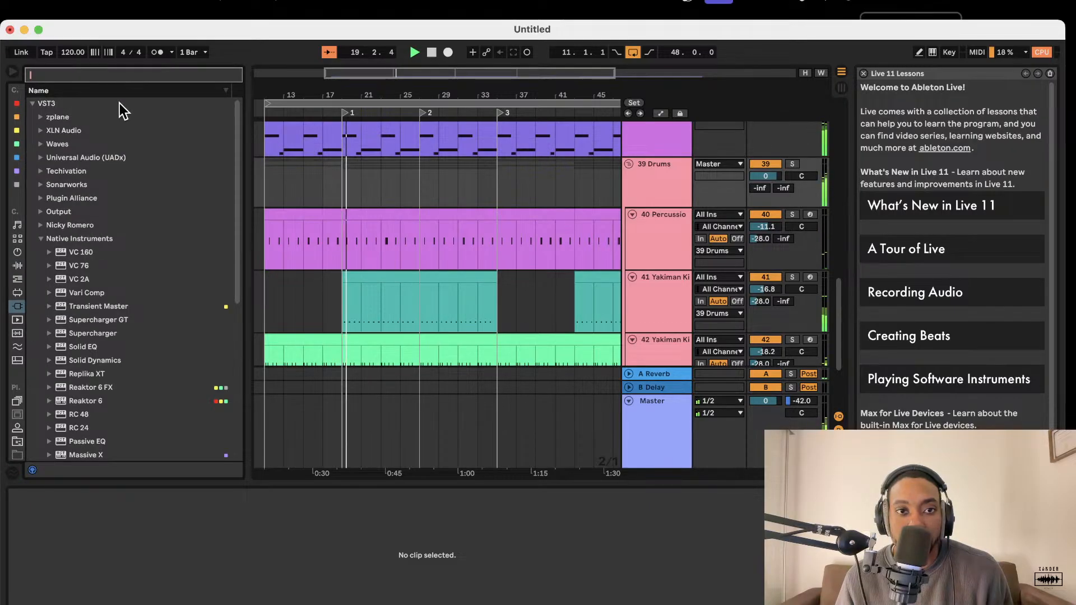
scroll(73, 294, "down", 6)
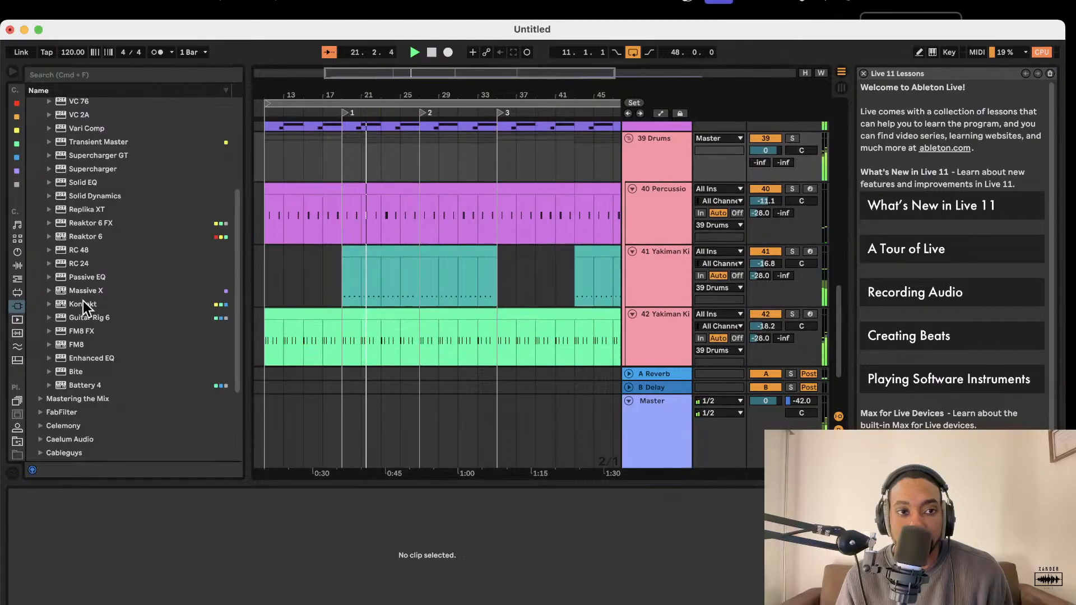
scroll(293, 305, "down", 5)
scroll(361, 344, "right", 5)
scroll(386, 349, "left", 2)
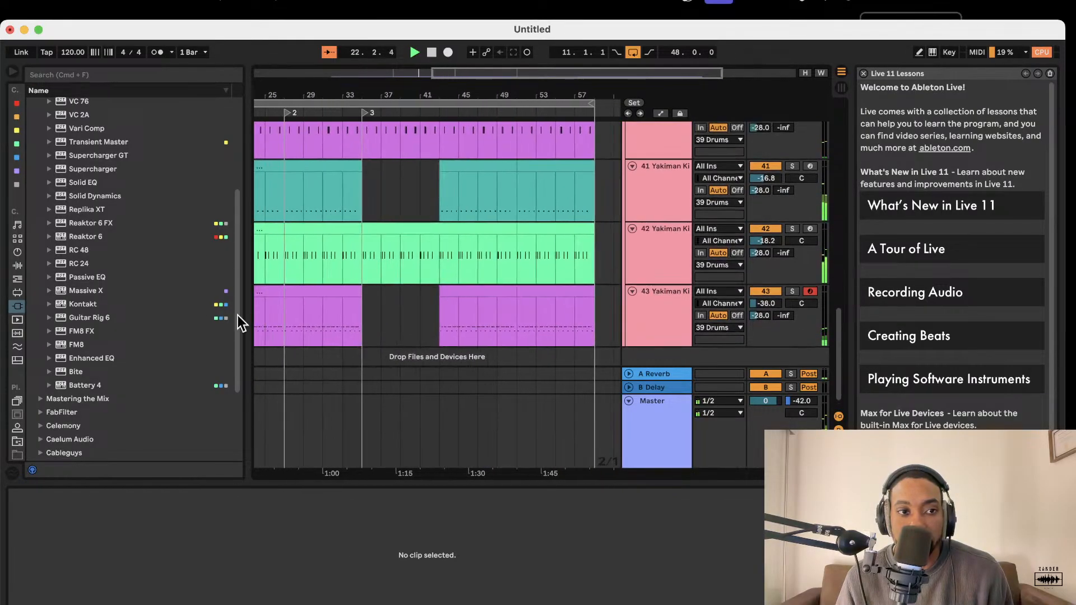
left_click_drag(95, 293, 459, 309)
left_click_drag(647, 356, 647, 363)
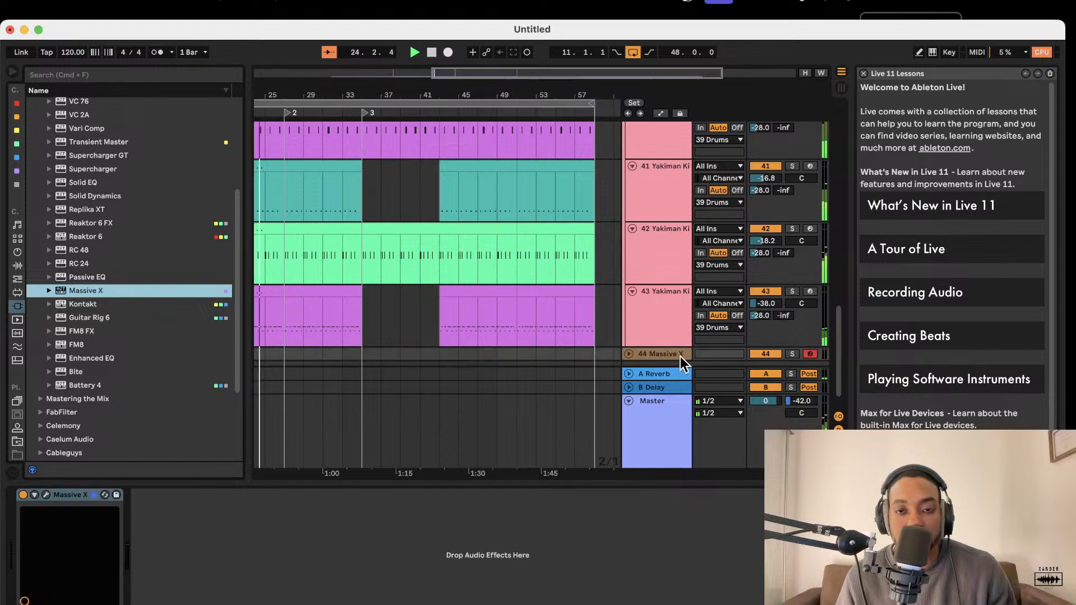
left_click(628, 355)
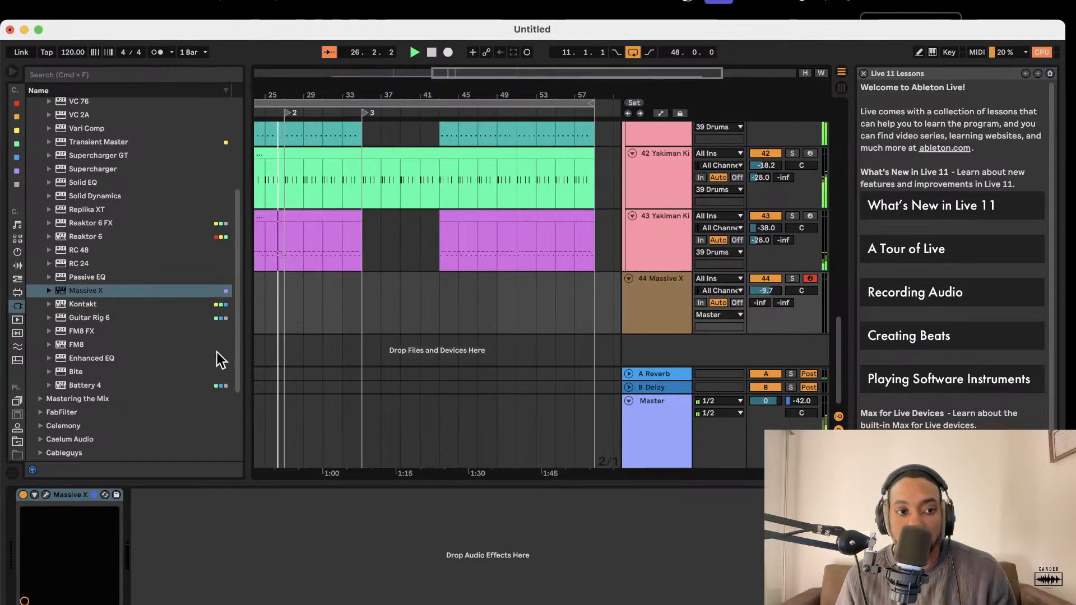
Audition Massive X presets from the Bowed Strings sound type, starting at Chalice, keep Iron Throne and close the plug-in window
key("super+alt+p")
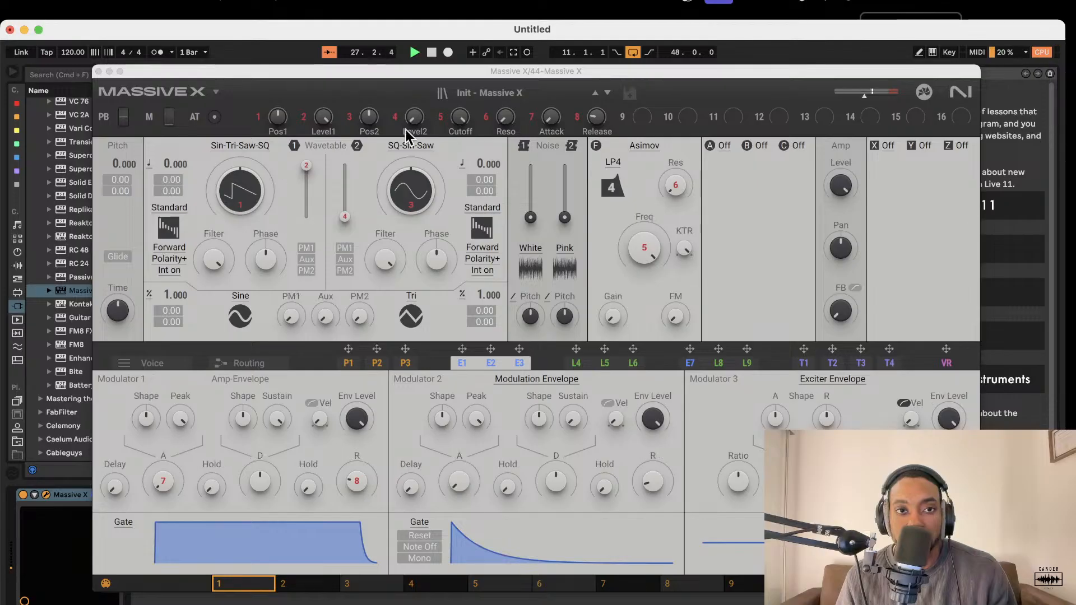
left_click(443, 93)
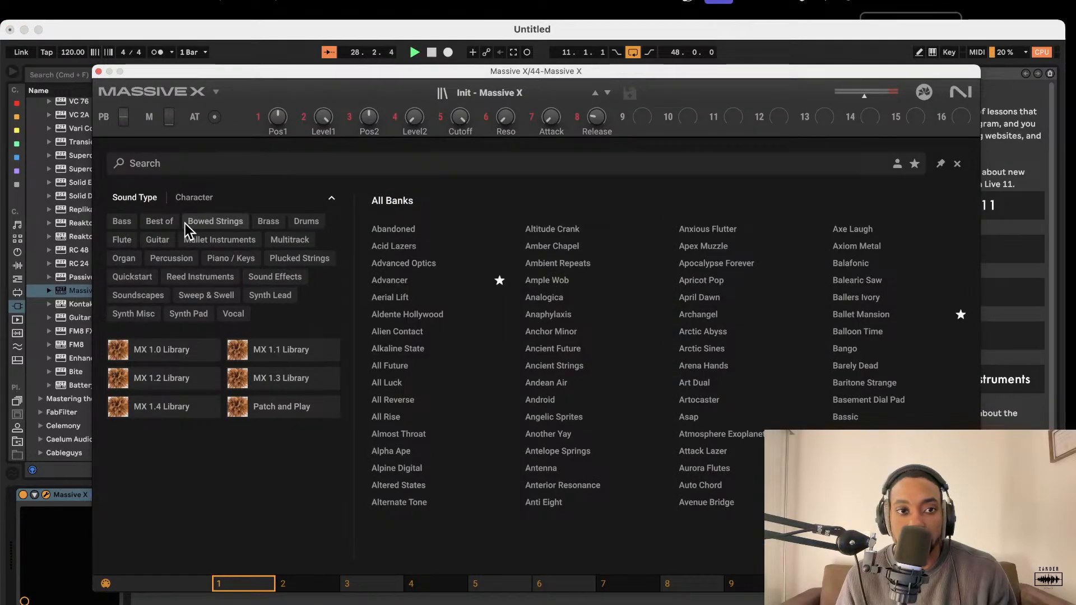
left_click(208, 222)
double_click(413, 284)
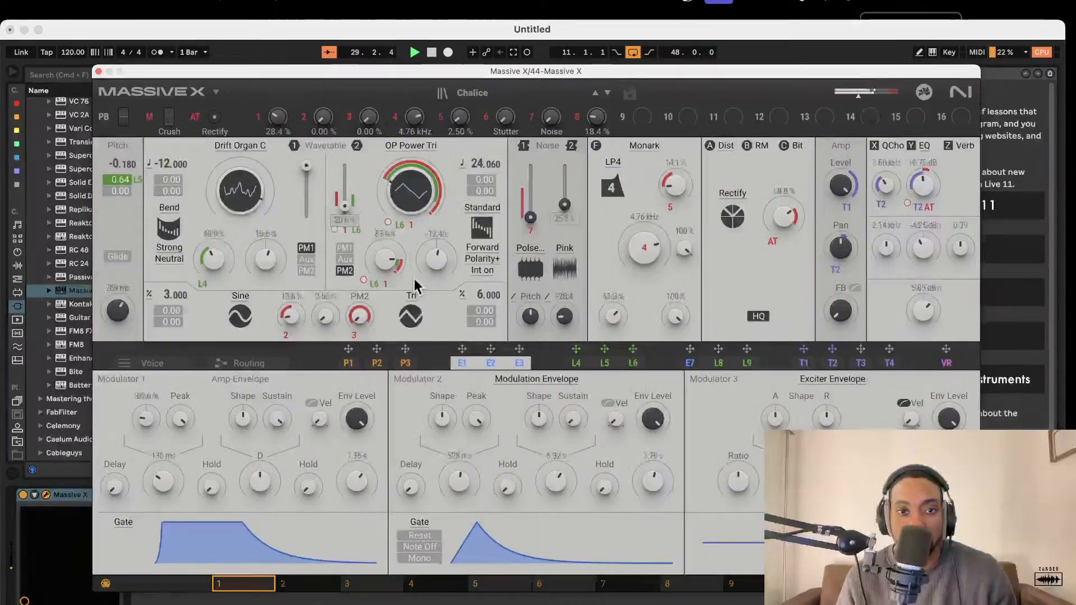
left_click(607, 93)
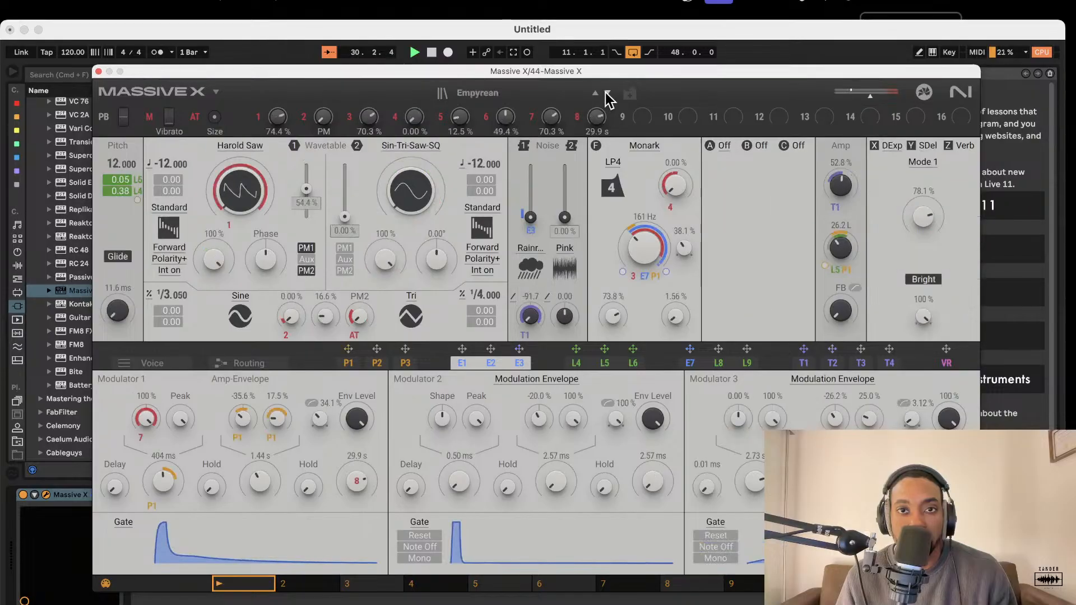
left_click(607, 93)
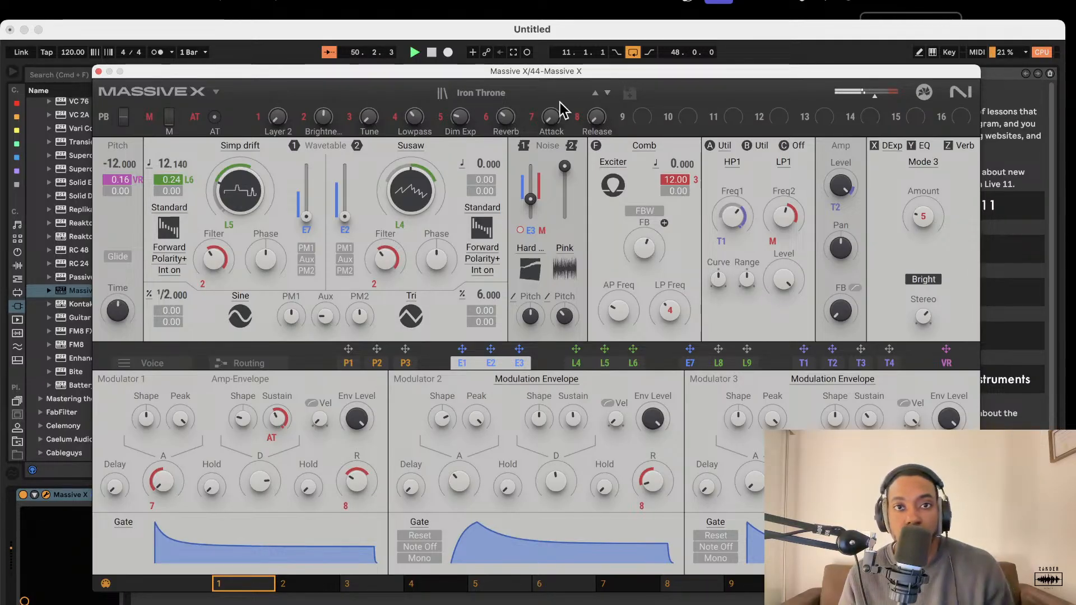
left_click(98, 72)
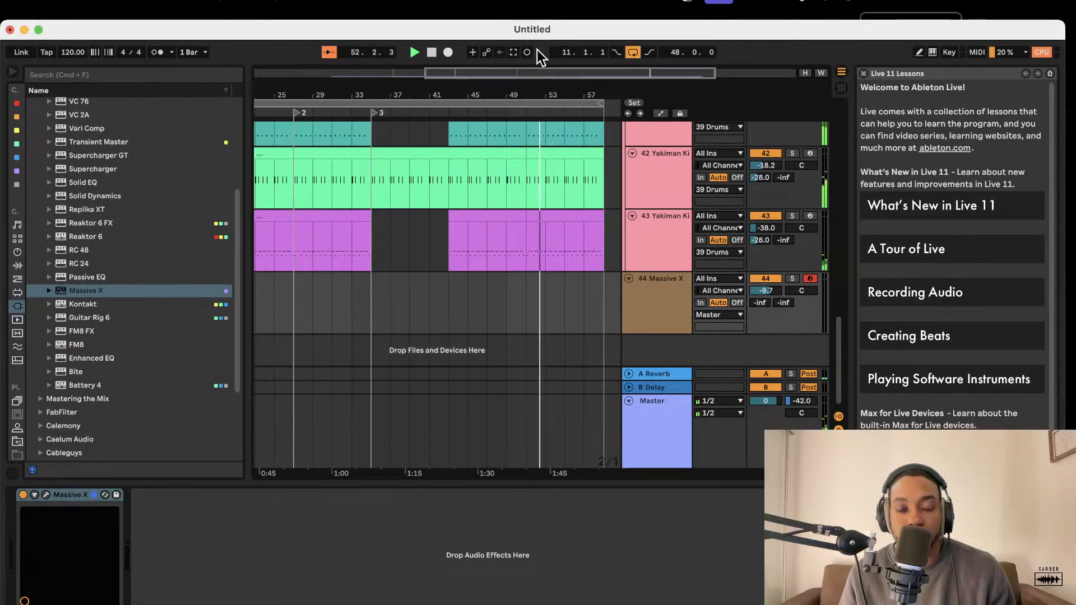
Capture the played notes as a clip on the Massive X track, extend its start back to bar 35 and play from just before it
left_click(514, 52)
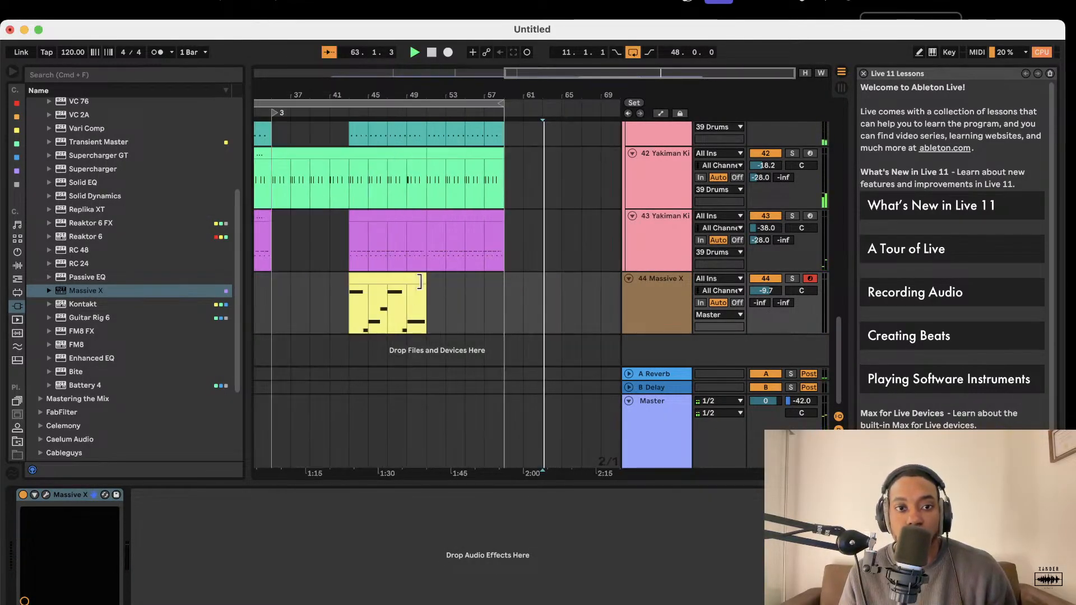
left_click_drag(349, 275, 271, 276)
left_click(260, 289)
key("space")
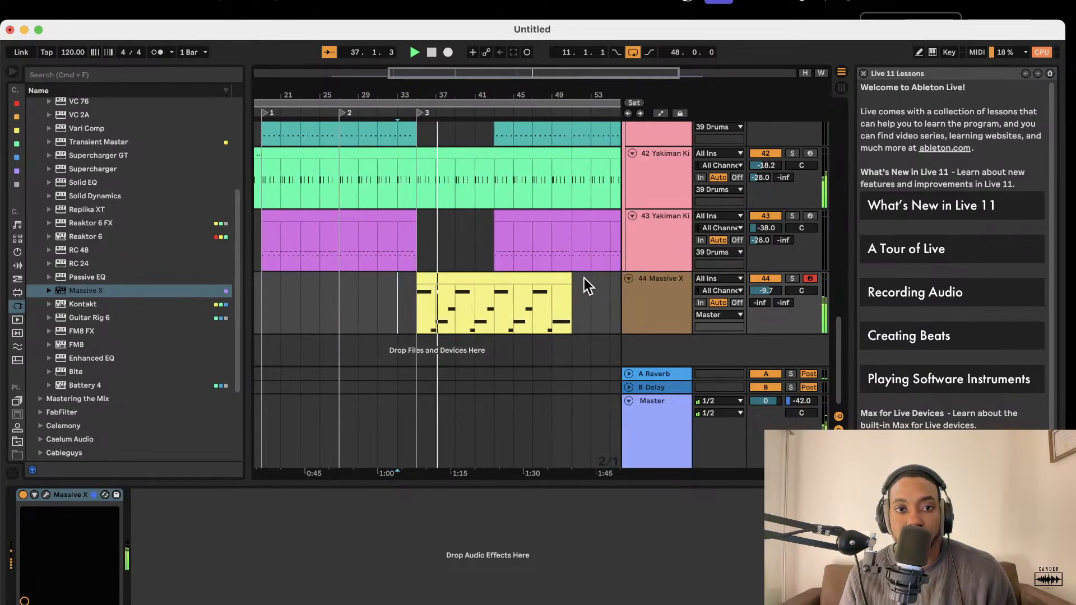
Open the Massive X clip's notes and delete the stray very short F#2 note near bar 11
double_click(468, 303)
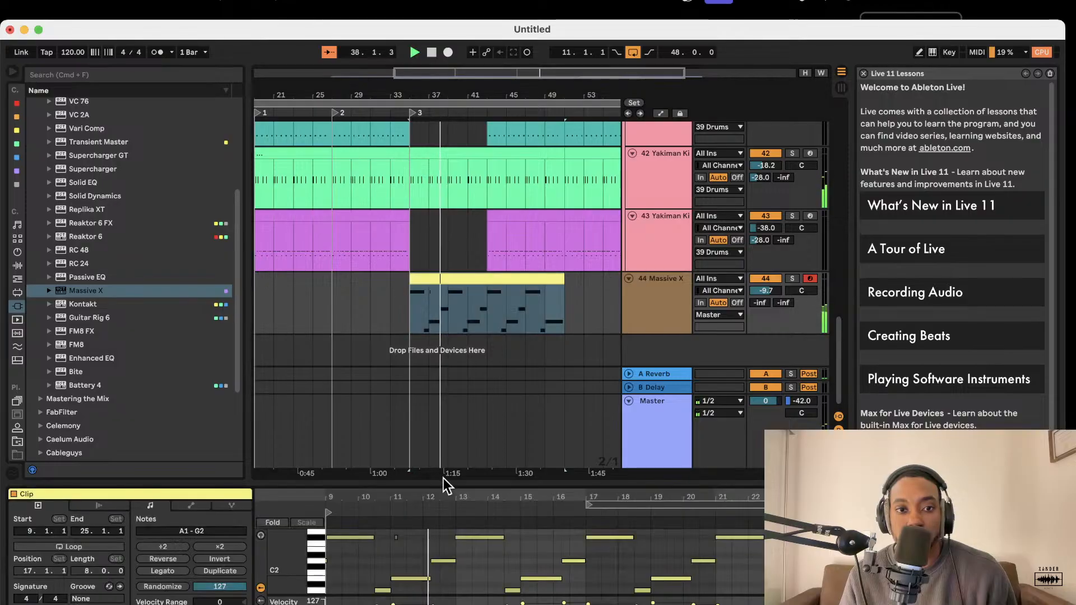
left_click(396, 541)
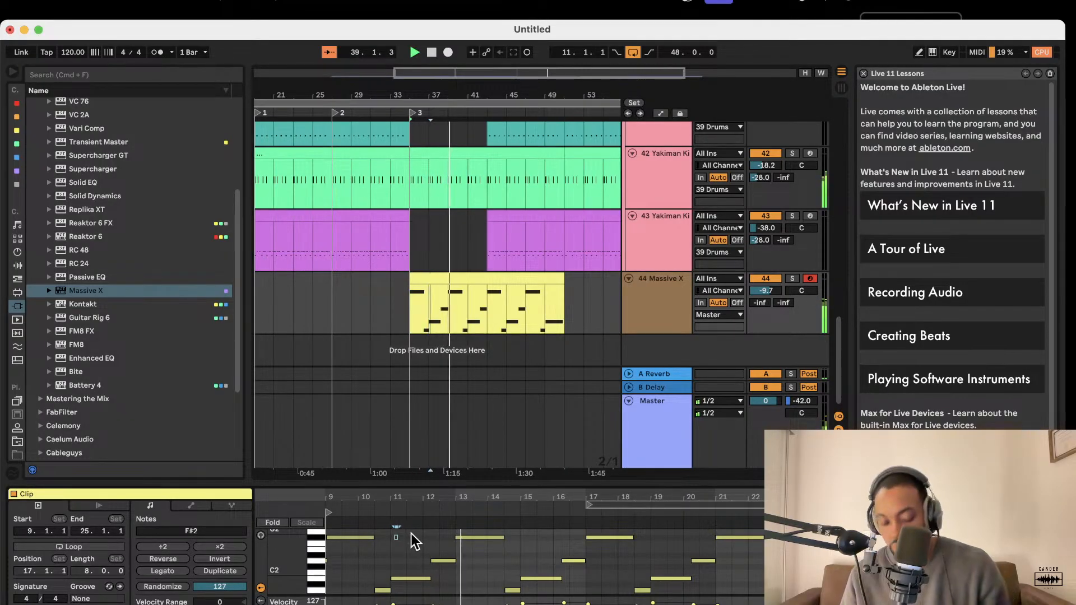
left_click(390, 538)
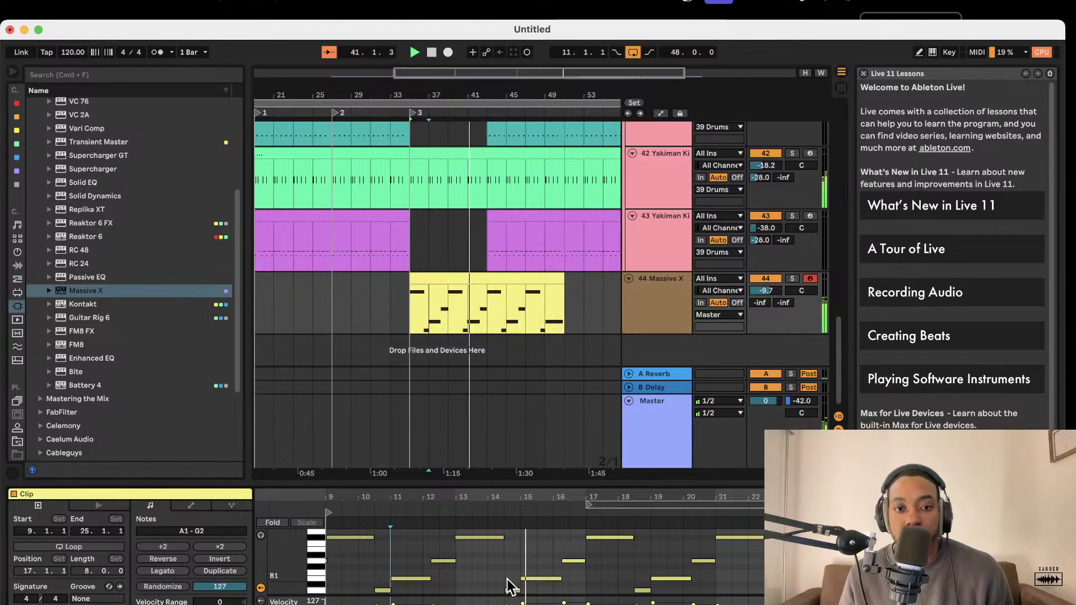
Check the remaining notes of the Massive X clip up close and view the whole arrangement while it plays
scroll(508, 577, "up", 3)
scroll(507, 546, "up", 3)
scroll(504, 558, "down", 3)
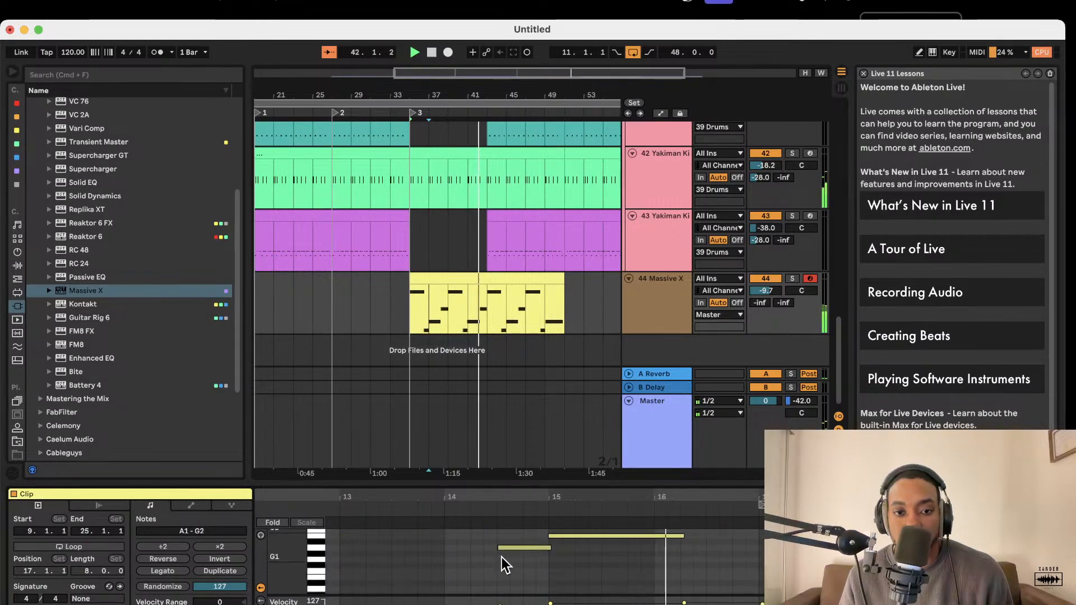
scroll(501, 552, "down", 2)
scroll(501, 552, "down", 4)
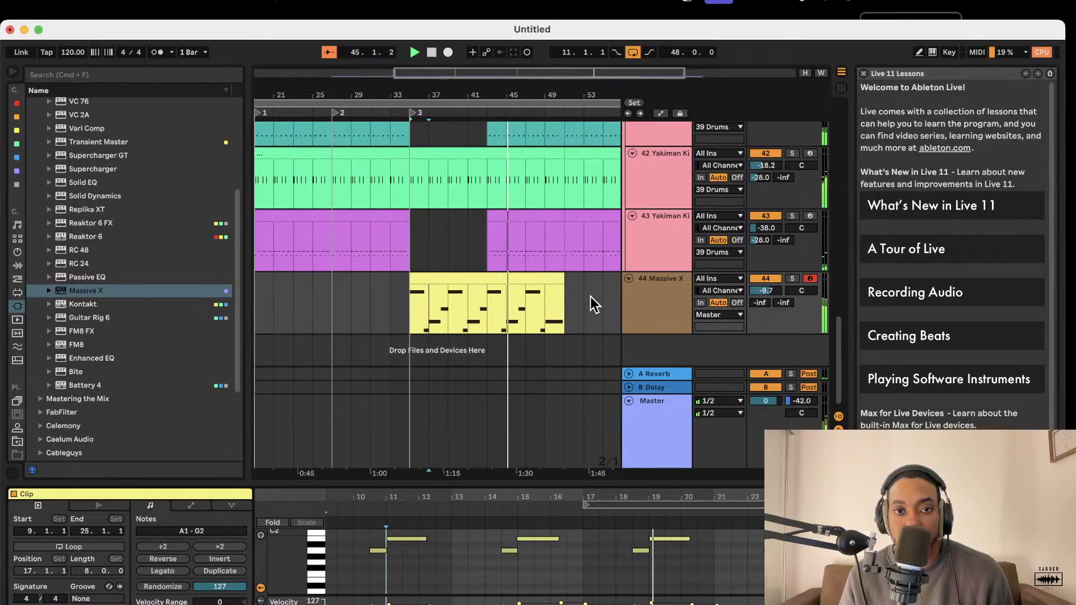
scroll(591, 297, "down", 4)
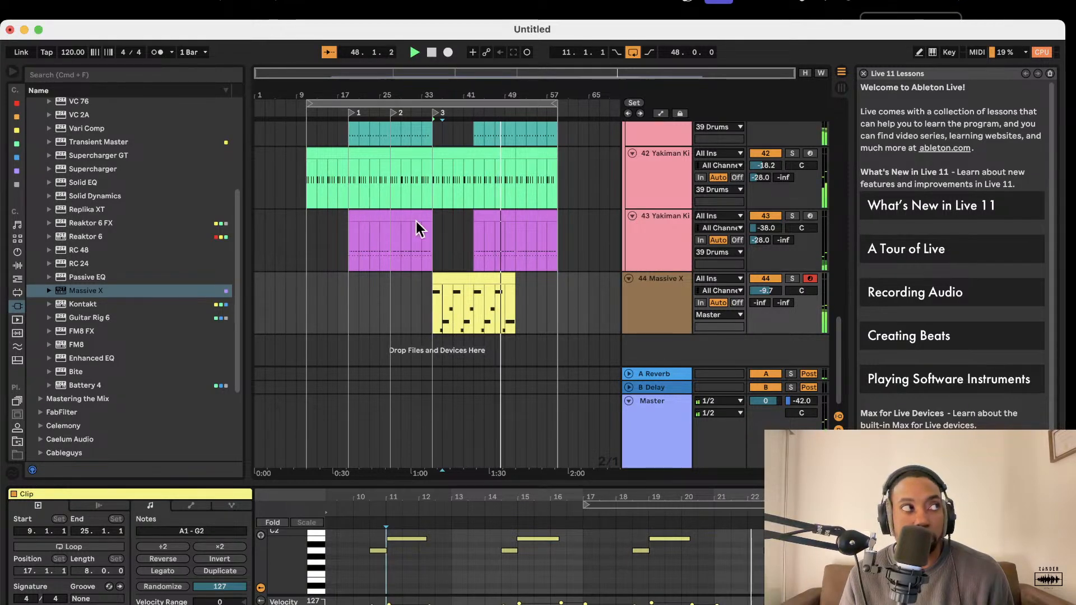
Duplicate the whole looped section from bar 11 to bar 59 directly after itself across all tracks
scroll(479, 245, "up", 3)
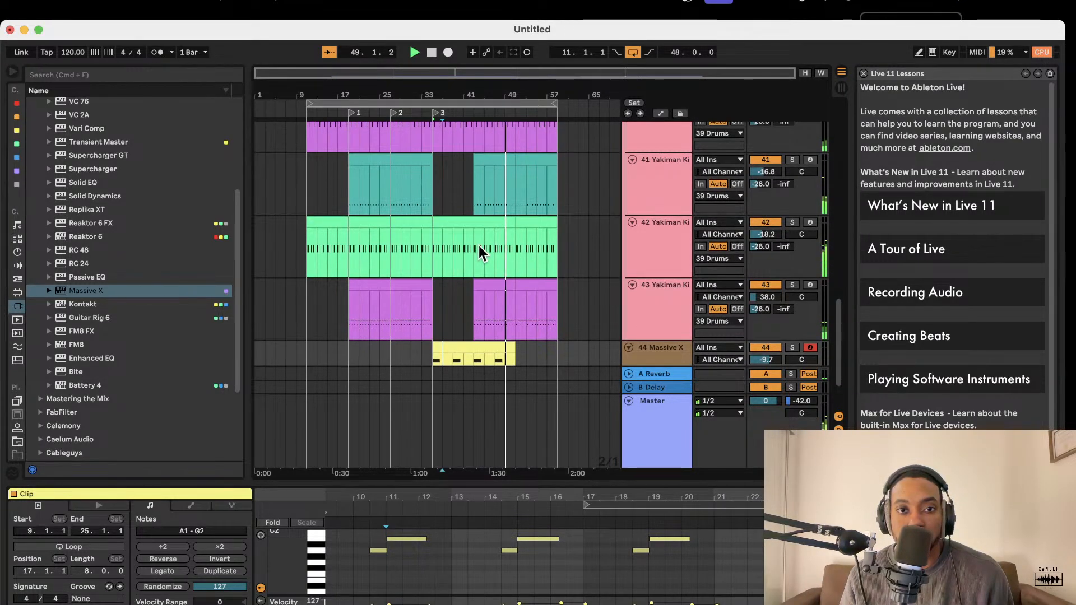
scroll(479, 245, "up", 3)
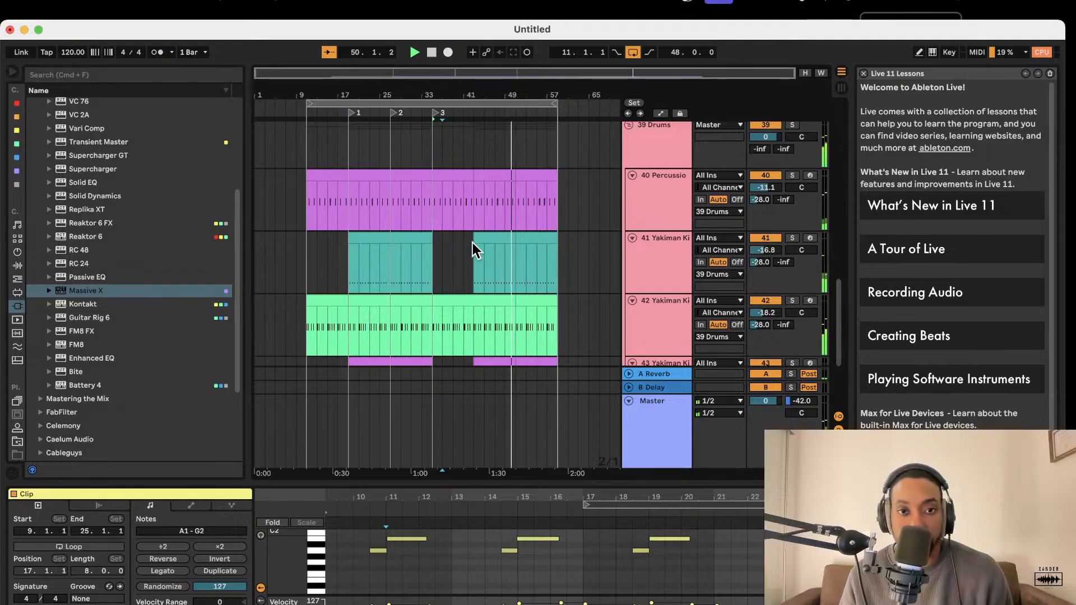
scroll(472, 244, "down", 2)
scroll(472, 243, "up", 3)
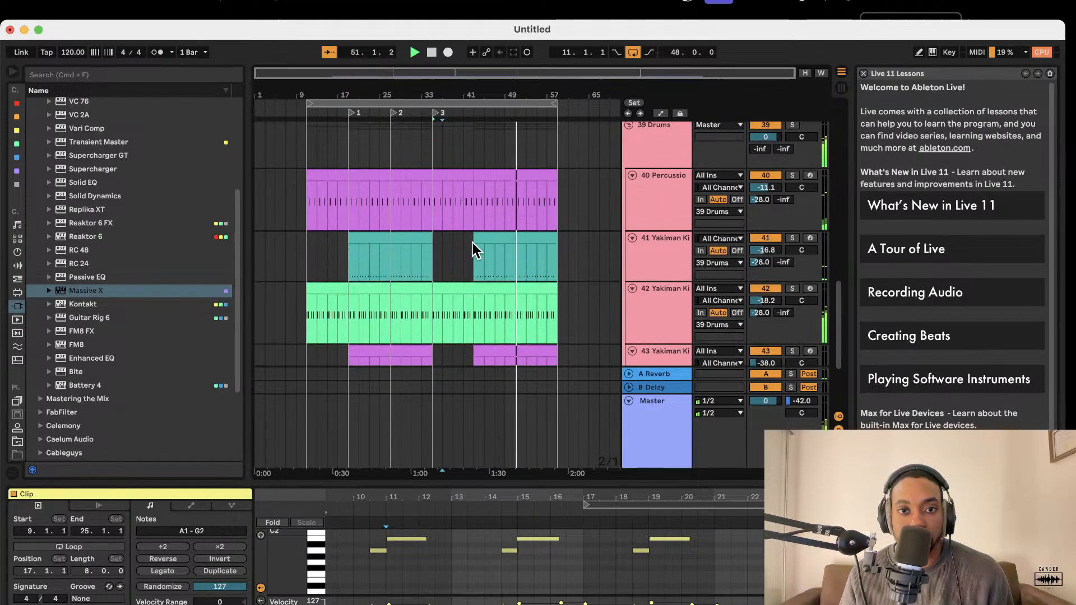
scroll(473, 243, "down", 4)
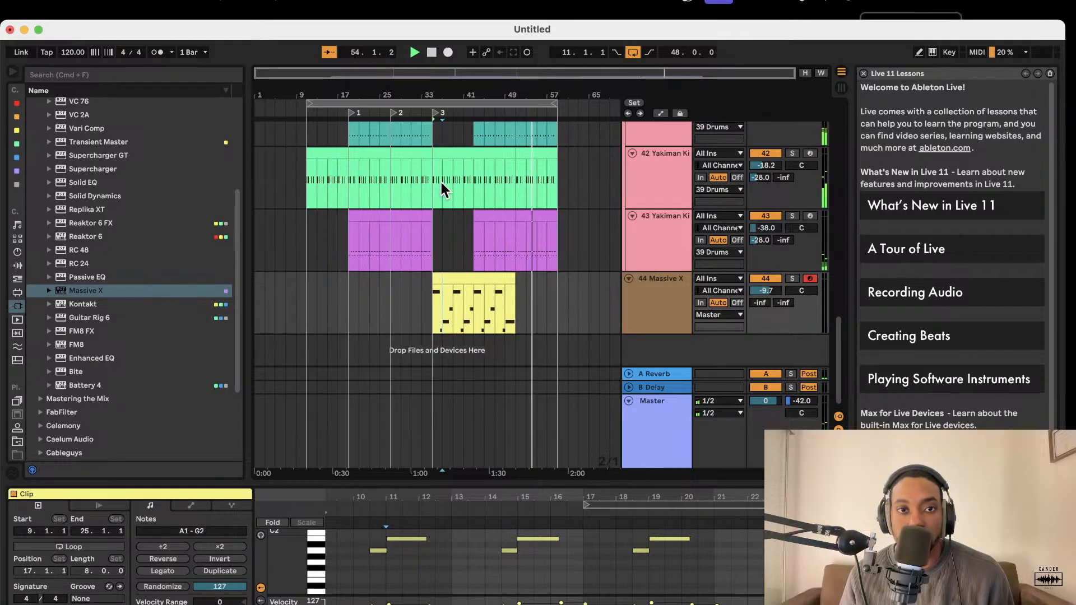
left_click(417, 101)
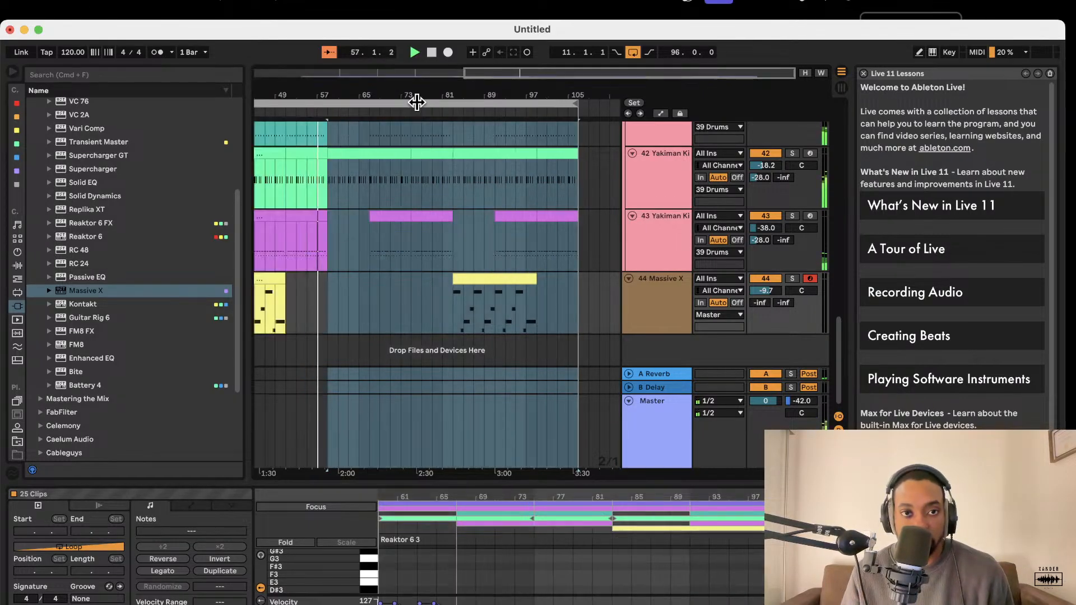
Add a locator at bar 59 where the duplicated section starts and name it loop
right_click(338, 117)
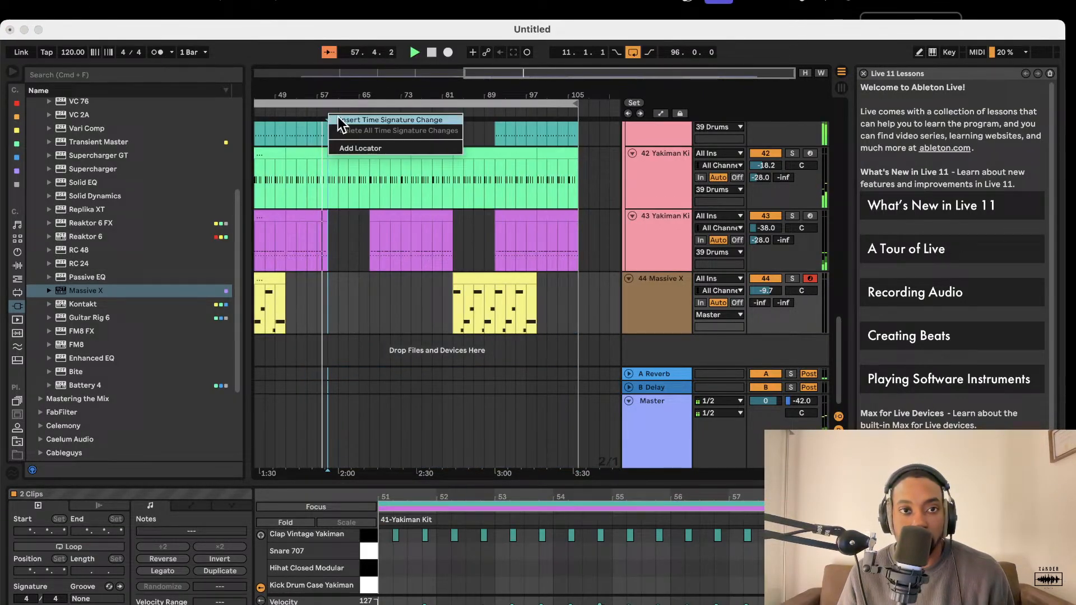
left_click(344, 147)
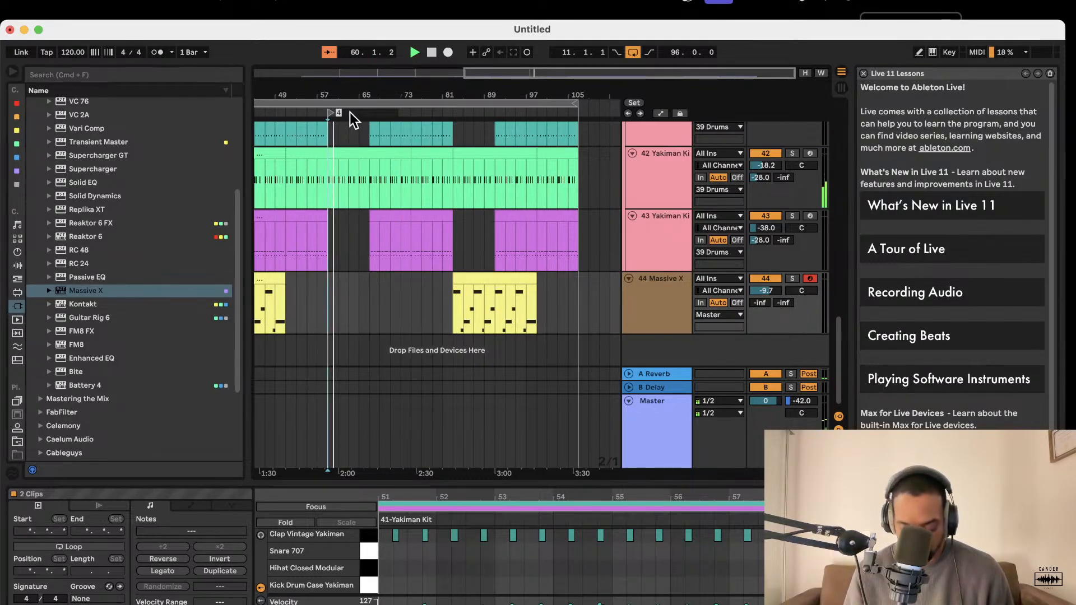
type("looop")
key("BackSpace")
key("BackSpace")
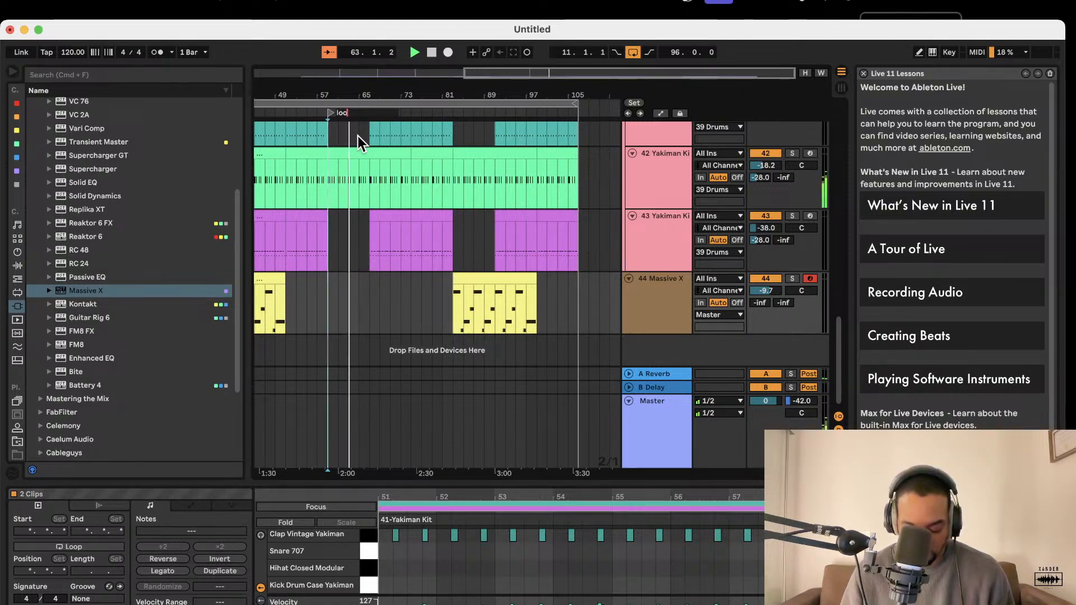
type("p")
key("Return")
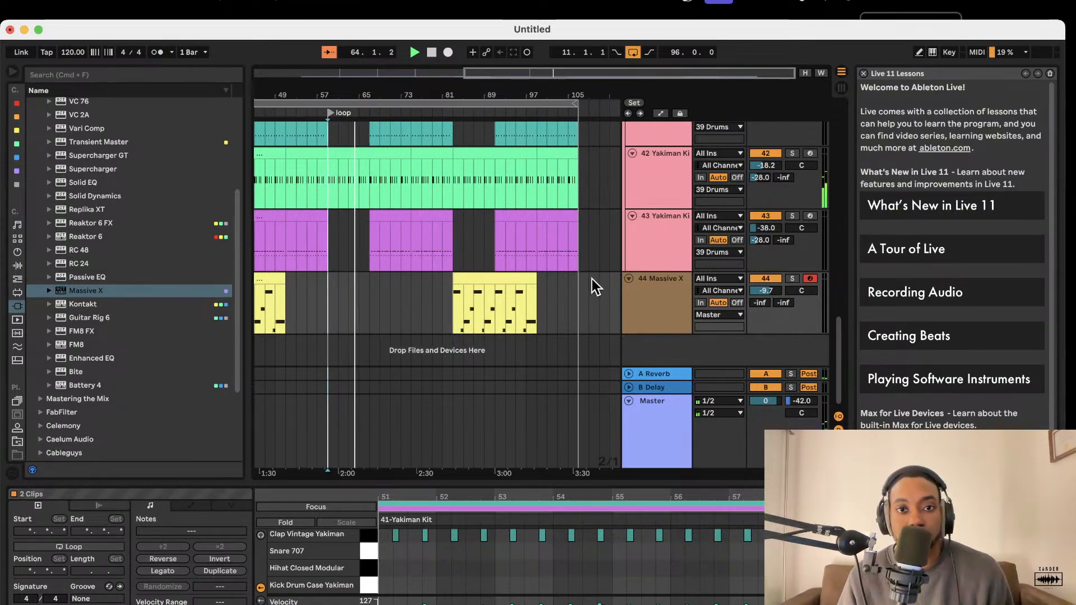
Play the extended arrangement from its start at bar 11 to hear the opening section
scroll(543, 285, "down", 5)
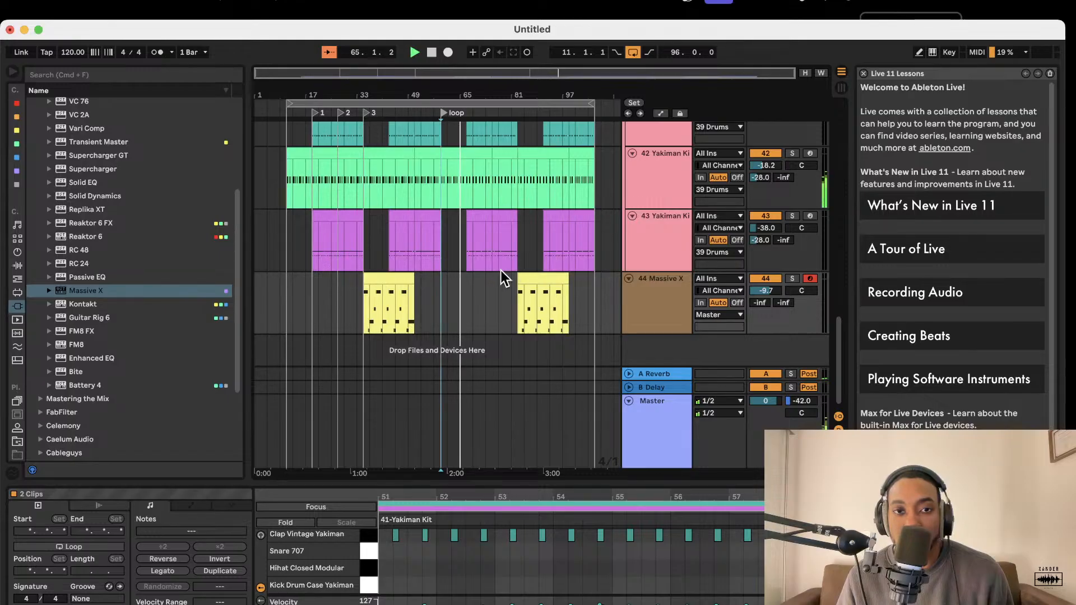
left_click(286, 304)
scroll(291, 301, "up", 5)
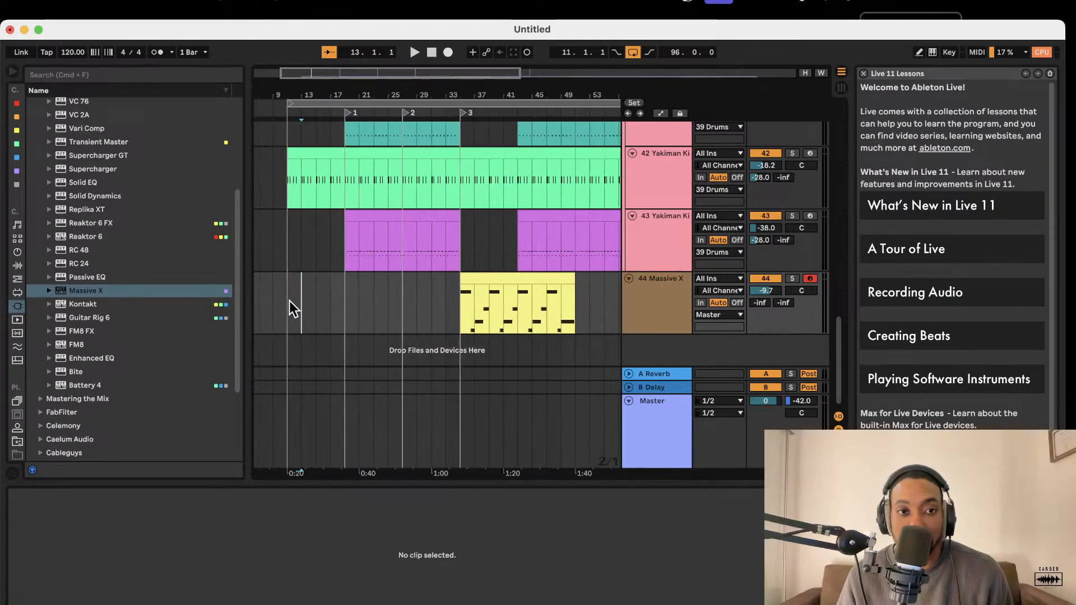
left_click(286, 304)
key("space")
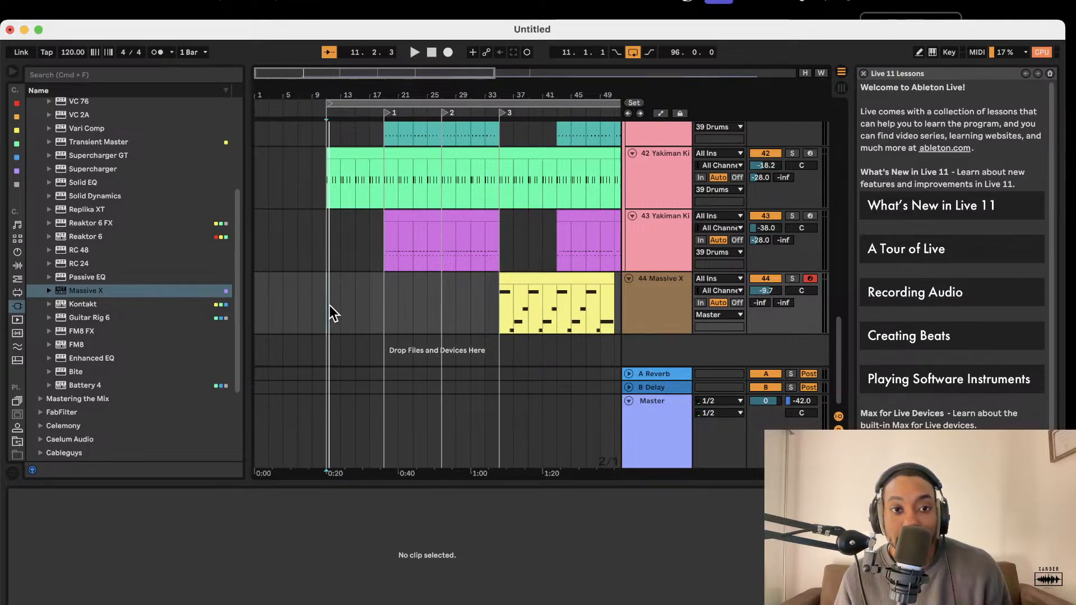
key("space")
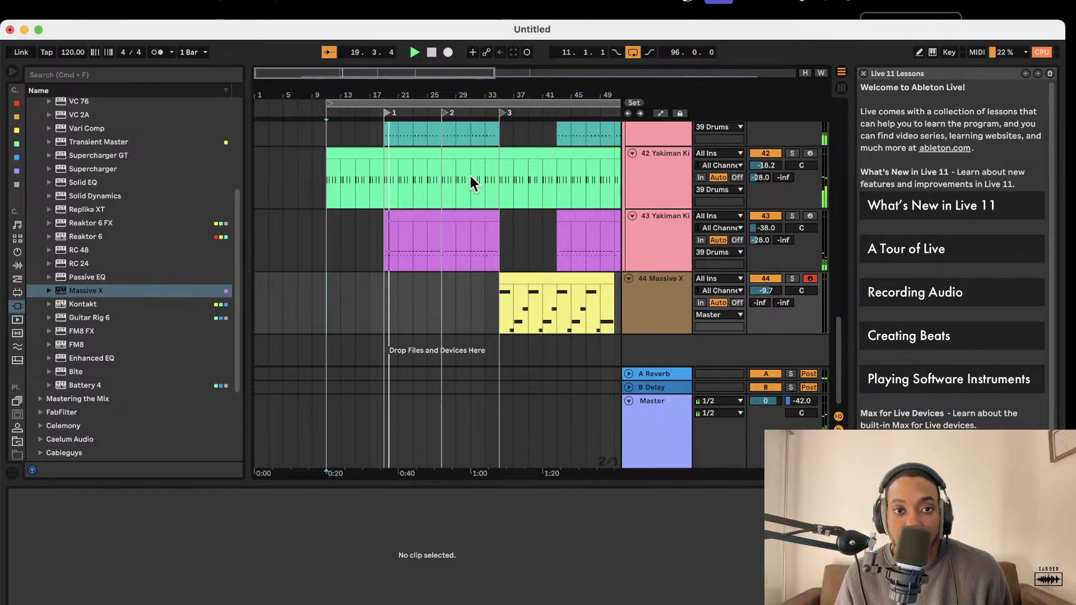
scroll(469, 190, "down", 3)
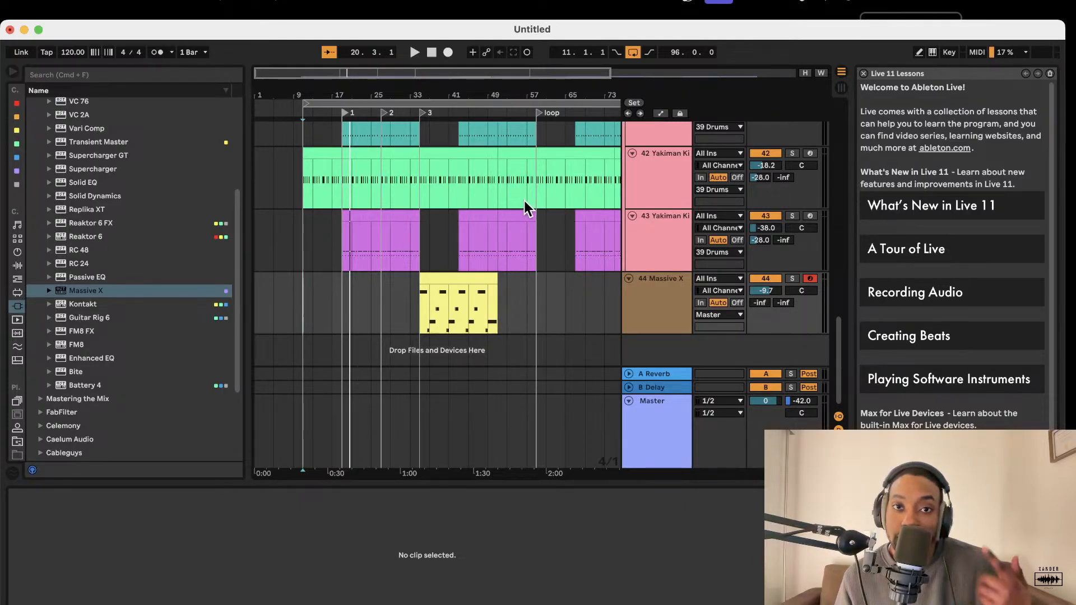
Play the arrangement from locator 1 and switch the Follow option off and back on during playback
left_click(344, 112)
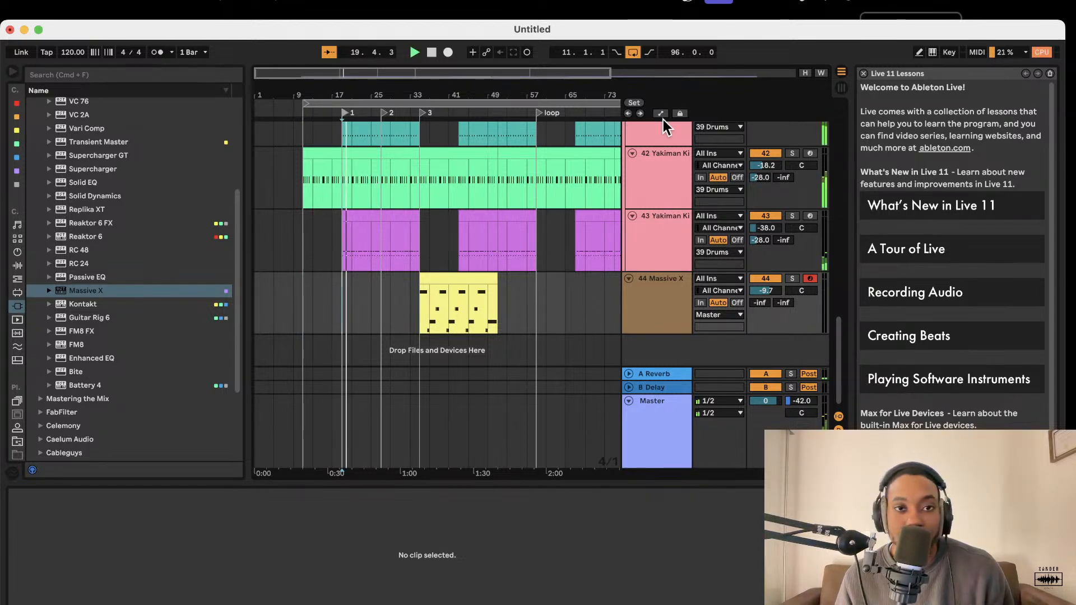
left_click(329, 53)
scroll(359, 319, "up", 2)
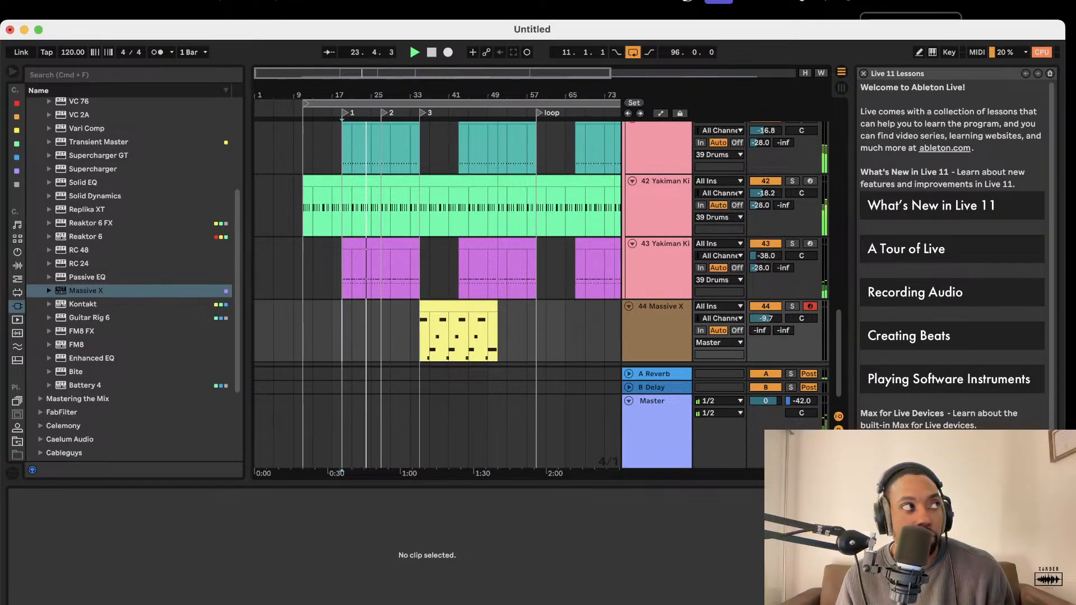
left_click(330, 52)
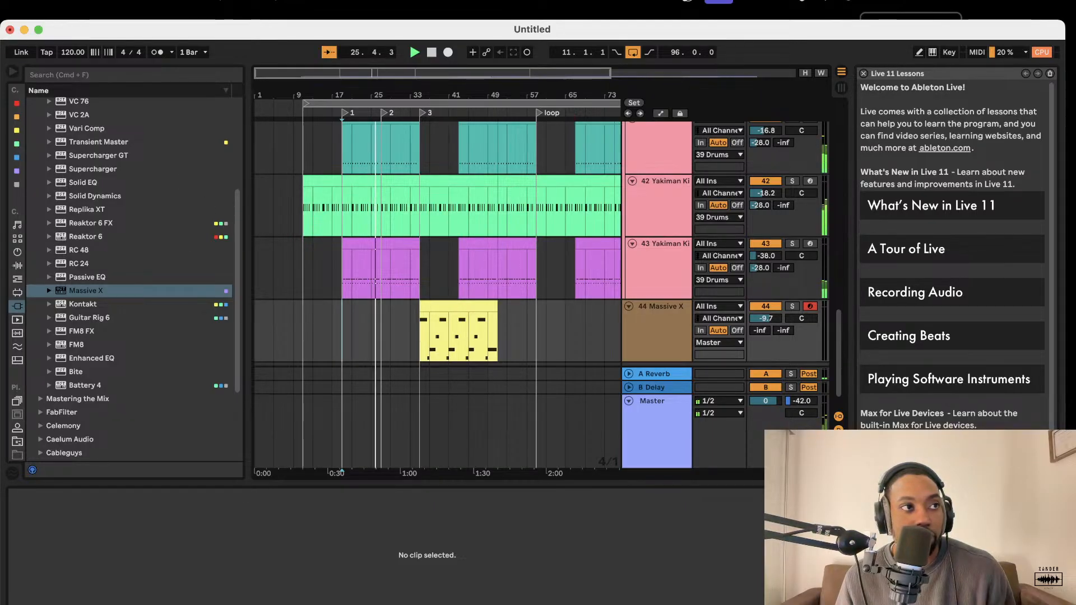